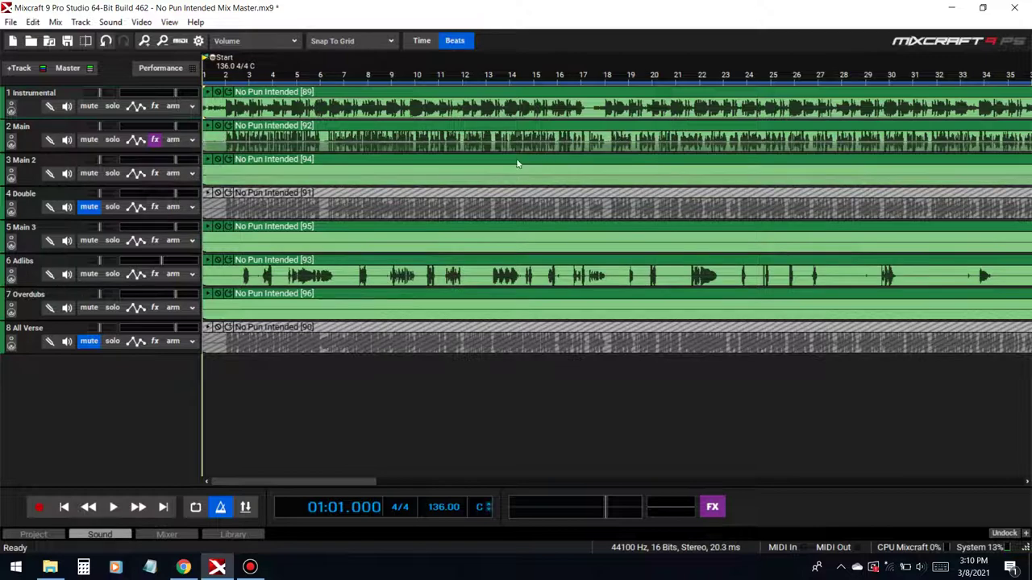
Examine the Main track's effect list and the waveform of its vocal clip.
{"action": "scroll", "coordinate": [530, 84], "scroll_direction": "down", "scroll_amount": 2}
{"action": "scroll", "coordinate": [531, 83], "scroll_direction": "up", "scroll_amount": 1}
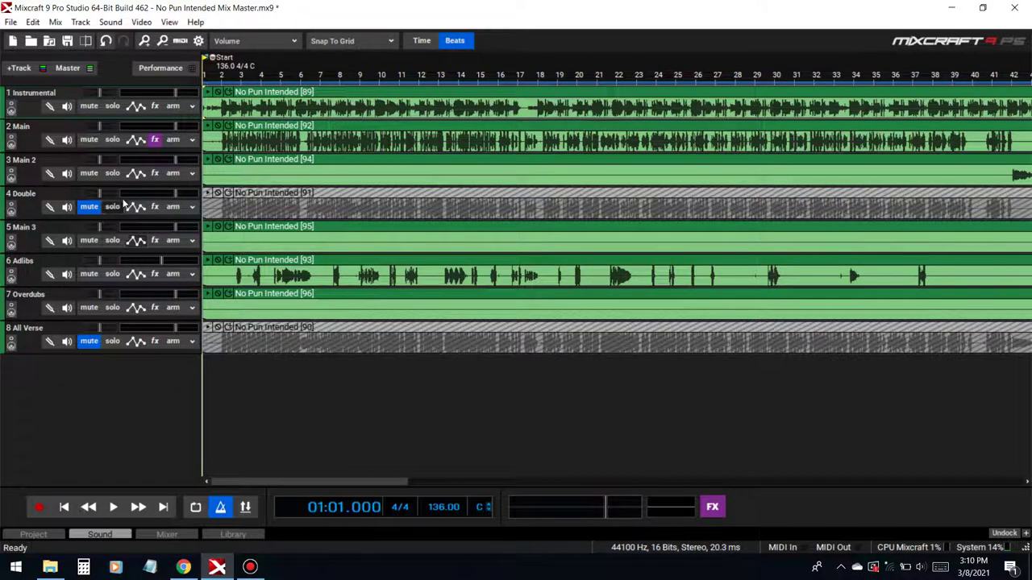
{"action": "left_click", "coordinate": [154, 140]}
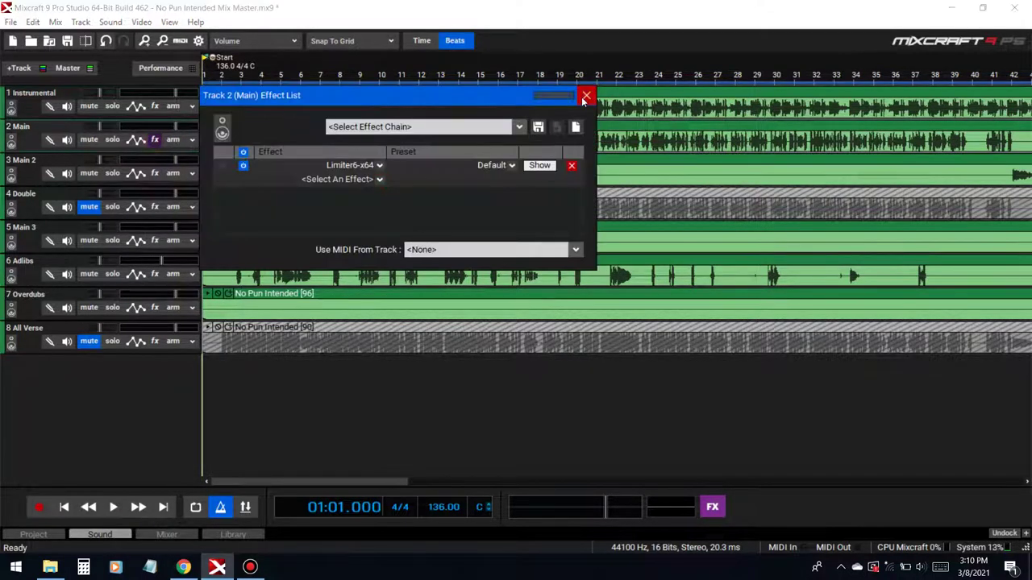
{"action": "left_click", "coordinate": [586, 97]}
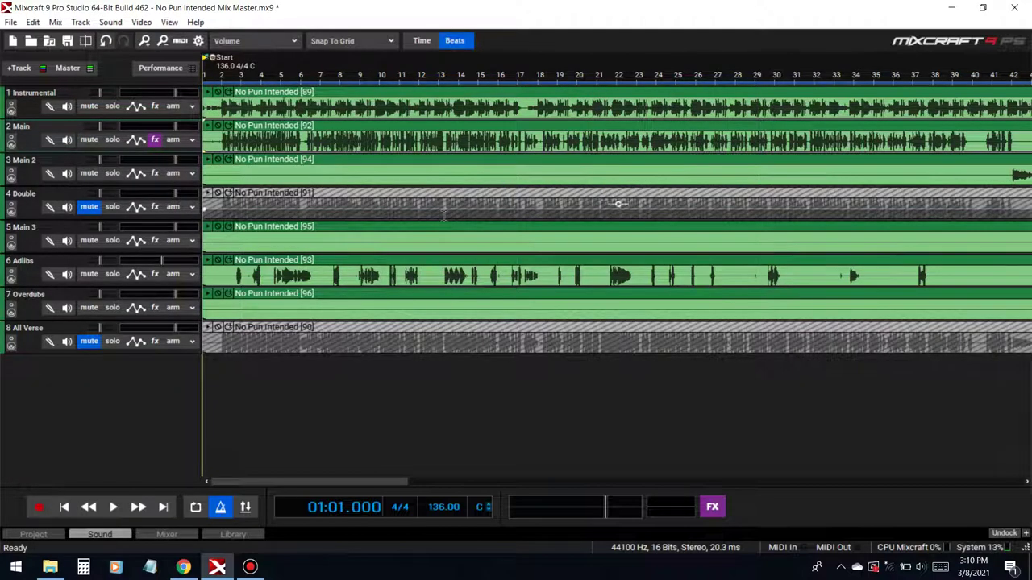
{"action": "scroll", "coordinate": [391, 211], "scroll_direction": "up", "scroll_amount": 6}
{"action": "double_click", "coordinate": [350, 138]}
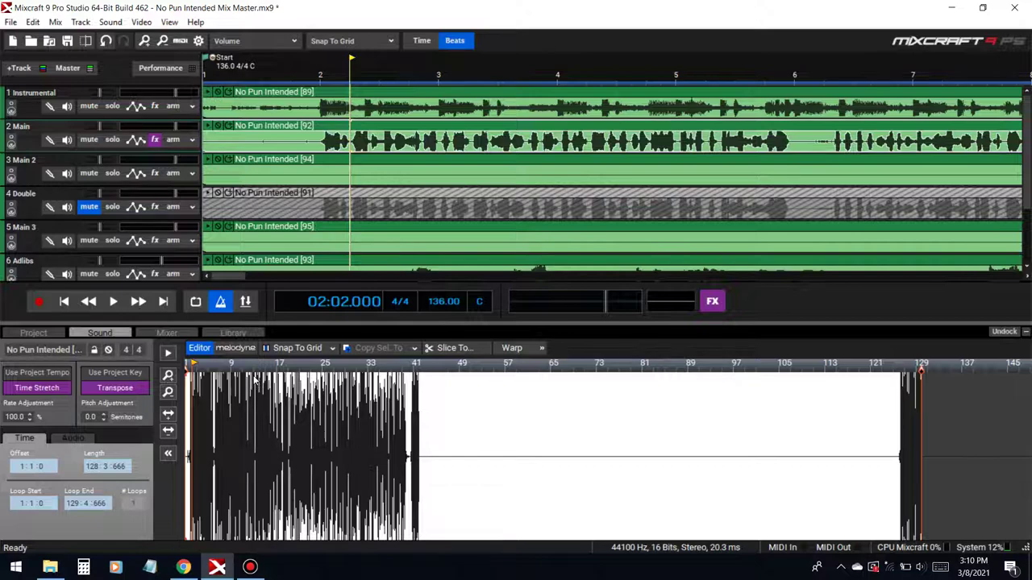
{"action": "left_click", "coordinate": [1025, 334]}
{"action": "scroll", "coordinate": [411, 407], "scroll_direction": "down", "scroll_amount": 2}
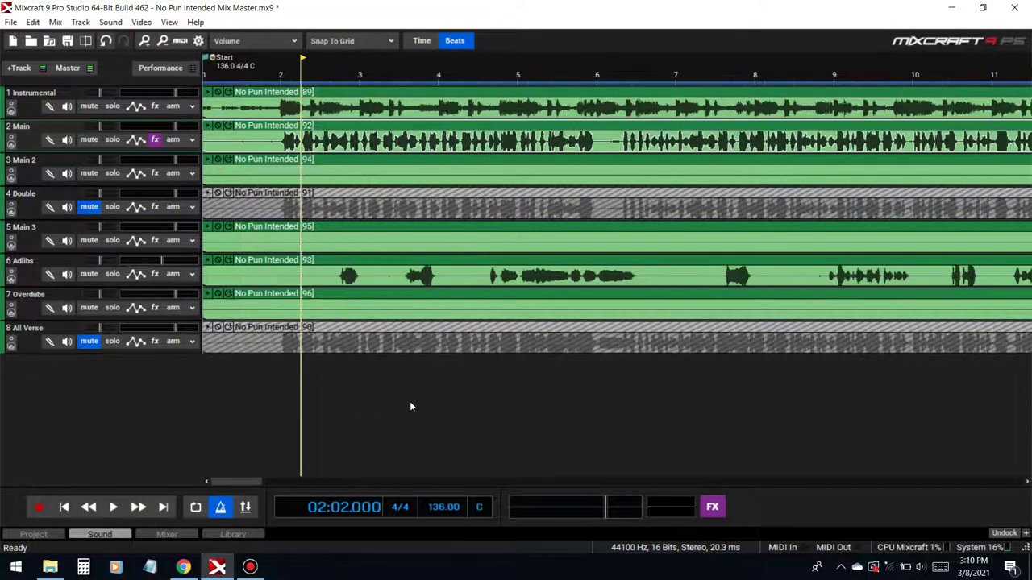
{"action": "scroll", "coordinate": [410, 403], "scroll_direction": "up", "scroll_amount": 1}
{"action": "scroll", "coordinate": [409, 399], "scroll_direction": "down", "scroll_amount": 1}
Add the LevelingTool_64 effect to the Main track, placed ahead of Limiter6-x64 in its effect list.
{"action": "left_click", "coordinate": [319, 75]}
{"action": "left_click", "coordinate": [155, 140]}
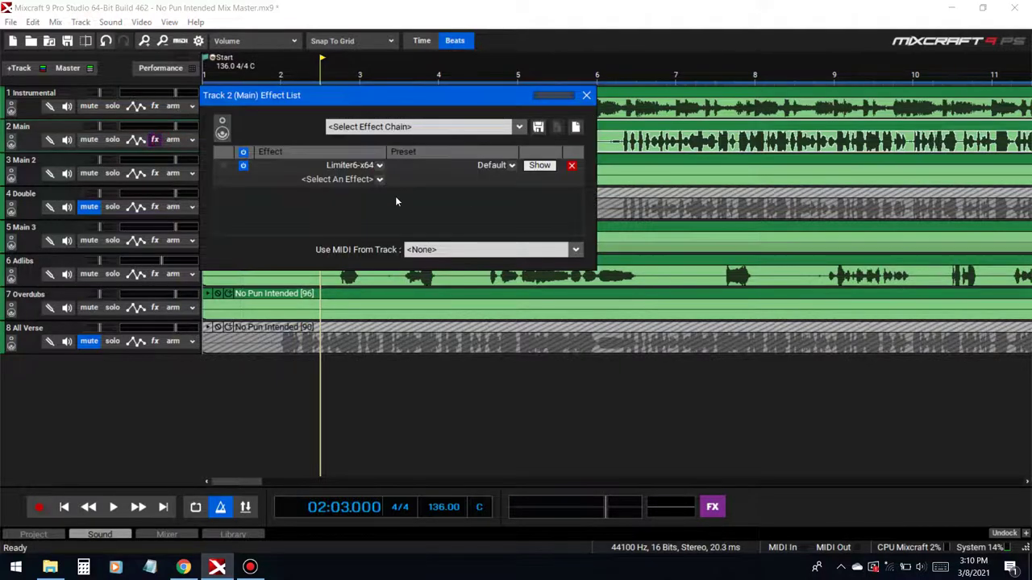
{"action": "left_click", "coordinate": [341, 179]}
{"action": "left_click", "coordinate": [464, 219]}
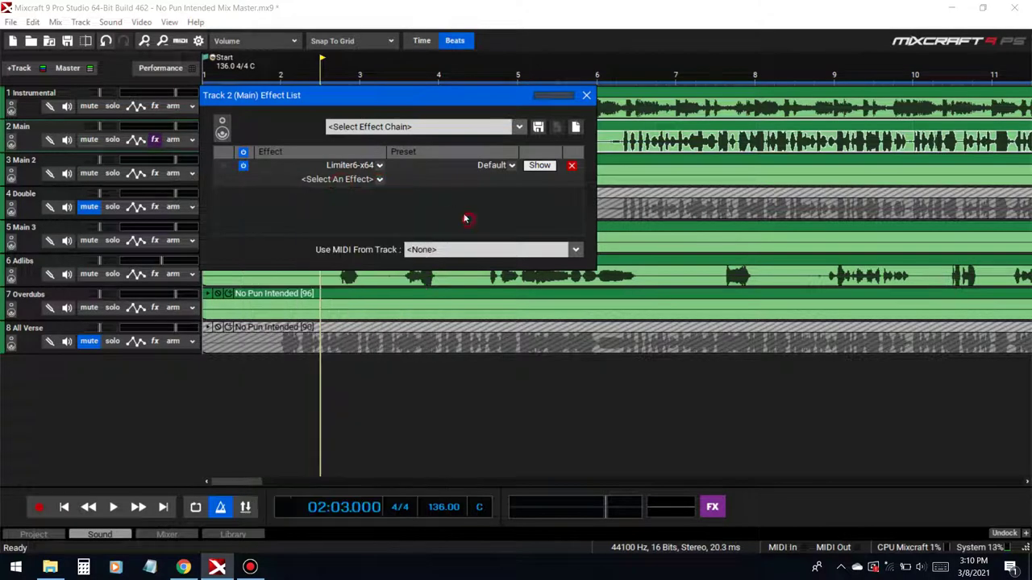
{"action": "left_click", "coordinate": [358, 180]}
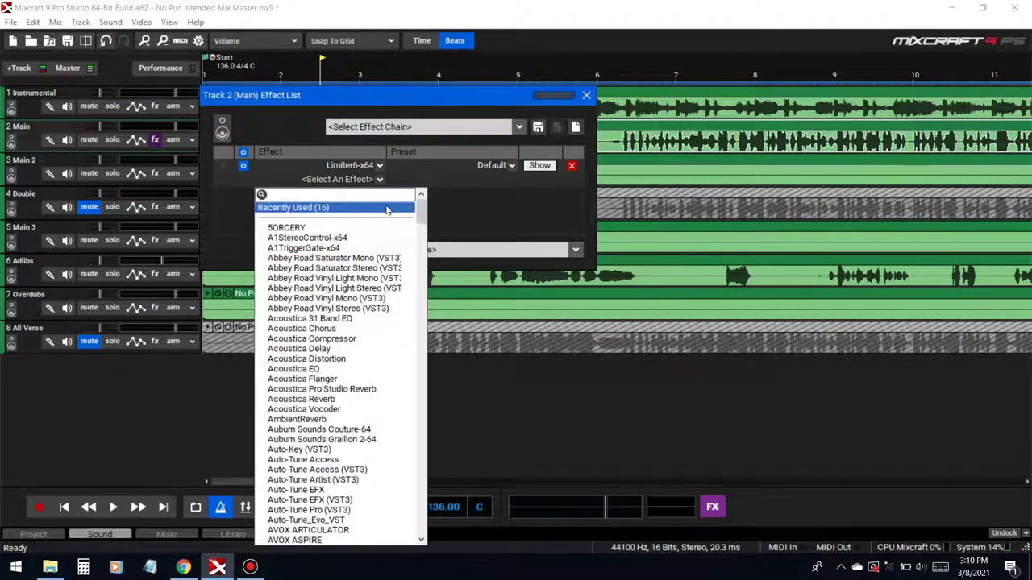
{"action": "mouse_move", "coordinate": [387, 209]}
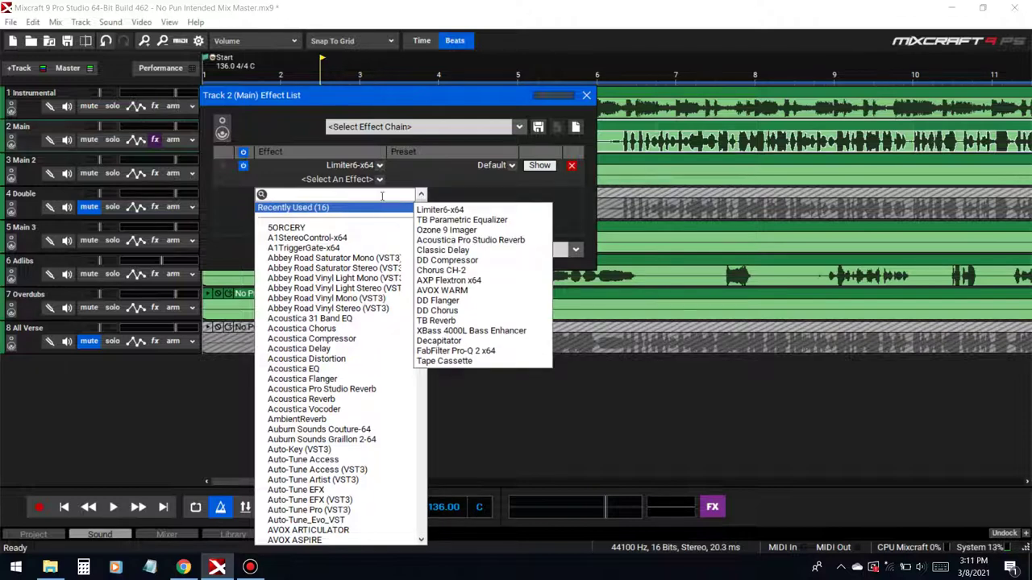
{"action": "type", "text": "le"}
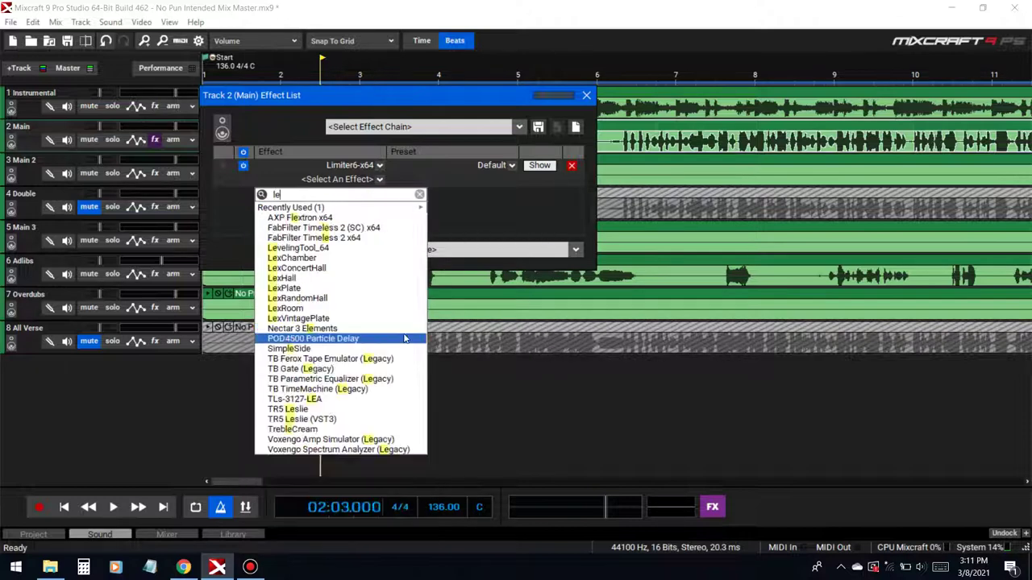
{"action": "type", "text": "vel"}
{"action": "left_click", "coordinate": [340, 210]}
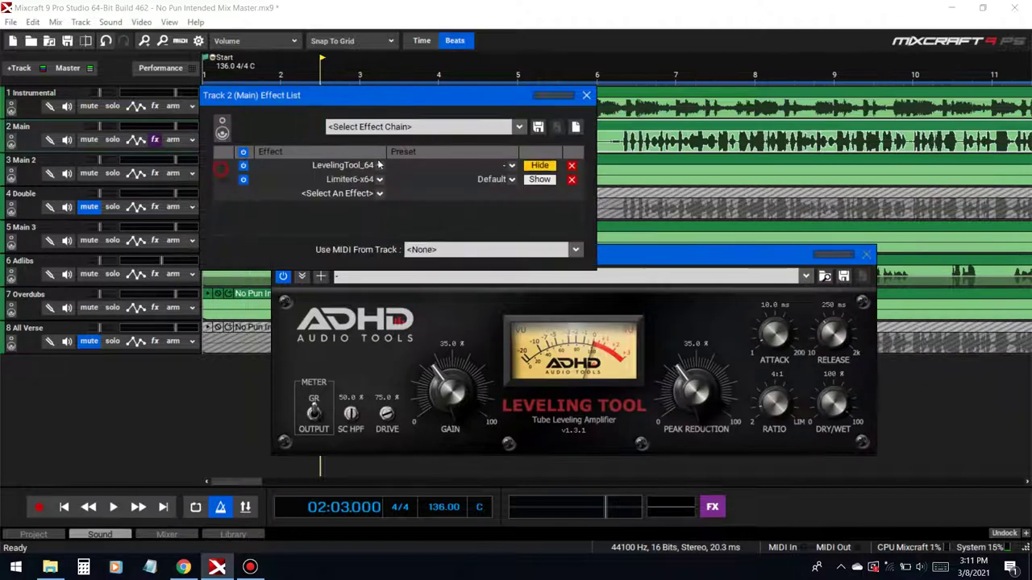
{"action": "left_click", "coordinate": [586, 95]}
{"action": "left_click", "coordinate": [866, 255]}
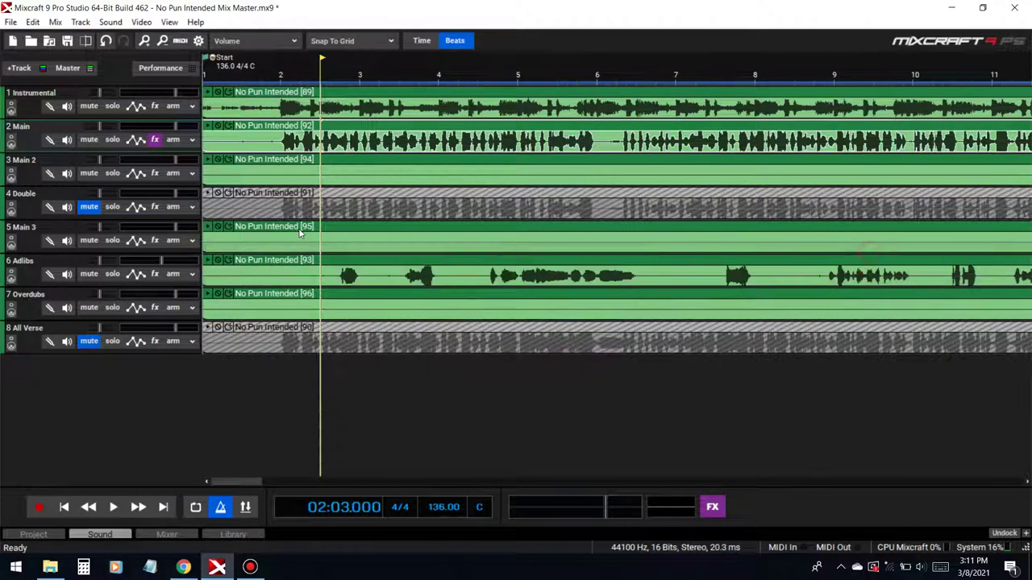
Solo the Main and Instrumental tracks, audition them from measure 2, and lower the Instrumental track's volume.
{"action": "left_click", "coordinate": [113, 140]}
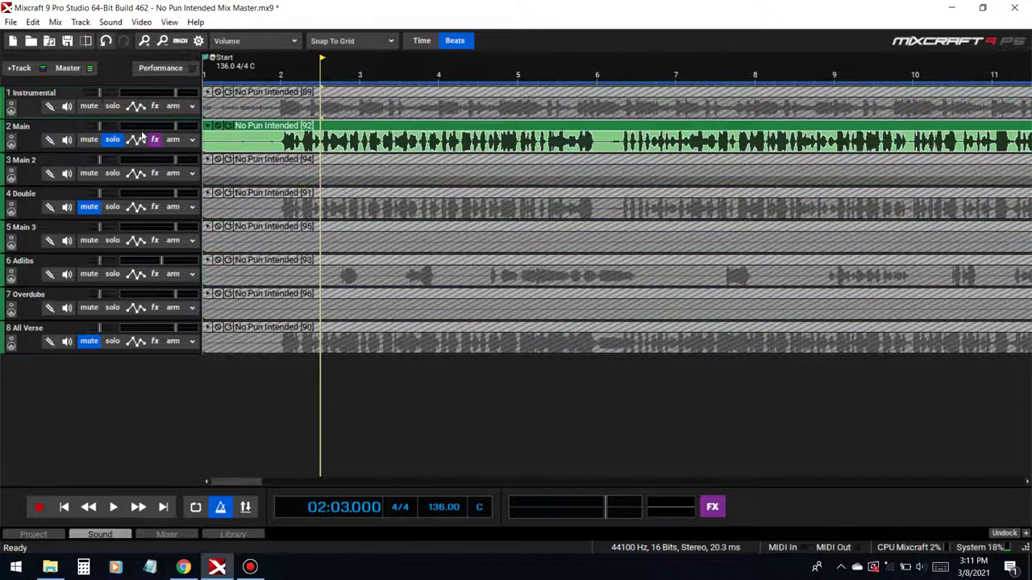
{"action": "left_click", "coordinate": [112, 106]}
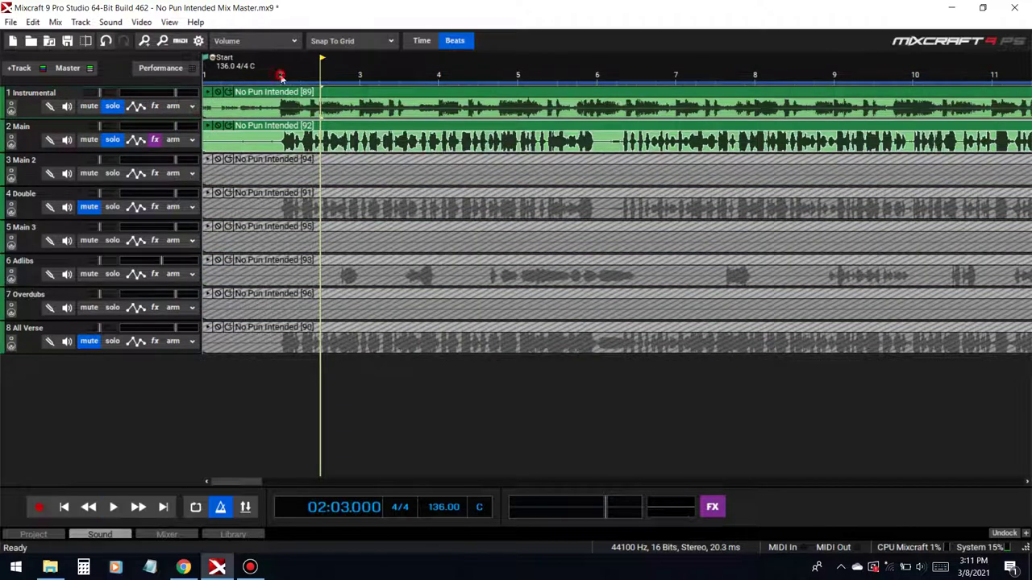
{"action": "key", "text": "space"}
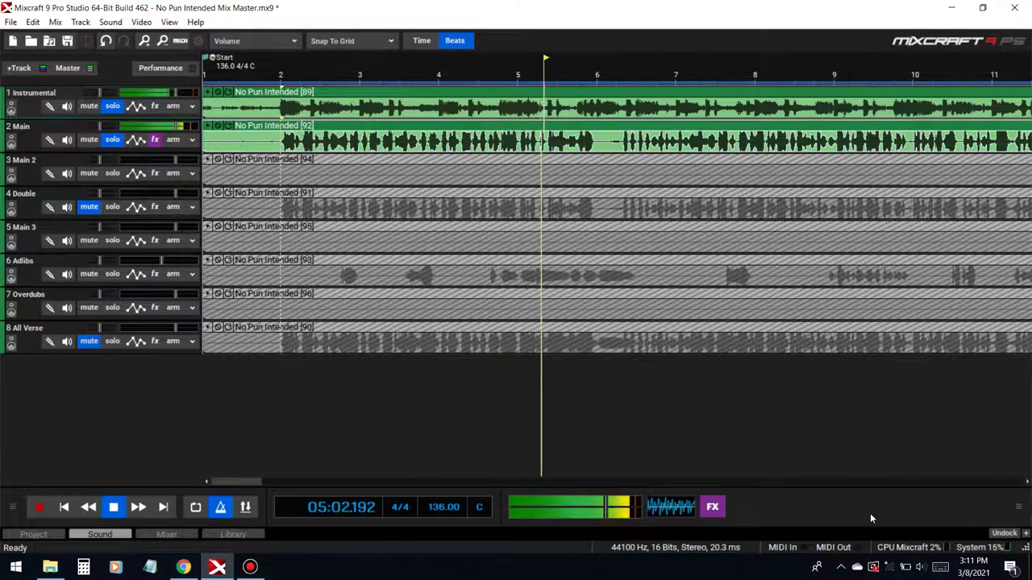
{"action": "scroll", "coordinate": [767, 434], "scroll_direction": "down", "scroll_amount": 2}
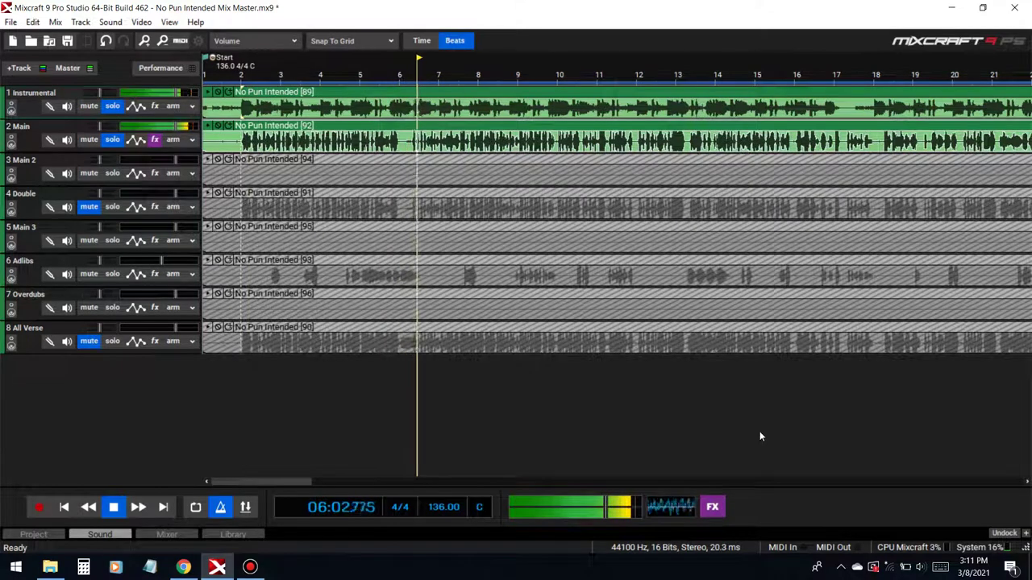
{"action": "key", "text": "space"}
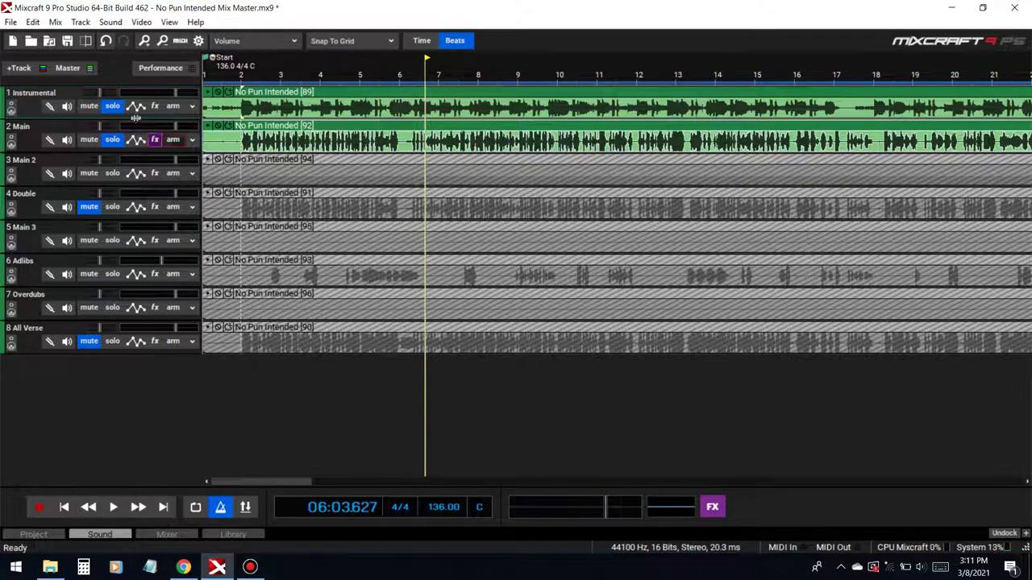
{"action": "left_click_drag", "start_coordinate": [174, 91], "coordinate": [151, 80]}
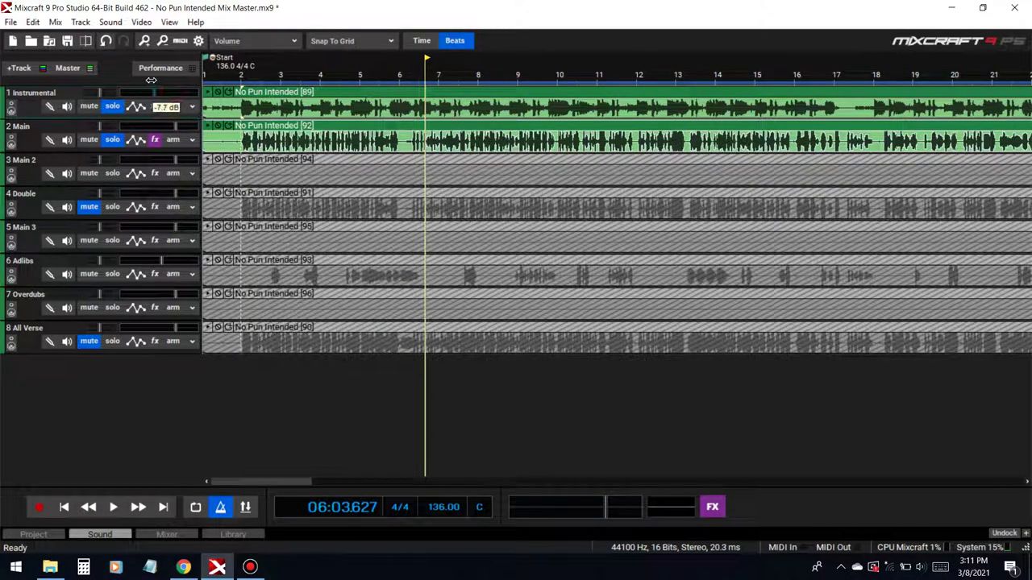
Show the LevelingTool_64 interface for the Main track and close the track's effect list.
{"action": "left_click", "coordinate": [155, 140]}
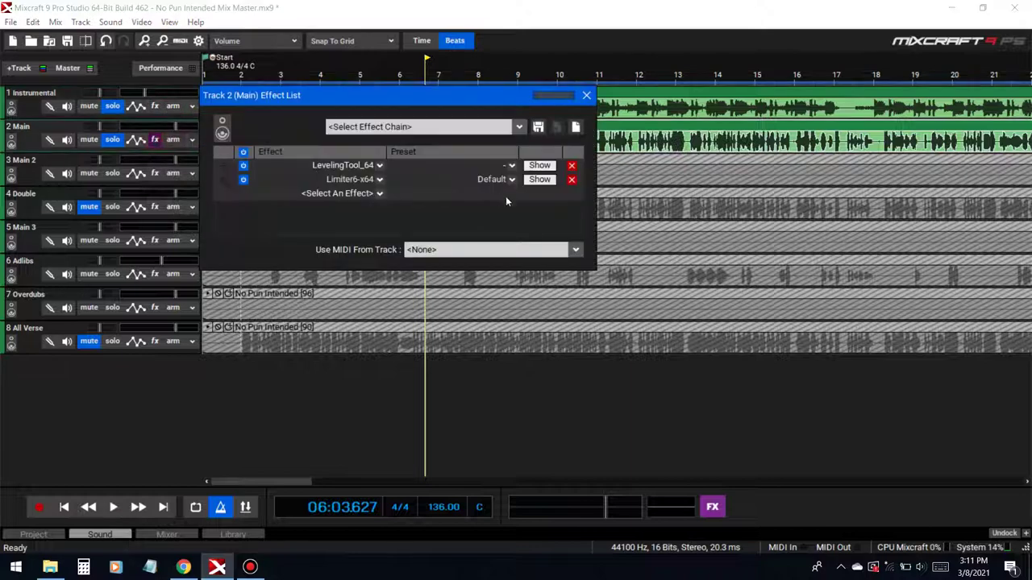
{"action": "left_click", "coordinate": [539, 165]}
{"action": "left_click_drag", "start_coordinate": [480, 97], "coordinate": [514, 117]}
{"action": "left_click", "coordinate": [619, 115]}
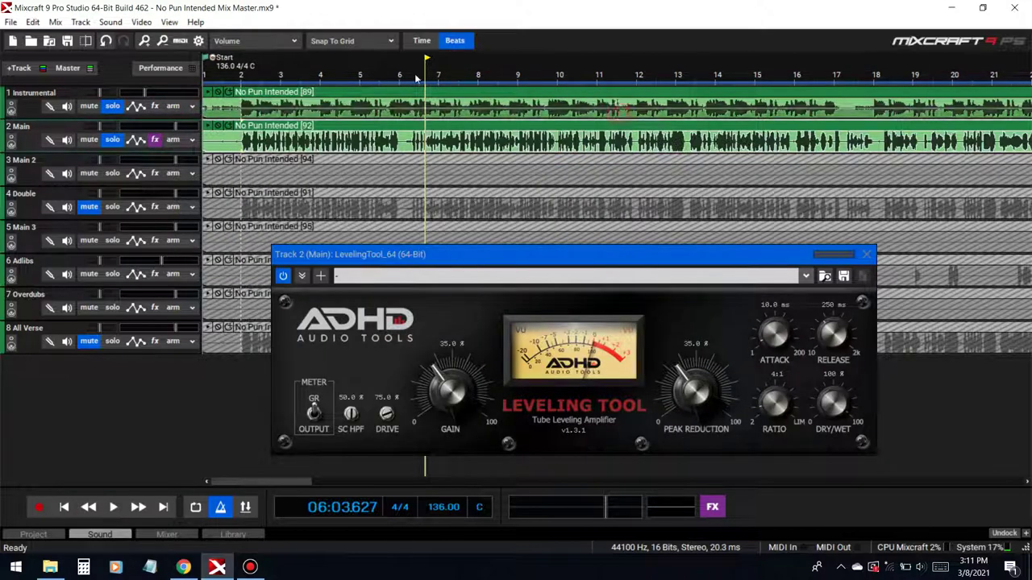
Loop playback from measure 2 to measure 10 and set the Leveling Tool's Drive to 0%.
{"action": "left_click_drag", "start_coordinate": [270, 81], "coordinate": [498, 90]}
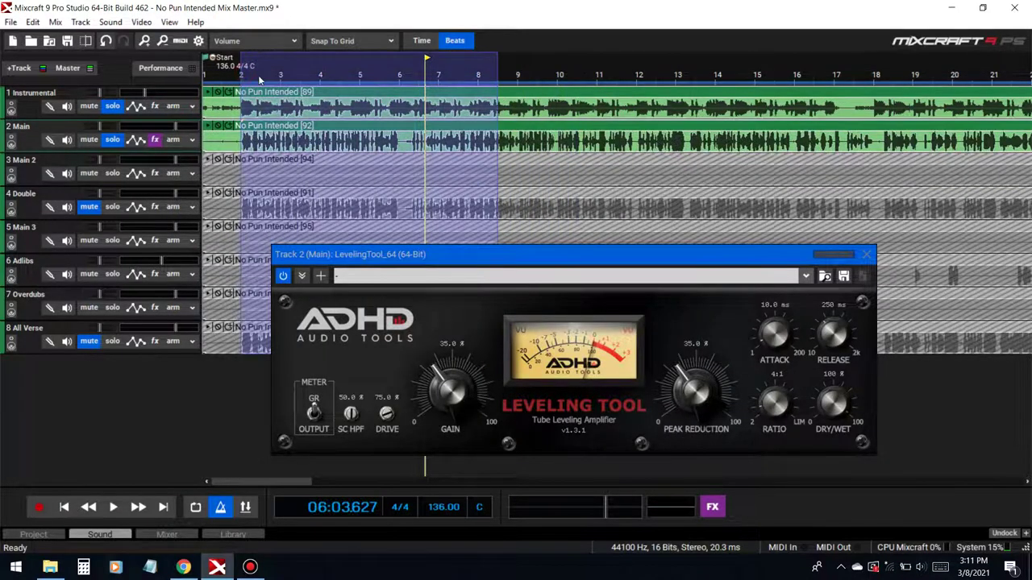
{"action": "left_click_drag", "start_coordinate": [242, 78], "coordinate": [556, 77]}
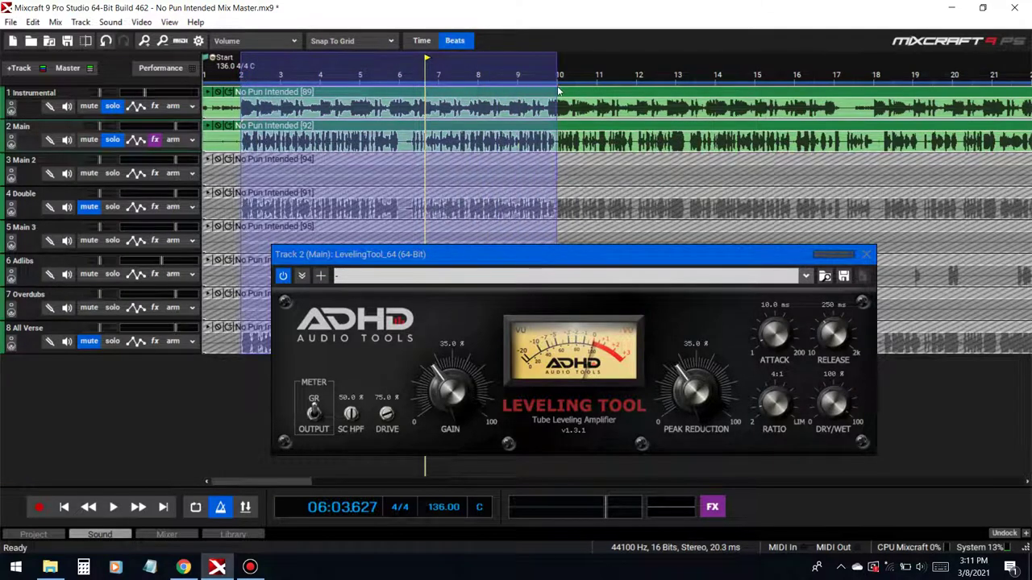
{"action": "left_click", "coordinate": [195, 507]}
{"action": "key", "text": "space"}
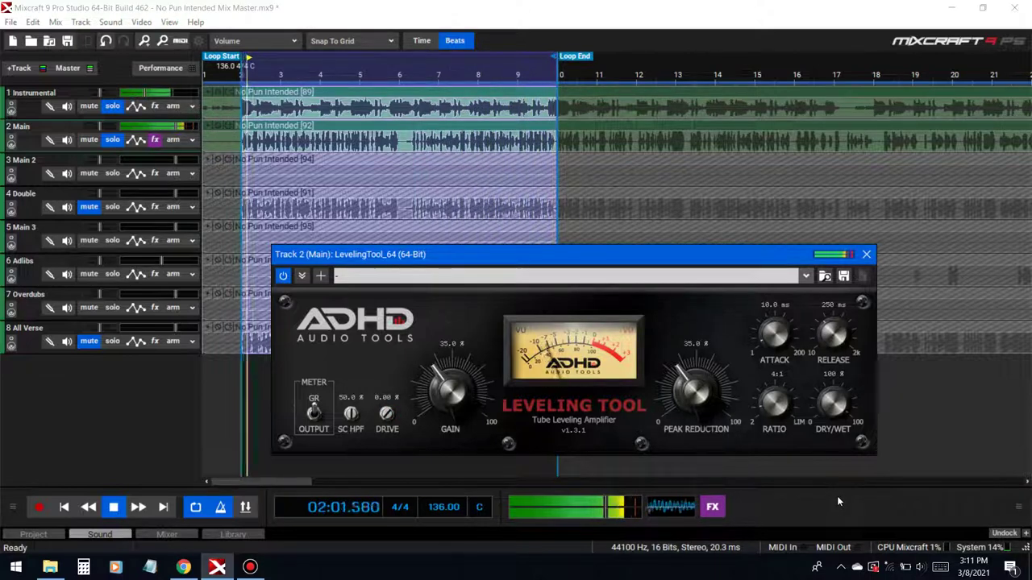
{"action": "key", "text": "space"}
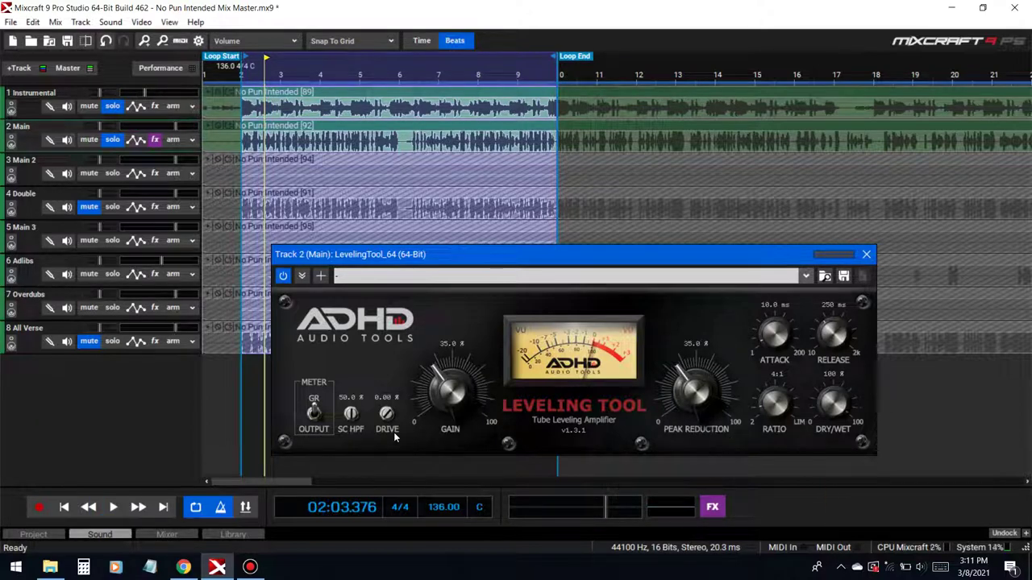
{"action": "left_click", "coordinate": [746, 186]}
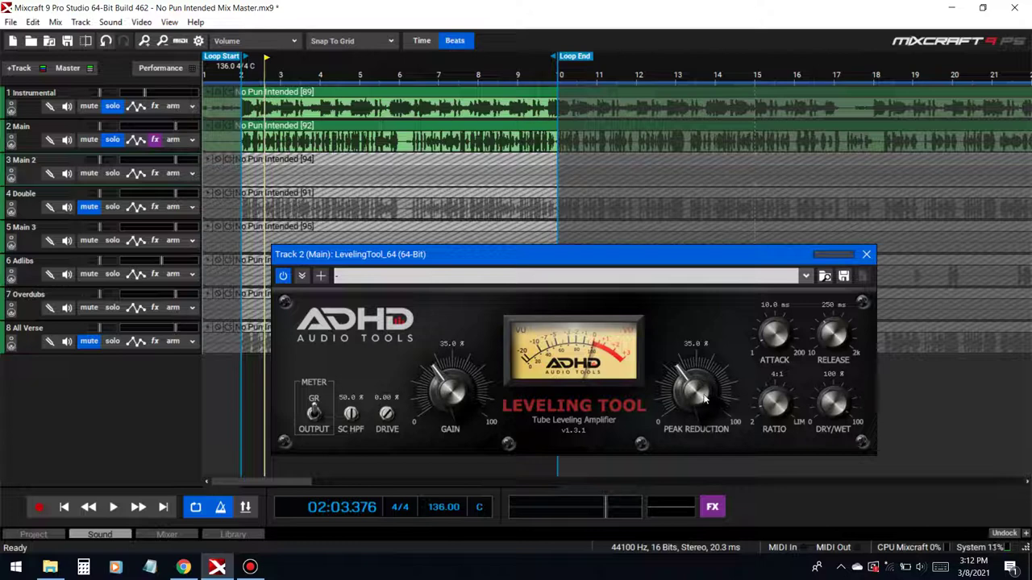
Set the Leveling Tool's Peak Reduction to 43.7% and its Attack to 12.5 ms while auditioning the loop.
{"action": "left_click_drag", "start_coordinate": [708, 400], "coordinate": [705, 367]}
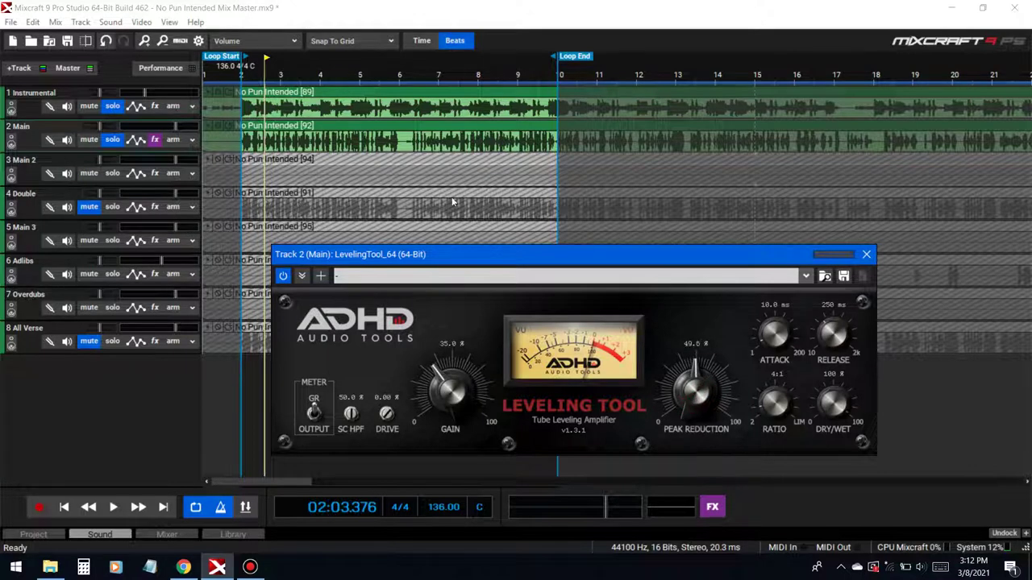
{"action": "key", "text": "space"}
{"action": "left_click_drag", "start_coordinate": [698, 393], "coordinate": [679, 412]}
{"action": "key", "text": "space"}
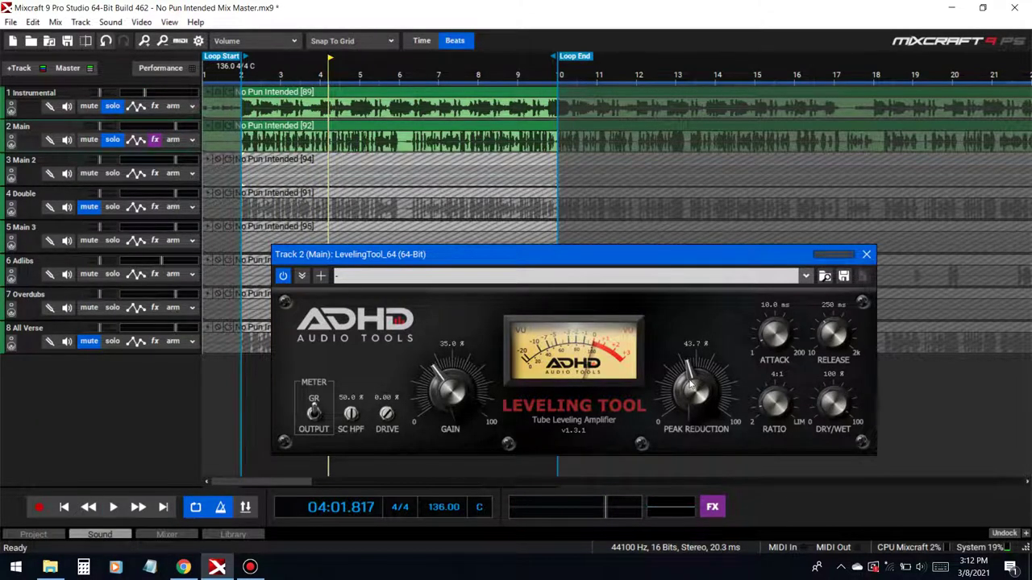
{"action": "key", "text": "space"}
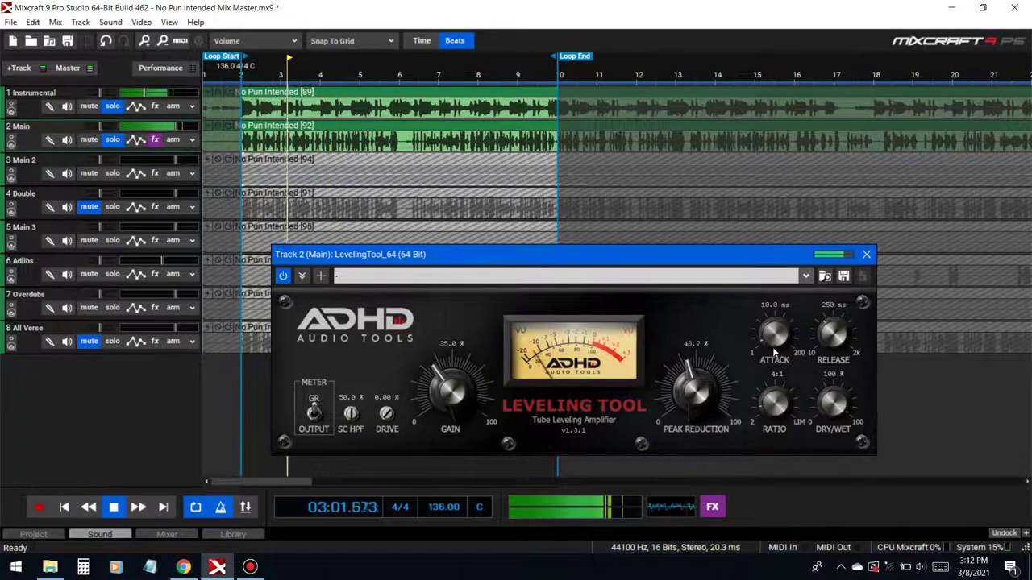
{"action": "mouse_move", "coordinate": [778, 349]}
{"action": "left_mouse_down"}
{"action": "mouse_move", "coordinate": [783, 308]}
{"action": "mouse_move", "coordinate": [770, 364]}
{"action": "left_mouse_up"}
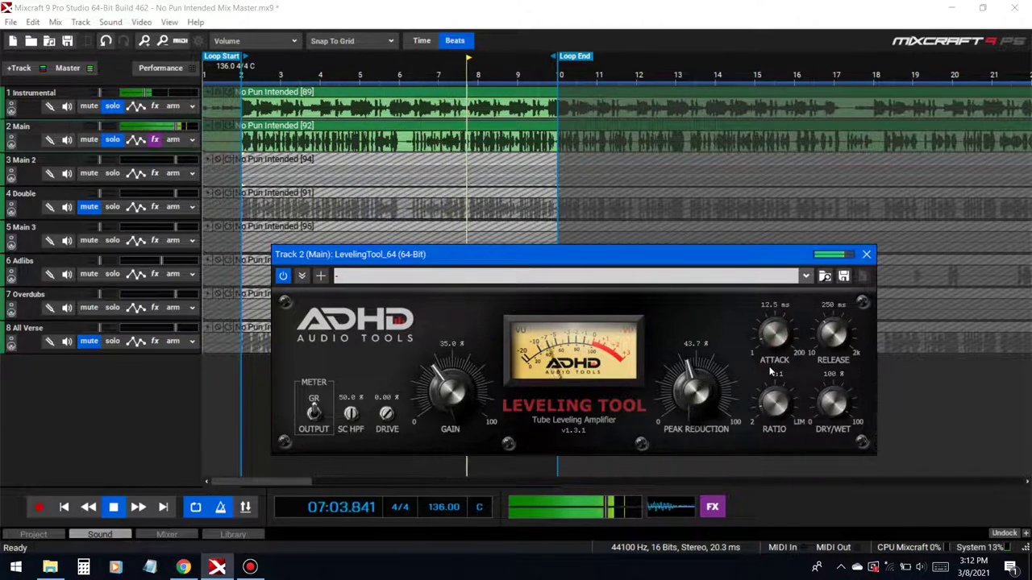
{"action": "key", "text": "space"}
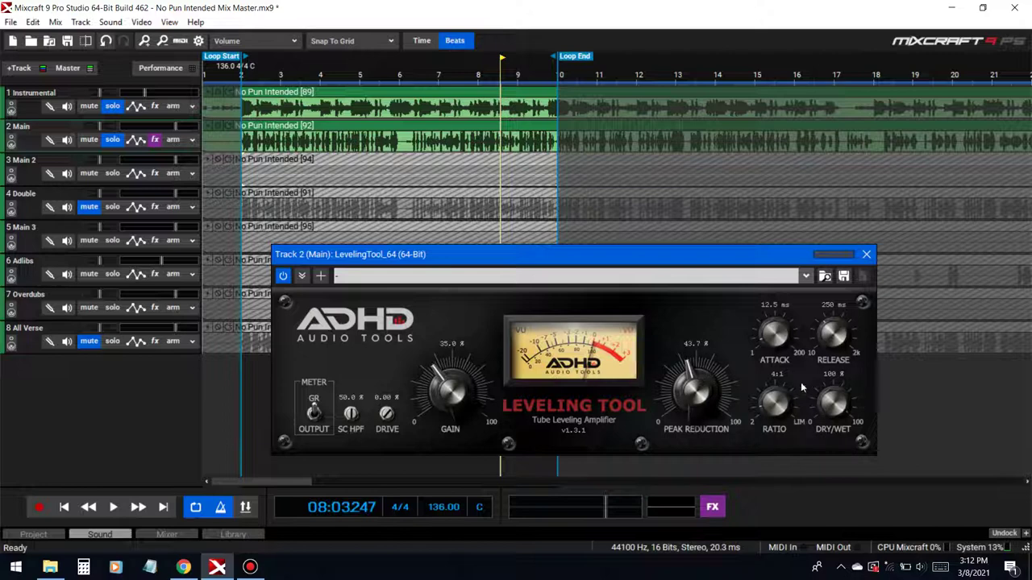
Play the loop from its start and set the Leveling Tool's Release to 158 ms.
{"action": "key", "text": "Home"}
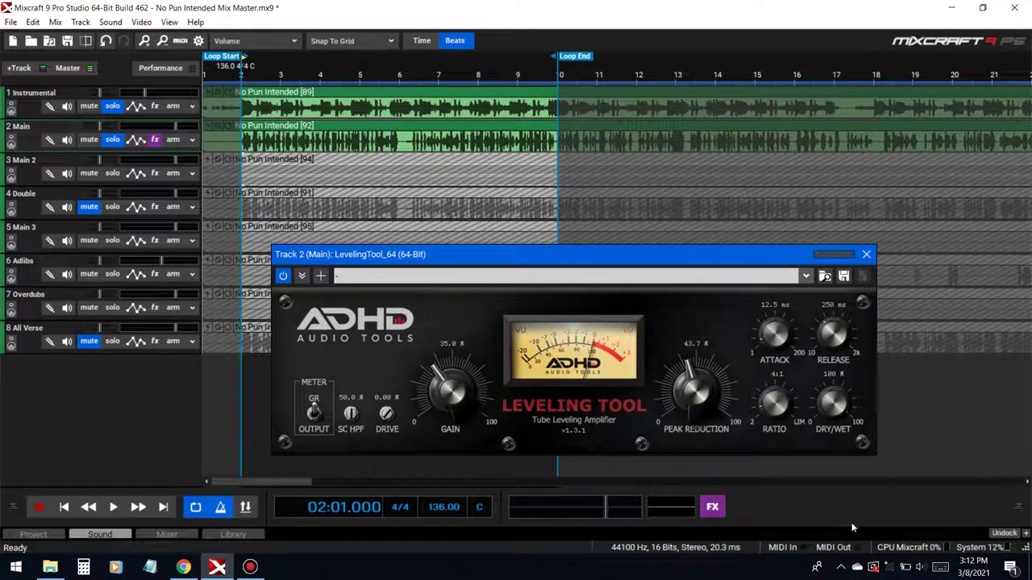
{"action": "key", "text": "space"}
{"action": "mouse_move", "coordinate": [835, 336]}
{"action": "left_mouse_down"}
{"action": "mouse_move", "coordinate": [849, 365]}
{"action": "mouse_move", "coordinate": [844, 353]}
{"action": "left_mouse_up"}
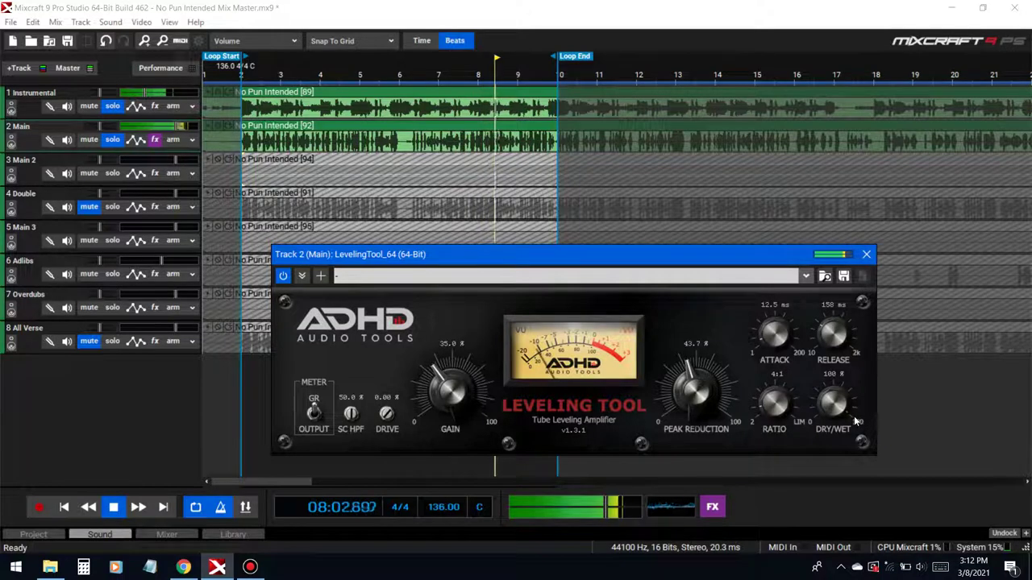
{"action": "left_click_drag", "start_coordinate": [836, 343], "coordinate": [837, 342]}
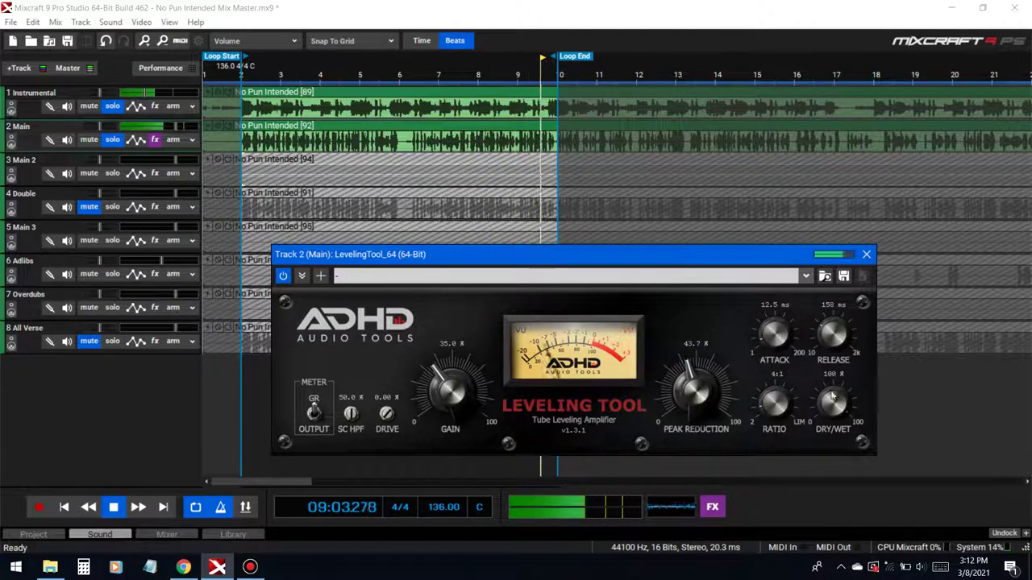
Set the Leveling Tool's Ratio to 6:1 and its Peak Reduction to 48.1%.
{"action": "left_click_drag", "start_coordinate": [782, 409], "coordinate": [788, 390]}
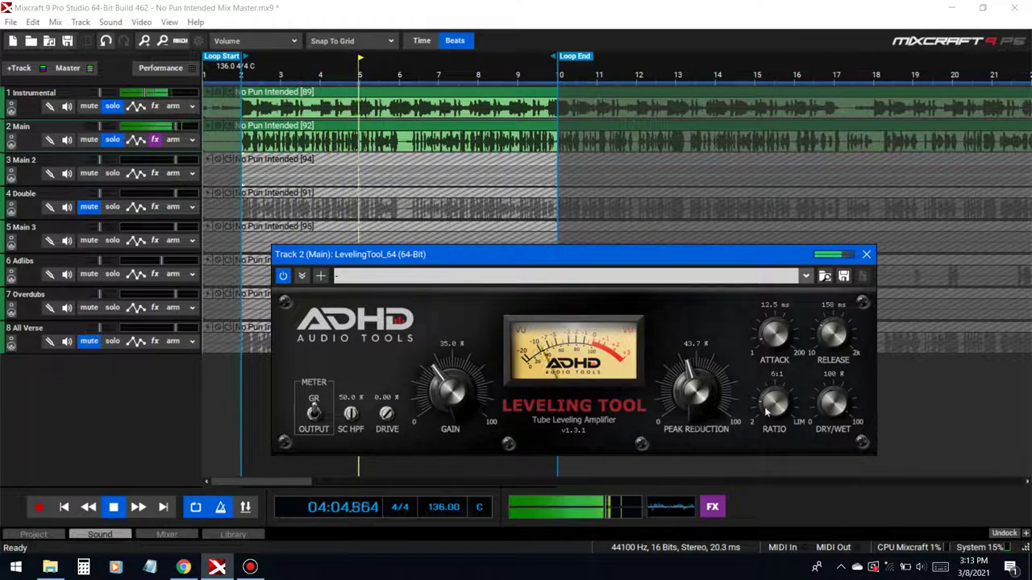
{"action": "left_click_drag", "start_coordinate": [703, 413], "coordinate": [694, 393]}
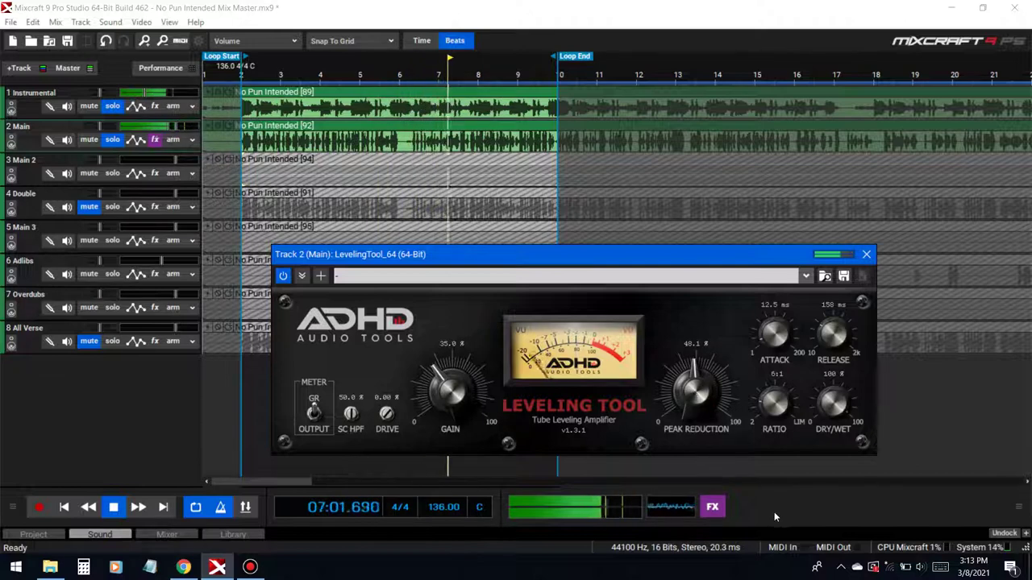
Compare the Main vocal with the Leveling Tool bypassed and active while the loop plays, and close the plug-in.
{"action": "left_click", "coordinate": [283, 276]}
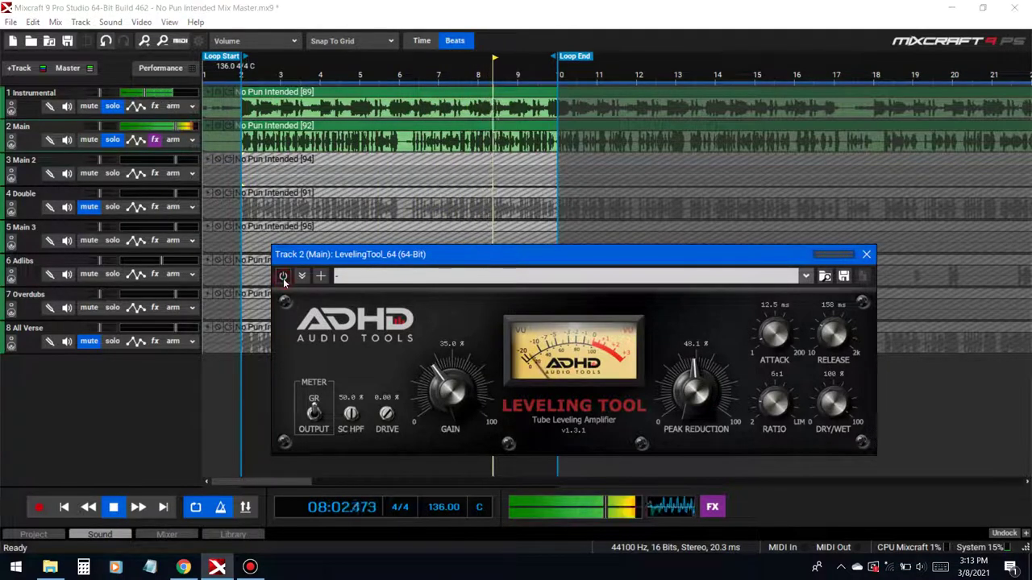
{"action": "left_click", "coordinate": [283, 277]}
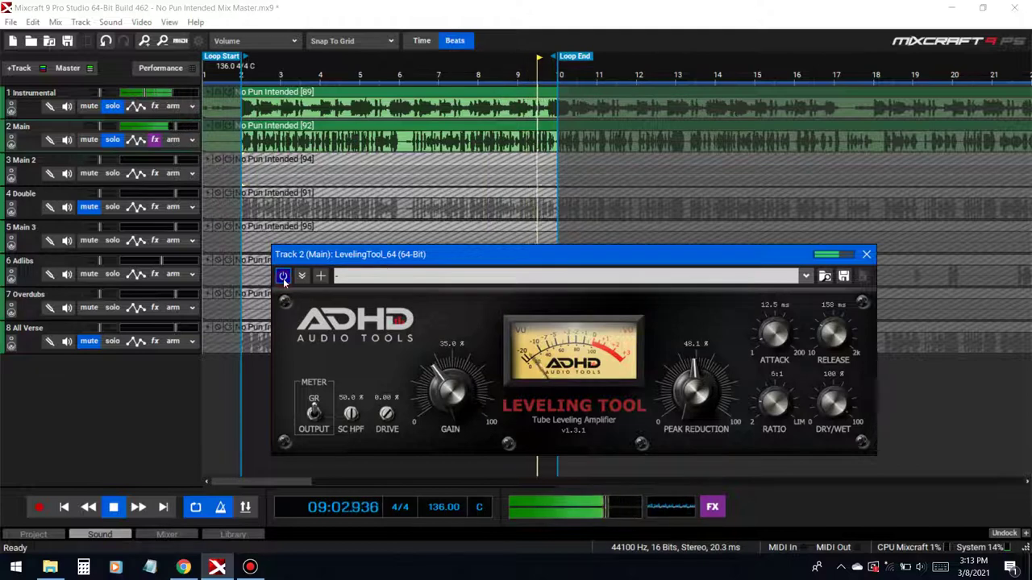
{"action": "left_click", "coordinate": [283, 277]}
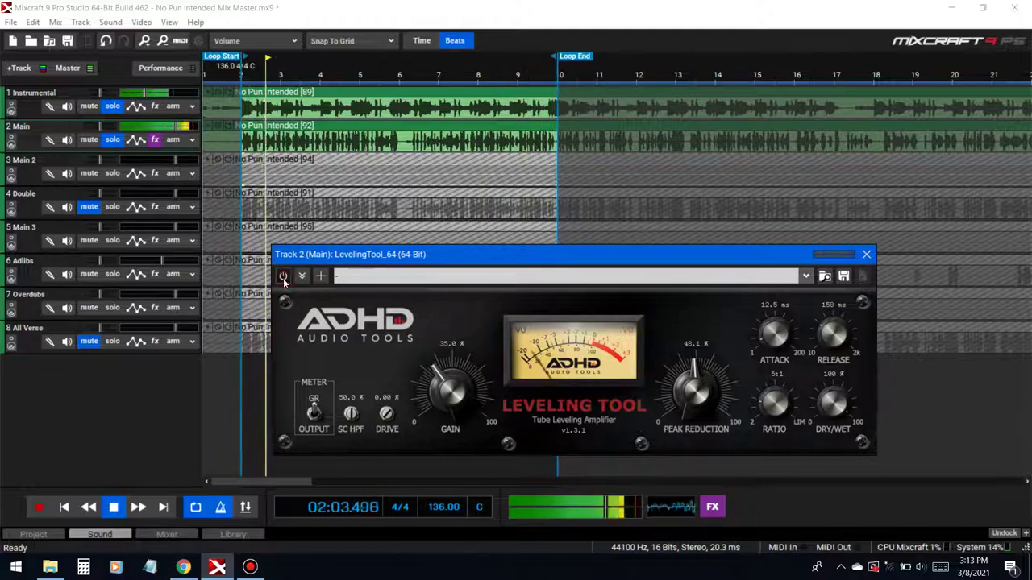
{"action": "left_click", "coordinate": [283, 277]}
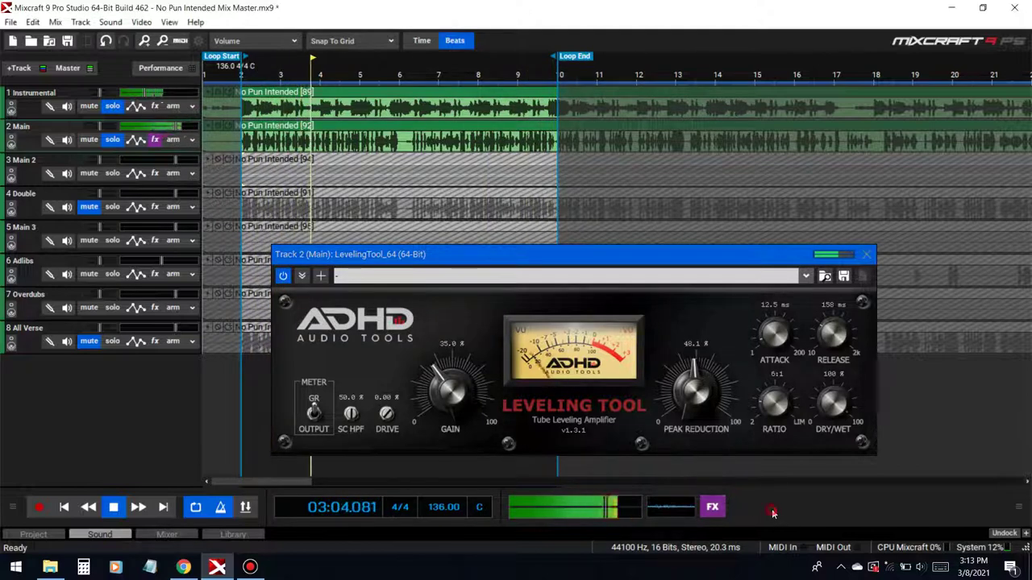
{"action": "key", "text": "space"}
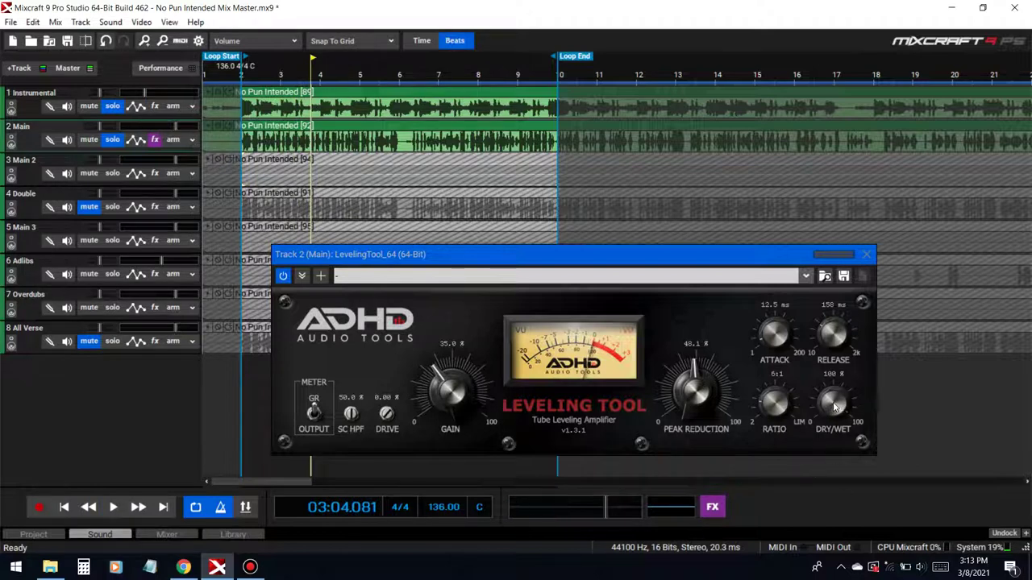
{"action": "key", "text": "space"}
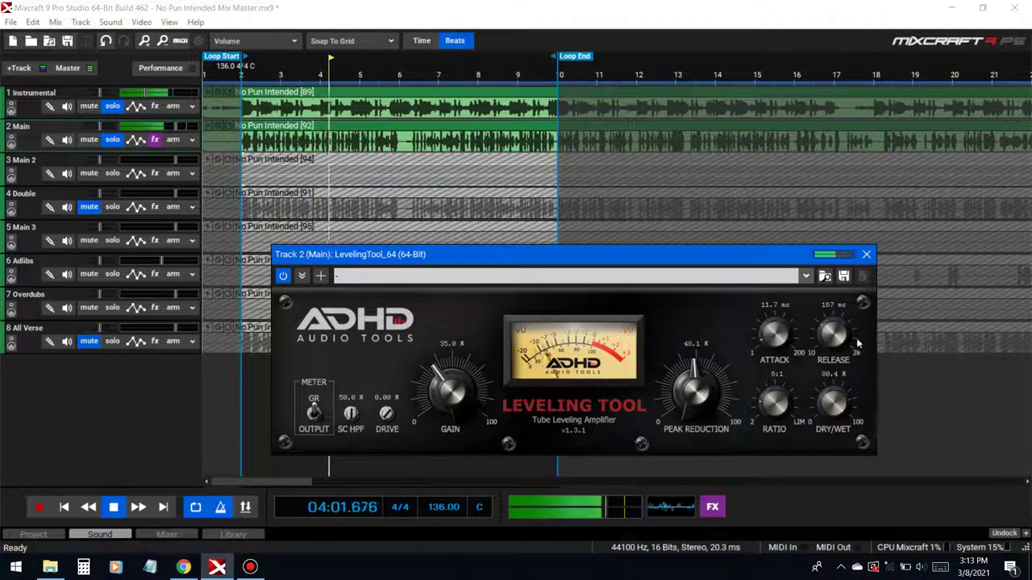
{"action": "left_click", "coordinate": [866, 257]}
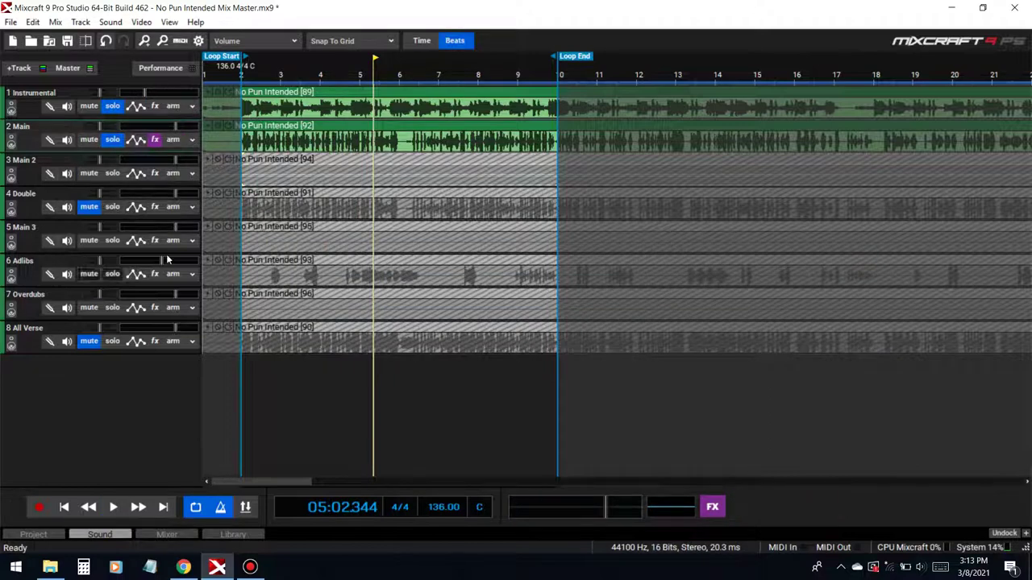
Add TB Parametric Equalizer to the Main track between LevelingTool_64 and Limiter6-x64, and move its window clear of the track list.
{"action": "left_click", "coordinate": [155, 140]}
{"action": "left_click", "coordinate": [411, 214]}
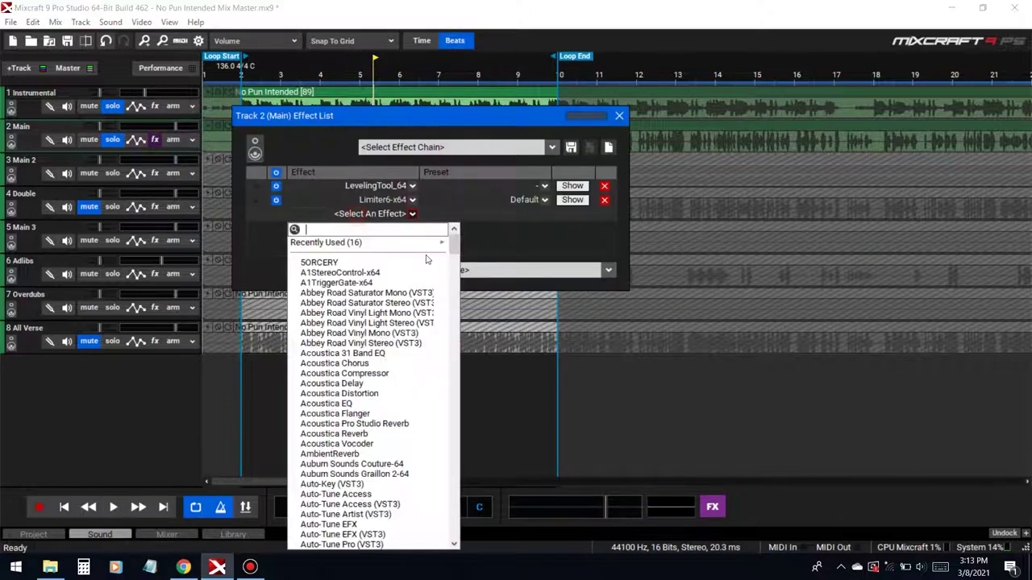
{"action": "mouse_move", "coordinate": [410, 244]}
{"action": "left_click", "coordinate": [491, 266]}
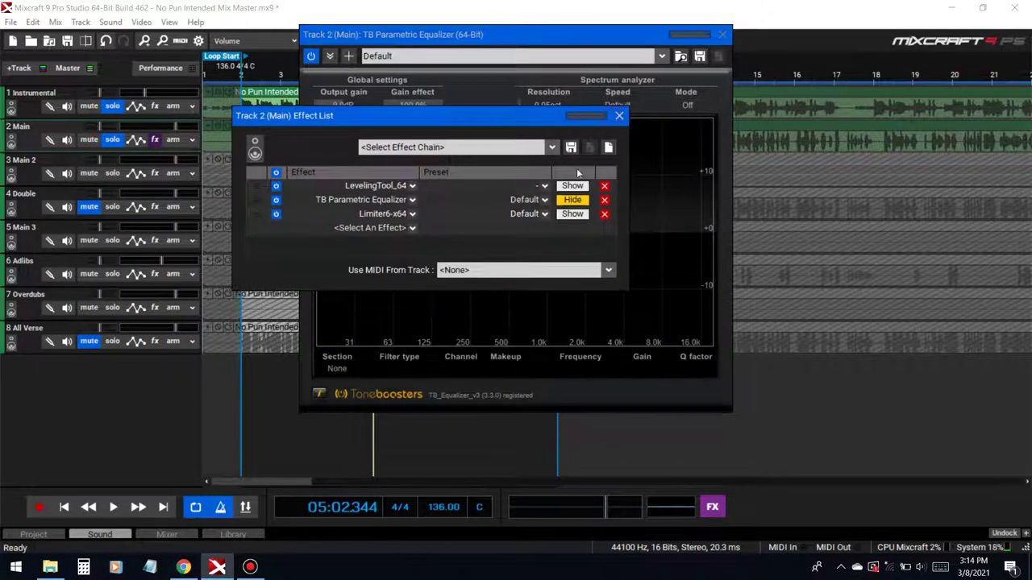
{"action": "left_click", "coordinate": [619, 115]}
{"action": "left_click_drag", "start_coordinate": [564, 35], "coordinate": [823, 72]}
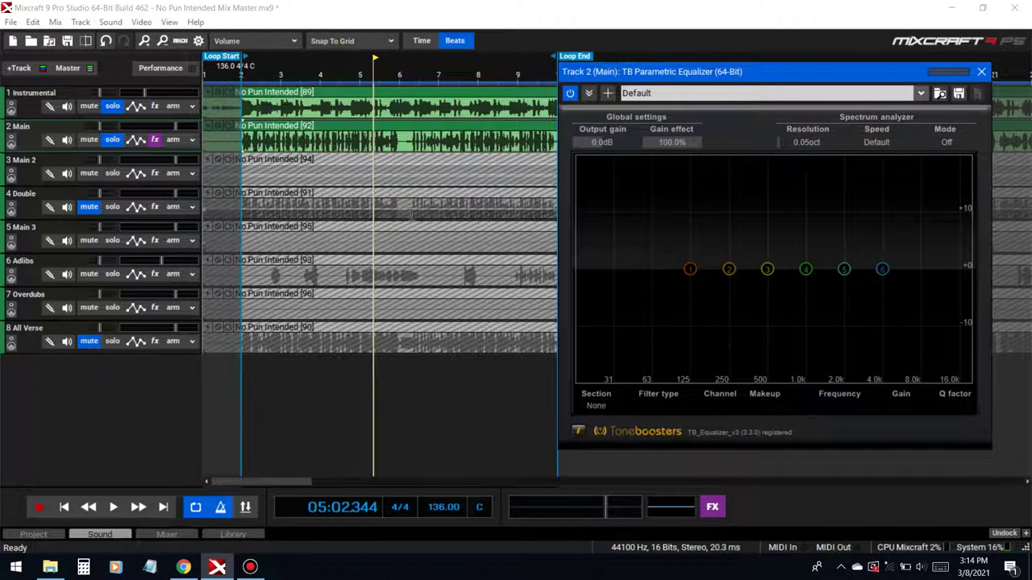
Make the equalizer's section 1 a low cut filter and set it to 148 Hz while auditioning the loop.
{"action": "left_click", "coordinate": [690, 268]}
{"action": "left_click_drag", "start_coordinate": [689, 268], "coordinate": [628, 381]}
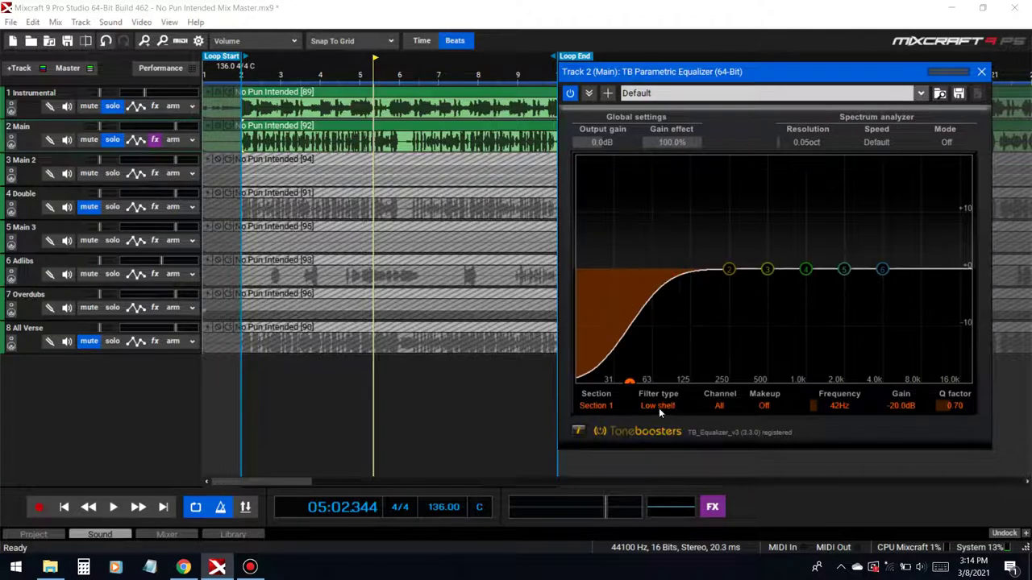
{"action": "left_click", "coordinate": [659, 405]}
{"action": "left_click", "coordinate": [669, 194]}
{"action": "key", "text": "space"}
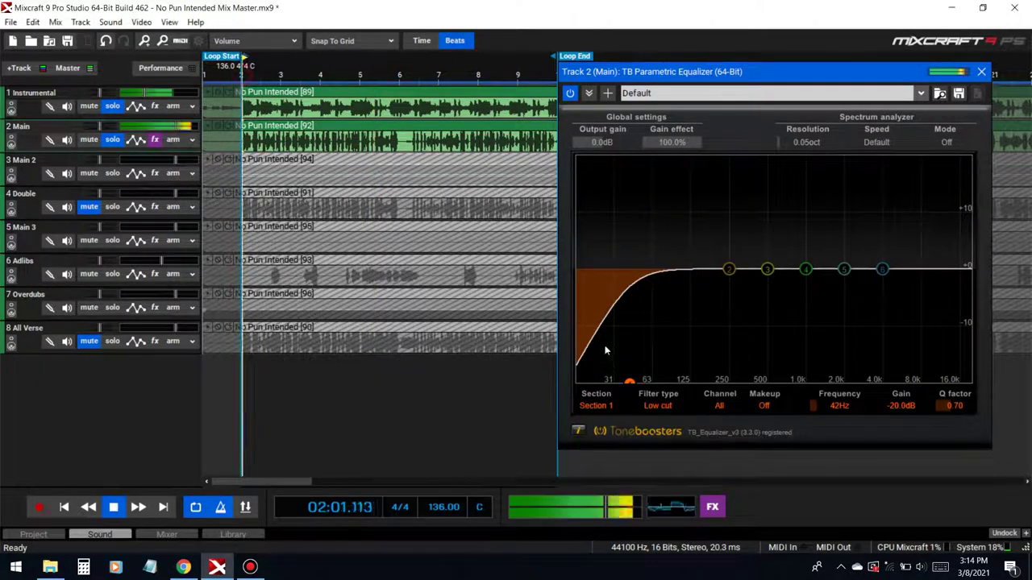
{"action": "left_click_drag", "start_coordinate": [636, 383], "coordinate": [754, 388]}
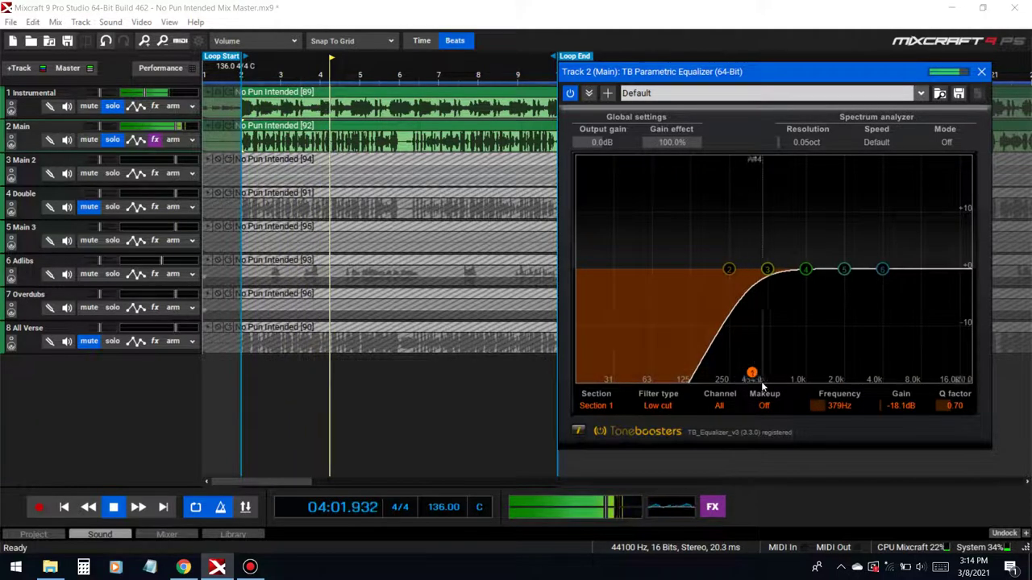
{"action": "mouse_move", "coordinate": [827, 407]}
{"action": "left_mouse_down"}
{"action": "mouse_move", "coordinate": [811, 419]}
{"action": "mouse_move", "coordinate": [835, 411]}
{"action": "left_mouse_up"}
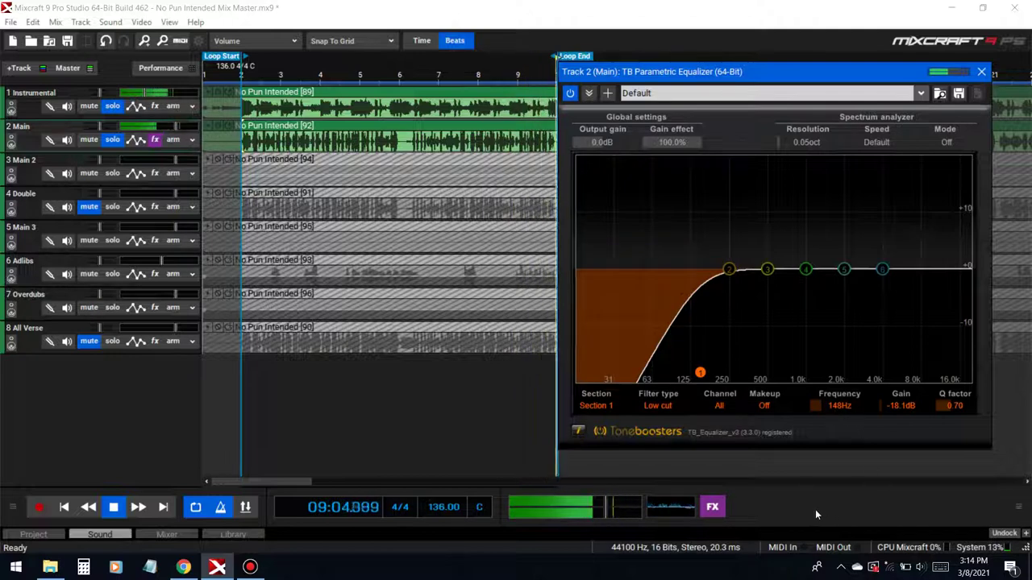
{"action": "key", "text": "space"}
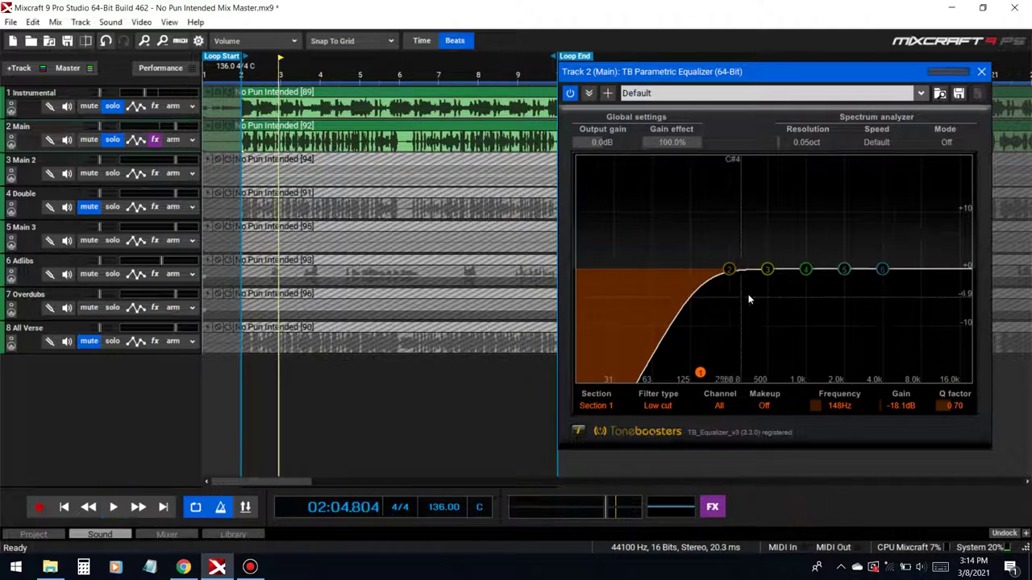
Play the loop from measure 2 and set equalizer section 3 to 348 Hz, -3.3 dB gain and a Q of 2.73.
{"action": "left_click", "coordinate": [765, 270]}
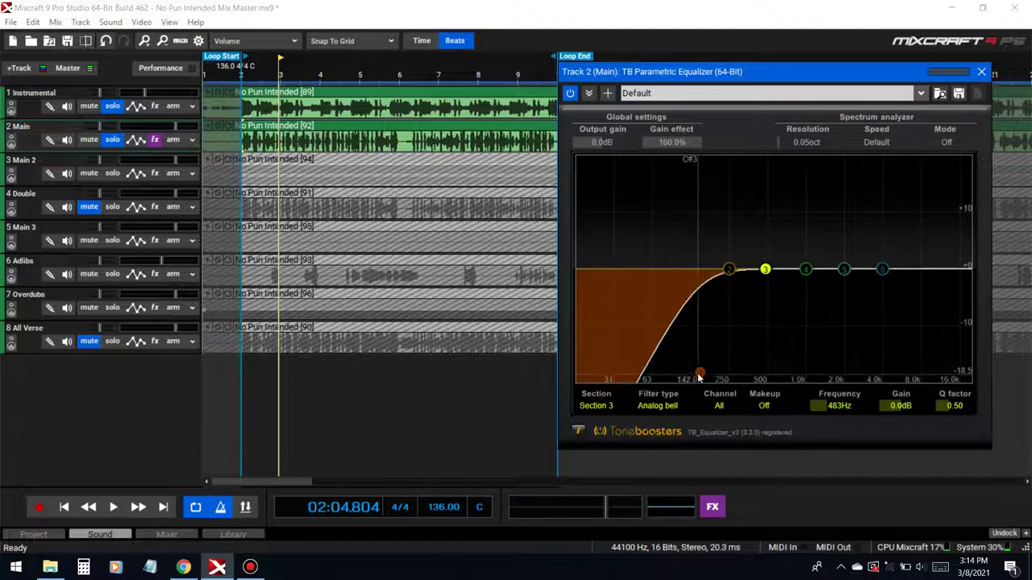
{"action": "left_click_drag", "start_coordinate": [766, 270], "coordinate": [752, 242]}
{"action": "scroll", "coordinate": [755, 259], "scroll_direction": "up", "scroll_amount": 6}
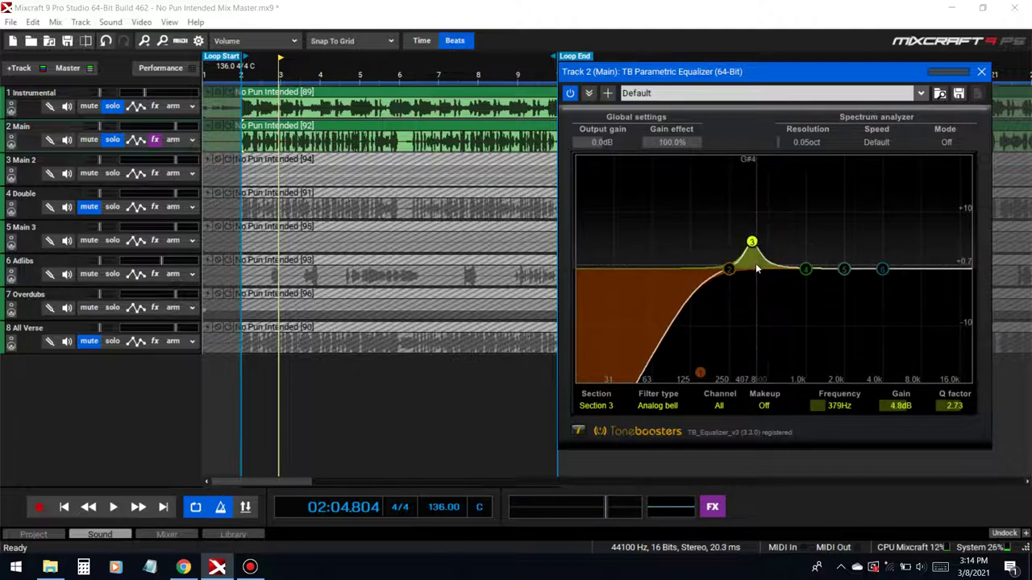
{"action": "left_click", "coordinate": [239, 77]}
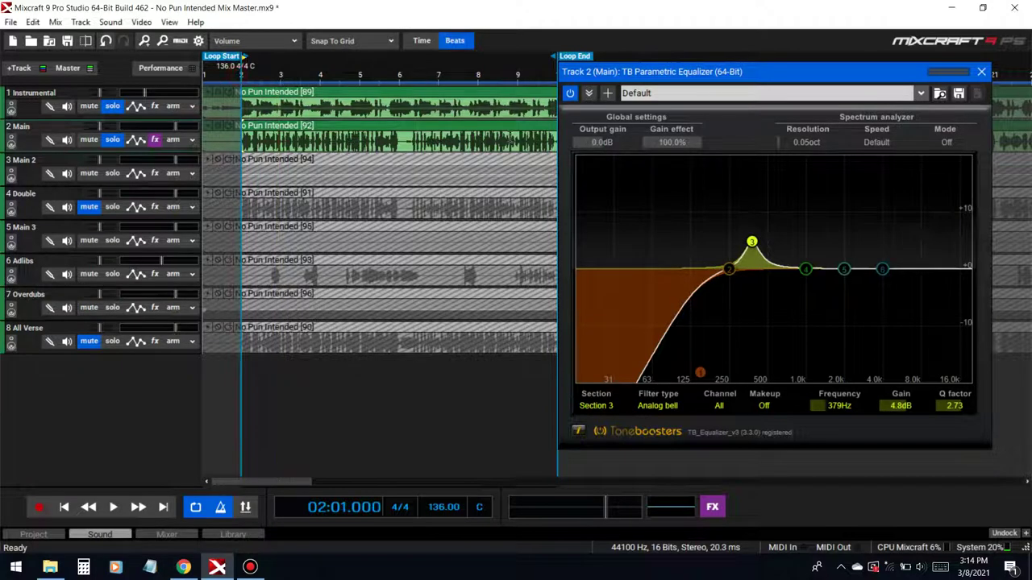
{"action": "key", "text": "space"}
{"action": "left_click_drag", "start_coordinate": [751, 241], "coordinate": [746, 222]}
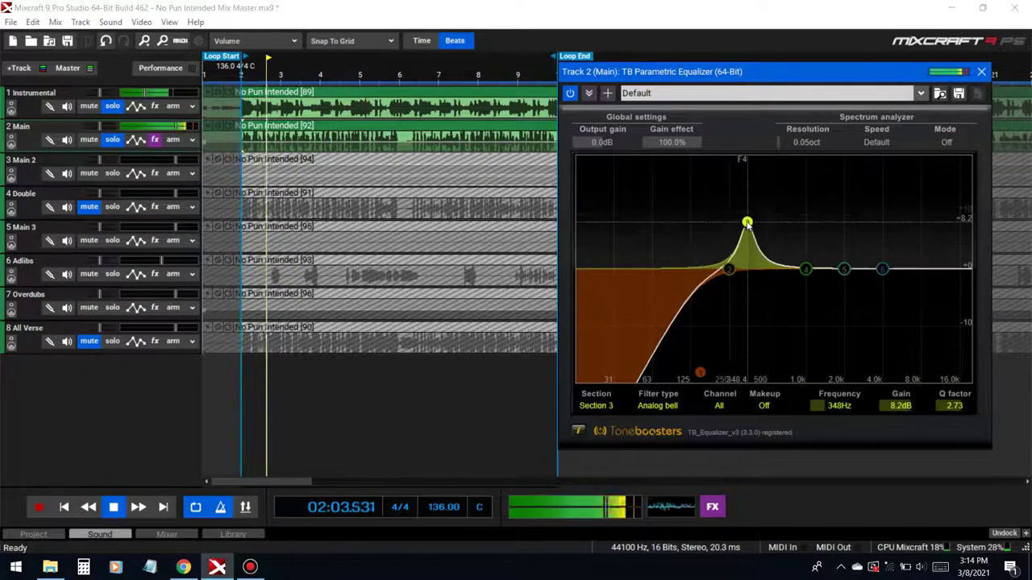
{"action": "left_click_drag", "start_coordinate": [901, 409], "coordinate": [865, 449]}
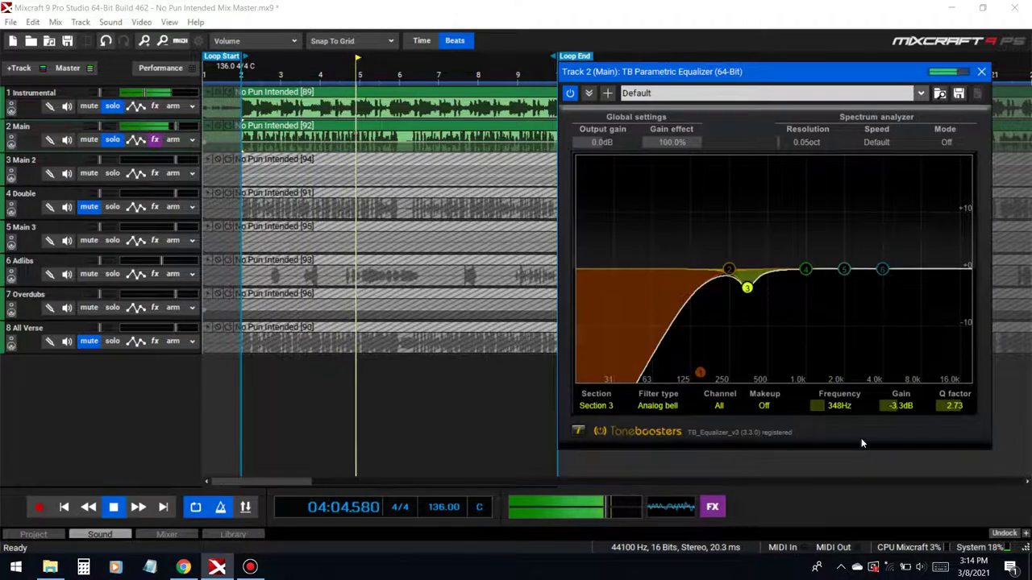
Set equalizer section 4 to 916 Hz with -4.7 dB gain and a Q of 6.52 during playback.
{"action": "left_click_drag", "start_coordinate": [806, 269], "coordinate": [795, 218]}
{"action": "scroll", "coordinate": [779, 220], "scroll_direction": "up", "scroll_amount": 5}
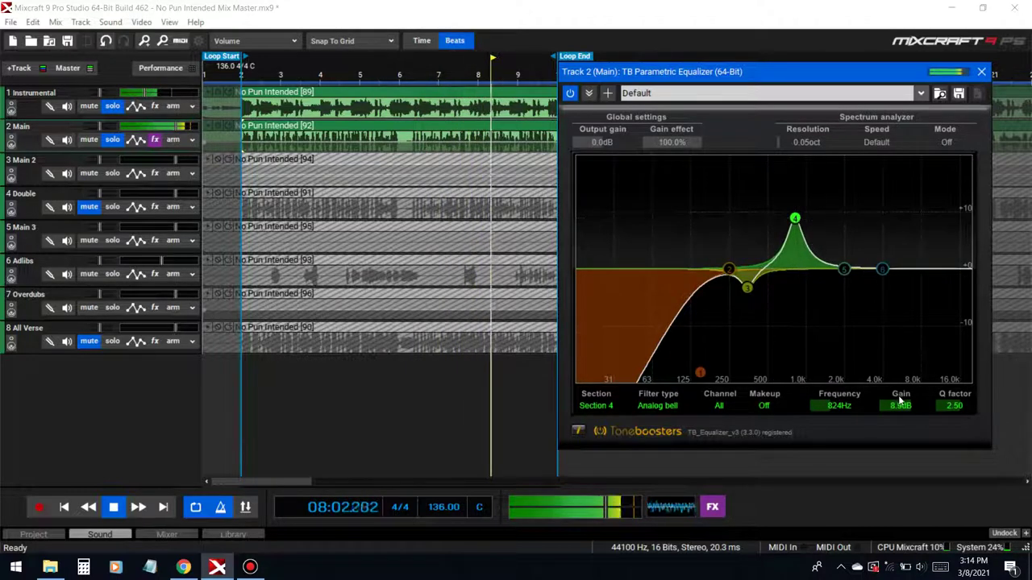
{"action": "left_click_drag", "start_coordinate": [906, 408], "coordinate": [876, 457]}
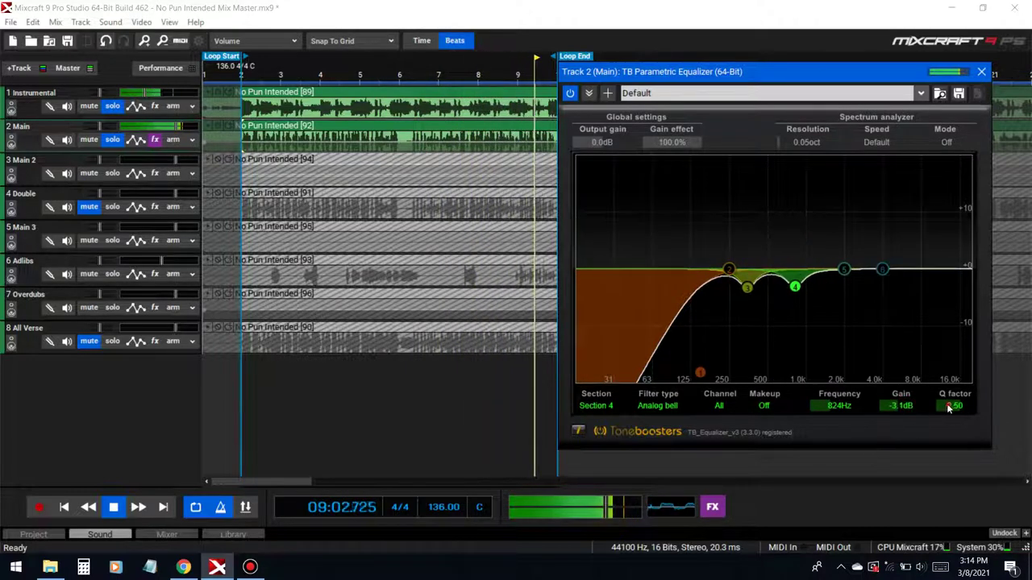
{"action": "left_click_drag", "start_coordinate": [946, 405], "coordinate": [987, 408]}
{"action": "left_click_drag", "start_coordinate": [895, 404], "coordinate": [891, 408]}
{"action": "scroll", "coordinate": [967, 405], "scroll_direction": "up", "scroll_amount": 3}
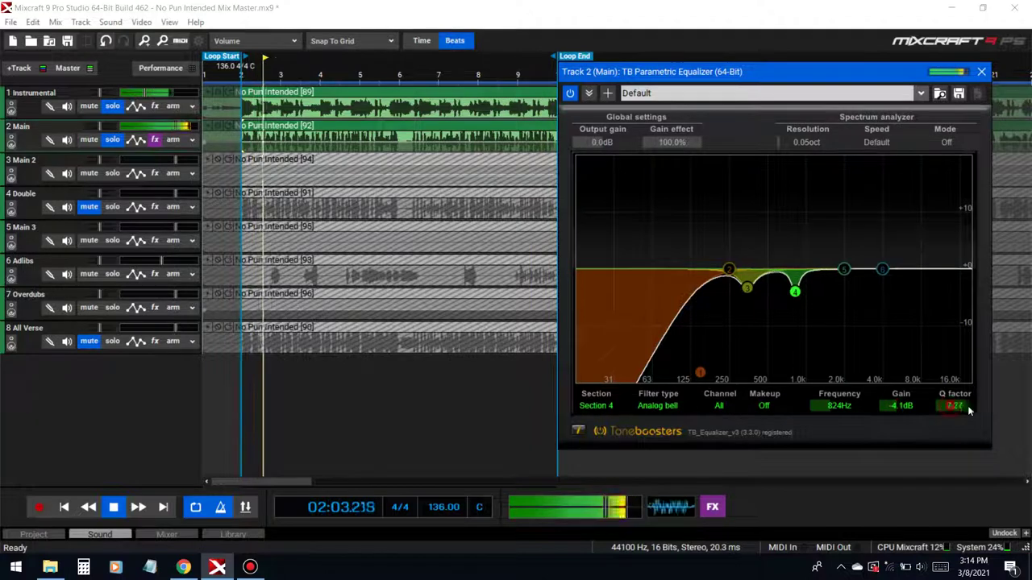
{"action": "scroll", "coordinate": [895, 407], "scroll_direction": "down", "scroll_amount": 2}
{"action": "scroll", "coordinate": [841, 409], "scroll_direction": "up", "scroll_amount": 2}
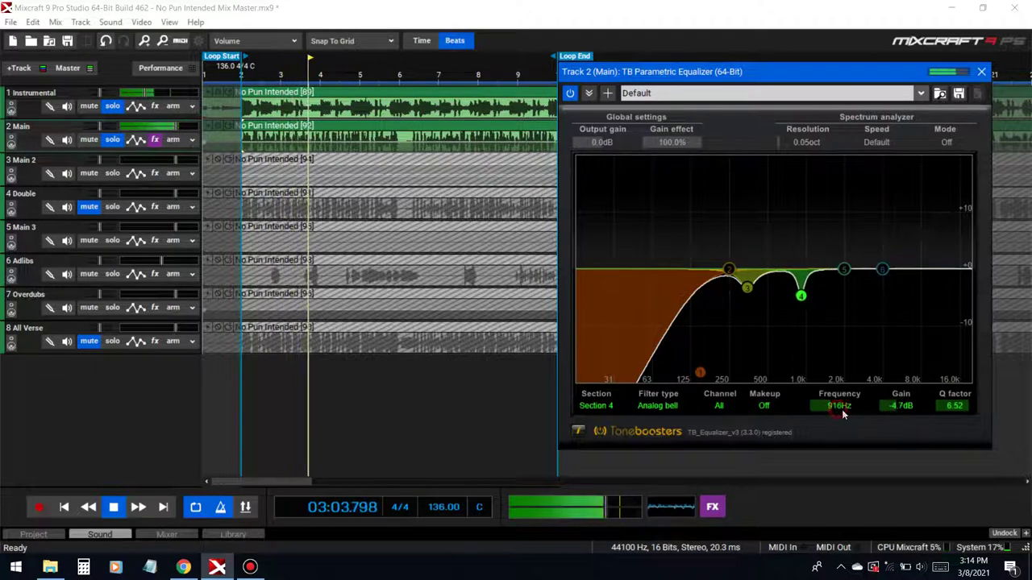
Boost equalizer section 5 by about 8 to 10 dB with a Q of 3.54 and sweep it between about 1.3 and 3.4 kHz.
{"action": "left_click_drag", "start_coordinate": [843, 268], "coordinate": [831, 224]}
{"action": "scroll", "coordinate": [819, 232], "scroll_direction": "up", "scroll_amount": 5}
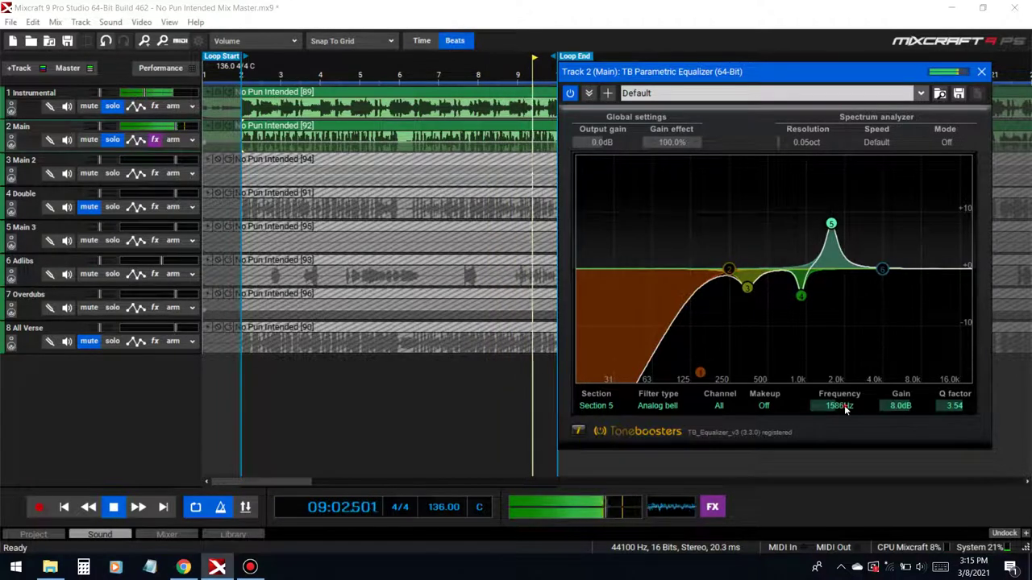
{"action": "left_click_drag", "start_coordinate": [845, 407], "coordinate": [833, 406]}
{"action": "scroll", "coordinate": [837, 407], "scroll_direction": "up", "scroll_amount": 4}
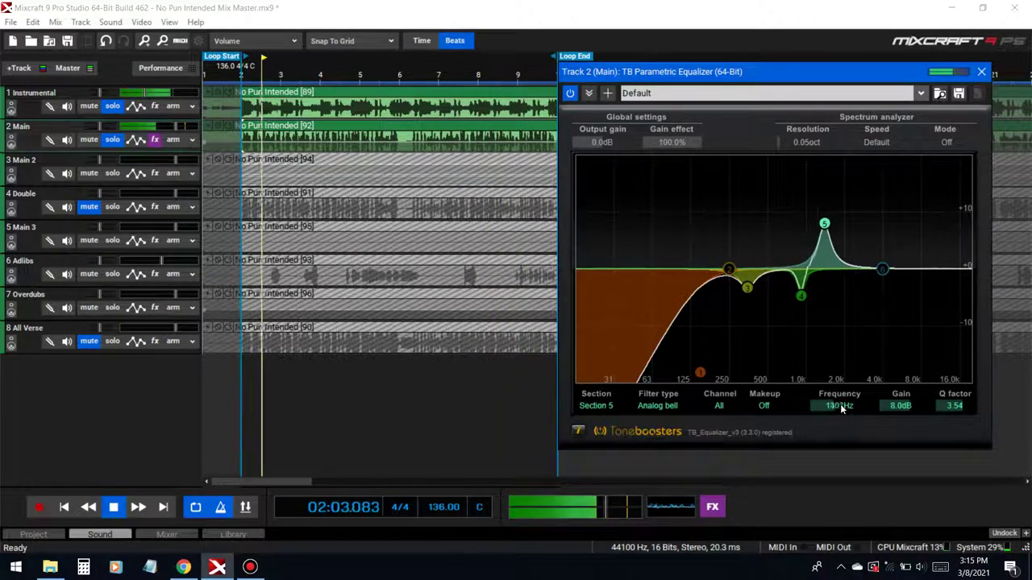
{"action": "scroll", "coordinate": [842, 408], "scroll_direction": "up", "scroll_amount": 13}
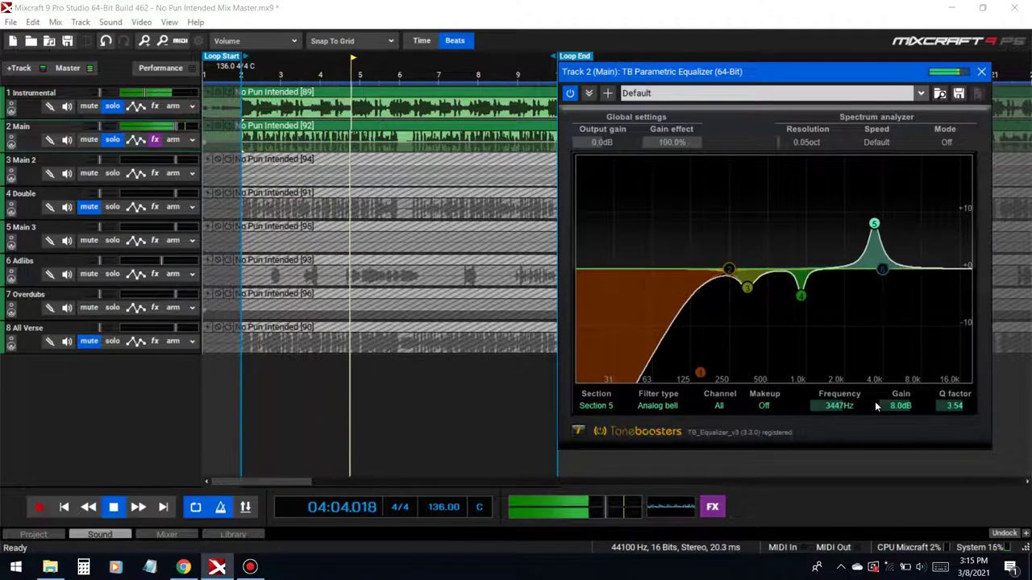
{"action": "scroll", "coordinate": [874, 405], "scroll_direction": "down", "scroll_amount": 2}
{"action": "scroll", "coordinate": [869, 403], "scroll_direction": "down", "scroll_amount": 2}
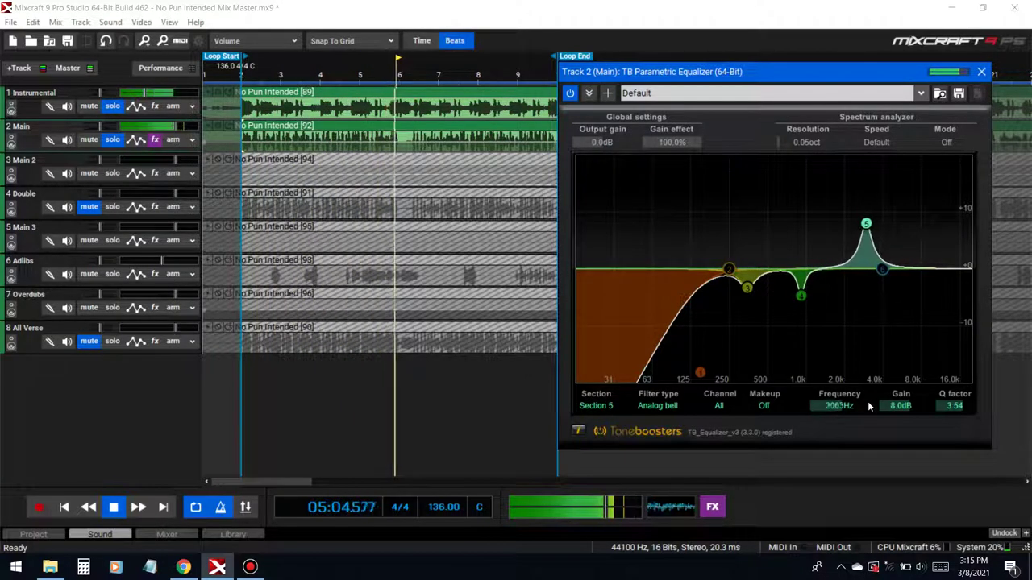
{"action": "scroll", "coordinate": [902, 403], "scroll_direction": "up", "scroll_amount": 6}
{"action": "scroll", "coordinate": [911, 404], "scroll_direction": "down", "scroll_amount": 20}
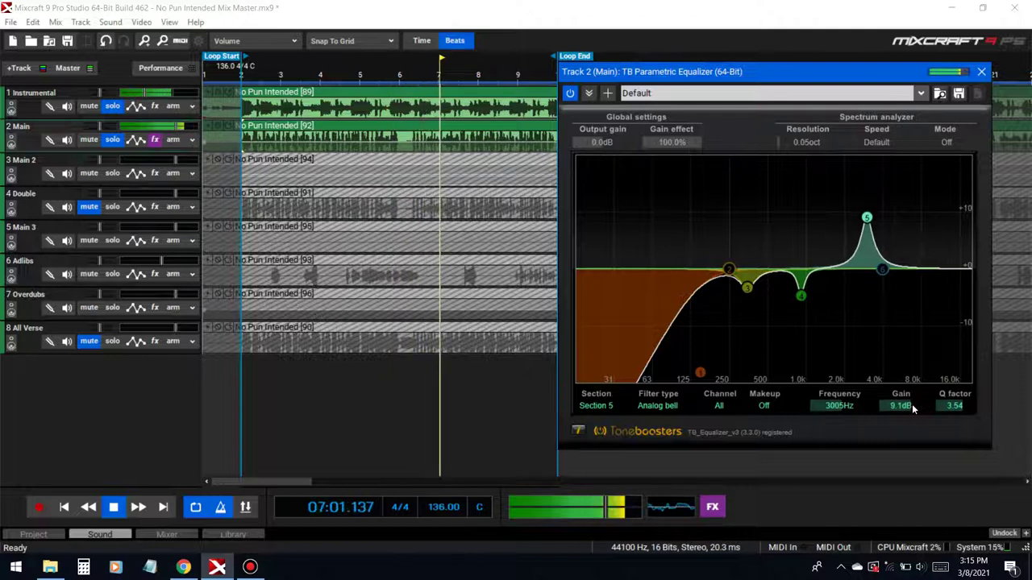
{"action": "scroll", "coordinate": [911, 407], "scroll_direction": "up", "scroll_amount": 14}
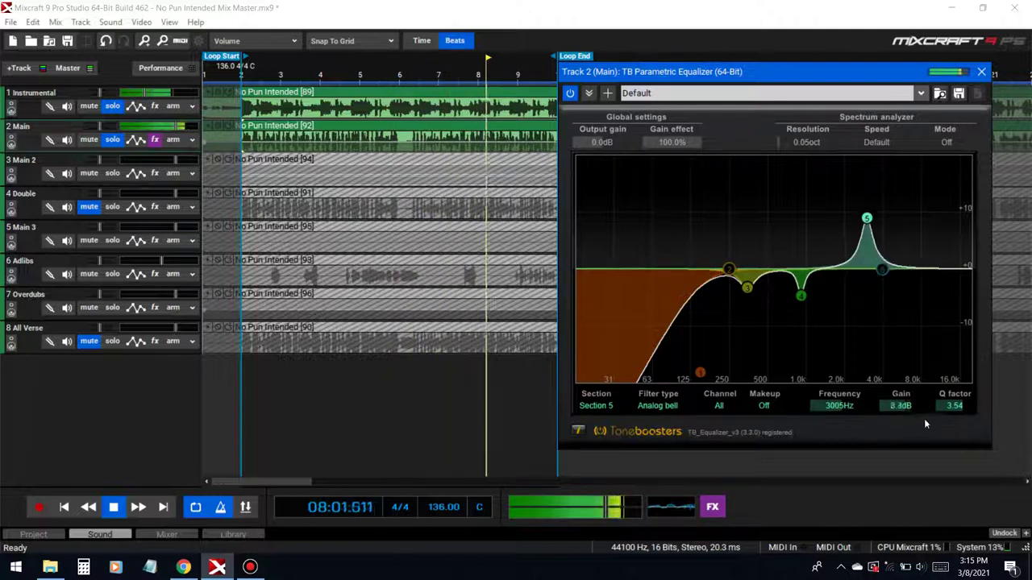
{"action": "scroll", "coordinate": [847, 407], "scroll_direction": "down", "scroll_amount": 9}
{"action": "scroll", "coordinate": [840, 411], "scroll_direction": "down", "scroll_amount": 9}
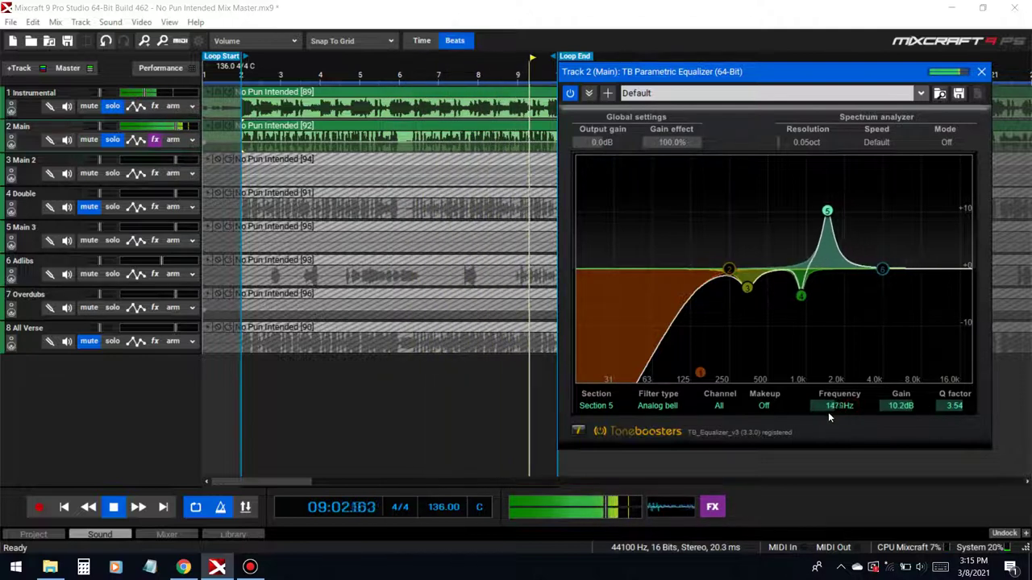
Set equalizer section 5 to 1303 Hz with a Q of 4.95 and turn its gain down to a cut of about 3 dB.
{"action": "scroll", "coordinate": [906, 409], "scroll_direction": "down", "scroll_amount": 20}
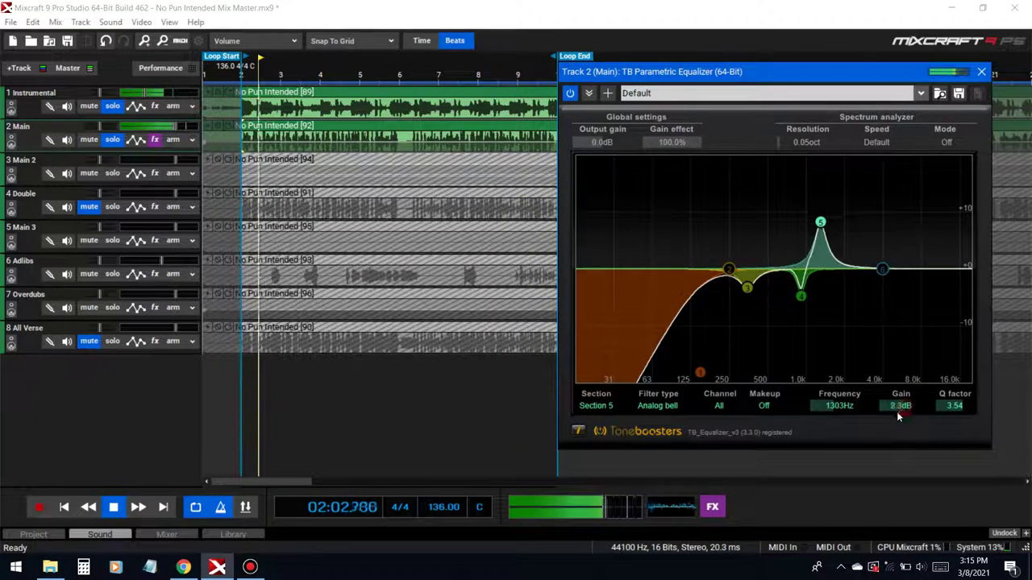
{"action": "scroll", "coordinate": [947, 409], "scroll_direction": "up", "scroll_amount": 5}
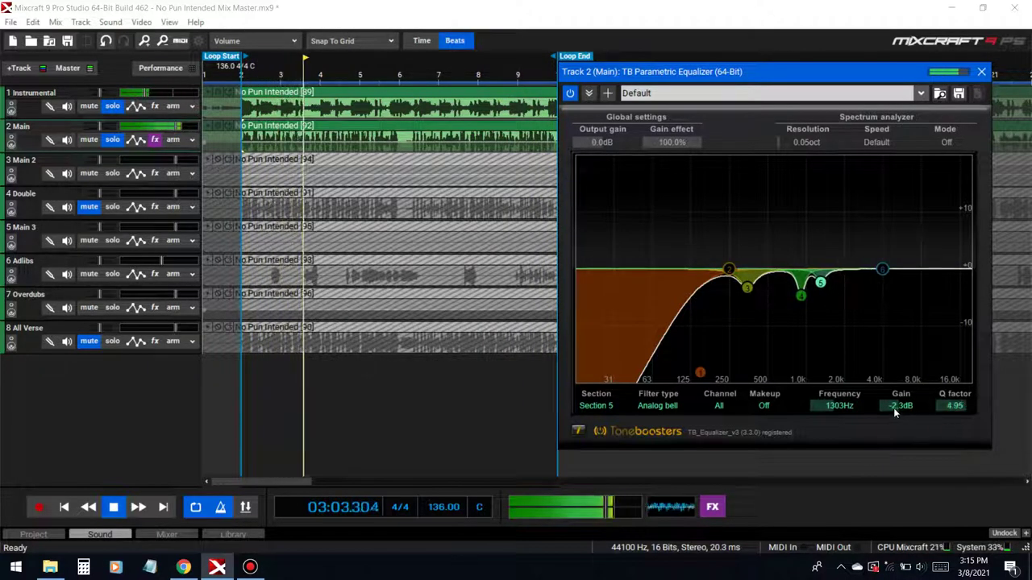
{"action": "scroll", "coordinate": [891, 409], "scroll_direction": "down", "scroll_amount": 2}
Set equalizer section 2 to 267 Hz with -2.4 dB gain and a Q of 1.92.
{"action": "left_click_drag", "start_coordinate": [729, 272], "coordinate": [732, 224]}
{"action": "left_click_drag", "start_coordinate": [887, 406], "coordinate": [851, 429]}
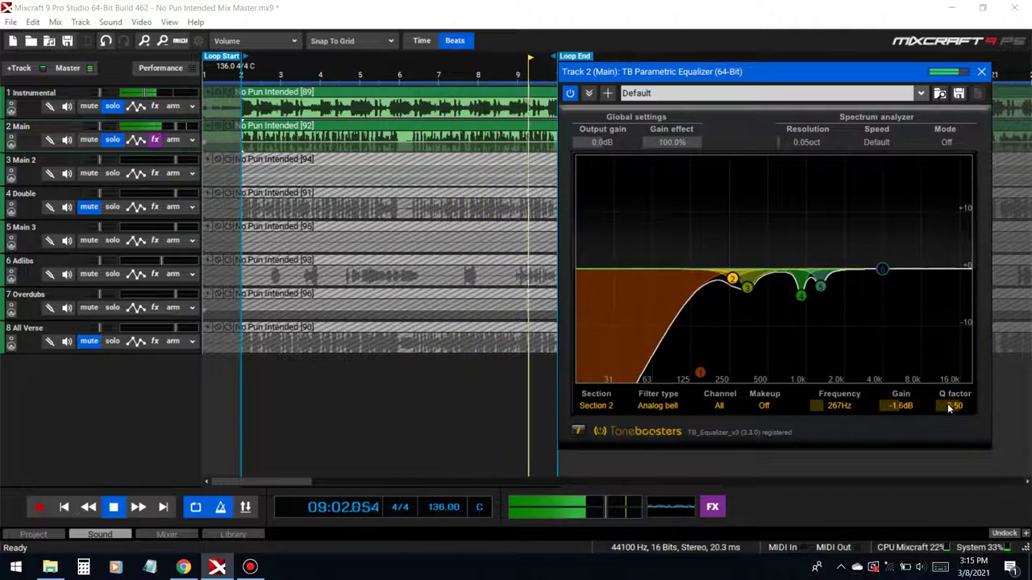
{"action": "left_click_drag", "start_coordinate": [947, 407], "coordinate": [885, 408]}
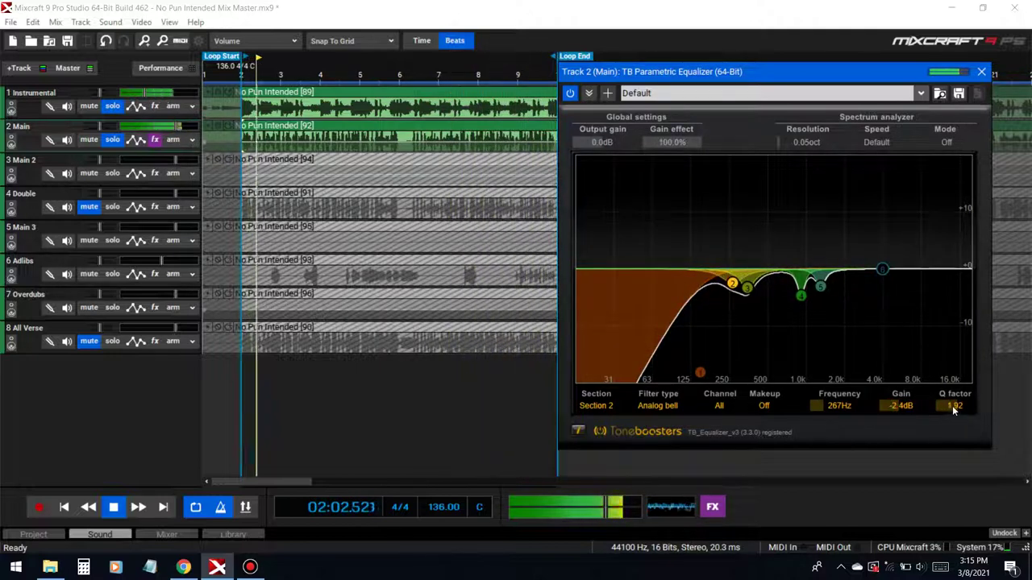
Set equalizer section 2's Q to 1.50 and compare the vocal with the equalizer bypassed and enabled.
{"action": "left_click_drag", "start_coordinate": [952, 405], "coordinate": [933, 410]}
{"action": "left_click", "coordinate": [569, 93]}
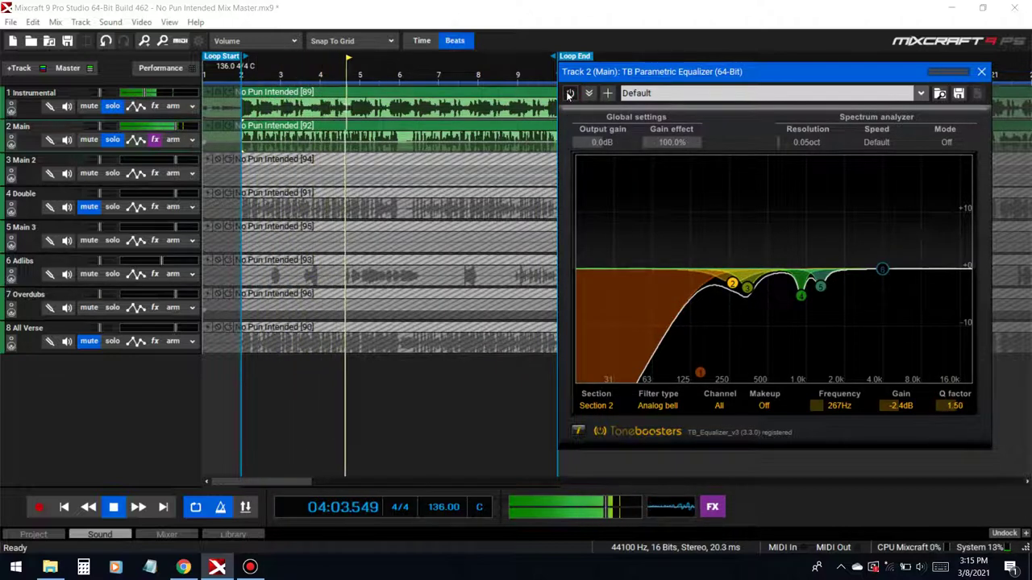
{"action": "left_click", "coordinate": [569, 93]}
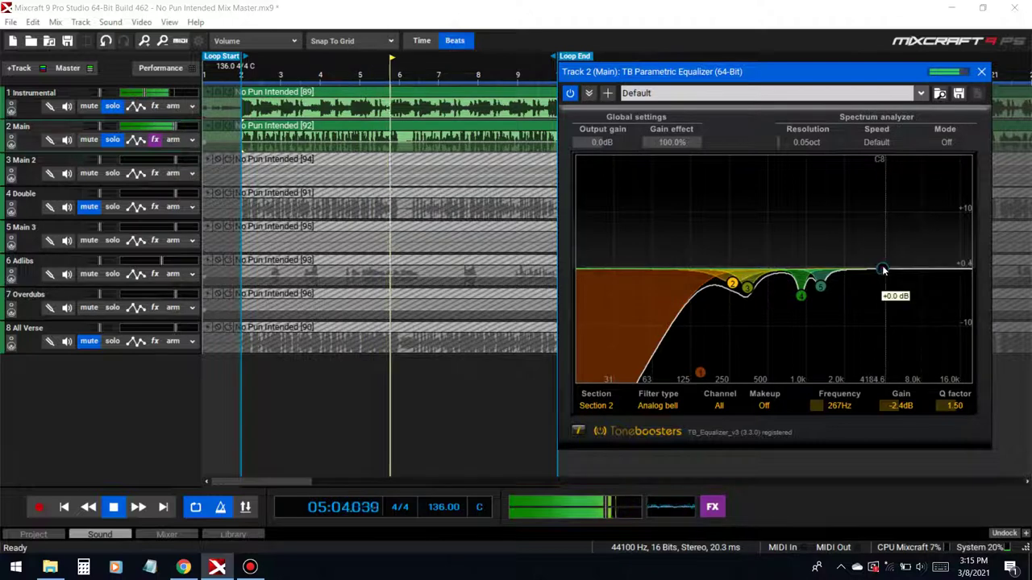
Set equalizer section 6 to a High cut at 20000 Hz with a Q of 0.42, and close the equalizer with playback stopped.
{"action": "left_click_drag", "start_coordinate": [882, 270], "coordinate": [992, 351]}
{"action": "left_click", "coordinate": [657, 405]}
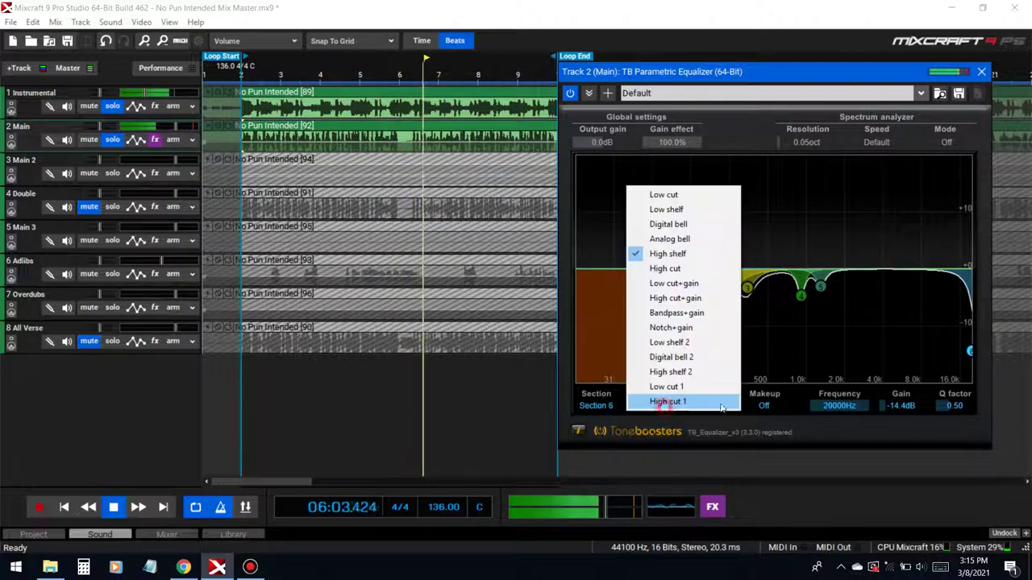
{"action": "left_click", "coordinate": [661, 269]}
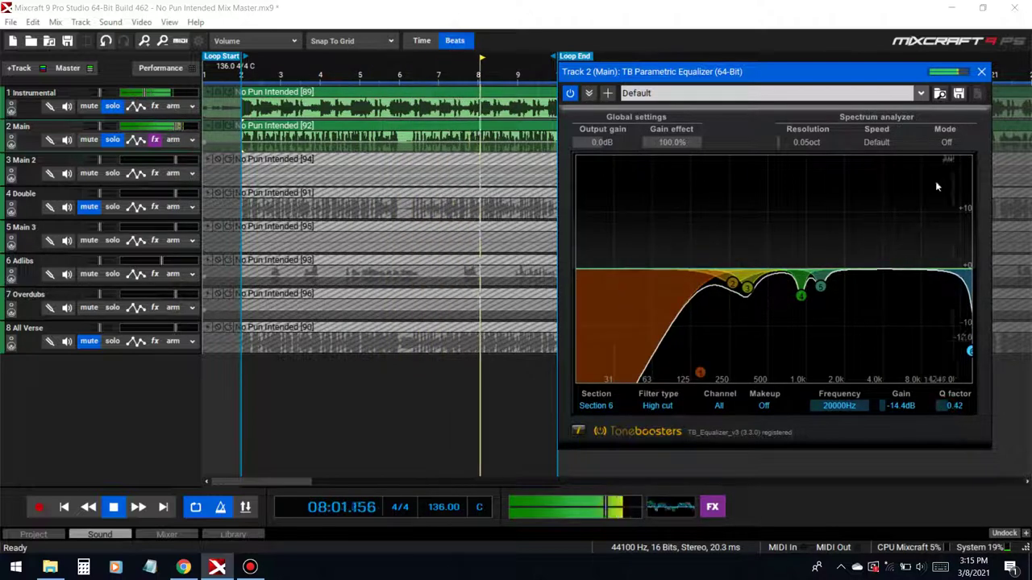
{"action": "left_click", "coordinate": [981, 71]}
{"action": "key", "text": "space"}
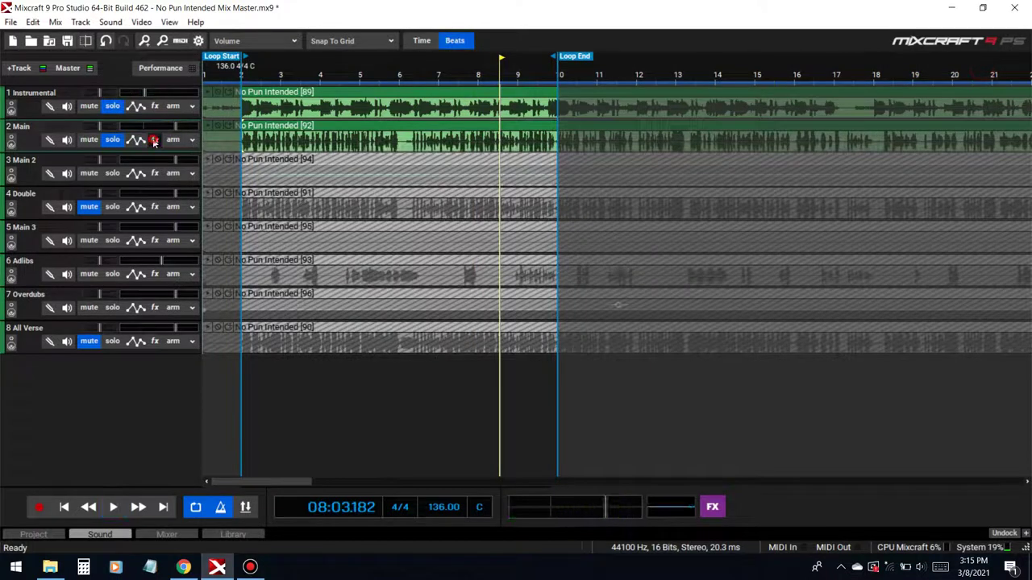
Play the loop with the Main track's effect list open and compare the vocal with its equalizer and effect chain off and on.
{"action": "left_click", "coordinate": [155, 140]}
{"action": "left_click_drag", "start_coordinate": [442, 126], "coordinate": [446, 202]}
{"action": "left_click", "coordinate": [576, 276]}
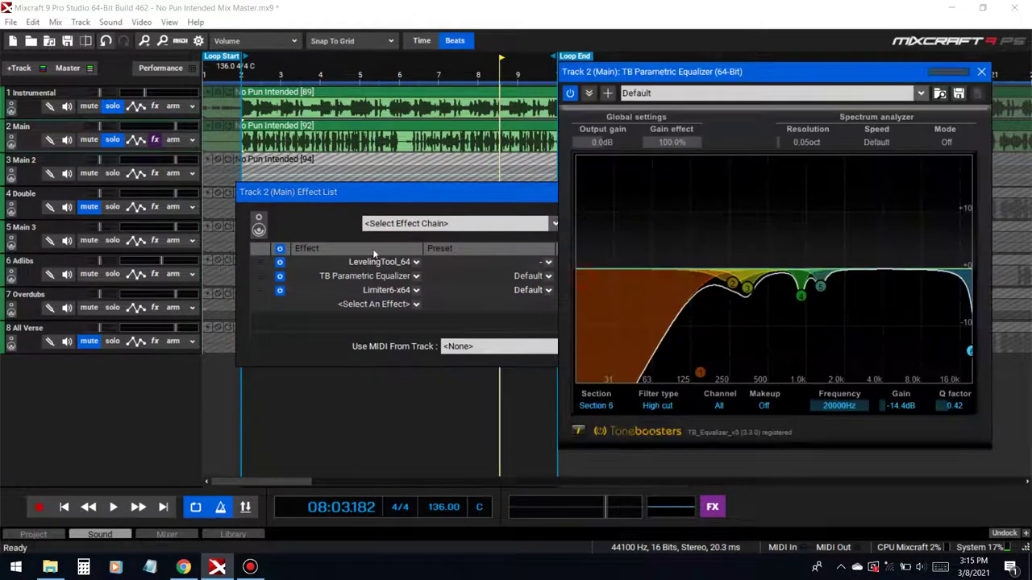
{"action": "key", "text": "space"}
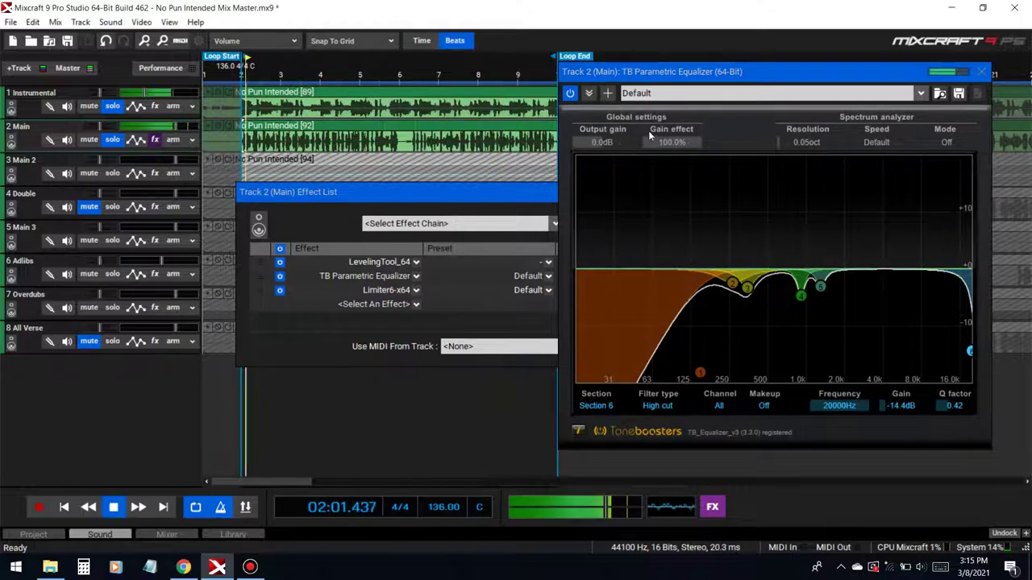
{"action": "left_click", "coordinate": [571, 93]}
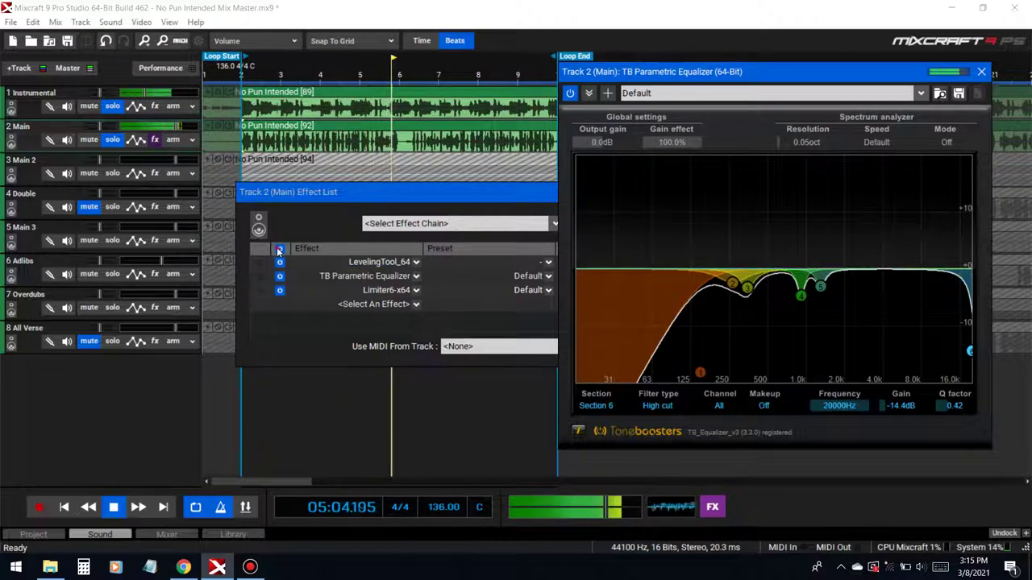
{"action": "left_click", "coordinate": [279, 251]}
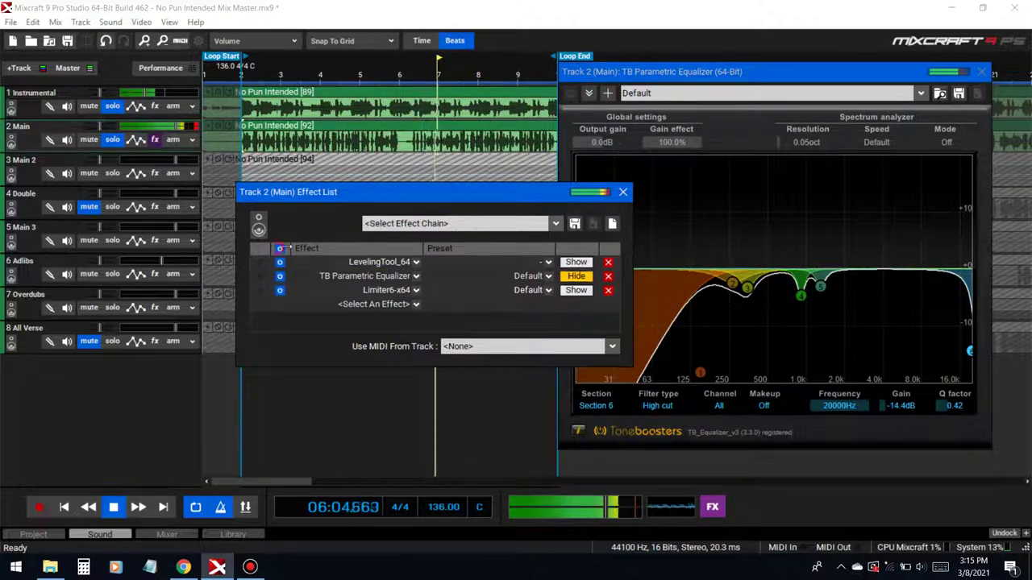
{"action": "left_click", "coordinate": [575, 275]}
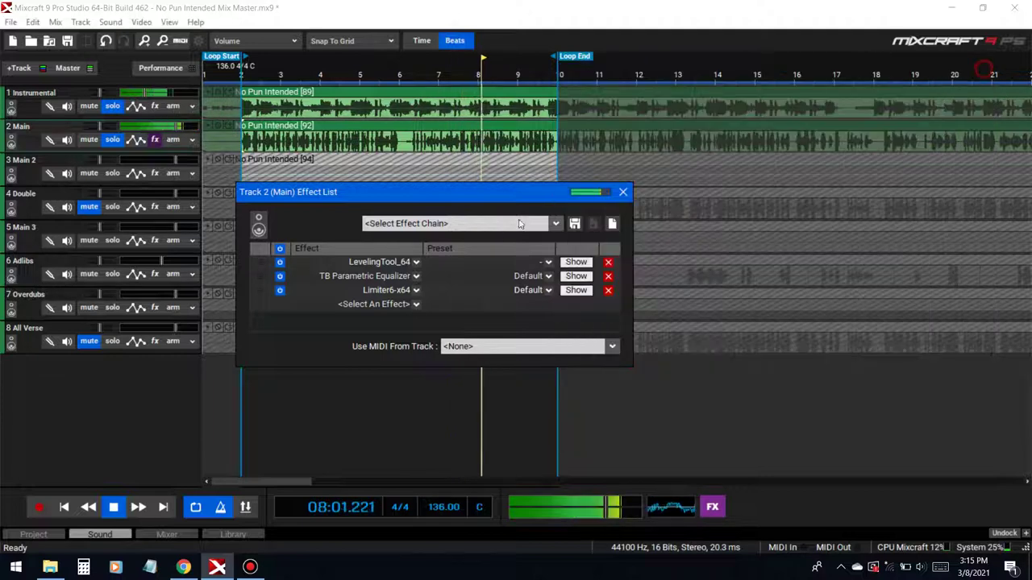
Add a second TB Parametric Equalizer to the Main track's effects and close the effect list.
{"action": "left_click", "coordinate": [411, 304]}
{"action": "mouse_move", "coordinate": [408, 333]}
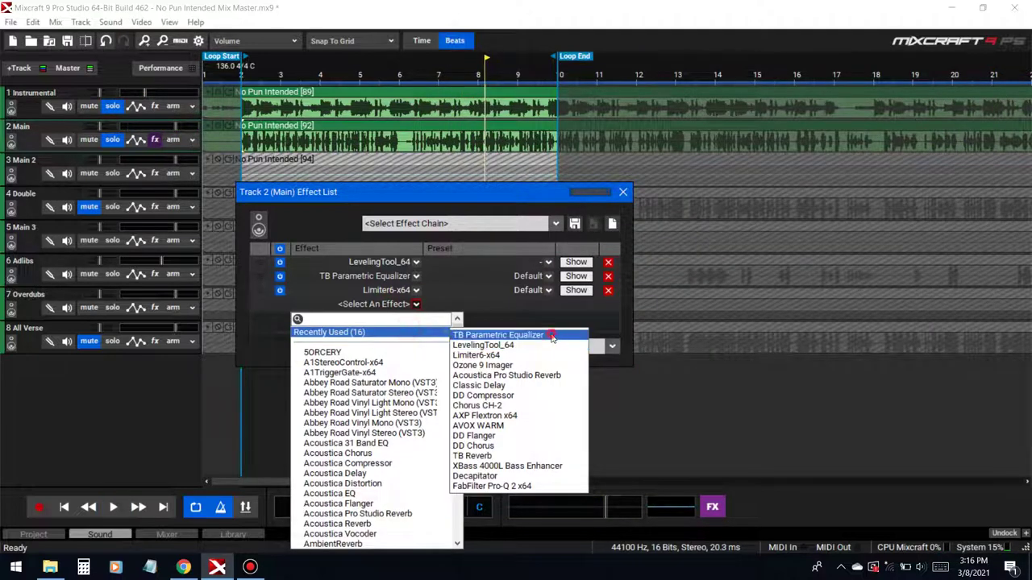
{"action": "left_click", "coordinate": [554, 337]}
{"action": "left_click", "coordinate": [626, 193]}
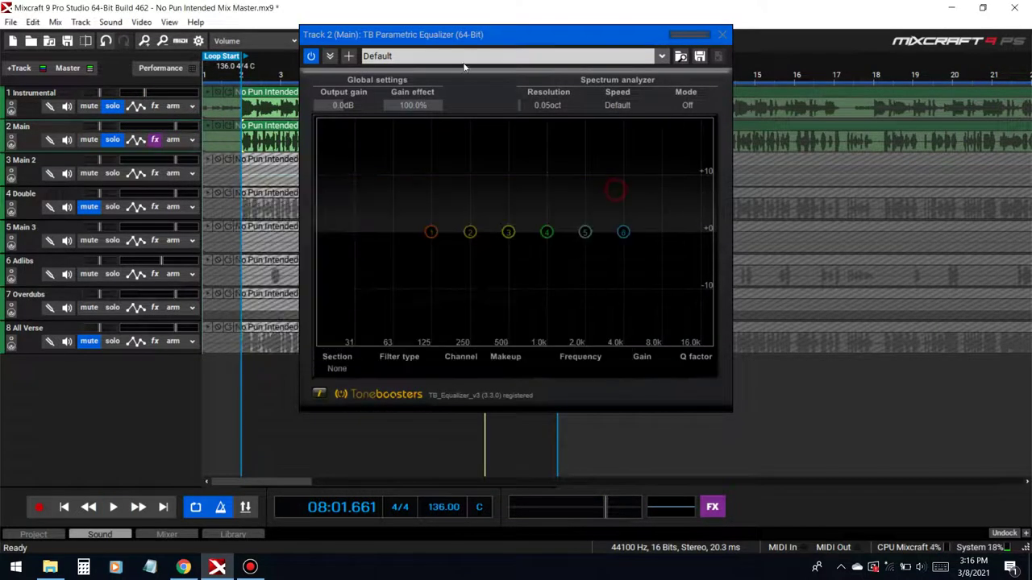
Play from the loop start, raise the second equalizer's section 6 shelf about 3 dB, and set section 5 to 3323 Hz, 3.4 dB, Q 1.66.
{"action": "left_click_drag", "start_coordinate": [472, 39], "coordinate": [634, 51]}
{"action": "left_click", "coordinate": [241, 77]}
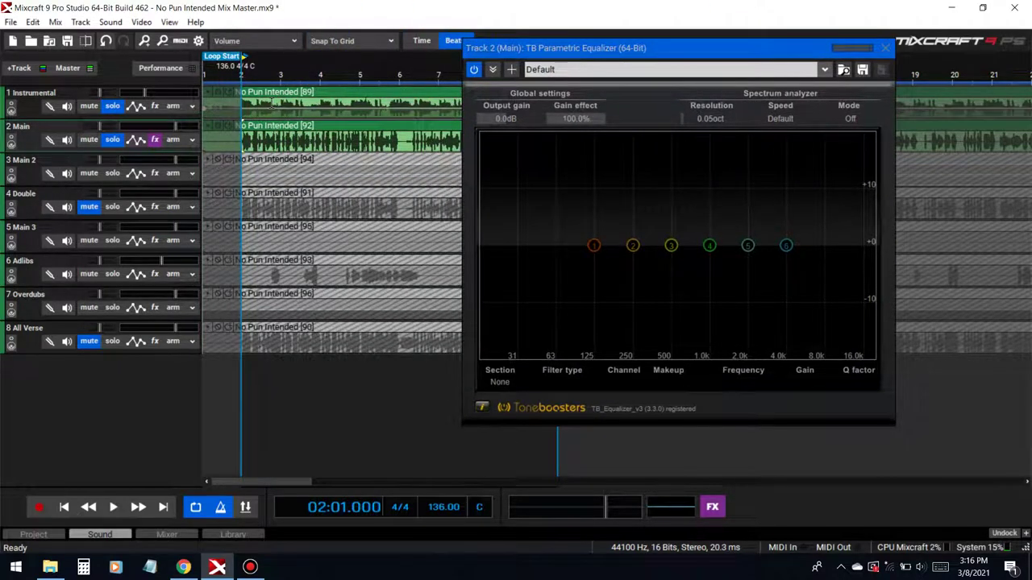
{"action": "key", "text": "space"}
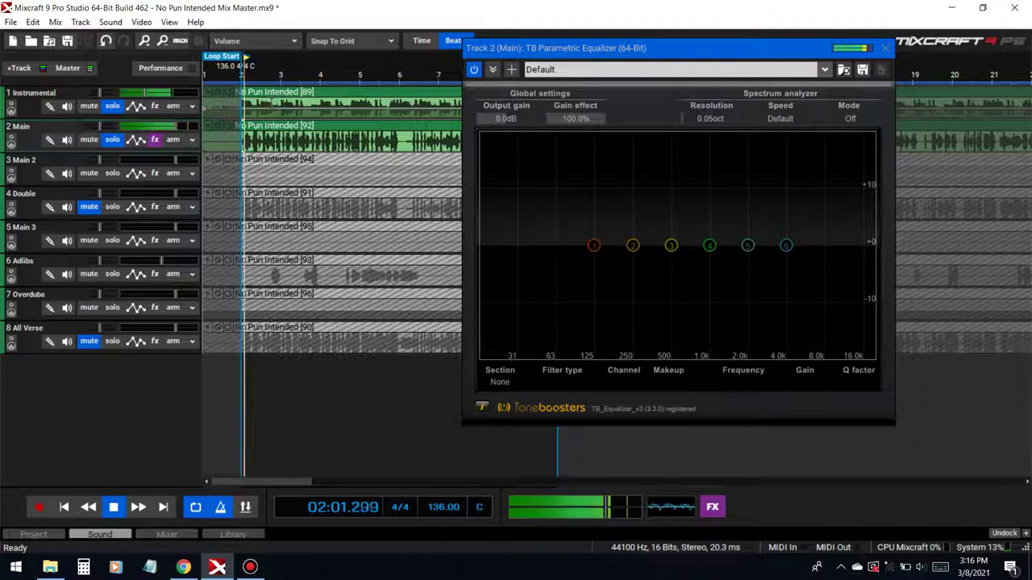
{"action": "left_click_drag", "start_coordinate": [786, 245], "coordinate": [776, 203]}
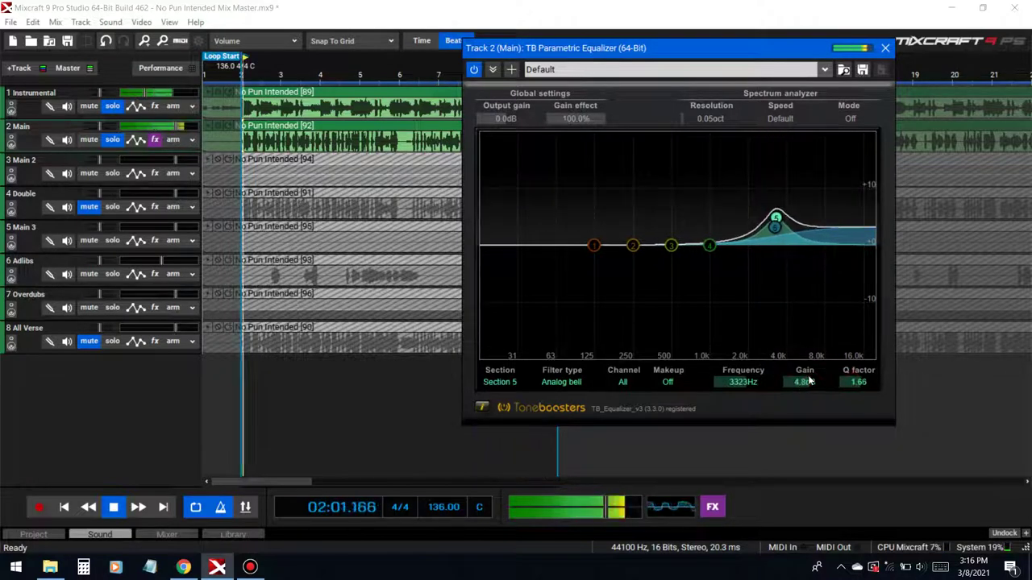
{"action": "left_click_drag", "start_coordinate": [810, 379], "coordinate": [790, 382]}
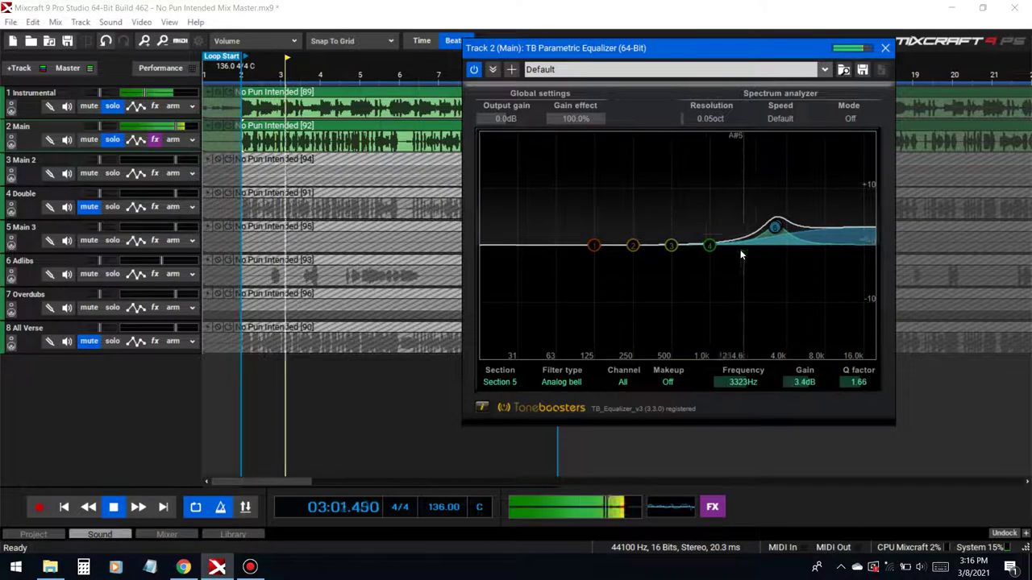
Boost section 4 by 9.3 dB with a Q of 2.73, sweep it upward from 623 Hz, and set it to 1519 Hz at 1.5 dB.
{"action": "left_click_drag", "start_coordinate": [709, 246], "coordinate": [687, 202]}
{"action": "left_click", "coordinate": [728, 379]}
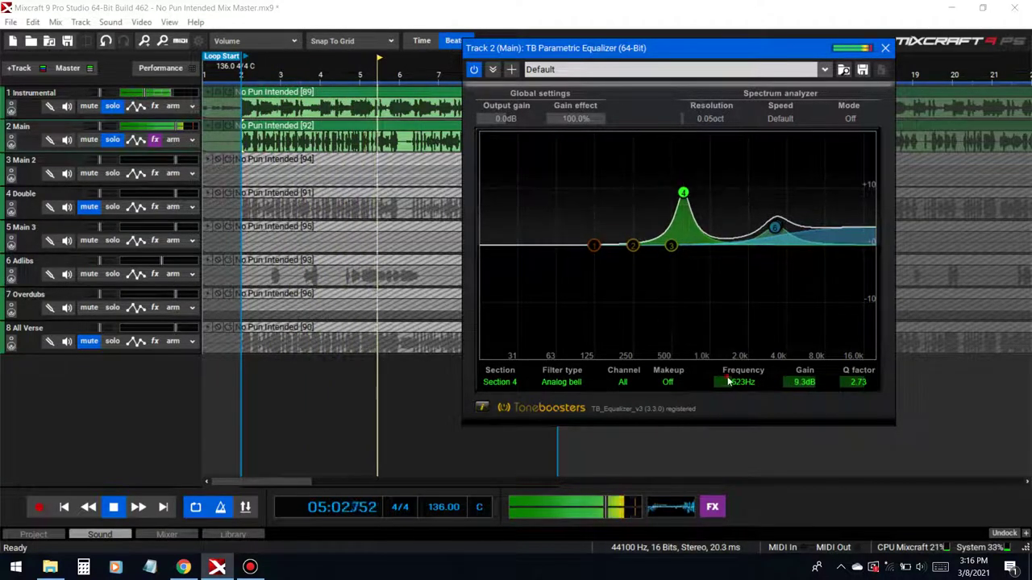
{"action": "scroll", "coordinate": [730, 383], "scroll_direction": "up", "scroll_amount": 5}
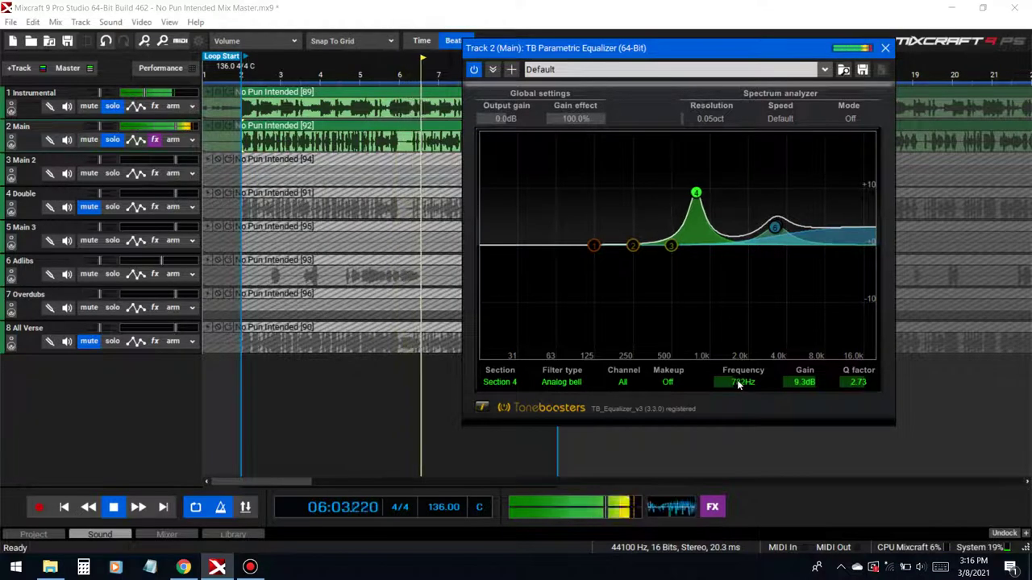
{"action": "scroll", "coordinate": [741, 383], "scroll_direction": "up", "scroll_amount": 8}
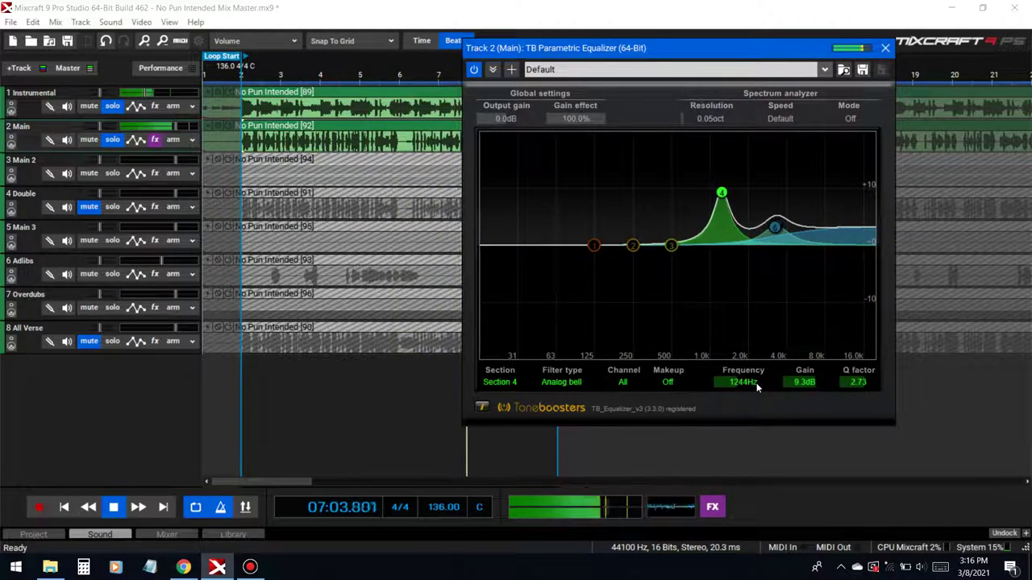
{"action": "scroll", "coordinate": [756, 388], "scroll_direction": "up", "scroll_amount": 1}
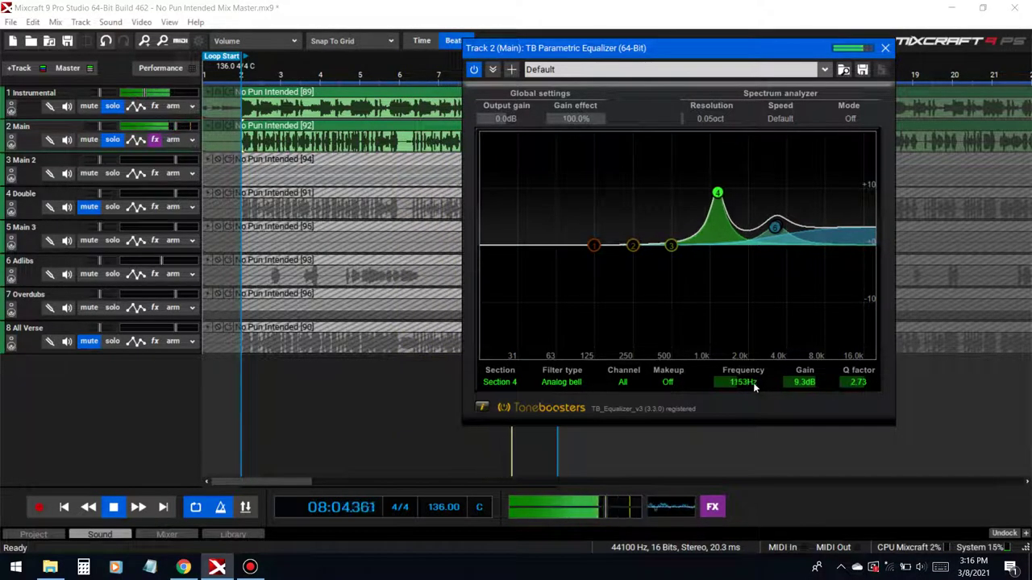
{"action": "scroll", "coordinate": [758, 383], "scroll_direction": "up", "scroll_amount": 5}
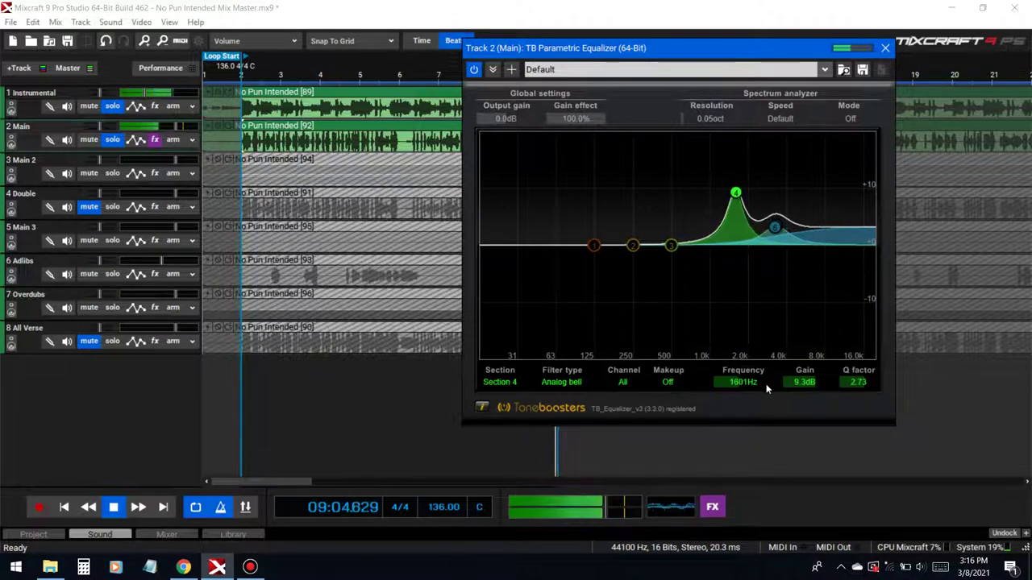
{"action": "scroll", "coordinate": [770, 384], "scroll_direction": "down", "scroll_amount": 2}
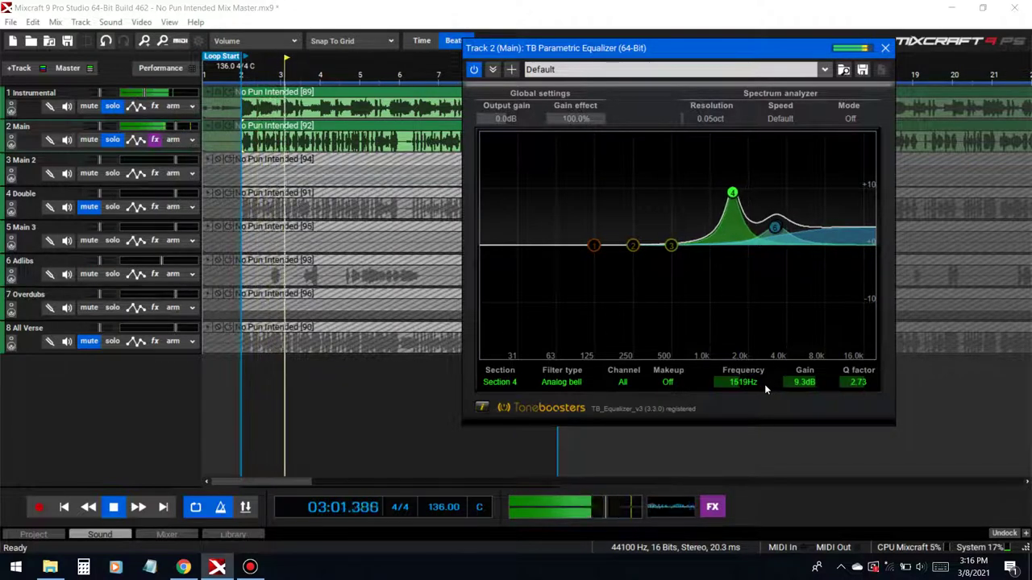
{"action": "left_click_drag", "start_coordinate": [803, 388], "coordinate": [777, 400]}
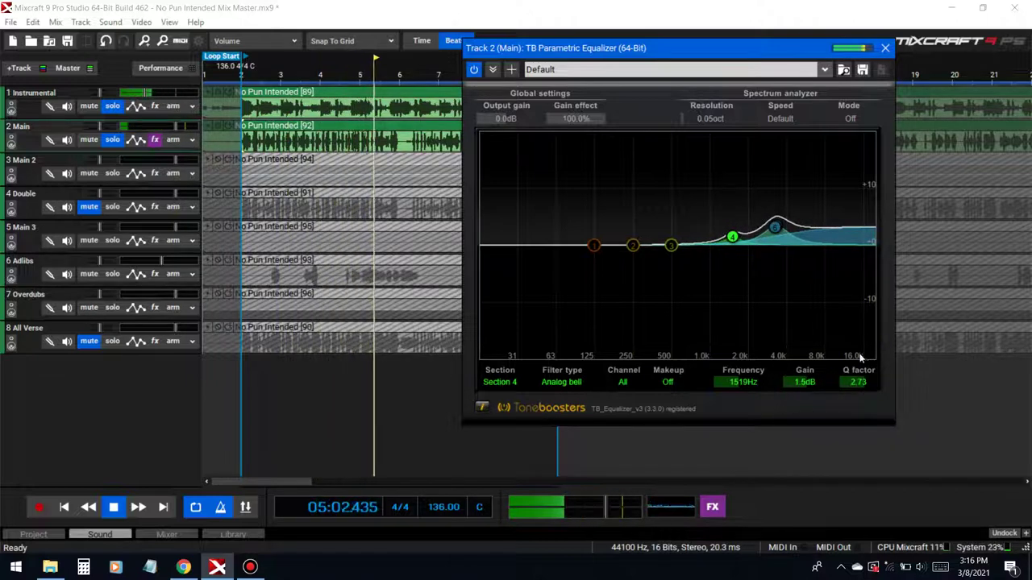
Boost section 3 by 9.6 dB with a Q of 2.99, sweep it to 306 Hz, and reduce its gain to a slight boost.
{"action": "left_click_drag", "start_coordinate": [671, 245], "coordinate": [638, 192]}
{"action": "scroll", "coordinate": [642, 206], "scroll_direction": "up", "scroll_amount": 5}
{"action": "scroll", "coordinate": [640, 194], "scroll_direction": "up", "scroll_amount": 1}
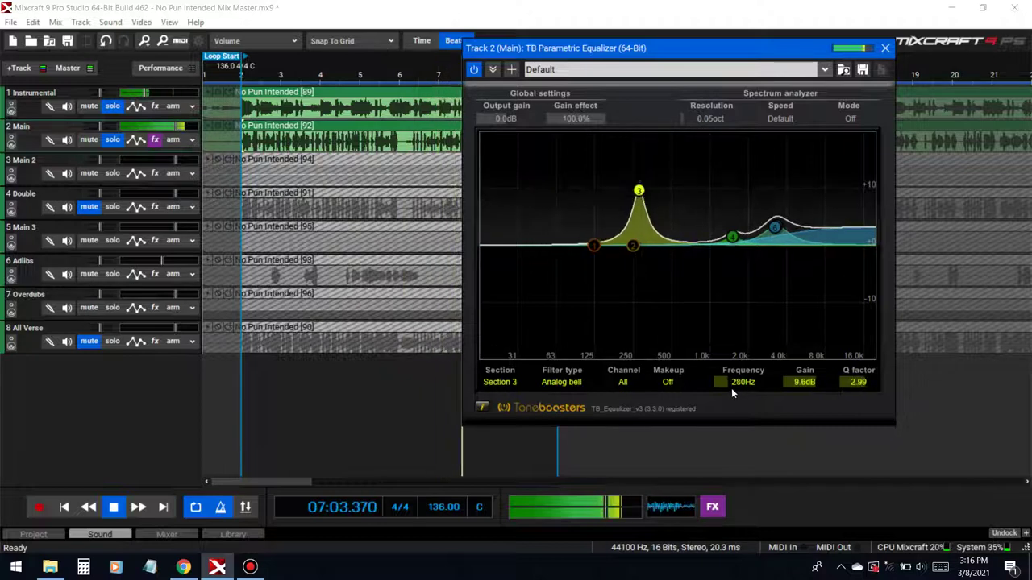
{"action": "scroll", "coordinate": [736, 386], "scroll_direction": "up", "scroll_amount": 5}
{"action": "scroll", "coordinate": [735, 386], "scroll_direction": "down", "scroll_amount": 4}
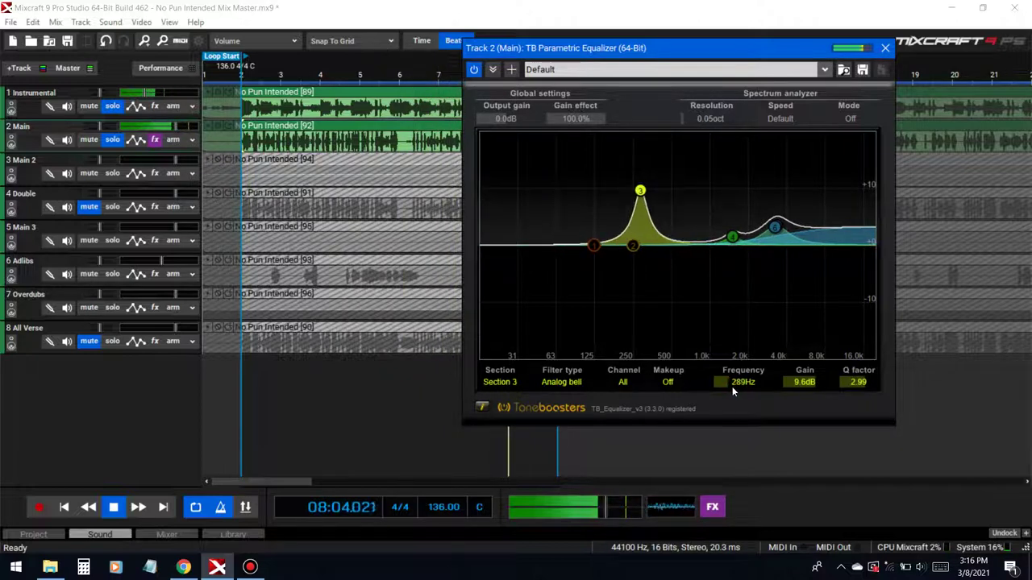
{"action": "scroll", "coordinate": [790, 391], "scroll_direction": "down", "scroll_amount": 10}
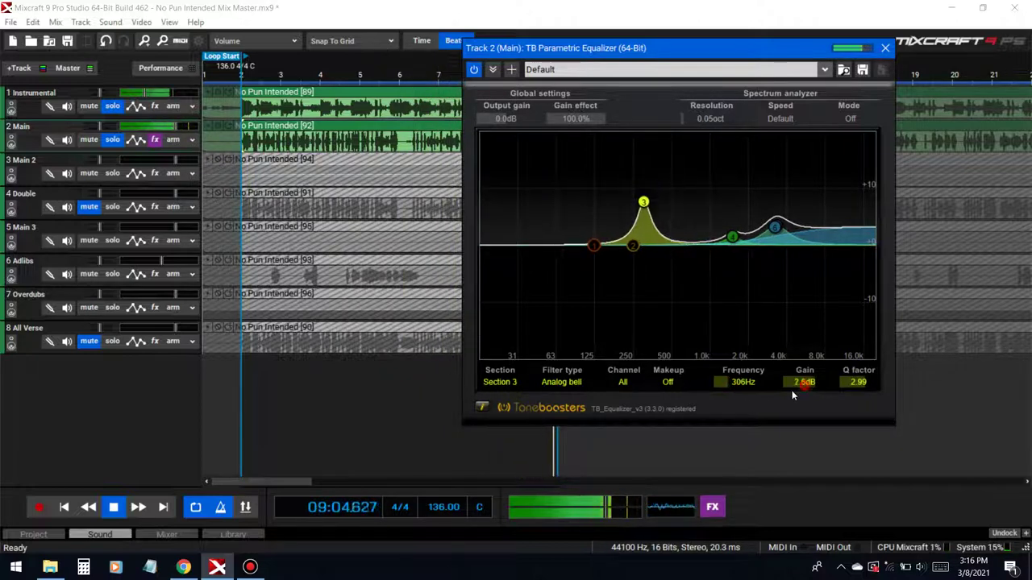
Sweep section 2 with a 9.8 dB boost around 501 Hz, and set it to 441 Hz, -1.0 dB and a Q of 2.64.
{"action": "left_click_drag", "start_coordinate": [632, 246], "coordinate": [671, 191]}
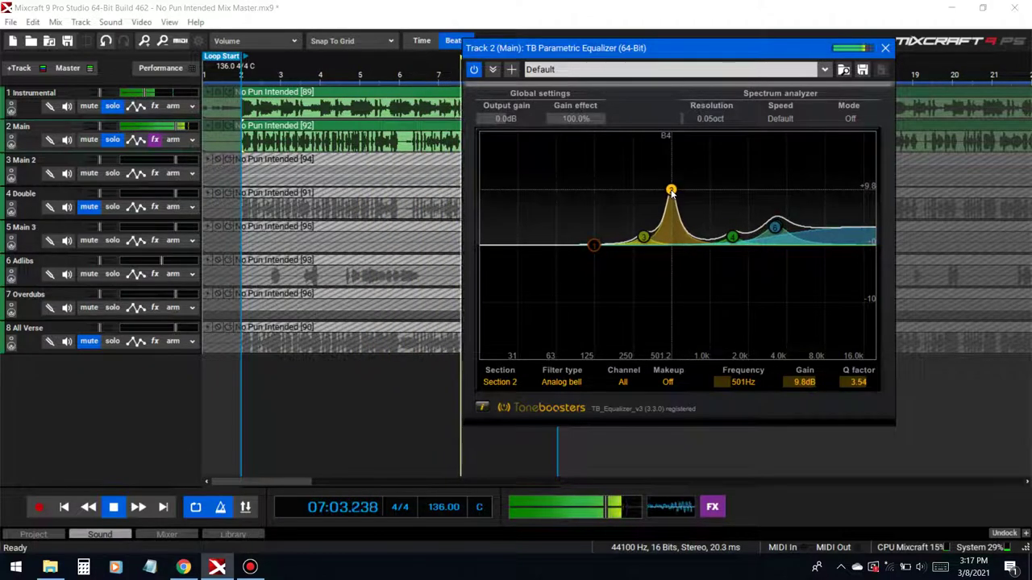
{"action": "left_click_drag", "start_coordinate": [756, 384], "coordinate": [773, 421]}
{"action": "left_click_drag", "start_coordinate": [855, 384], "coordinate": [842, 384]}
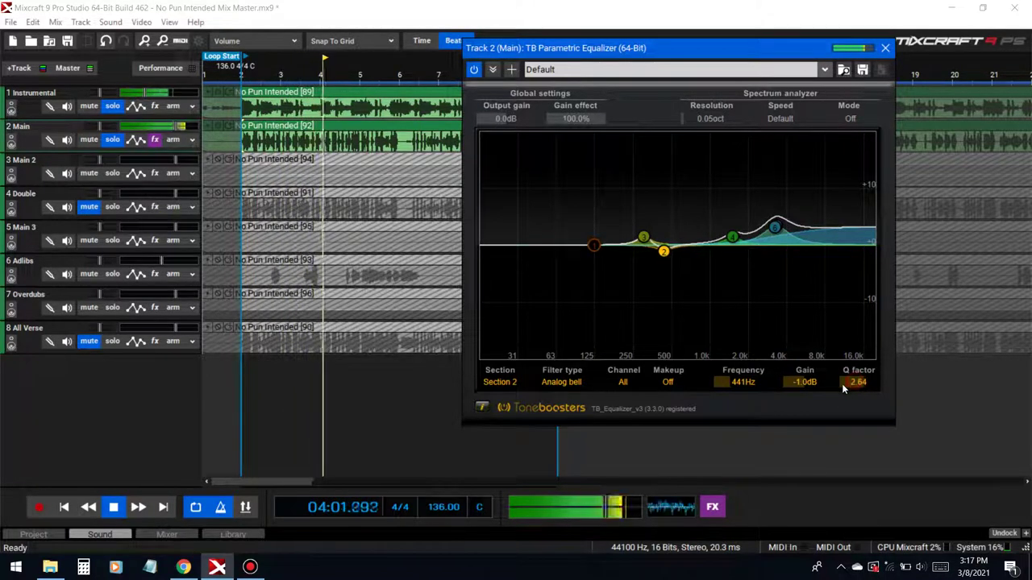
Turn section 1 into a Low cut at 110 Hz with a Q of 0.56.
{"action": "left_click_drag", "start_coordinate": [593, 245], "coordinate": [587, 239]}
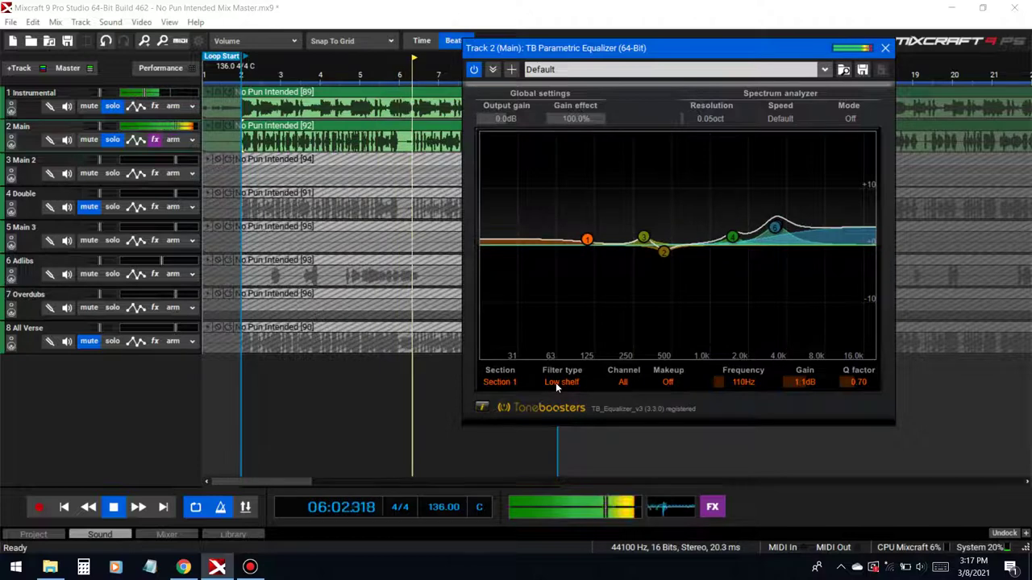
{"action": "left_click", "coordinate": [556, 382]}
{"action": "left_click", "coordinate": [568, 171]}
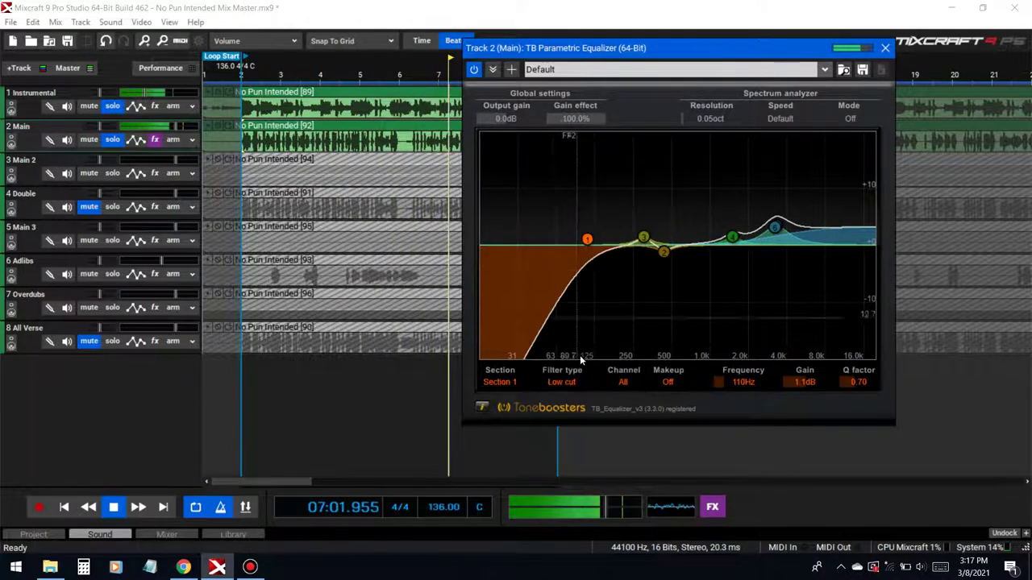
{"action": "scroll", "coordinate": [851, 382], "scroll_direction": "down", "scroll_amount": 5}
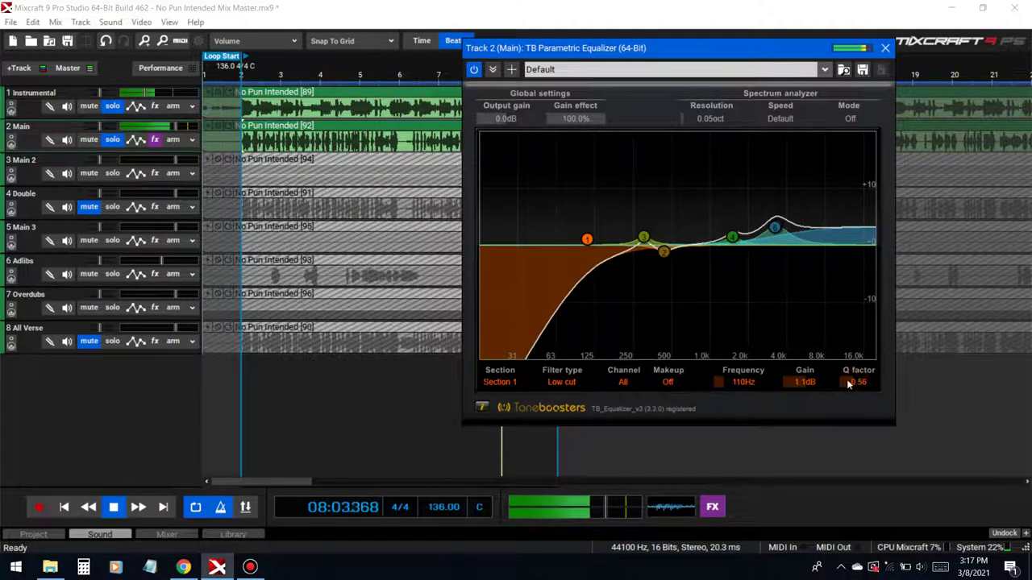
Play the loop and compare the vocal with the second equalizer bypassed and enabled.
{"action": "key", "text": "space"}
{"action": "left_click", "coordinate": [473, 70]}
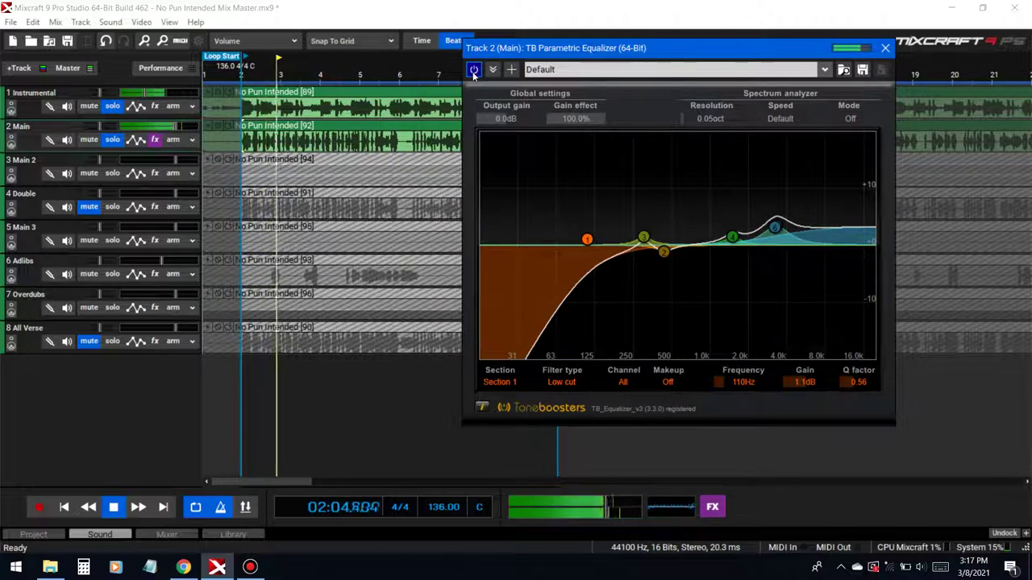
{"action": "left_click", "coordinate": [473, 72]}
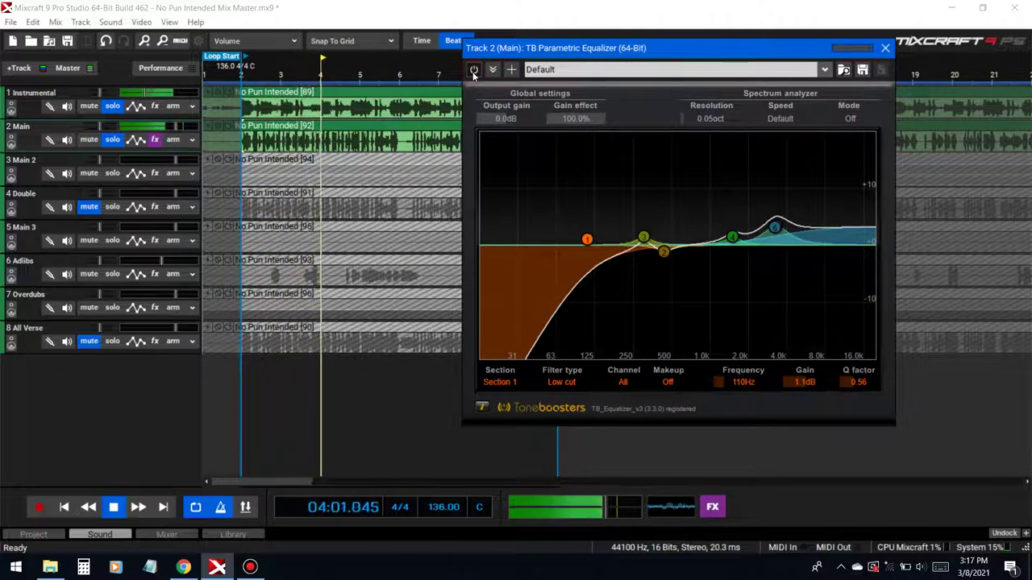
{"action": "left_click", "coordinate": [473, 71]}
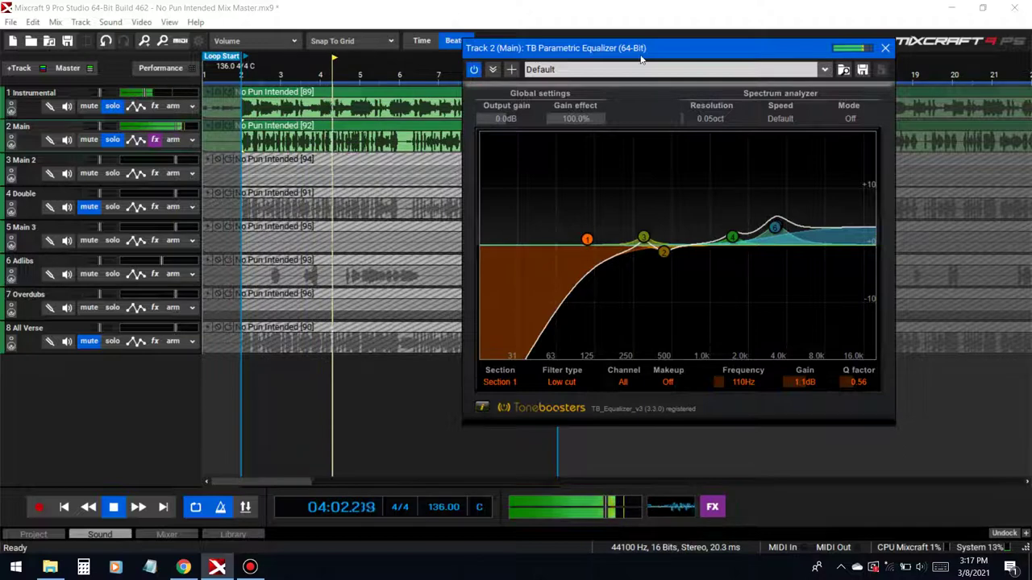
Take the Instrumental out of solo and compare the Main vocal alone with the second equalizer bypassed and enabled.
{"action": "left_click", "coordinate": [886, 50]}
{"action": "key", "text": "space"}
{"action": "left_click", "coordinate": [154, 140]}
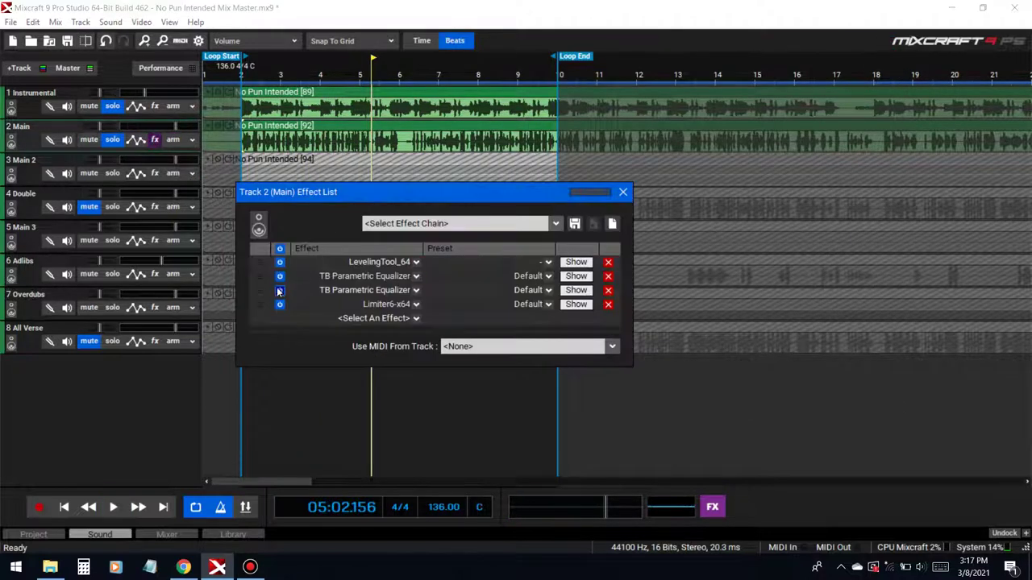
{"action": "left_click", "coordinate": [114, 106]}
{"action": "key", "text": "space"}
{"action": "left_click", "coordinate": [280, 291]}
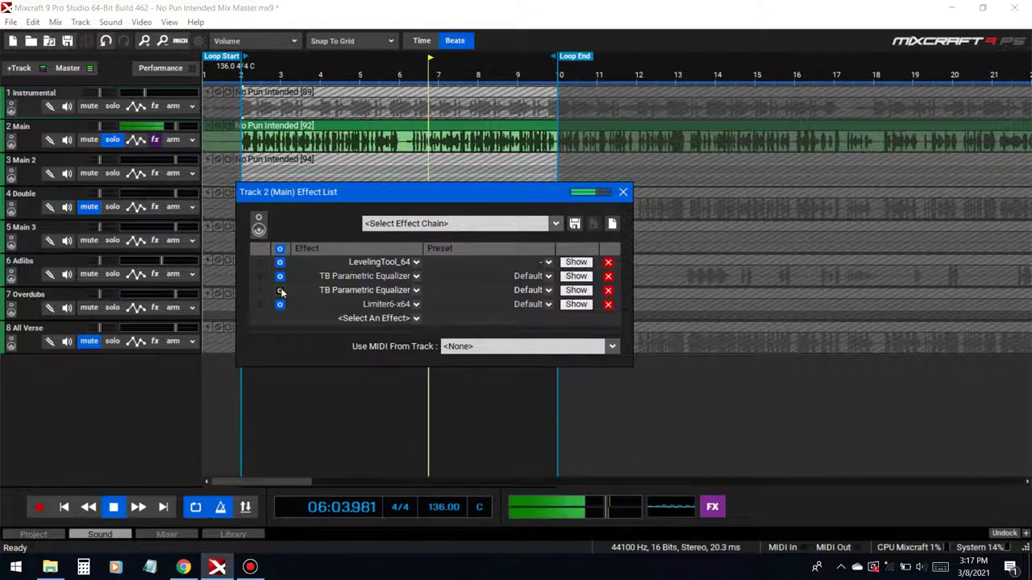
{"action": "left_click", "coordinate": [280, 291]}
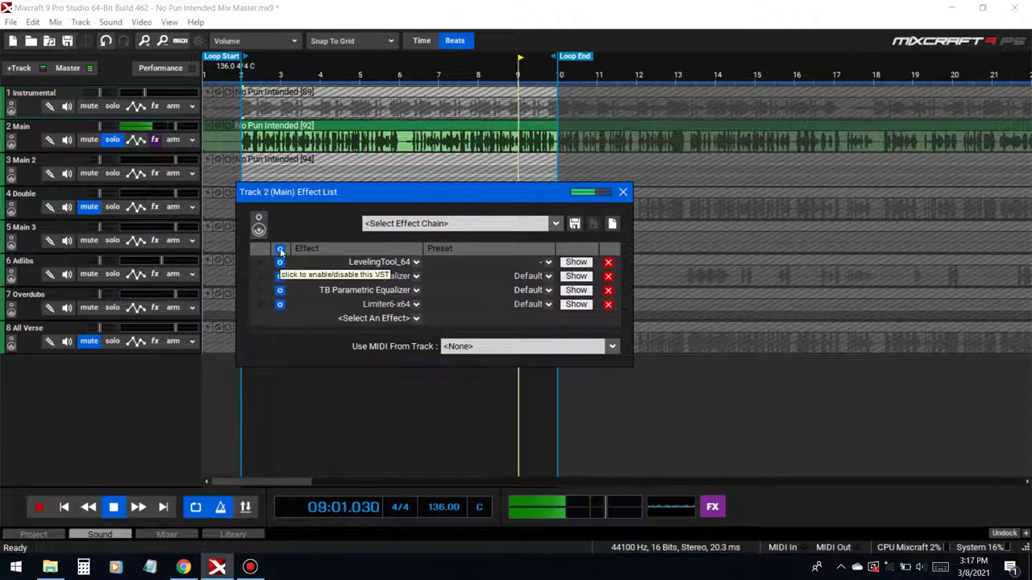
Compare the Main vocal with its whole effect chain bypassed and enabled, first alone and again with the Instrumental soloed.
{"action": "left_click", "coordinate": [279, 249]}
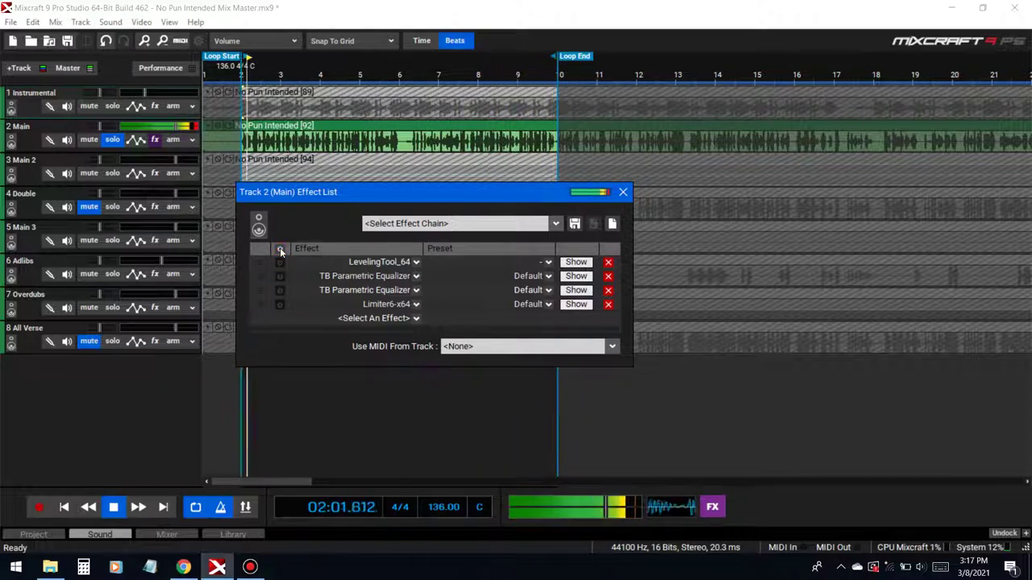
{"action": "left_click", "coordinate": [280, 248]}
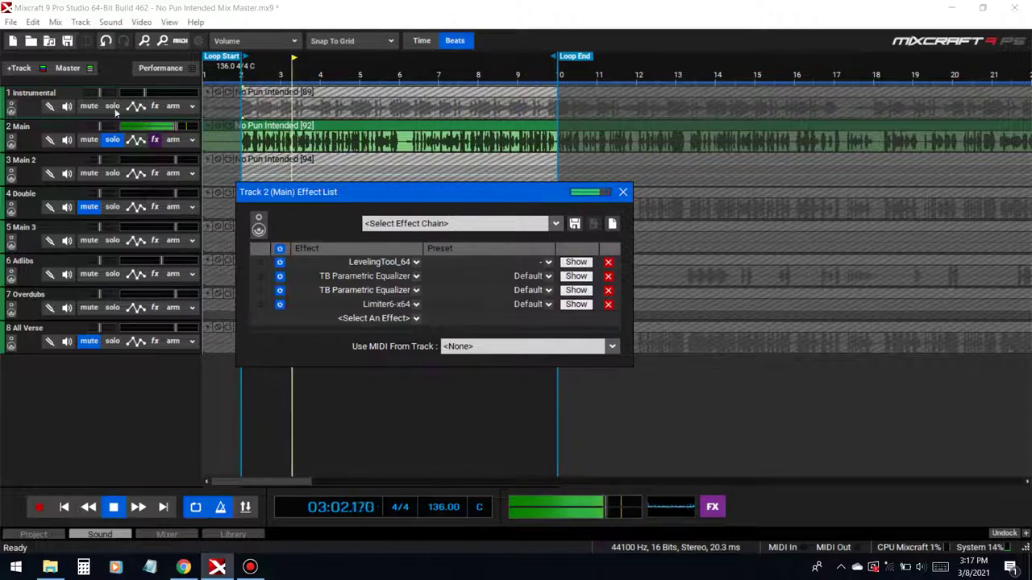
{"action": "left_click", "coordinate": [113, 107]}
{"action": "left_click", "coordinate": [280, 248]}
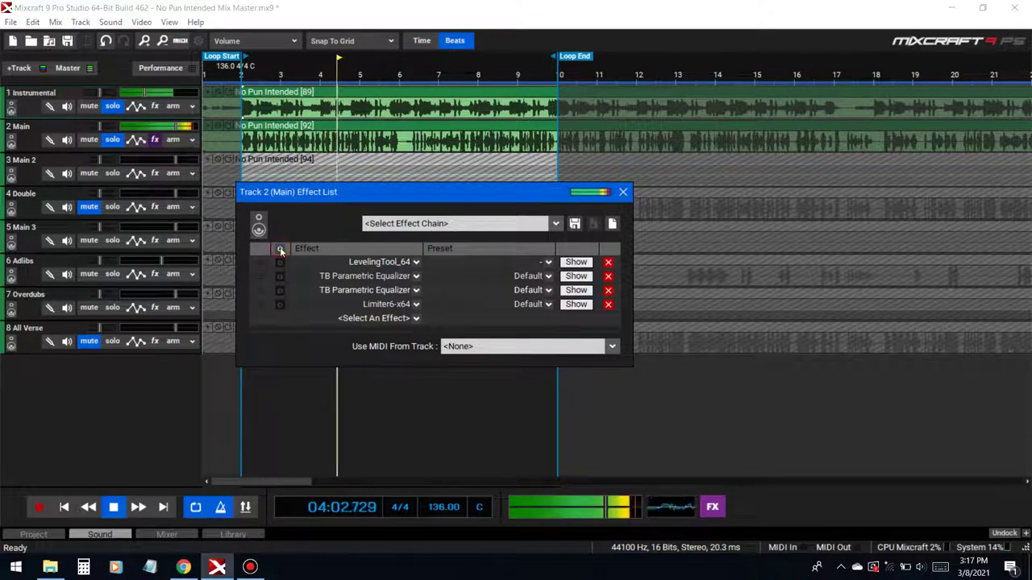
{"action": "left_click", "coordinate": [279, 248]}
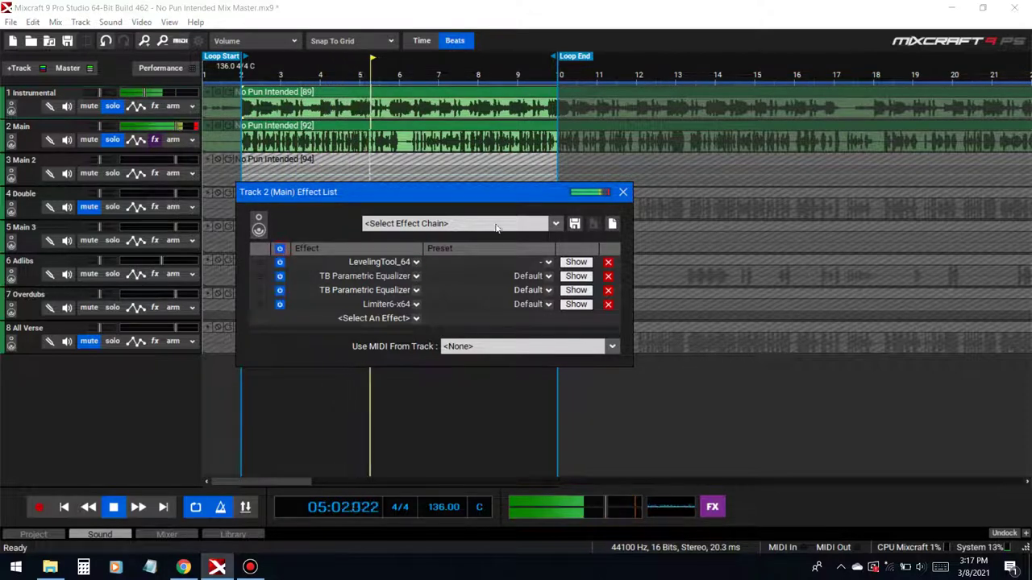
{"action": "left_click", "coordinate": [622, 194]}
{"action": "key", "text": "space"}
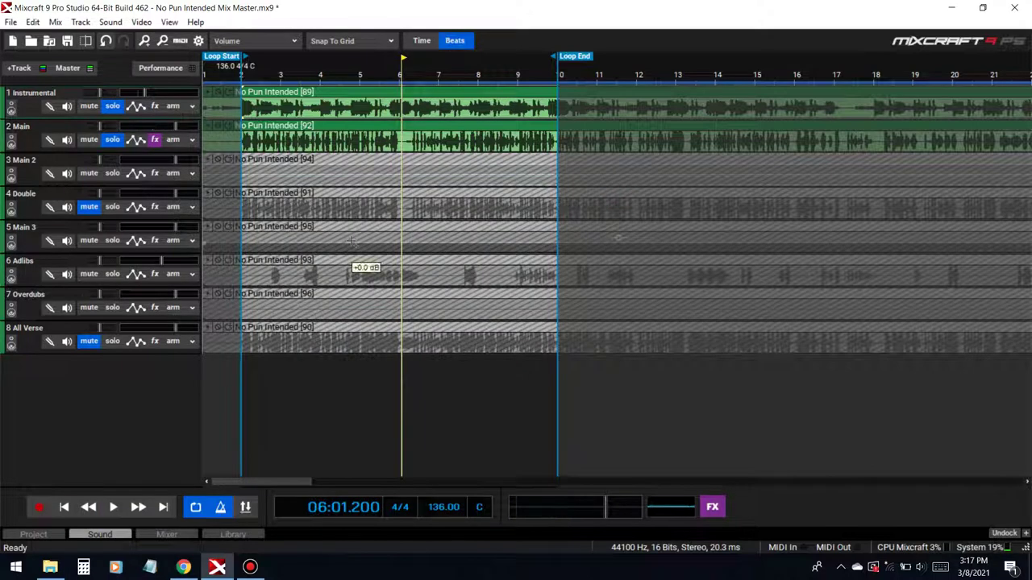
Add FabFilter Pro-DS x64 to the Main track and place it before Limiter6 in the effect chain.
{"action": "left_click", "coordinate": [154, 141]}
{"action": "left_click", "coordinate": [370, 323]}
{"action": "type", "text": "ds"}
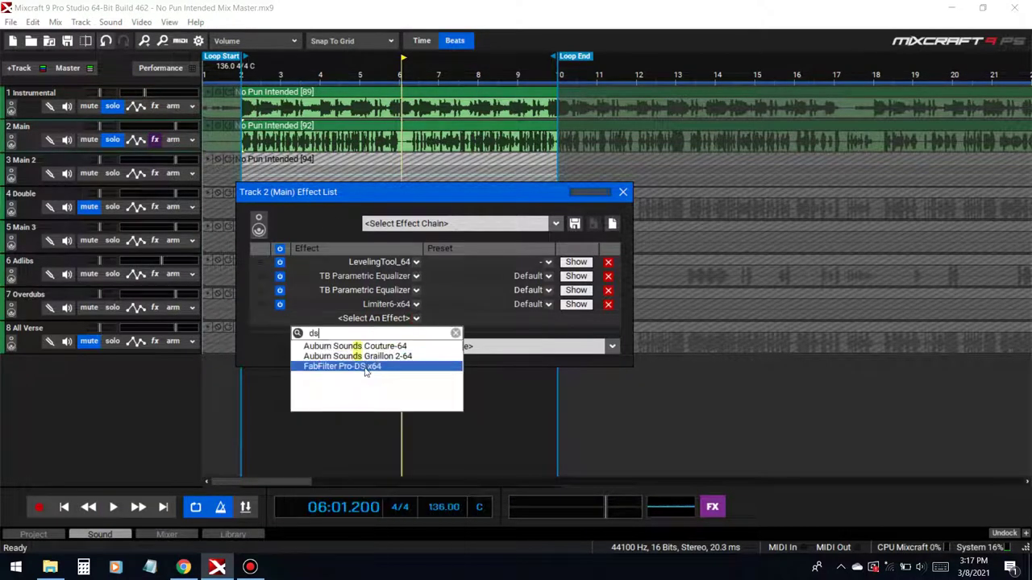
{"action": "left_click", "coordinate": [363, 367]}
{"action": "left_click_drag", "start_coordinate": [260, 304], "coordinate": [293, 332]}
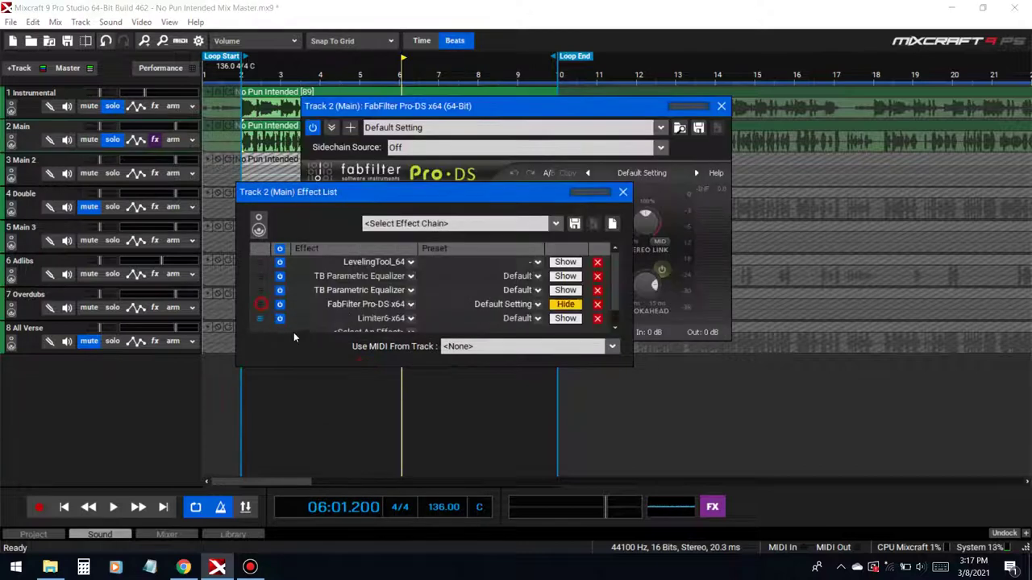
Adjust Pro-DS's stereo link, set its range to 7.61 dB and its upper frequency limit to 16.31 kHz while checking the loop.
{"action": "left_click", "coordinate": [666, 196]}
{"action": "left_click_drag", "start_coordinate": [636, 226], "coordinate": [630, 211]}
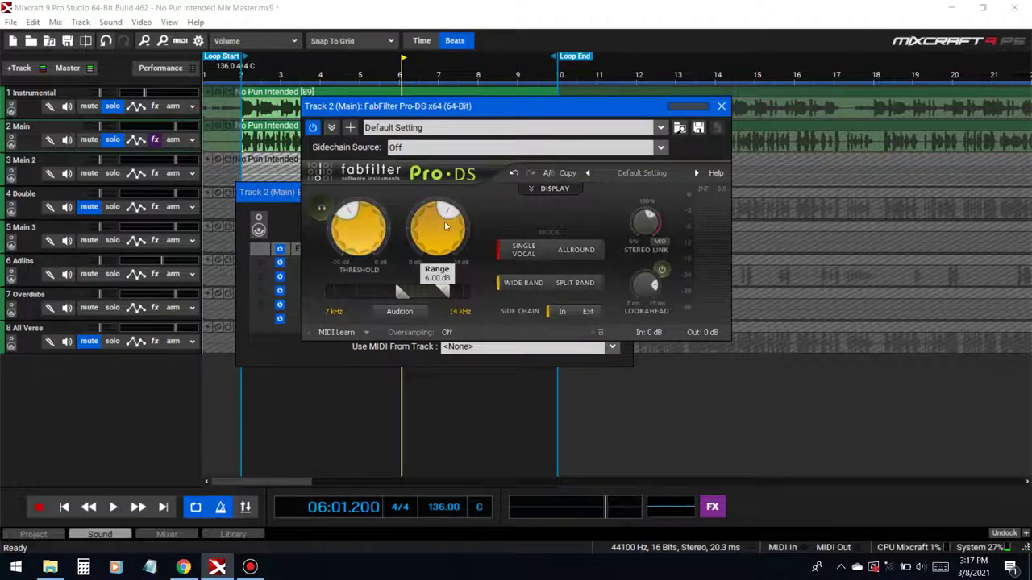
{"action": "left_click_drag", "start_coordinate": [438, 232], "coordinate": [435, 217]}
{"action": "key", "text": "space"}
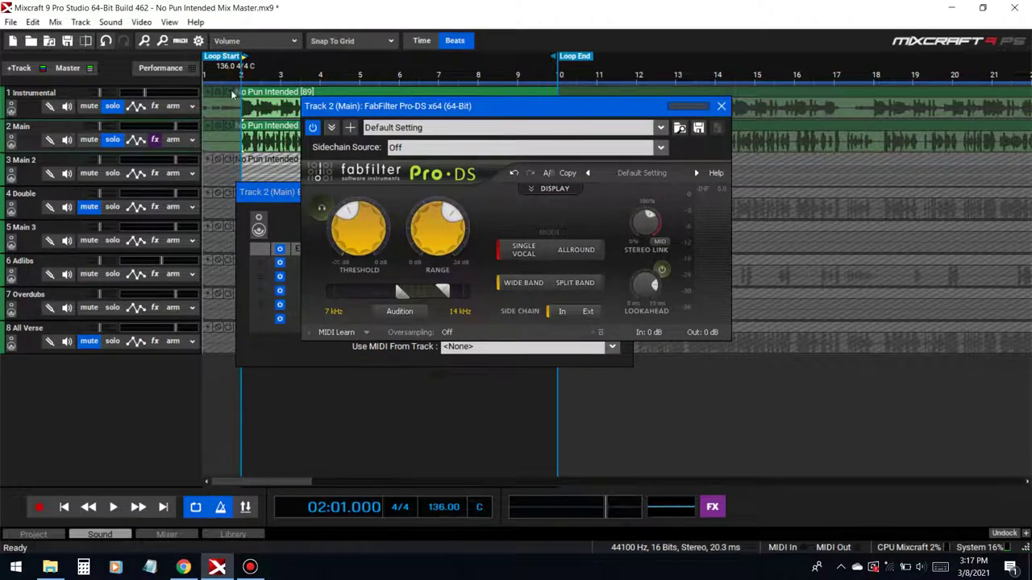
{"action": "mouse_move", "coordinate": [416, 246]}
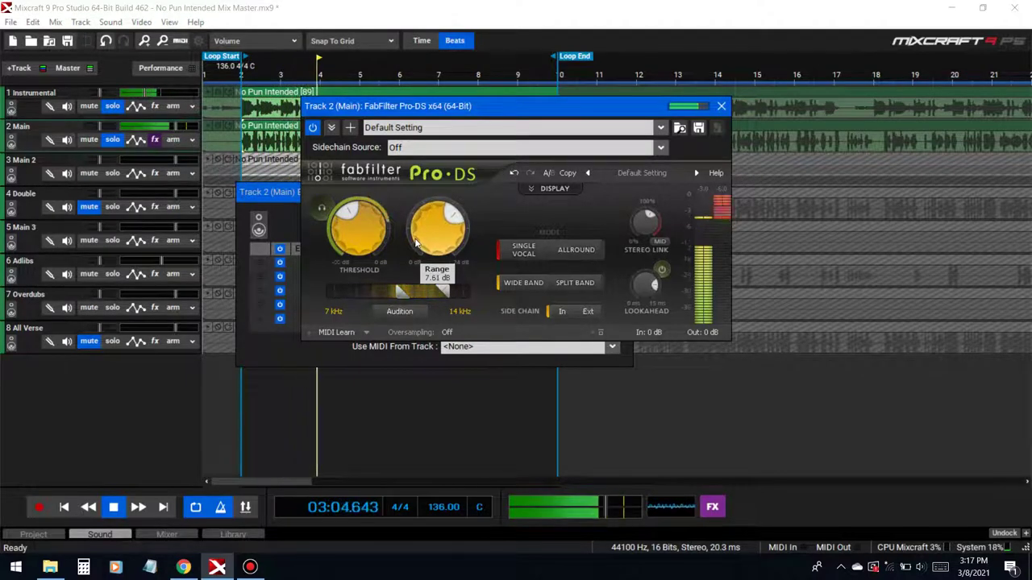
{"action": "left_click_drag", "start_coordinate": [441, 291], "coordinate": [451, 291]}
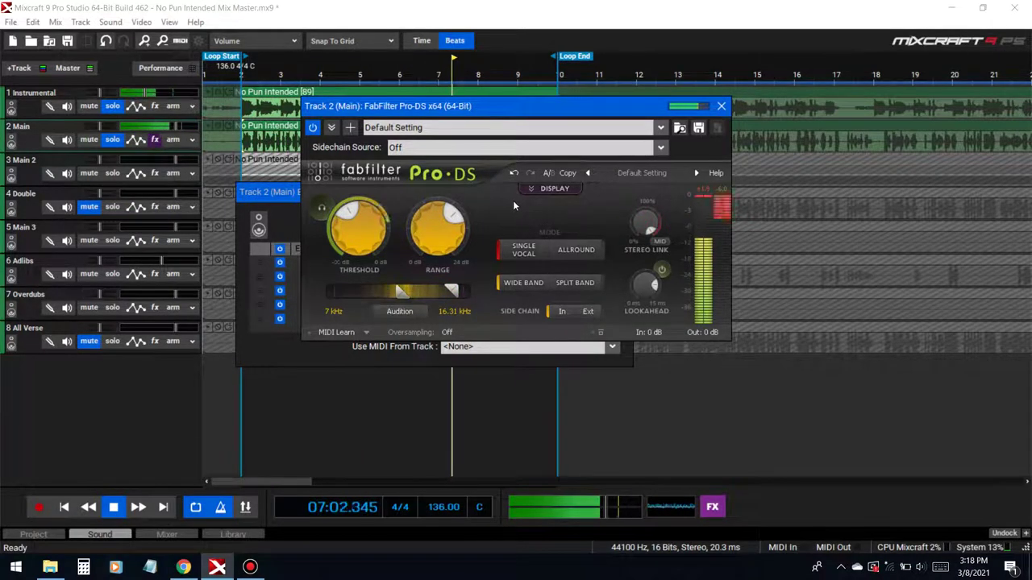
{"action": "left_click", "coordinate": [721, 106]}
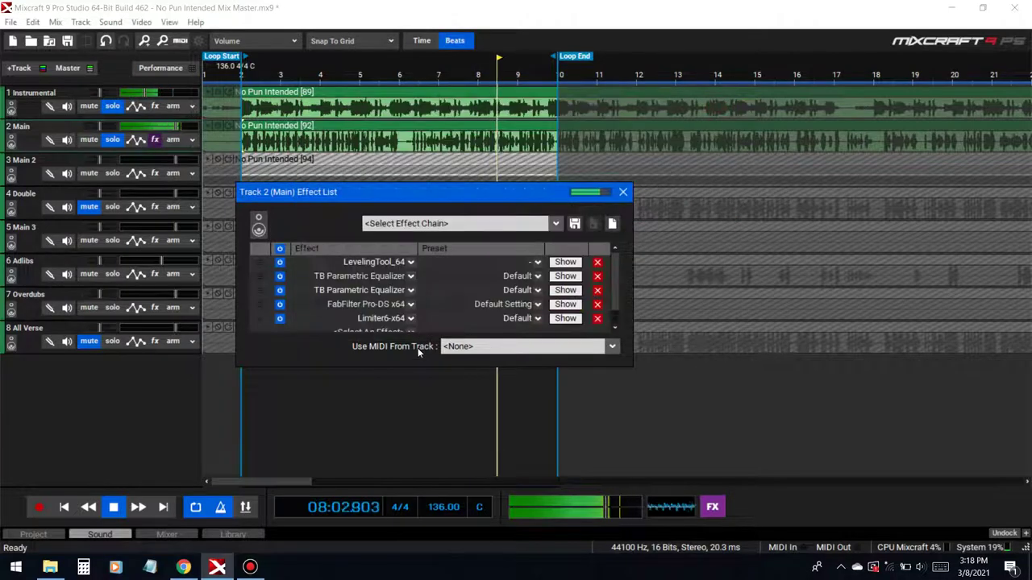
Enlarge the effect list, add Abbey Road Saturator Stereo to the Main track, and lower its input to -12.0.
{"action": "left_click_drag", "start_coordinate": [414, 413], "coordinate": [413, 473]}
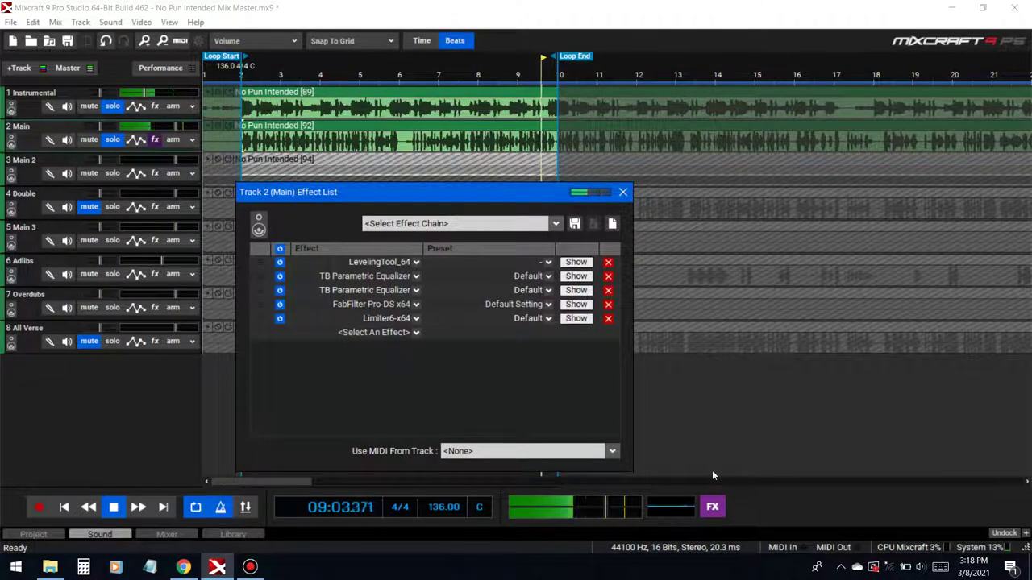
{"action": "key", "text": "space"}
{"action": "left_click", "coordinate": [362, 334]}
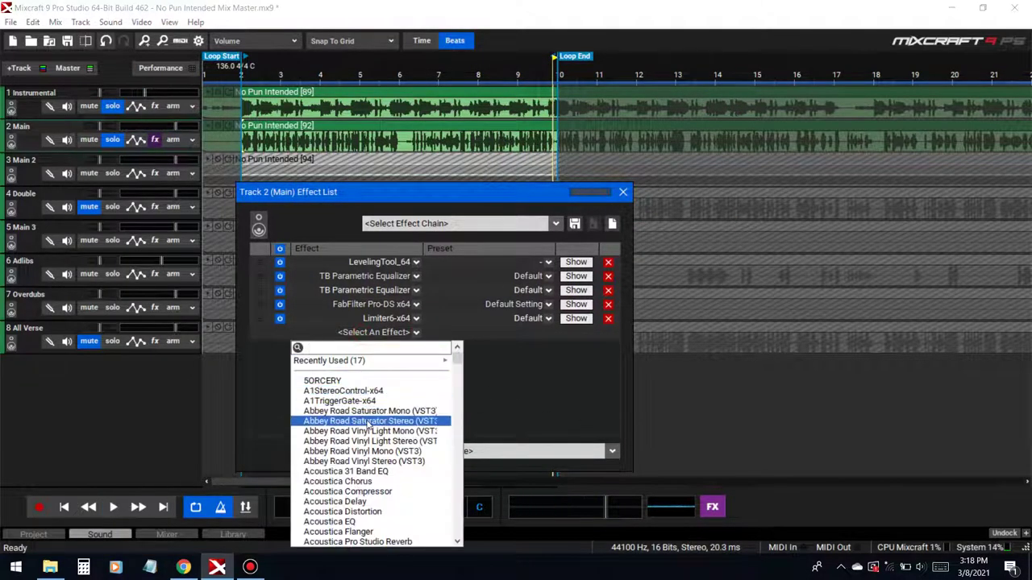
{"action": "left_click", "coordinate": [365, 420]}
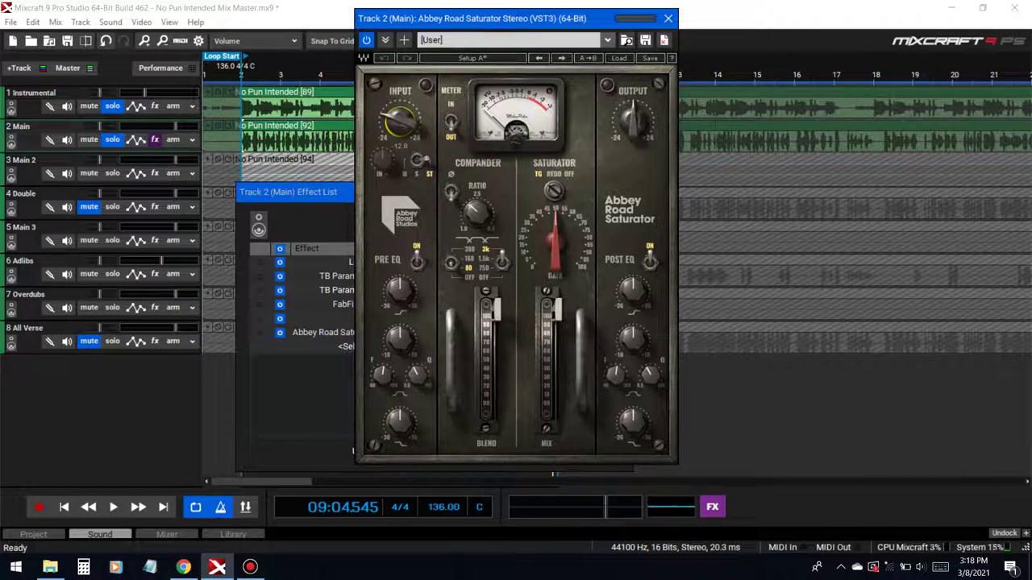
With the loop playing, set the saturator's output to 12.2 and its mix to about 38, and adjust the saturation gain.
{"action": "left_click", "coordinate": [240, 75]}
{"action": "key", "text": "space"}
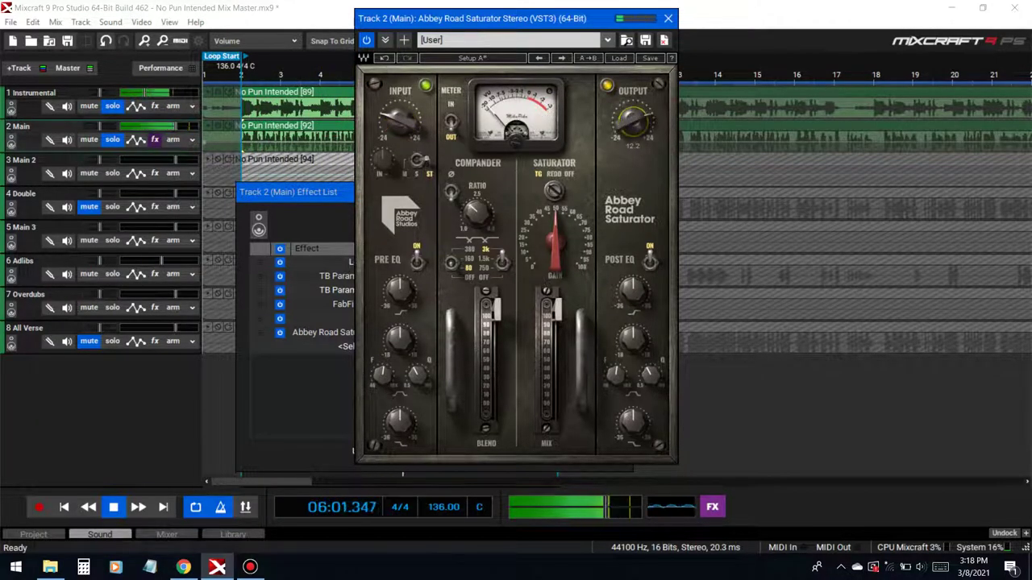
{"action": "left_click_drag", "start_coordinate": [555, 319], "coordinate": [555, 363]}
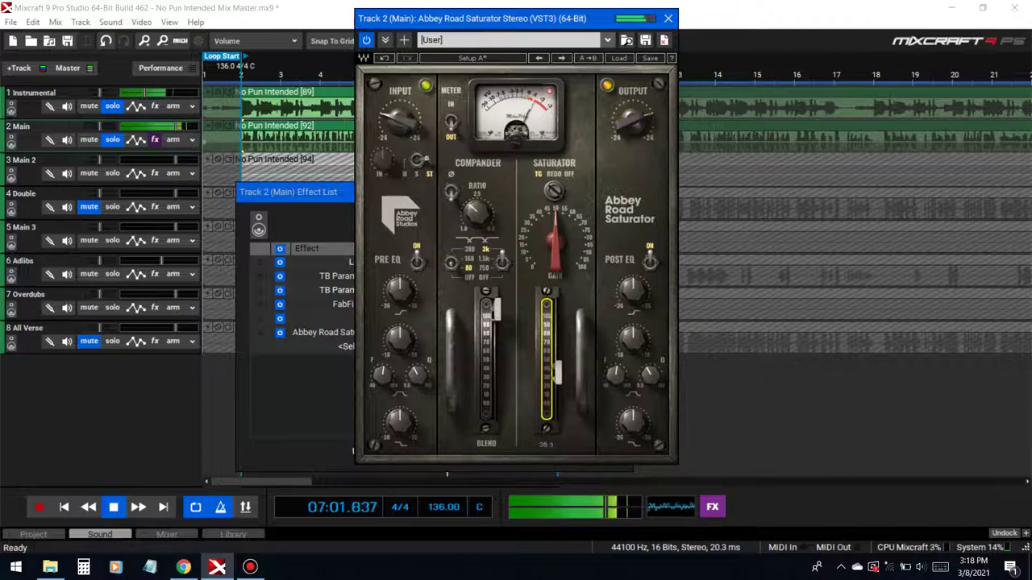
{"action": "left_click_drag", "start_coordinate": [555, 234], "coordinate": [555, 206]}
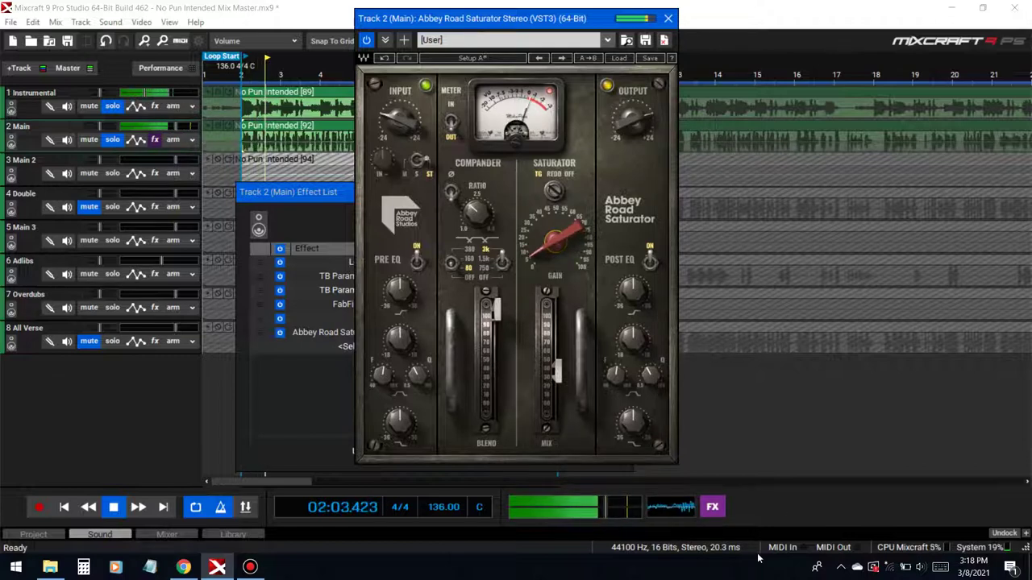
{"action": "key", "text": "space"}
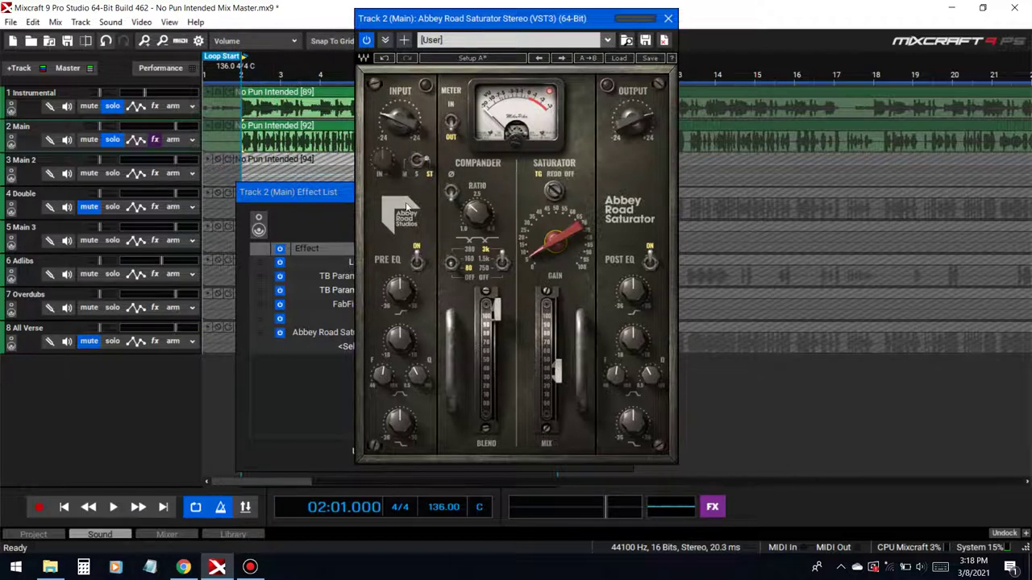
Lower the saturator's mix further by ear and move the effect before Limiter6 in the chain.
{"action": "key", "text": "space"}
{"action": "left_click_drag", "start_coordinate": [564, 369], "coordinate": [563, 373]}
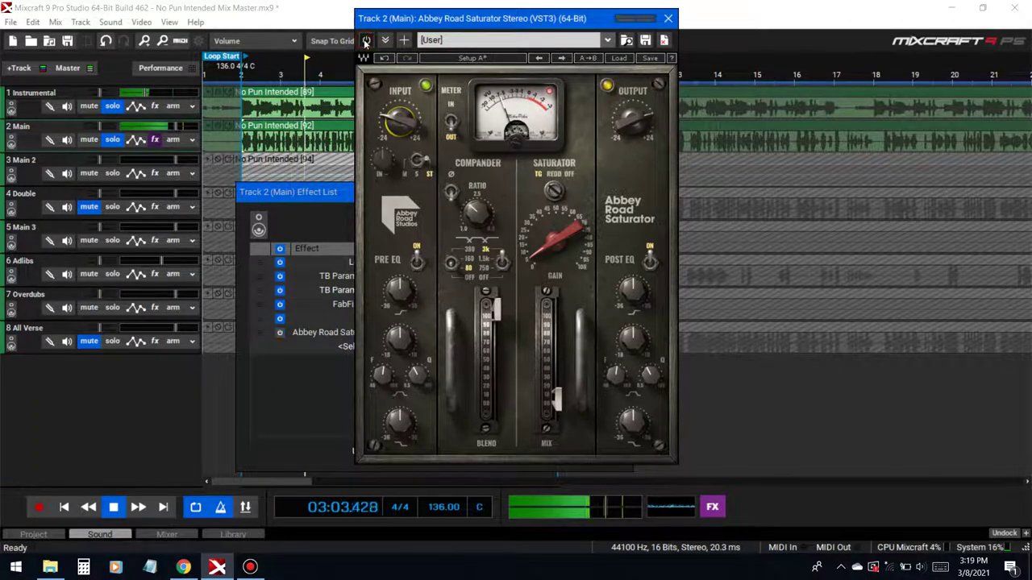
{"action": "left_click", "coordinate": [668, 17]}
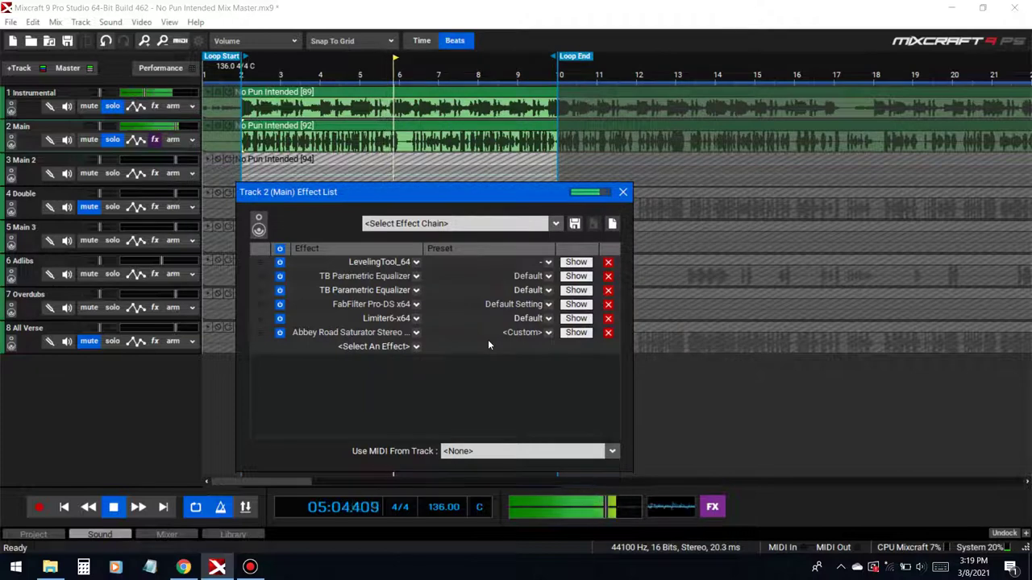
{"action": "key", "text": "space"}
{"action": "left_click_drag", "start_coordinate": [261, 317], "coordinate": [266, 335]}
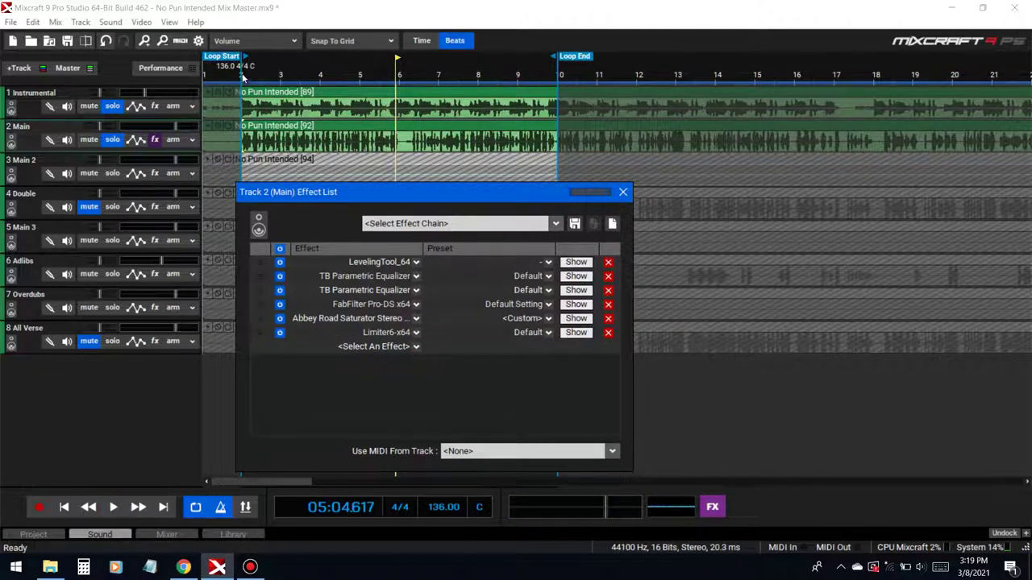
Play the loop and compare the Main vocal with the Abbey Road Saturator bypassed and enabled.
{"action": "key", "text": "space"}
{"action": "left_click", "coordinate": [279, 319]}
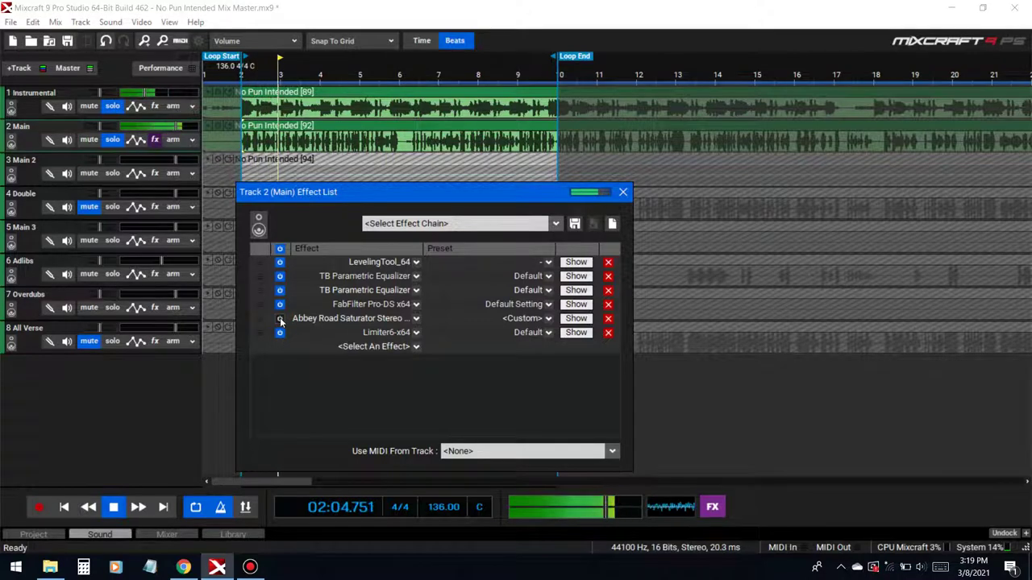
{"action": "left_click", "coordinate": [280, 318]}
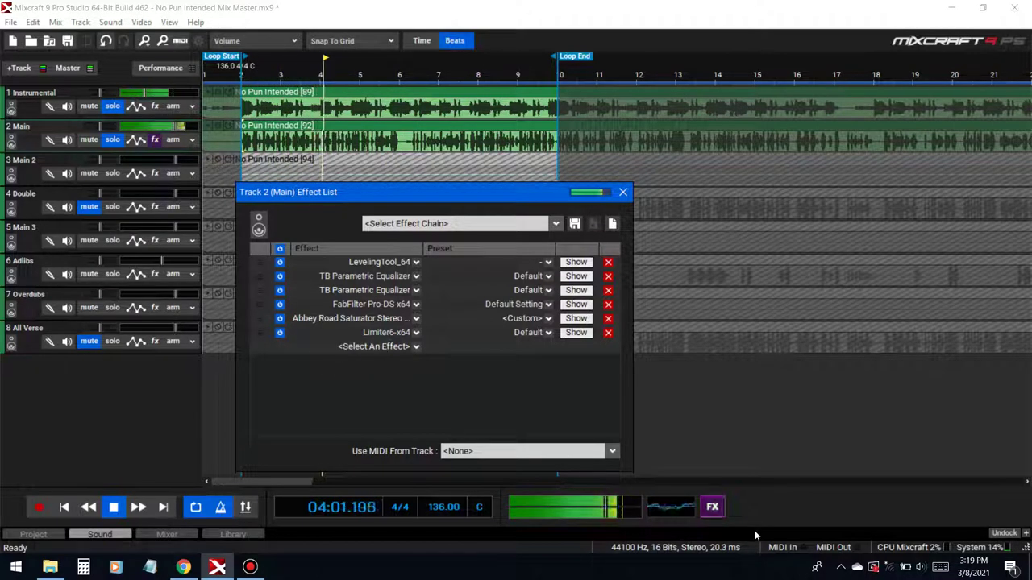
{"action": "key", "text": "space"}
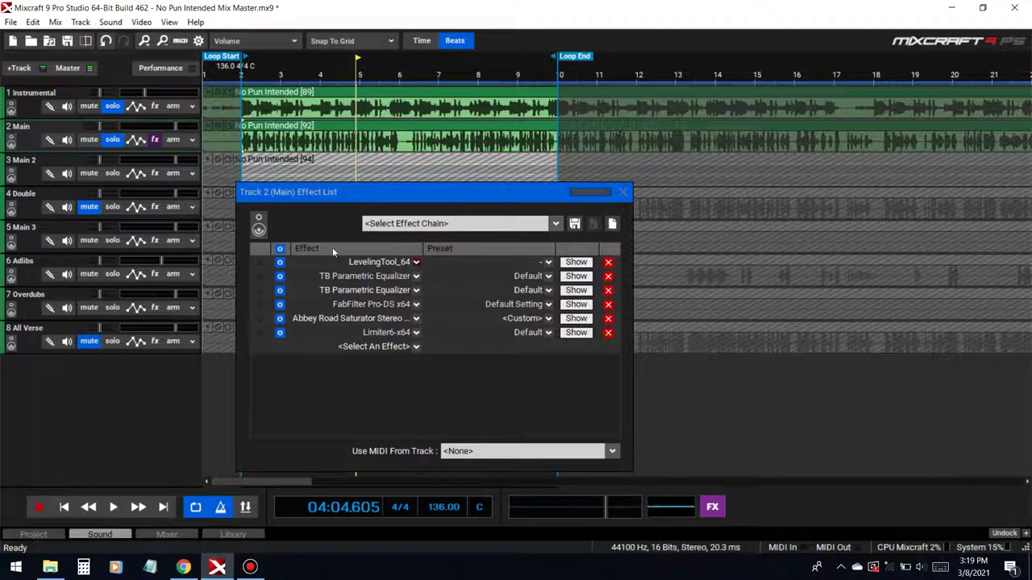
{"action": "key", "text": "space"}
{"action": "left_click", "coordinate": [280, 318]}
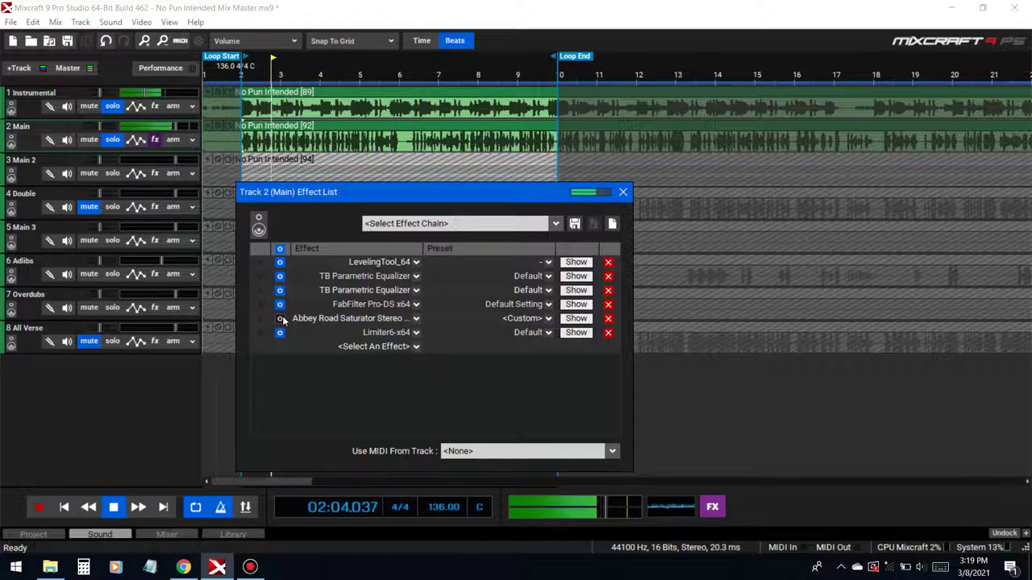
{"action": "left_click", "coordinate": [280, 318]}
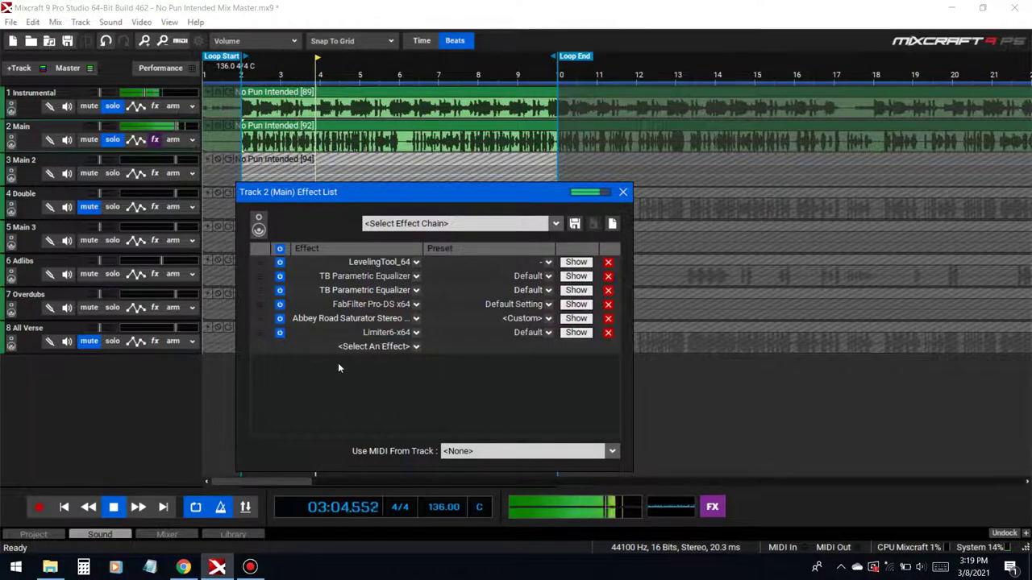
Add the Wider effect to the Main track at 6% width and place it before Limiter6.
{"action": "left_click", "coordinate": [361, 349]}
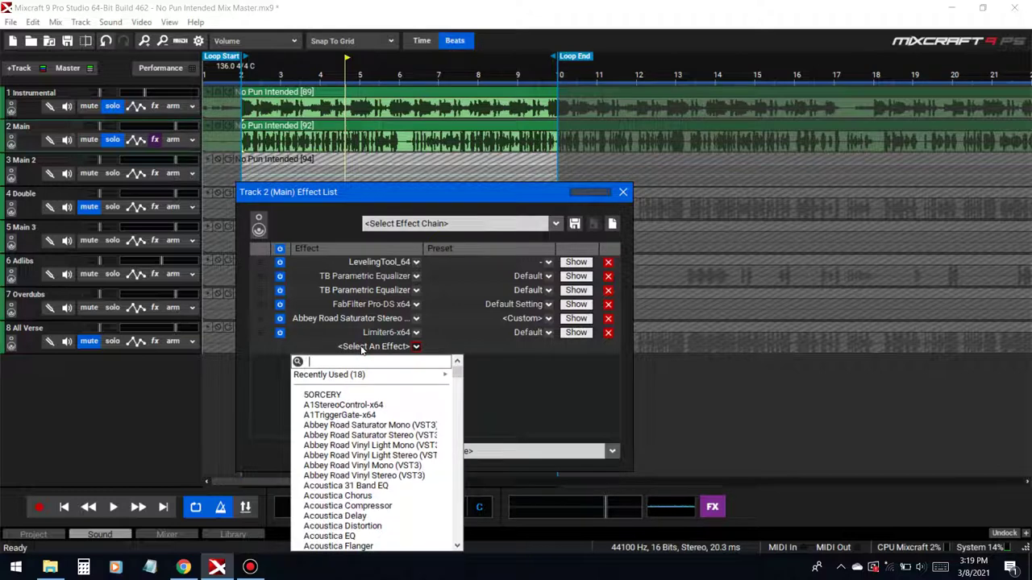
{"action": "type", "text": "wi"}
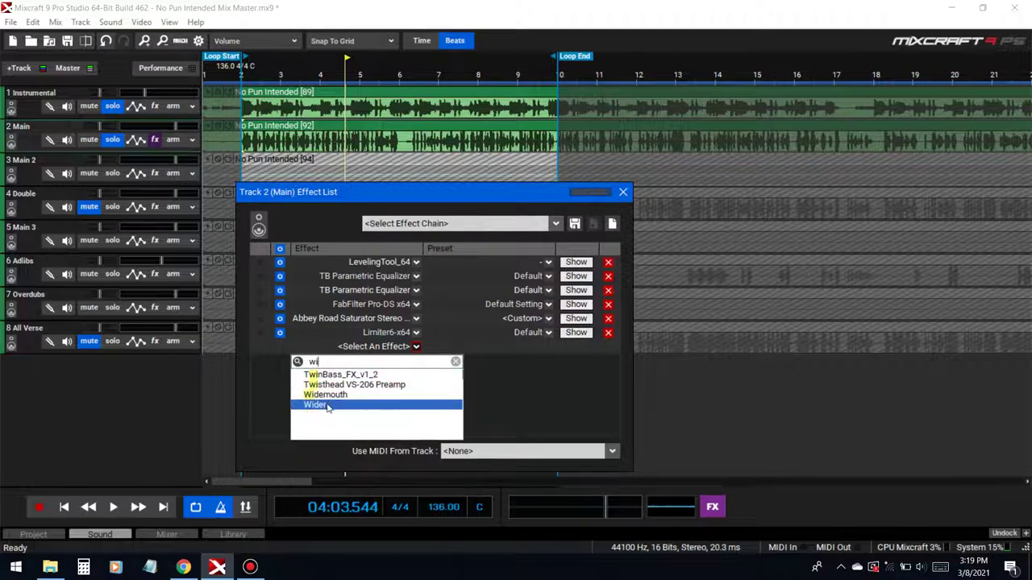
{"action": "left_click", "coordinate": [316, 404]}
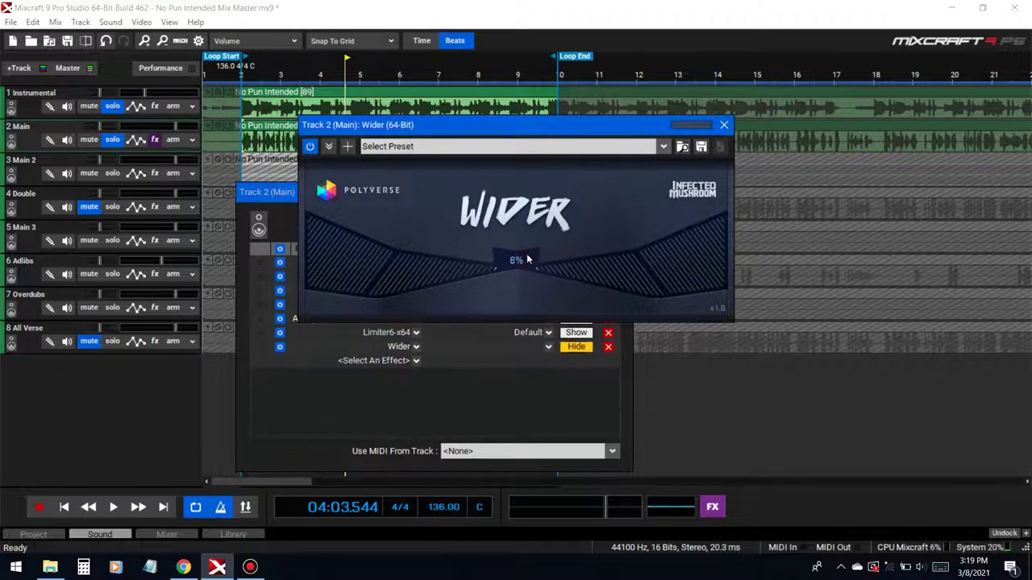
{"action": "left_click", "coordinate": [720, 125]}
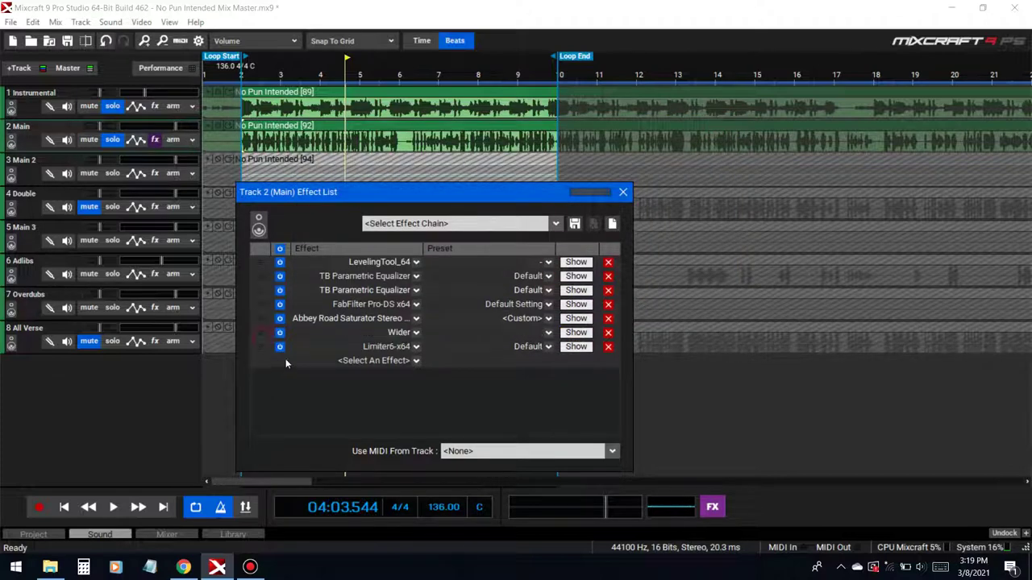
Add the GComp compressor to the Main track's effect chain, place it before Limiter6, and close the effect list.
{"action": "left_click", "coordinate": [353, 362]}
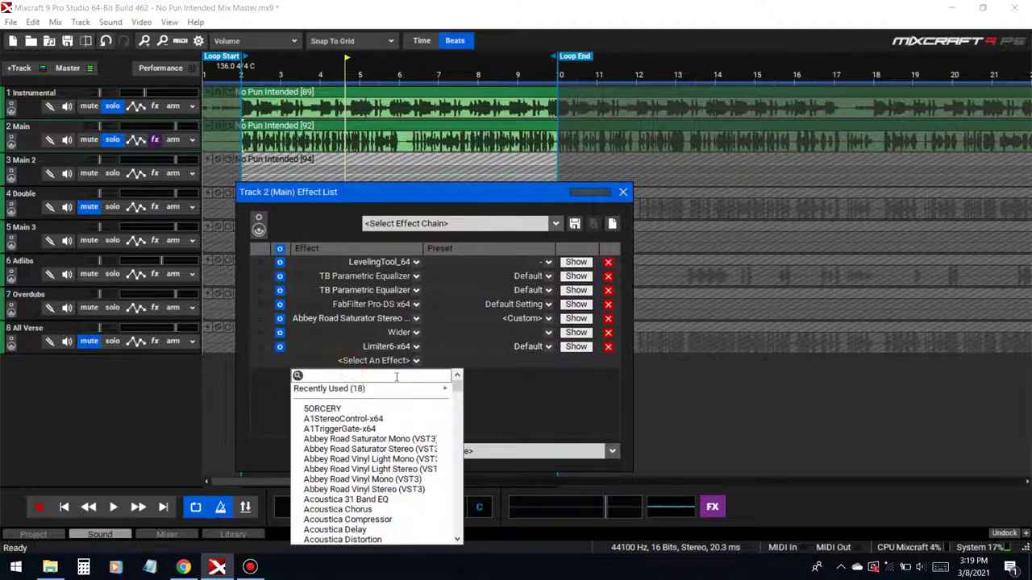
{"action": "type", "text": "gc"}
{"action": "left_click", "coordinate": [337, 391]}
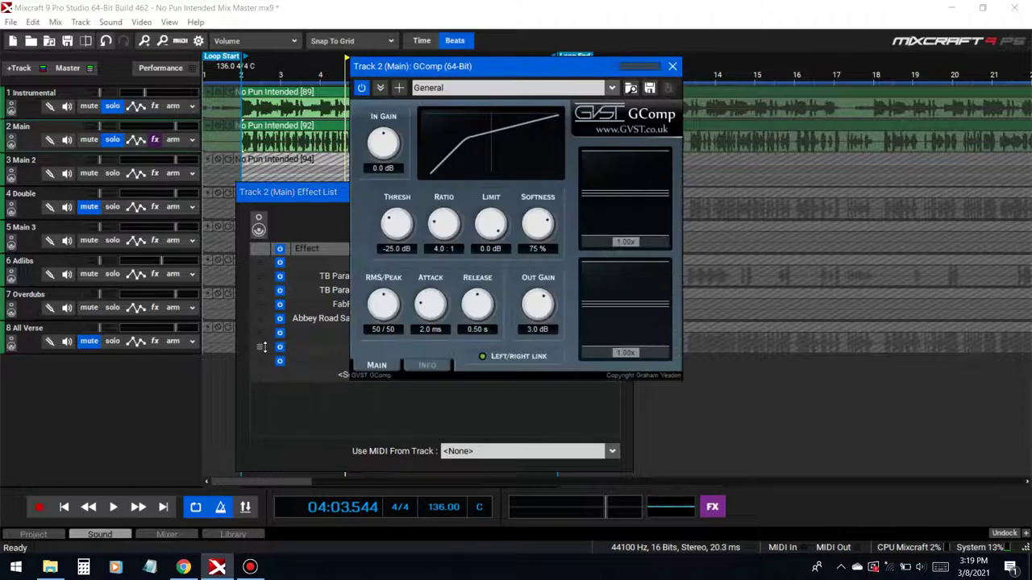
{"action": "left_click", "coordinate": [262, 347]}
{"action": "left_click", "coordinate": [622, 193]}
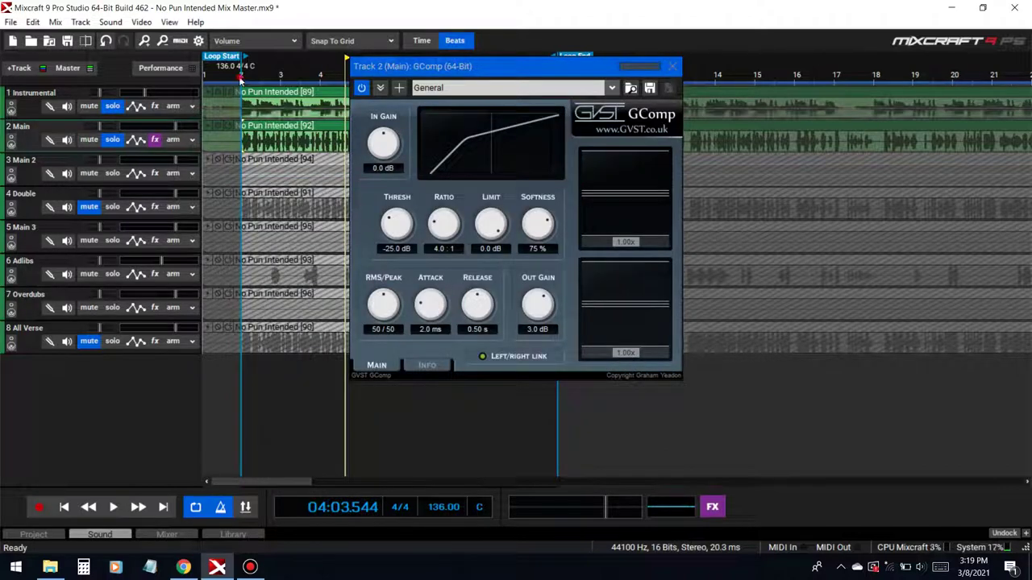
With the loop playing, set GComp's ratio to 2:1 and stop playback.
{"action": "key", "text": "space"}
{"action": "left_click", "coordinate": [444, 248]}
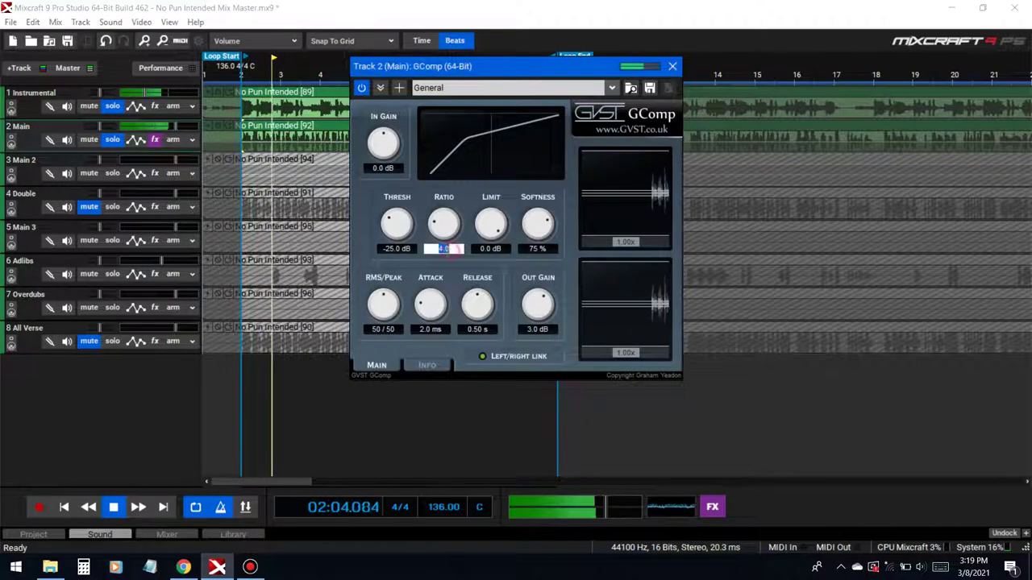
{"action": "type", "text": "2"}
{"action": "key", "text": "Return"}
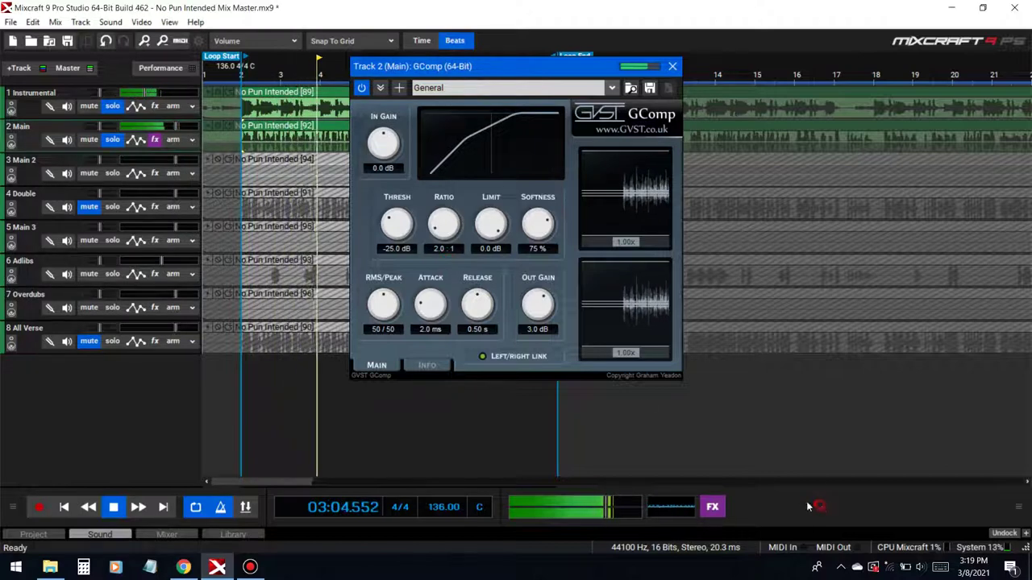
{"action": "key", "text": "space"}
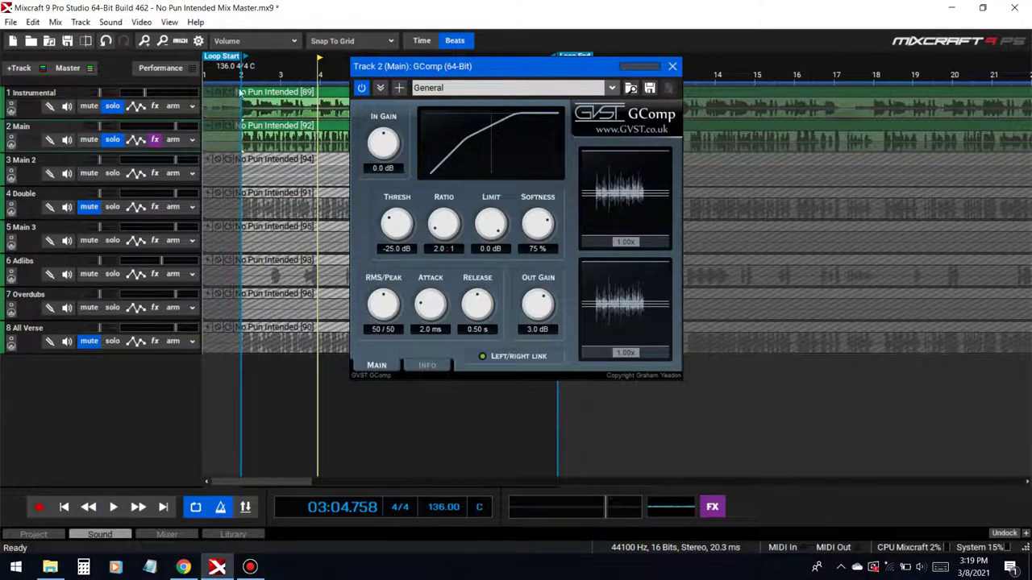
Play the loop and try GComp's threshold at -18 dB and -16 dB.
{"action": "key", "text": "space"}
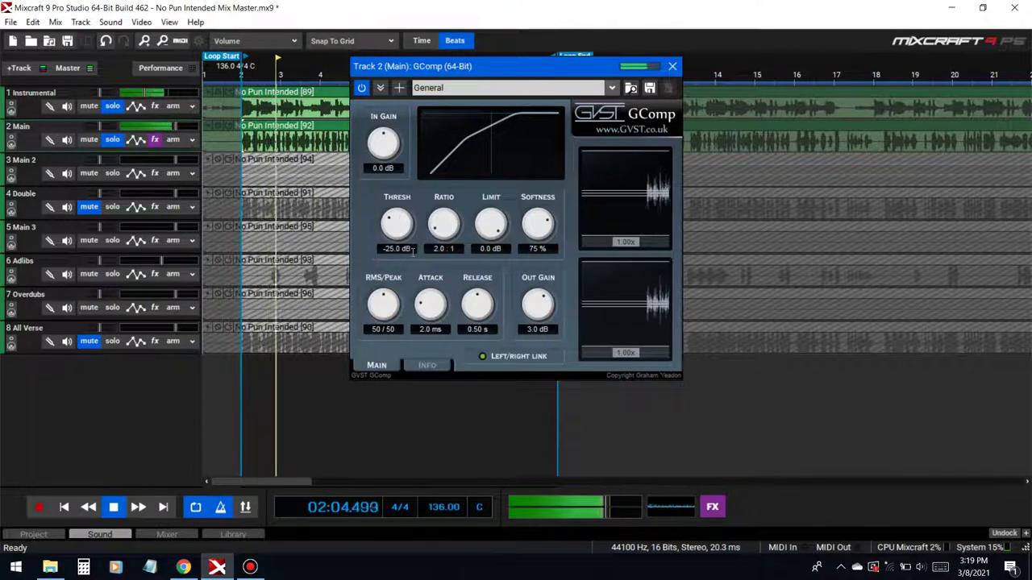
{"action": "left_click", "coordinate": [413, 250]}
{"action": "type", "text": "-"}
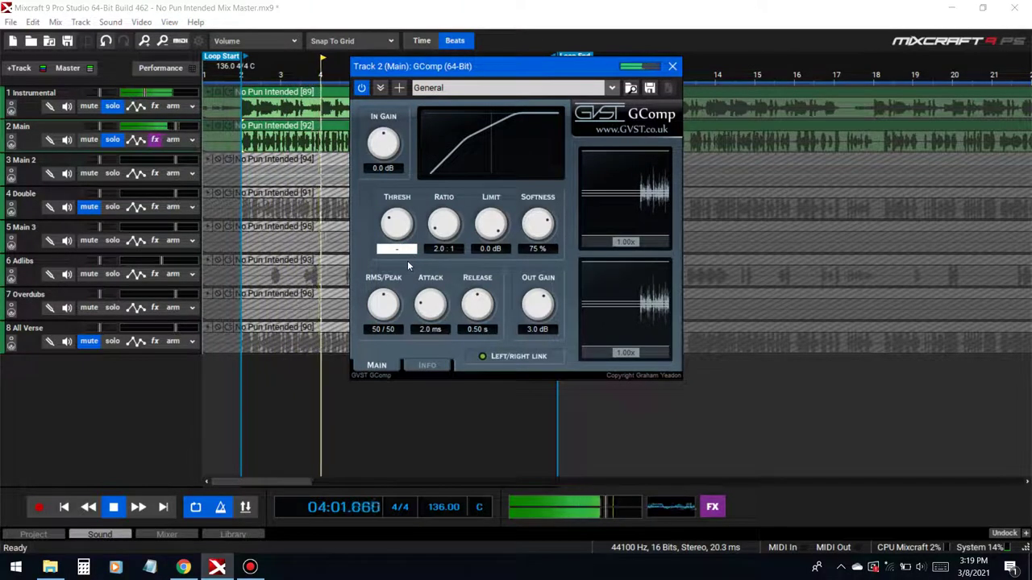
{"action": "type", "text": "18"}
{"action": "key", "text": "Return"}
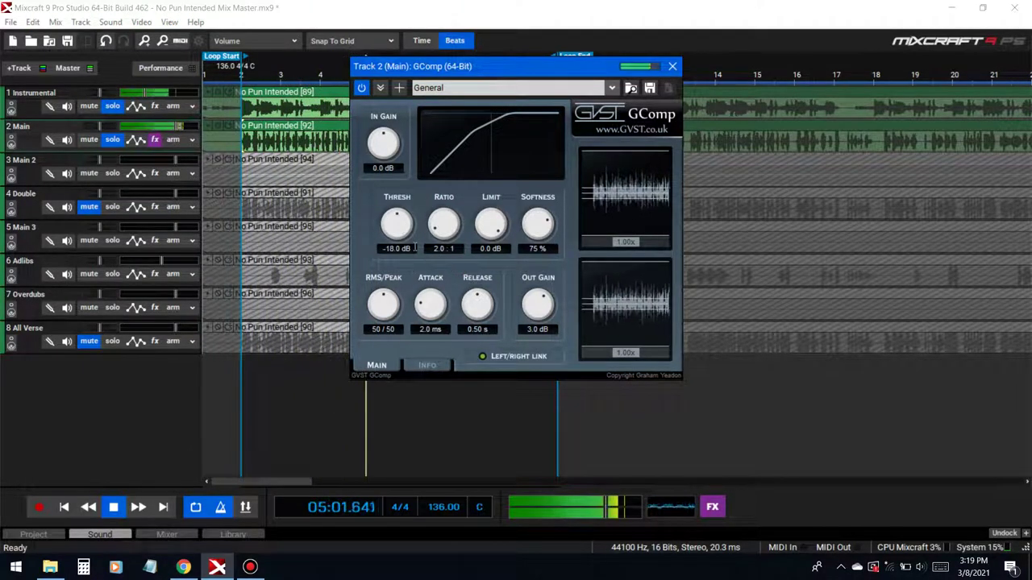
{"action": "left_click", "coordinate": [412, 249]}
{"action": "key", "text": "Return"}
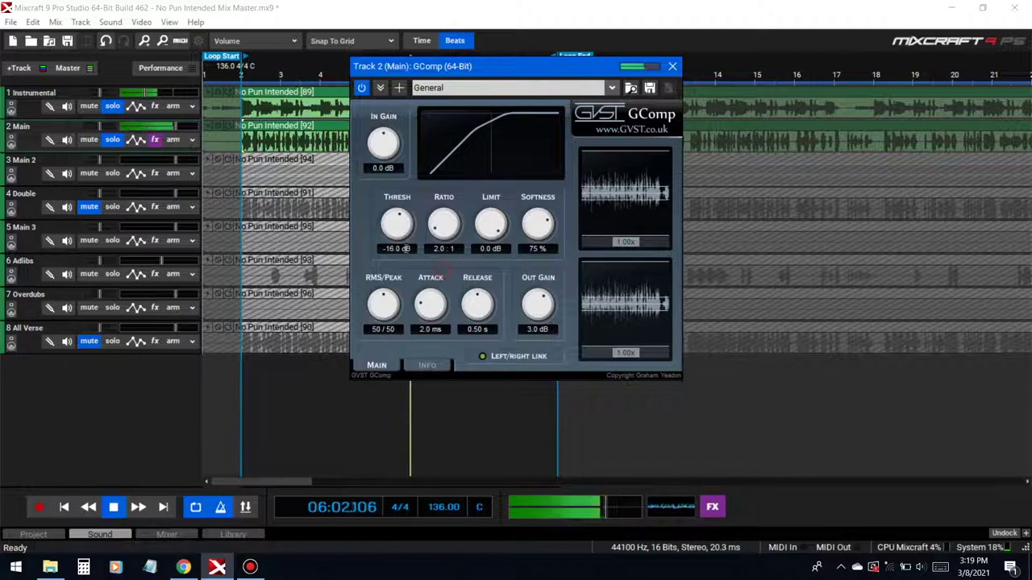
{"action": "key", "text": "space"}
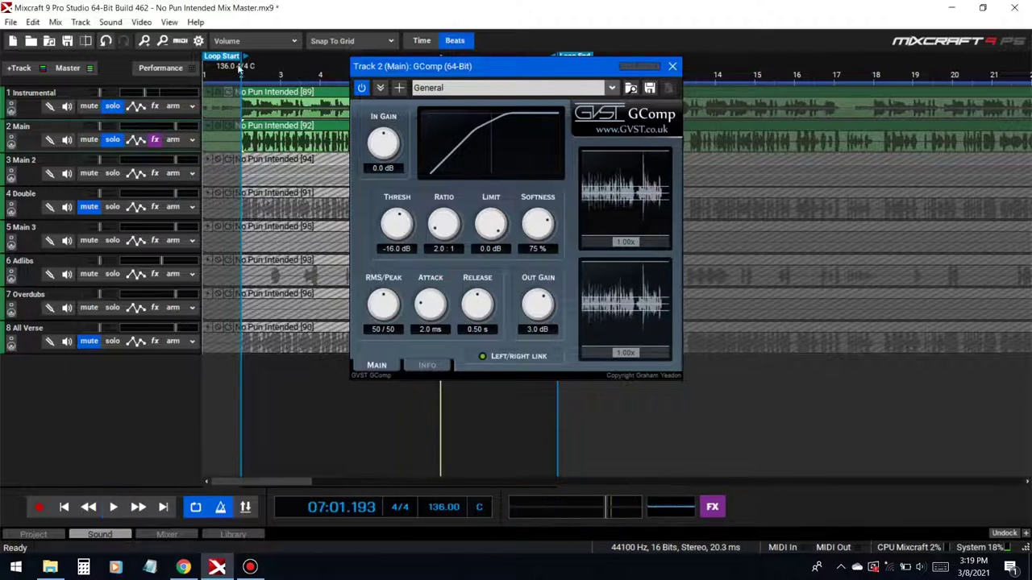
Replay from the loop start and adjust GComp's threshold by ear through -20 and -22 dB, settling on -21 dB.
{"action": "left_click", "coordinate": [240, 74]}
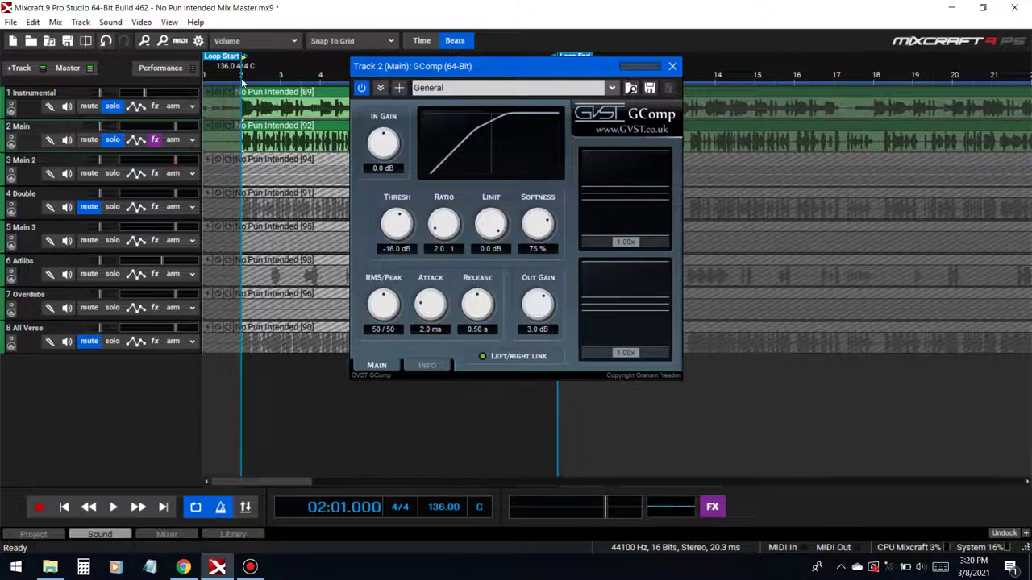
{"action": "key", "text": "space"}
{"action": "left_click", "coordinate": [397, 248]}
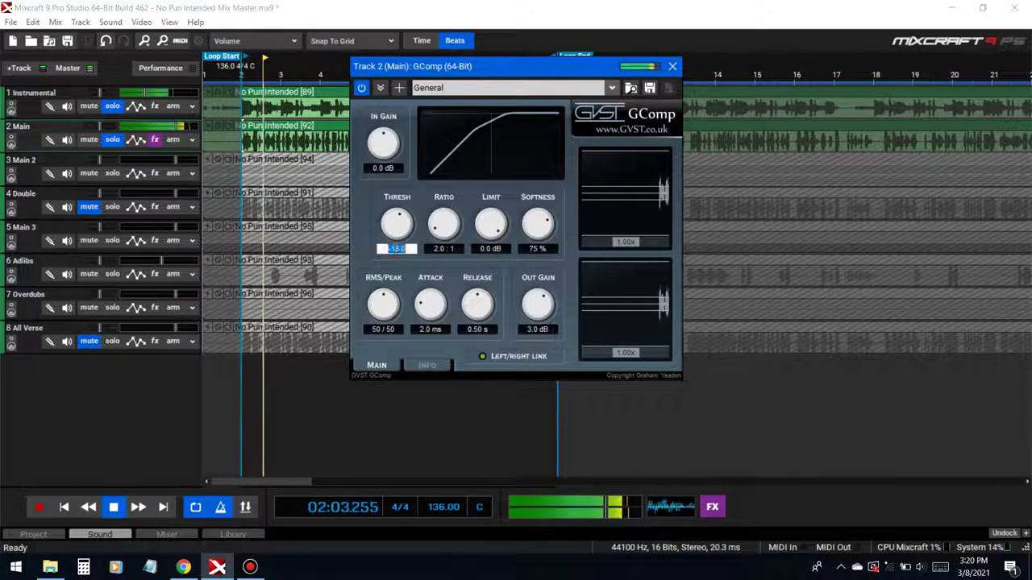
{"action": "type", "text": "-2"}
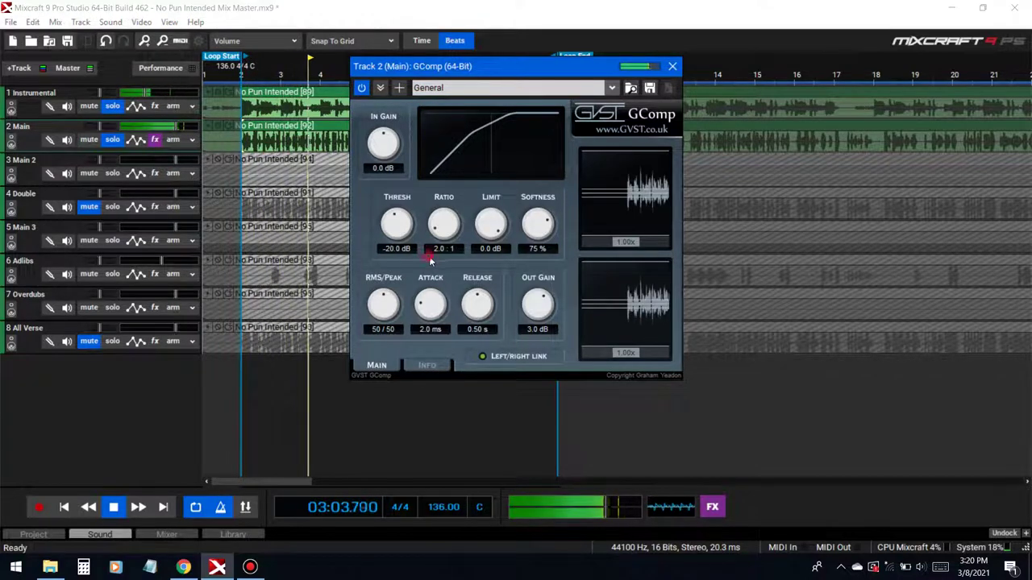
{"action": "type", "text": "2"}
{"action": "key", "text": "Return"}
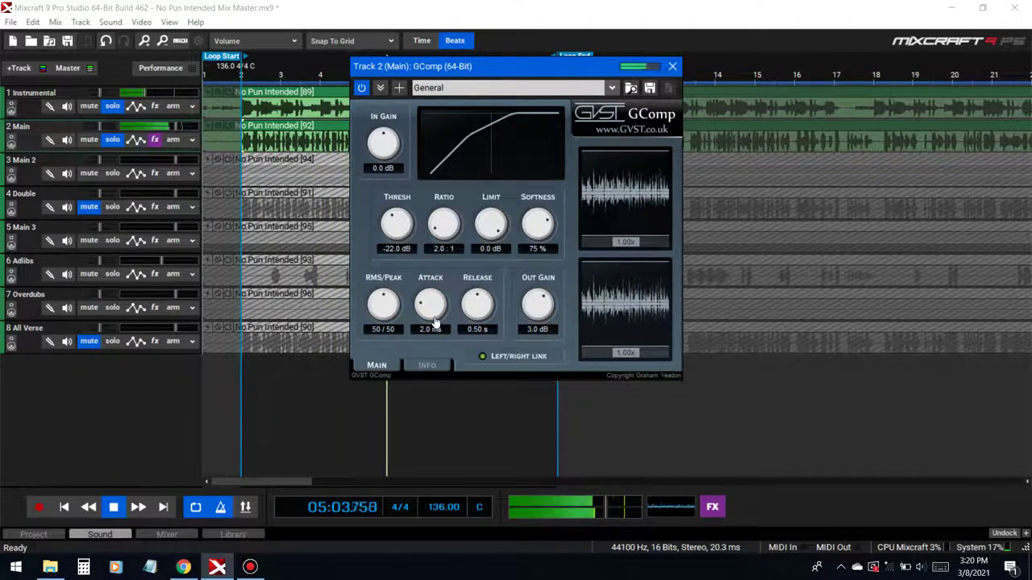
{"action": "double_click", "coordinate": [398, 248]}
{"action": "type", "text": "-21"}
{"action": "key", "text": "Return"}
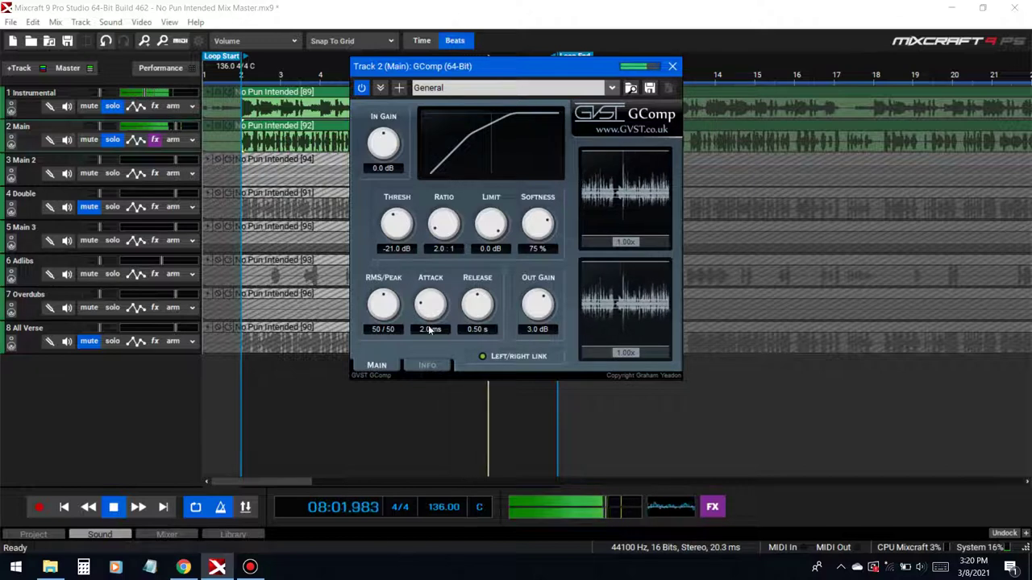
Stop playback, set GComp's attack to 4.0 ms, and restart the loop.
{"action": "key", "text": "space"}
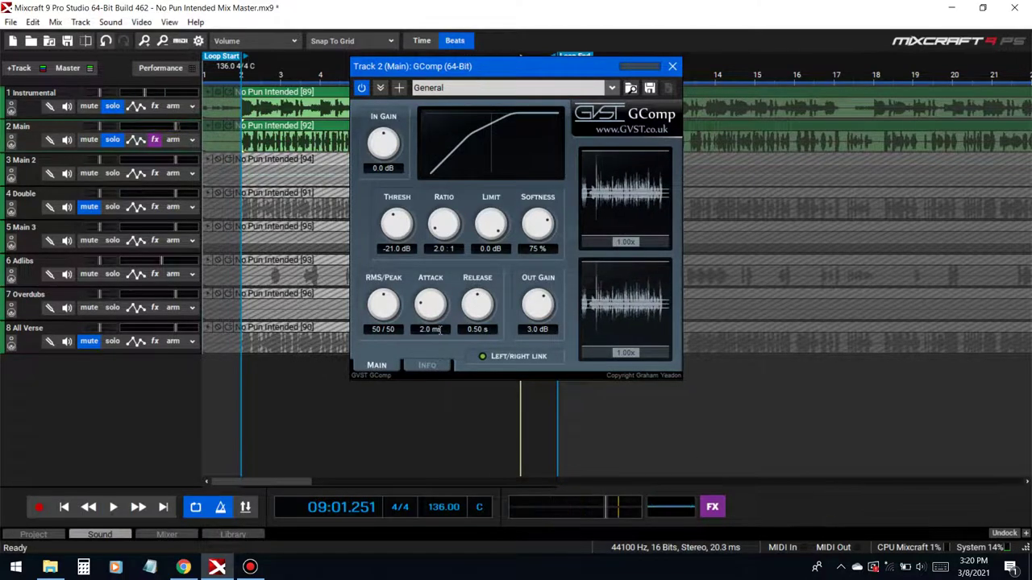
{"action": "double_click", "coordinate": [431, 314]}
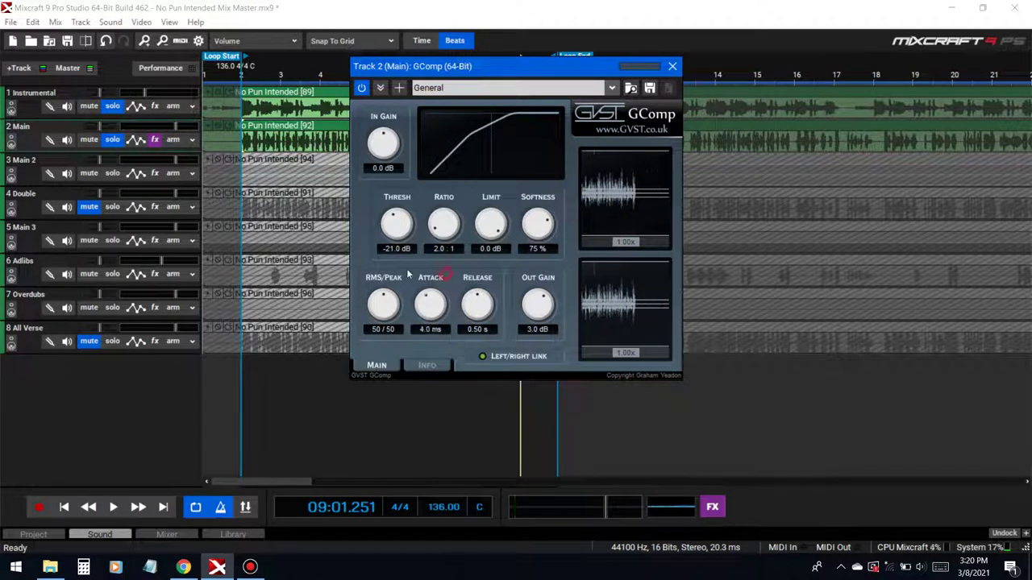
{"action": "key", "text": "space"}
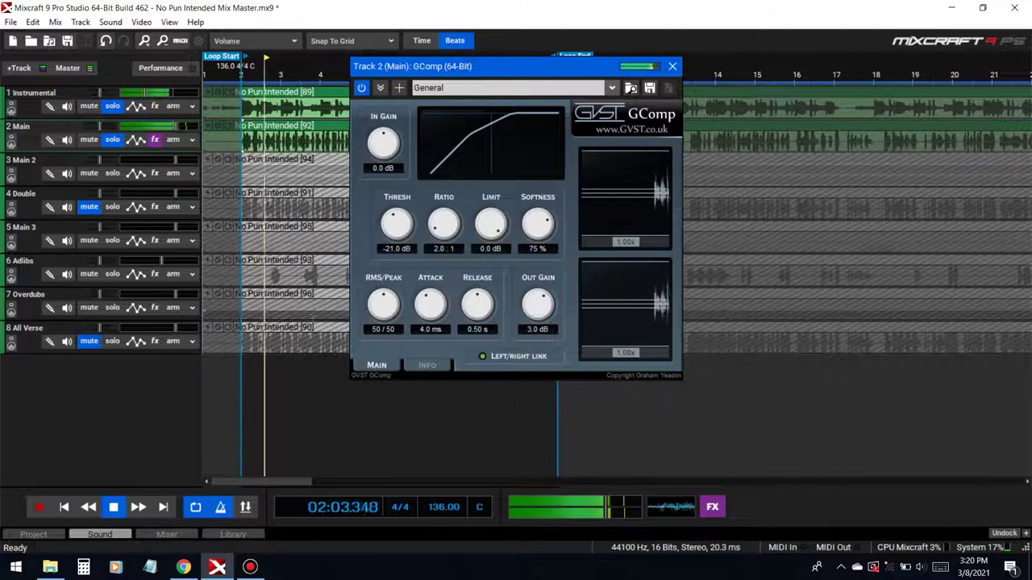
Try GComp's release at 0.70 s and 0.40 s during playback, then return it to 0.50 s.
{"action": "double_click", "coordinate": [476, 330]}
{"action": "type", "text": "0.70"}
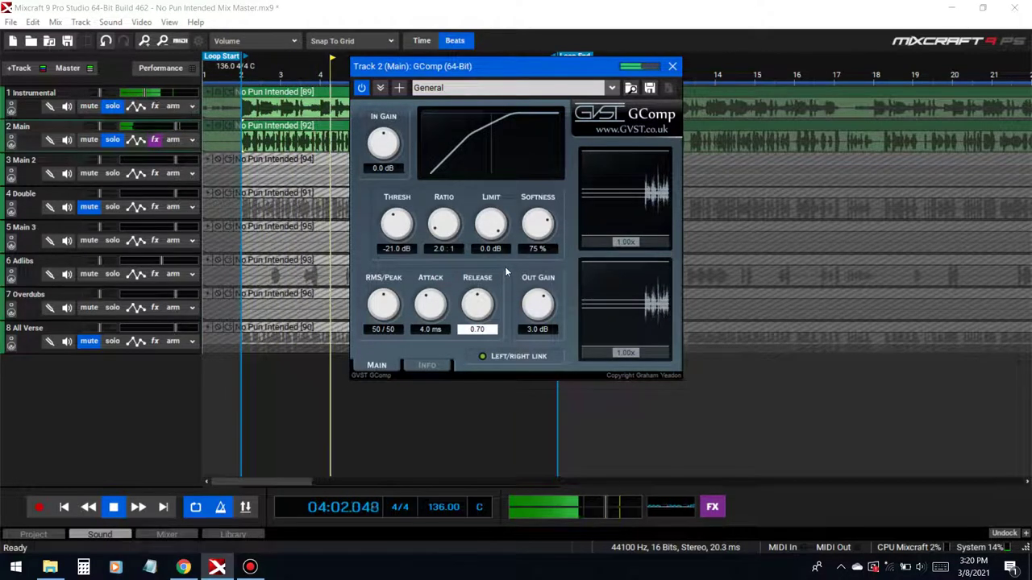
{"action": "key", "text": "Return"}
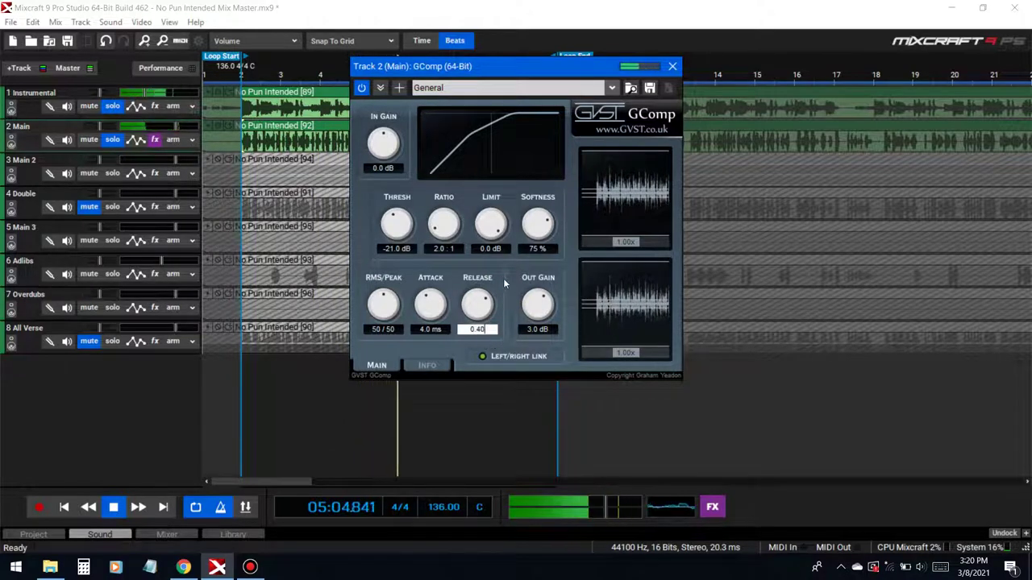
{"action": "double_click", "coordinate": [484, 330]}
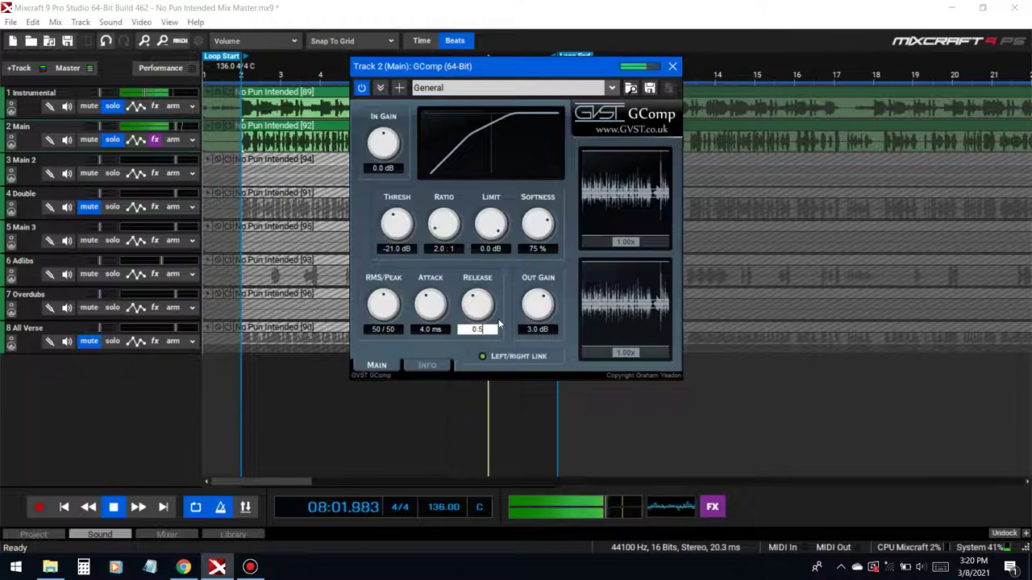
{"action": "type", "text": "0.5"}
{"action": "key", "text": "Return"}
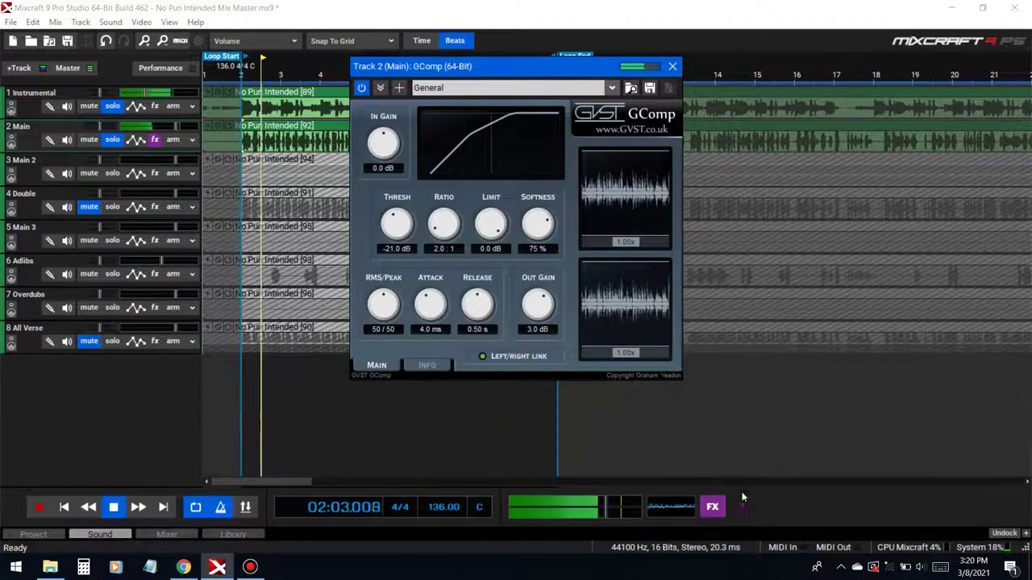
Try GComp's RMS/Peak balance at 70/30 and 80/20, auditioning from the loop start.
{"action": "key", "text": "space"}
{"action": "double_click", "coordinate": [373, 330]}
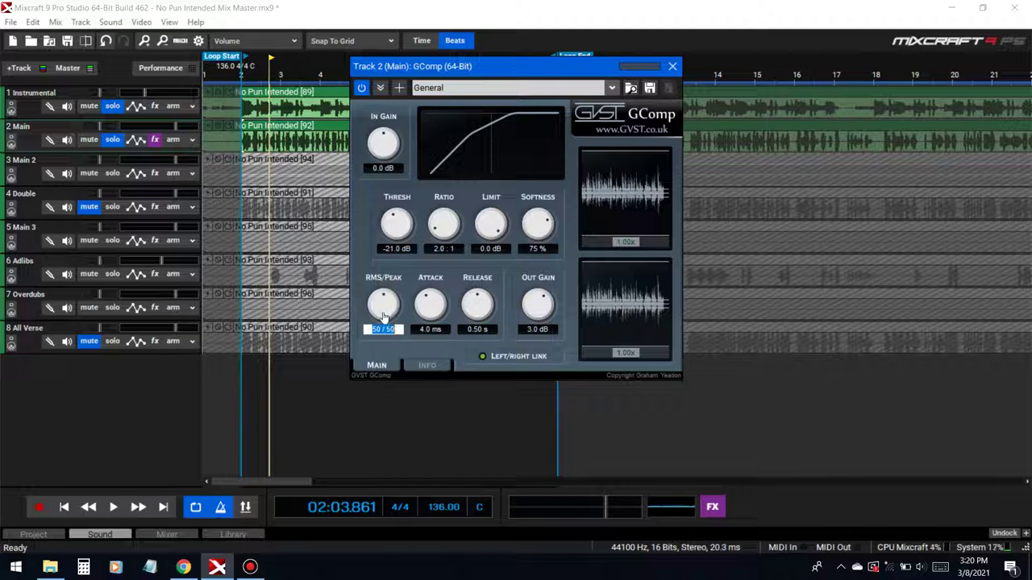
{"action": "left_click_drag", "start_coordinate": [384, 317], "coordinate": [370, 300]}
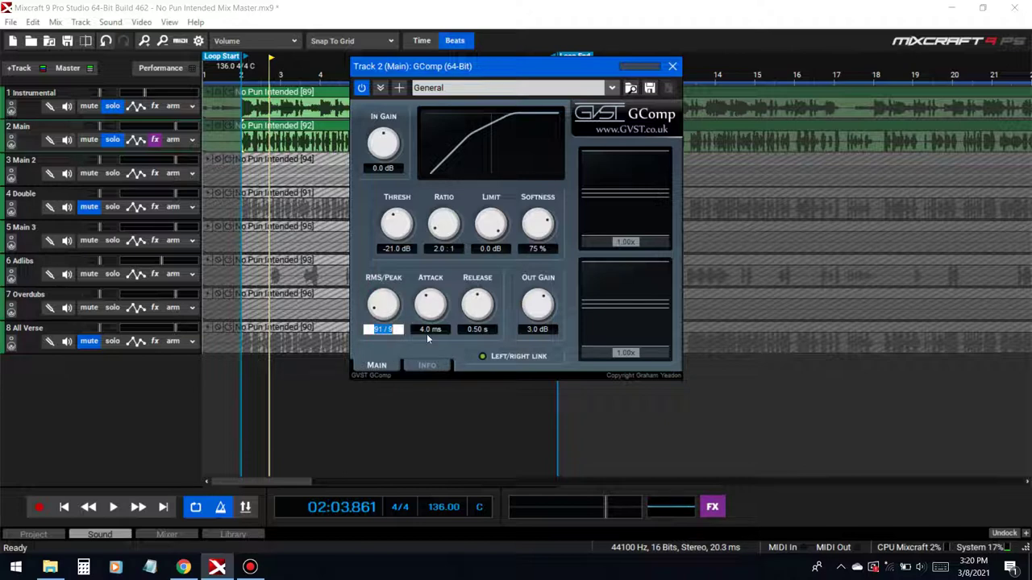
{"action": "type", "text": "70"}
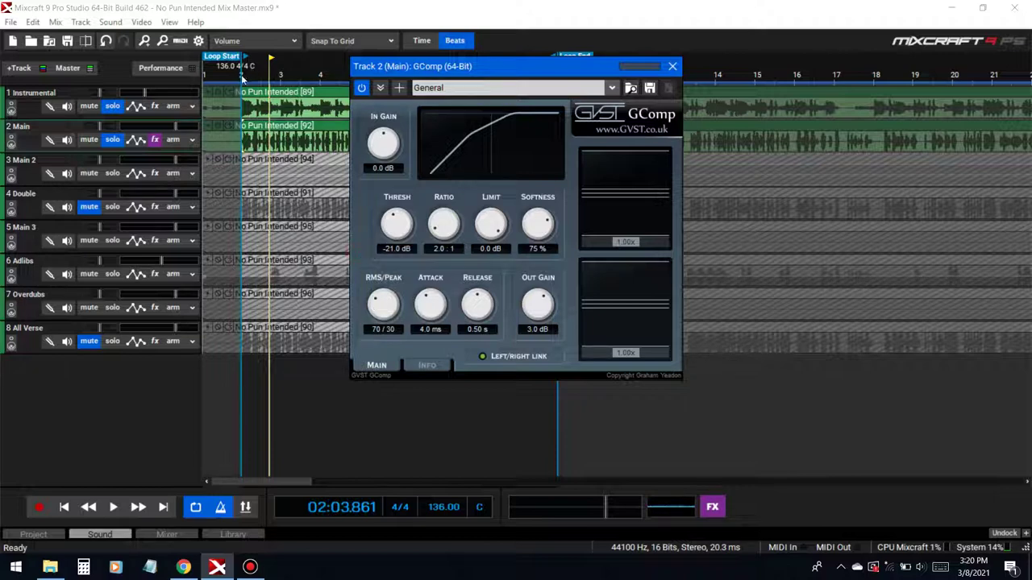
{"action": "left_click", "coordinate": [242, 78]}
{"action": "key", "text": "space"}
{"action": "left_click", "coordinate": [390, 330]}
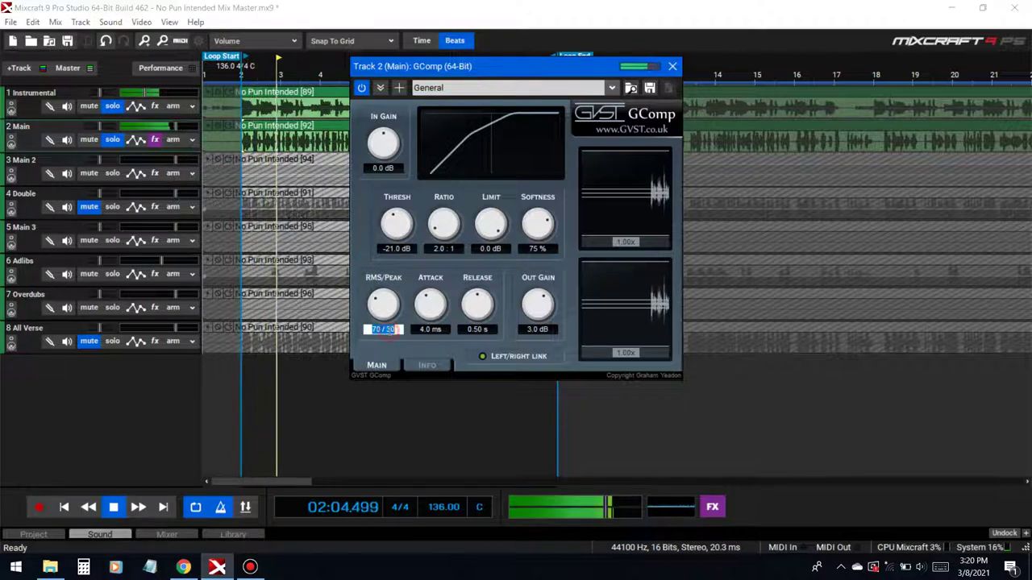
{"action": "type", "text": "80"}
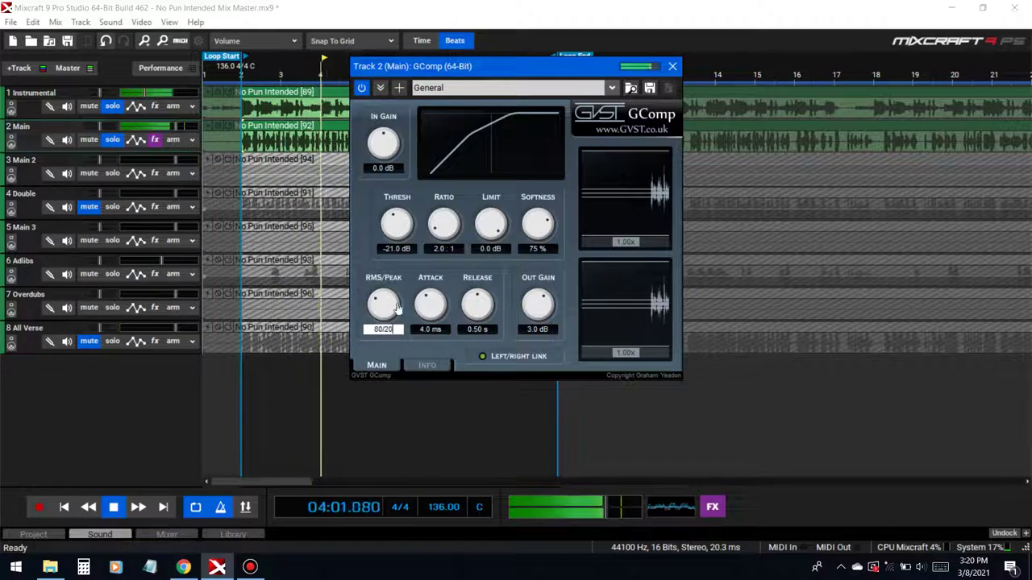
{"action": "key", "text": "Return"}
With the loop playing, set GComp's RMS/Peak balance to 60/40 and its release to 0.90 s.
{"action": "left_click", "coordinate": [389, 329]}
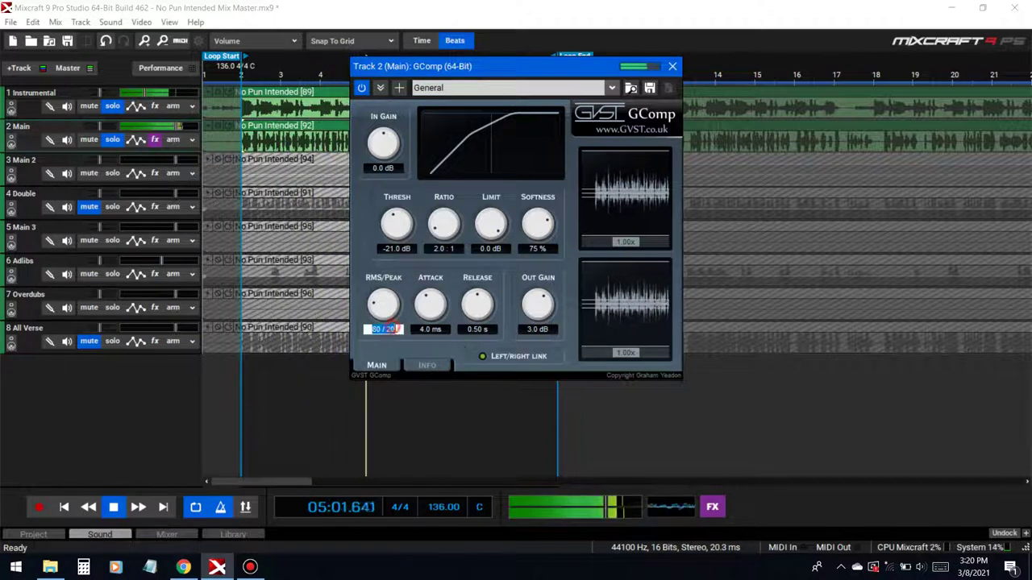
{"action": "type", "text": "60/40"}
{"action": "key", "text": "Return"}
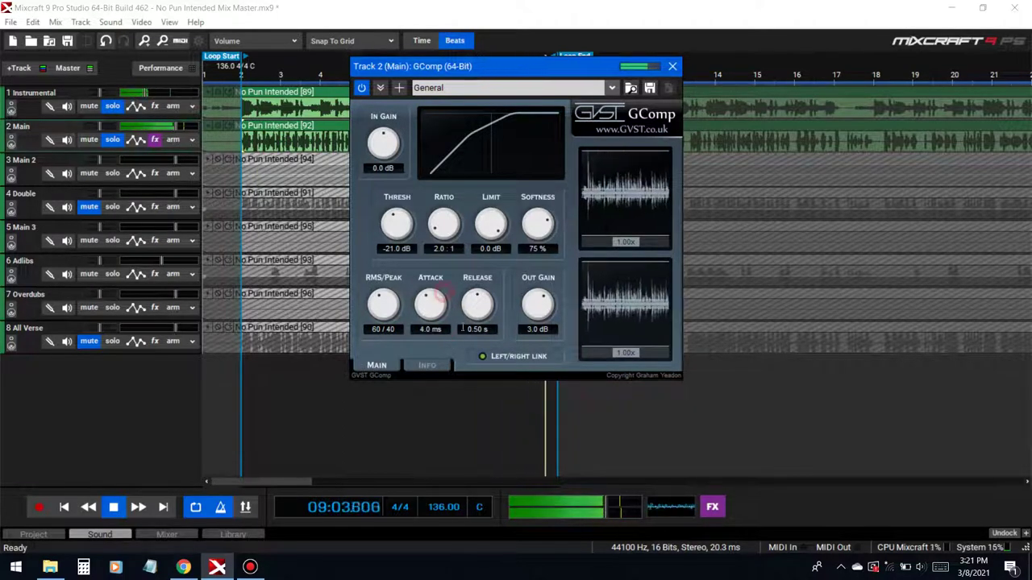
{"action": "type", "text": "0.98"}
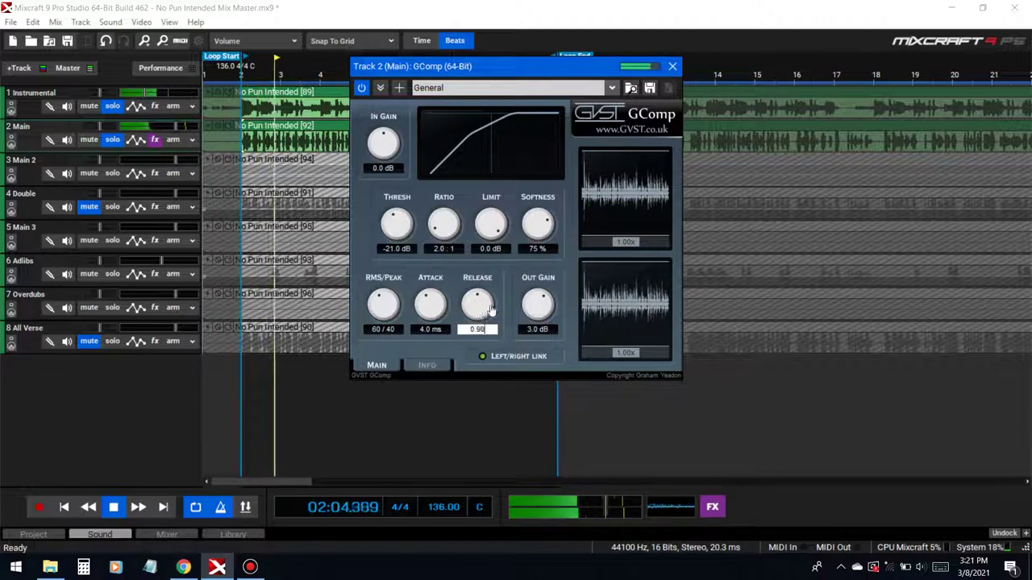
{"action": "key", "text": "Return"}
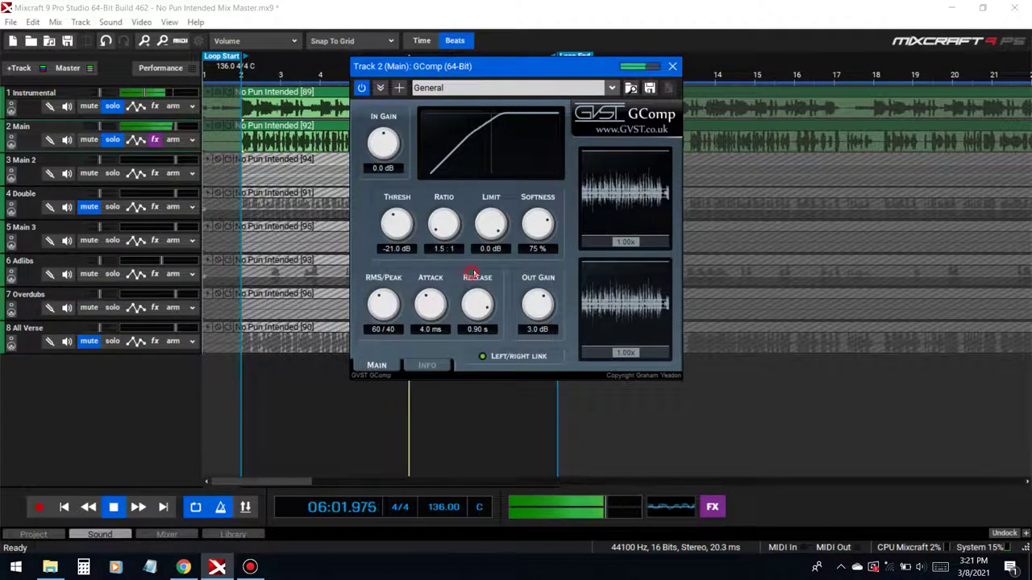
Compare GComp ratios of 1.8:1 and 2.2:1 while the loop plays, then set the ratio back to 2:1.
{"action": "left_click", "coordinate": [454, 249]}
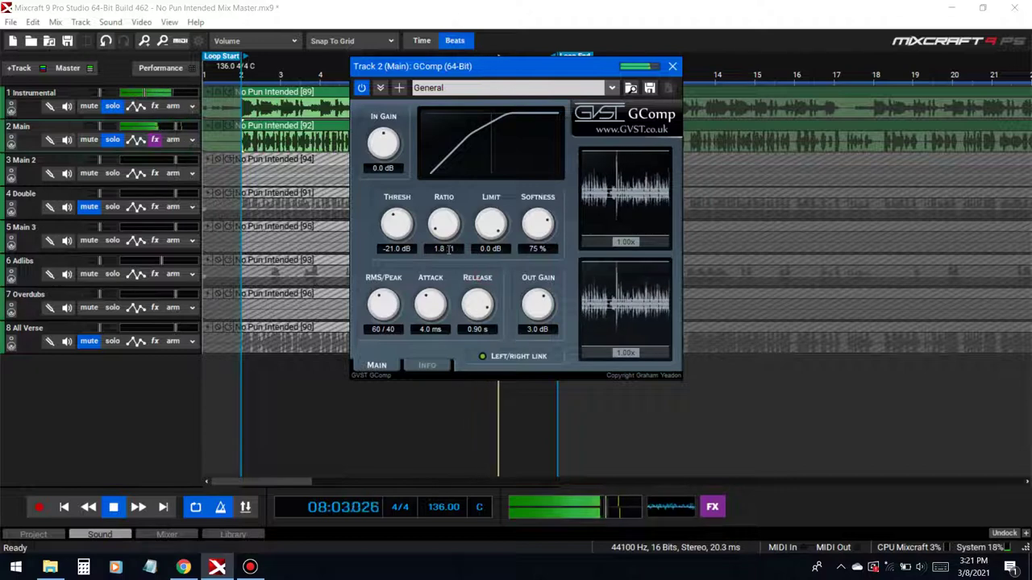
{"action": "type", "text": "2.2"}
{"action": "key", "text": "Return"}
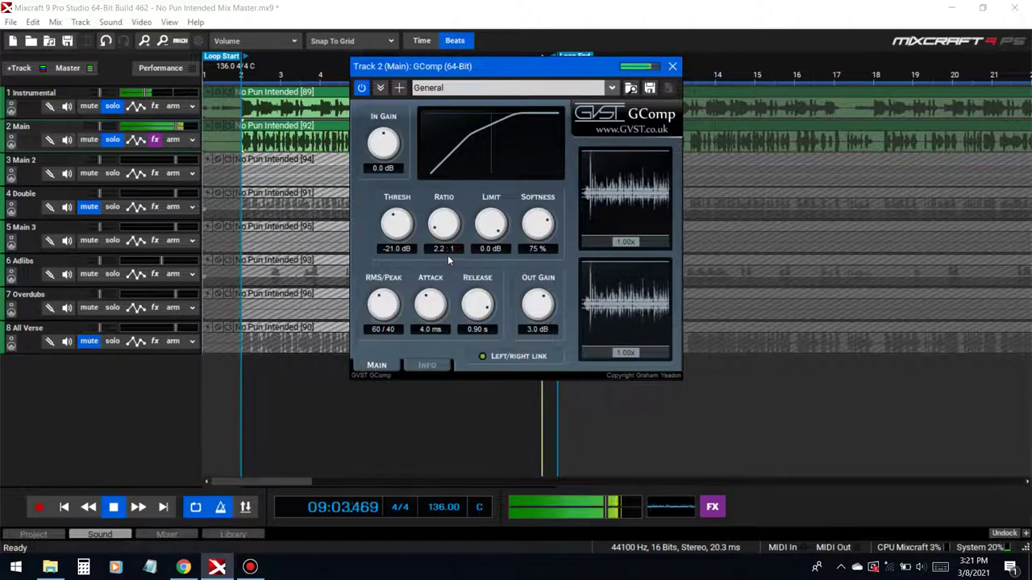
{"action": "left_click", "coordinate": [444, 250]}
{"action": "type", "text": "2"}
{"action": "key", "text": "Return"}
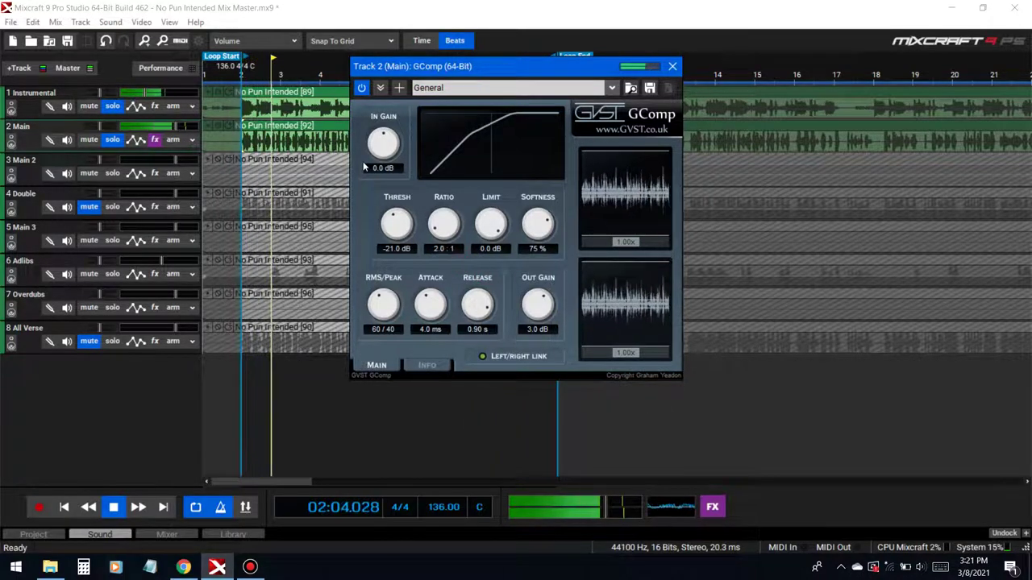
Set GComp's input gain to 1.0 dB and its softness to 30 %, then stop playback.
{"action": "left_click", "coordinate": [383, 168]}
{"action": "type", "text": "1"}
{"action": "key", "text": "Return"}
{"action": "left_click", "coordinate": [538, 248]}
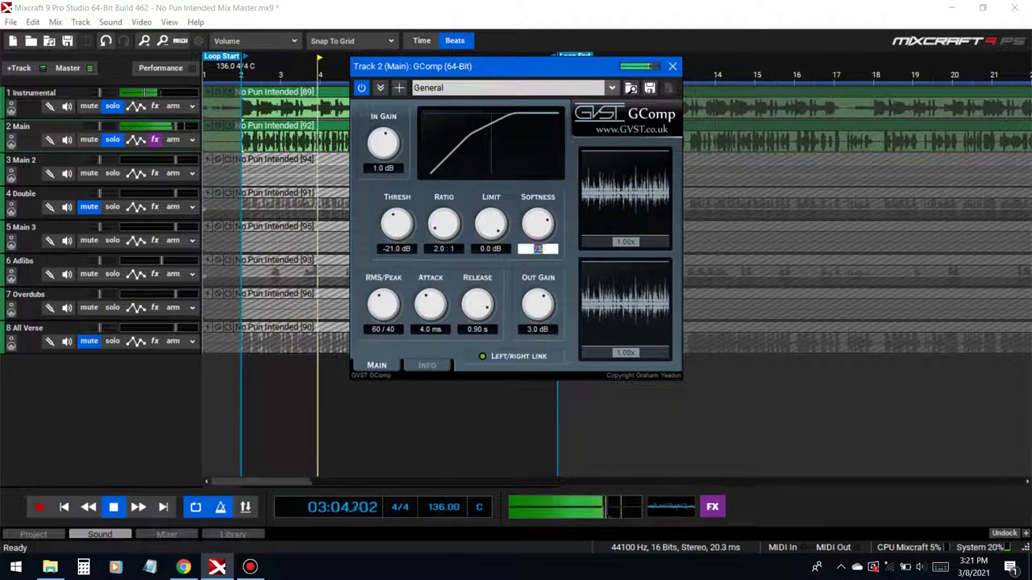
{"action": "type", "text": "50"}
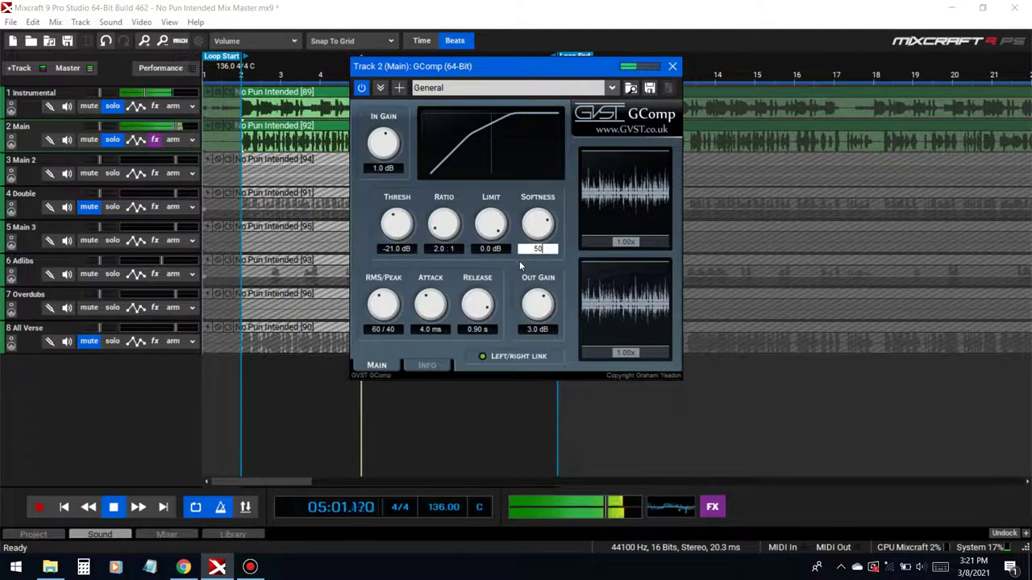
{"action": "key", "text": "Return"}
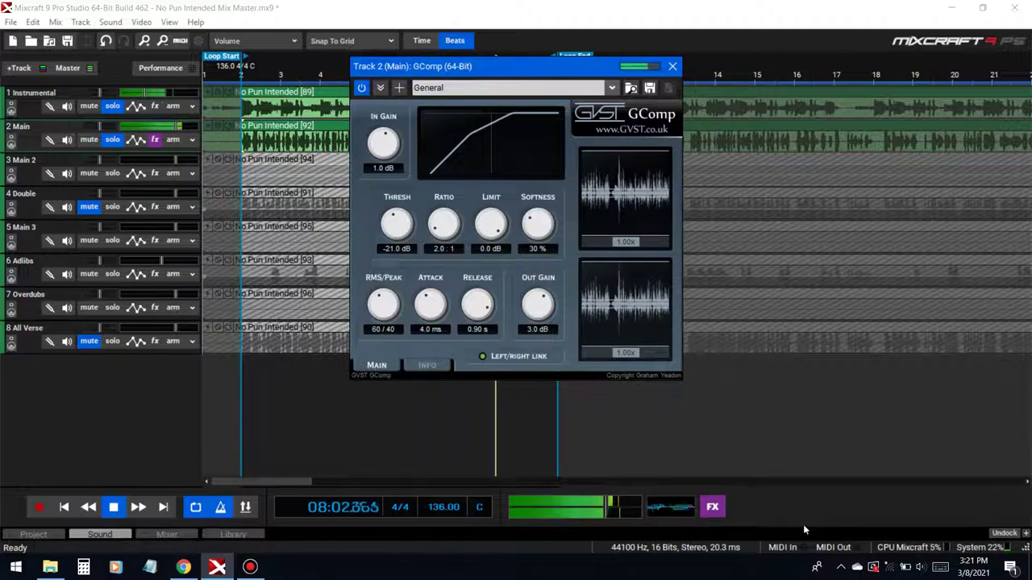
{"action": "key", "text": "space"}
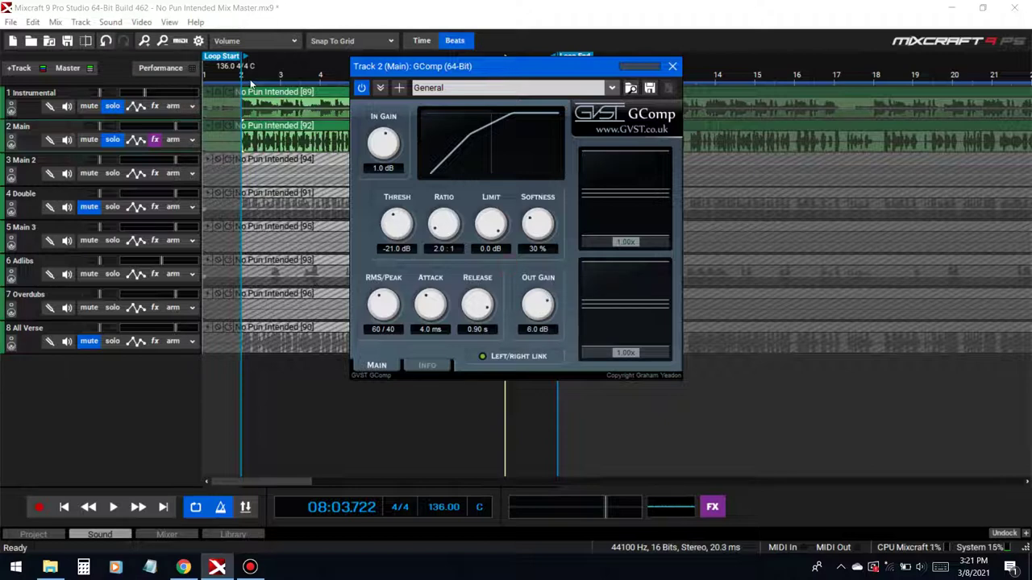
While the loop plays, try GComp output gains of 5.0 dB and 4.5 dB, then settle on 4.2 dB.
{"action": "key", "text": "space"}
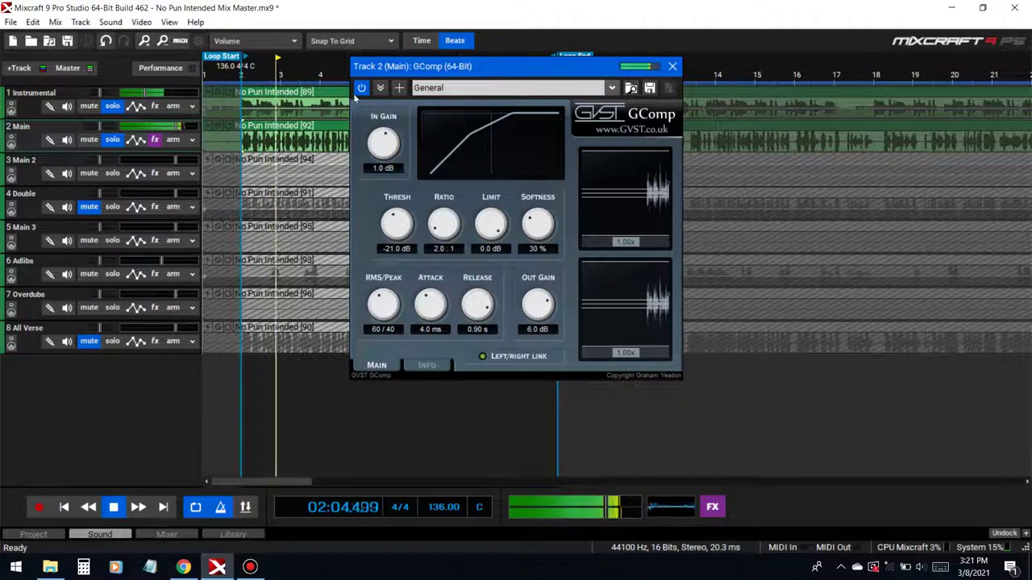
{"action": "left_click", "coordinate": [535, 328]}
{"action": "type", "text": "5"}
{"action": "key", "text": "Return"}
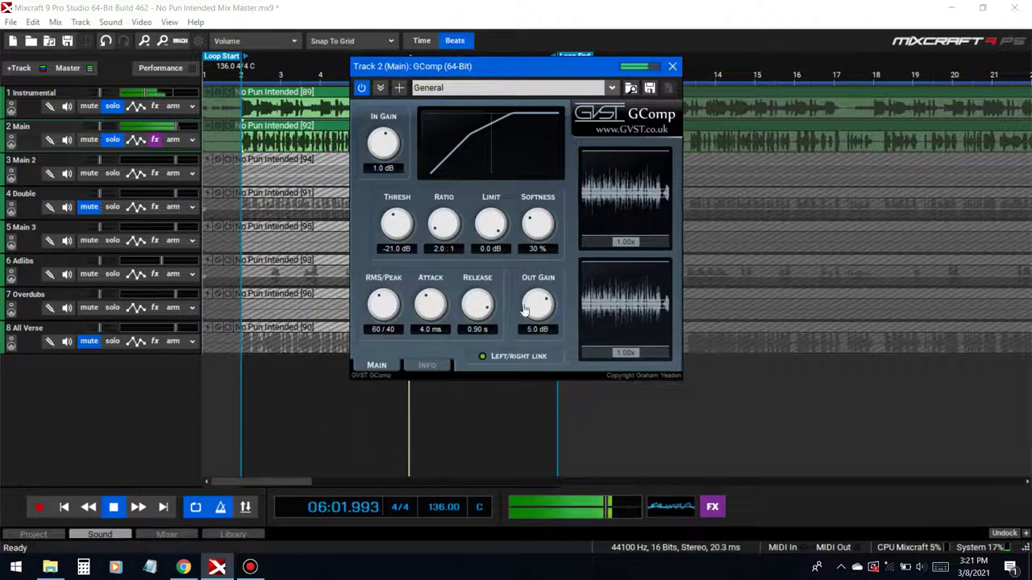
{"action": "double_click", "coordinate": [534, 329]}
{"action": "type", "text": ".5"}
{"action": "key", "text": "Return"}
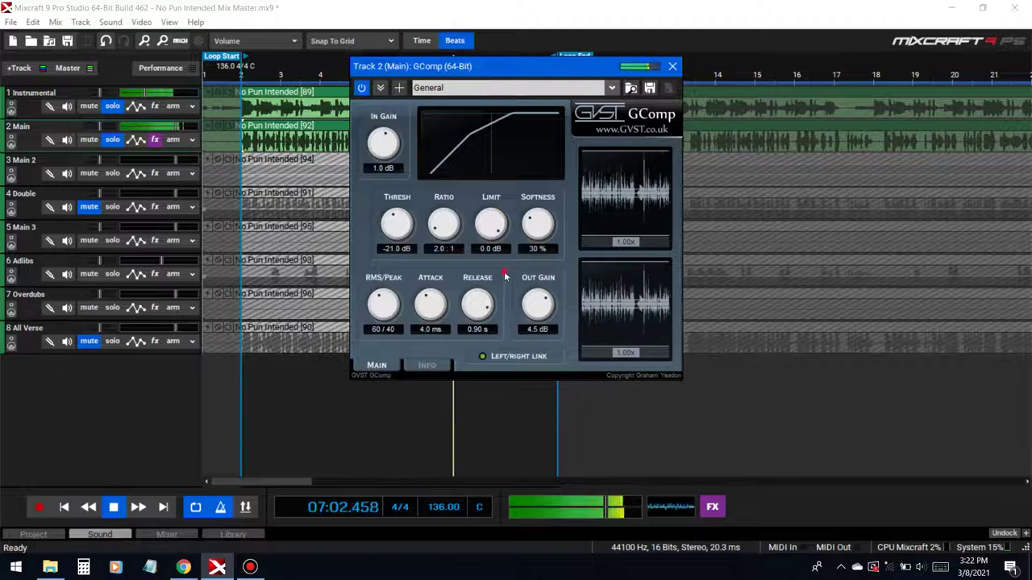
{"action": "double_click", "coordinate": [538, 329]}
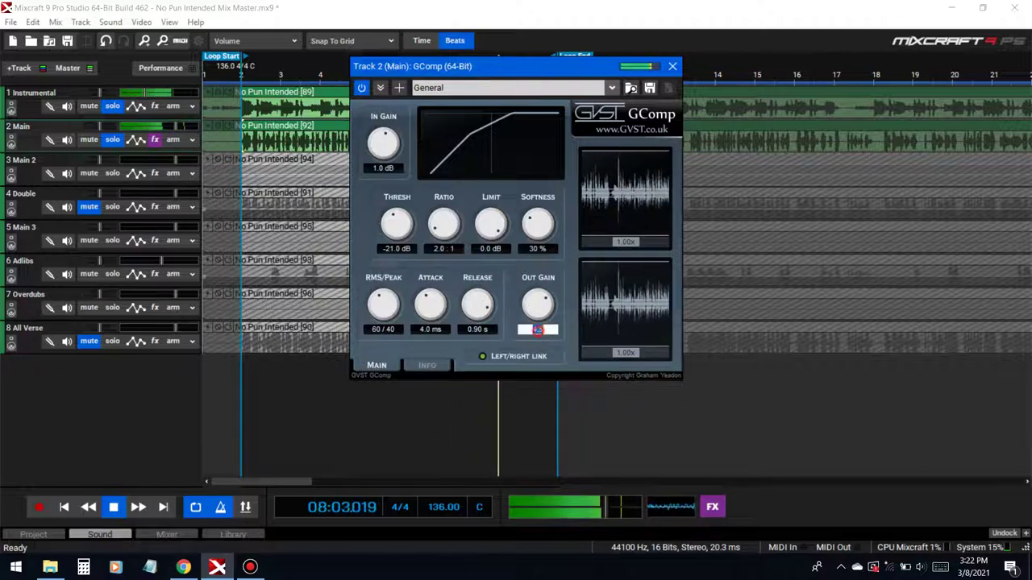
{"action": "key", "text": "Return"}
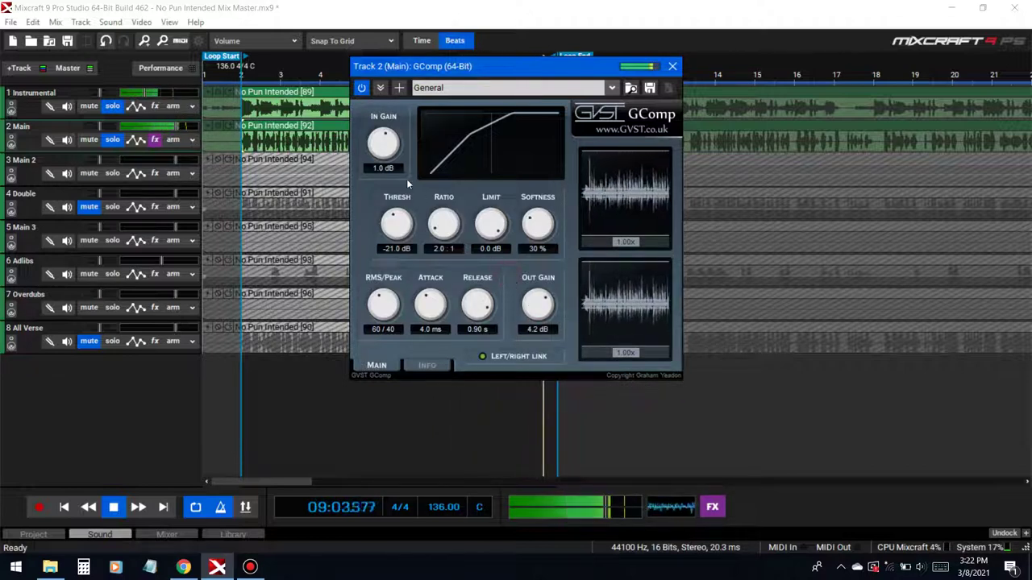
Toggle GComp's bypass during playback to compare the vocal with and without it, then close the GComp window.
{"action": "left_click", "coordinate": [361, 90]}
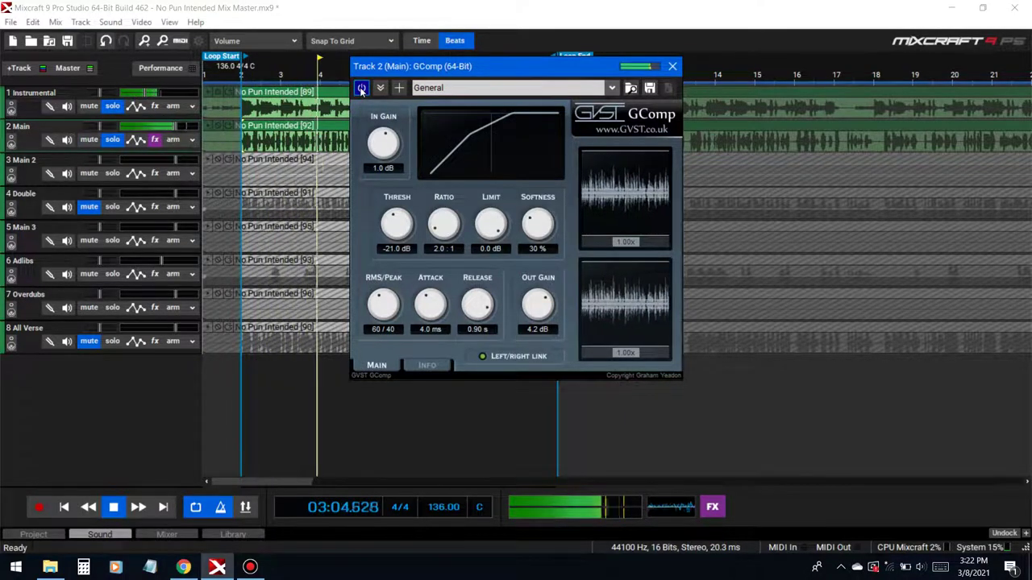
{"action": "left_click", "coordinate": [361, 89]}
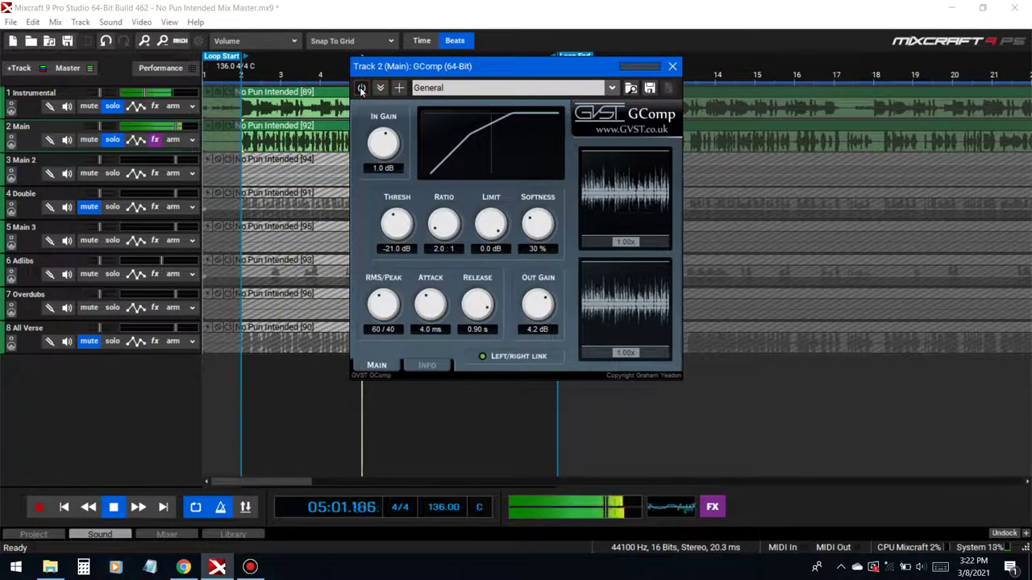
{"action": "left_click", "coordinate": [670, 66]}
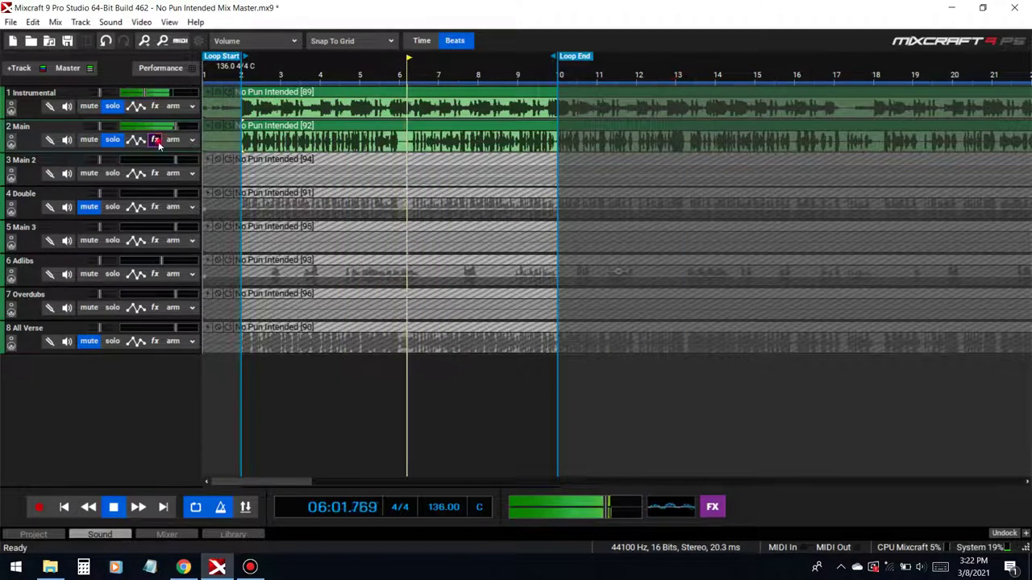
Open the Main track's effect list, save the project, and audition the chain from the loop start.
{"action": "left_click", "coordinate": [156, 140]}
{"action": "key", "text": "space"}
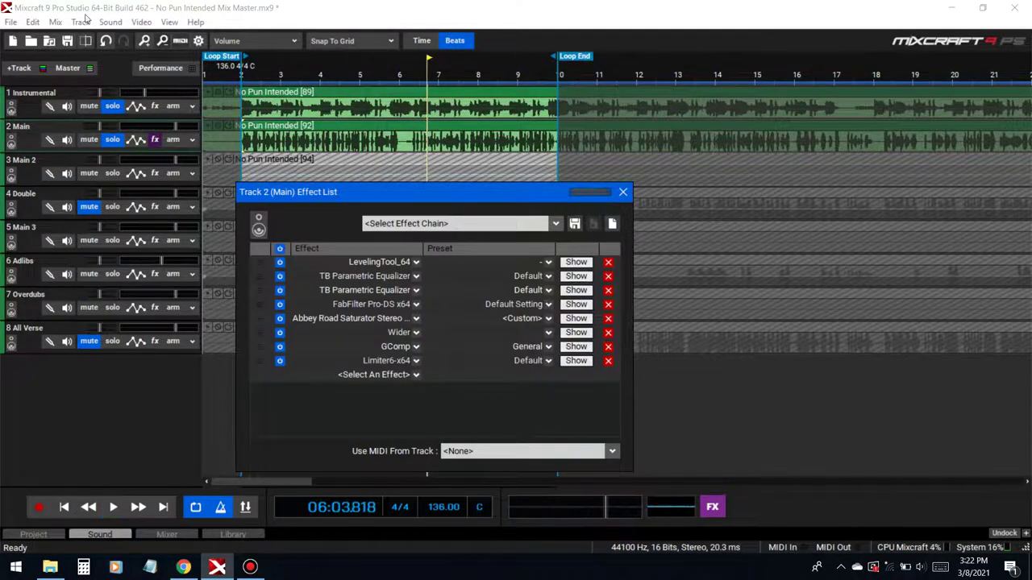
{"action": "left_click", "coordinate": [67, 41]}
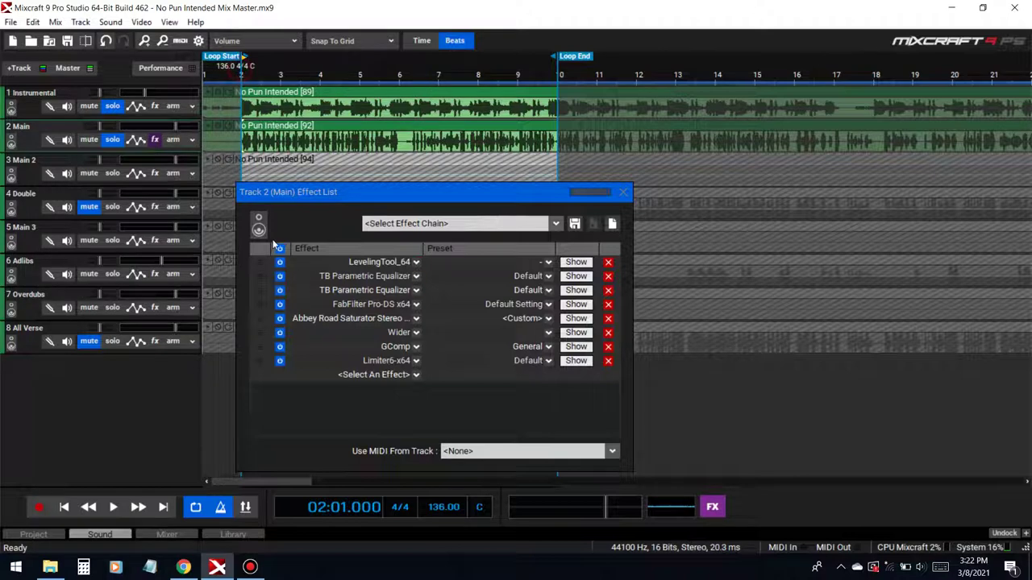
{"action": "key", "text": "space"}
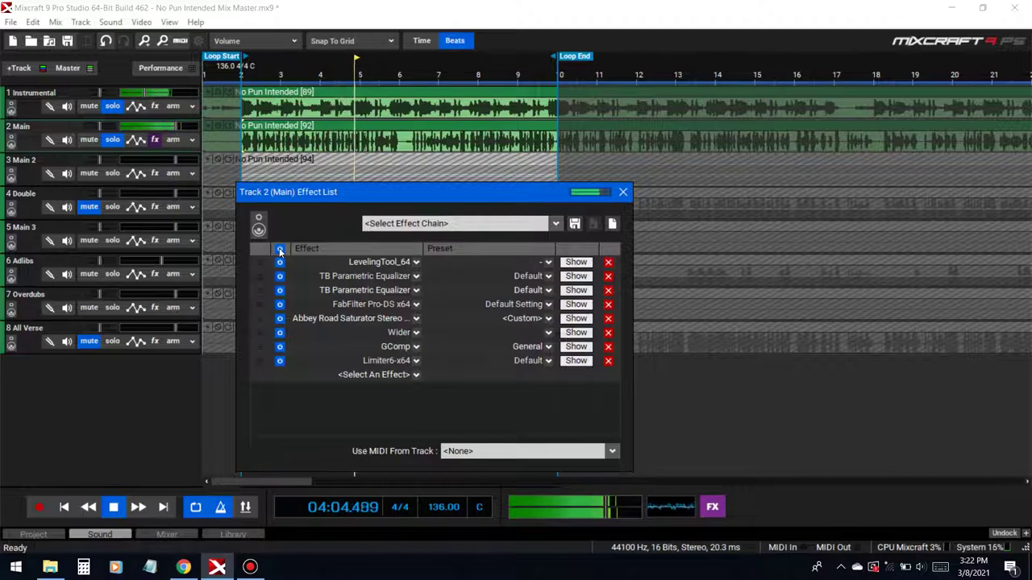
{"action": "key", "text": "space"}
Add FabFilter Pro-MB to the Main track's effect chain and place it between Wider and GComp.
{"action": "left_click", "coordinate": [370, 376]}
{"action": "type", "text": "mb"}
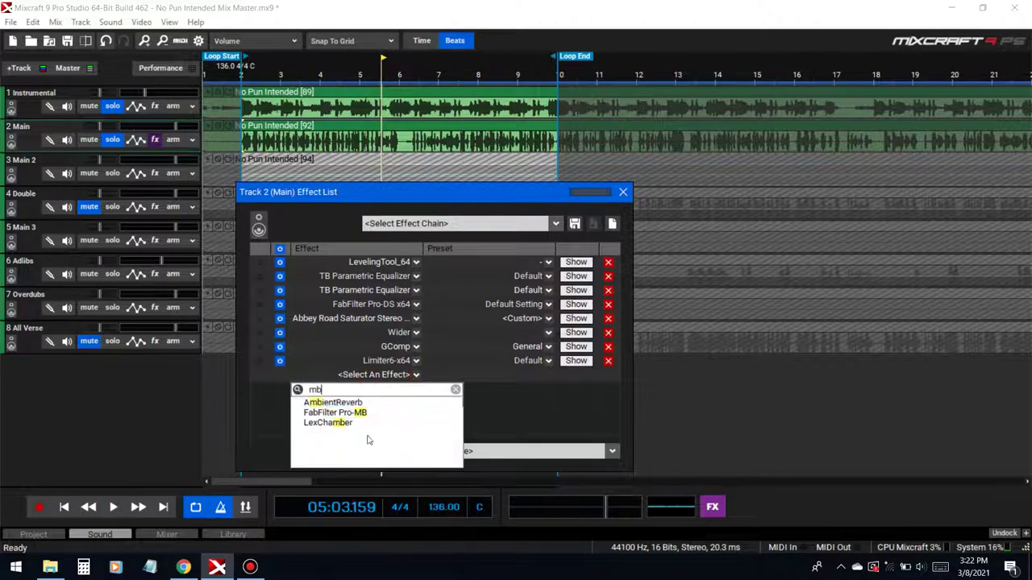
{"action": "left_click", "coordinate": [358, 415]}
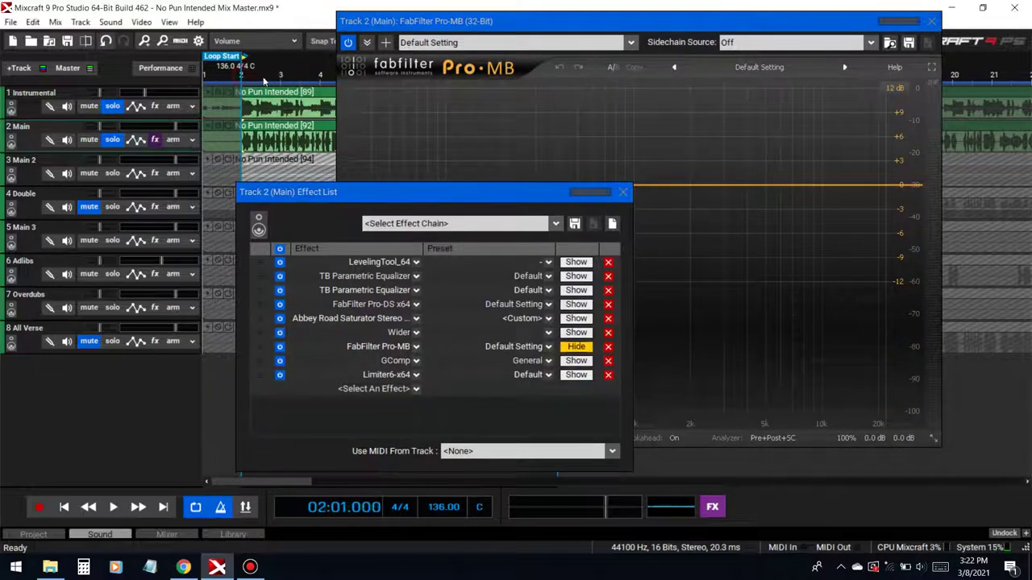
With the loop playing, create a compression band in Pro-MB and centre it at about 301 Hz while soloing it.
{"action": "key", "text": "space"}
{"action": "left_click", "coordinate": [472, 22]}
{"action": "key", "text": "space"}
{"action": "left_click", "coordinate": [511, 144]}
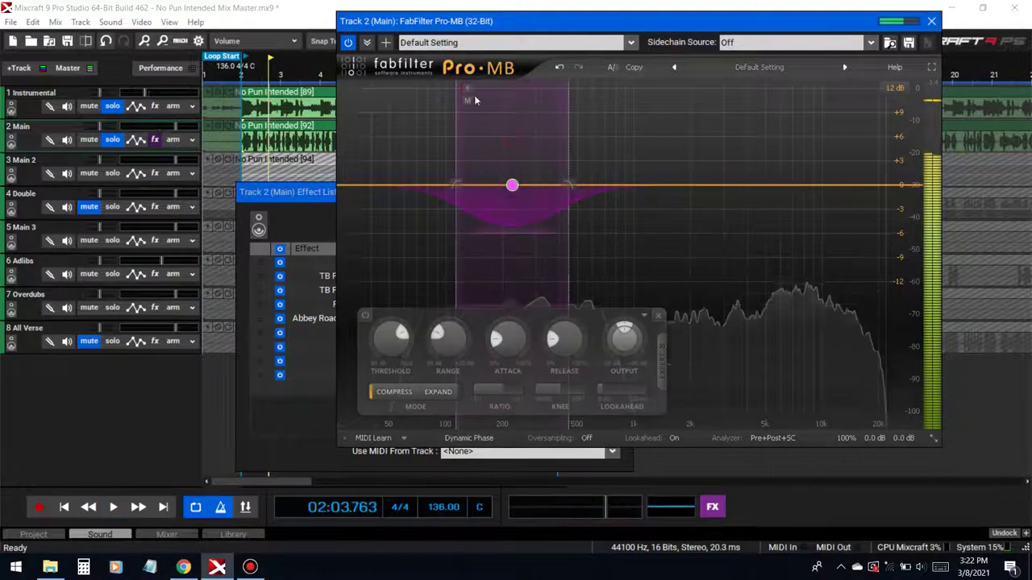
{"action": "left_click_drag", "start_coordinate": [474, 100], "coordinate": [497, 113]}
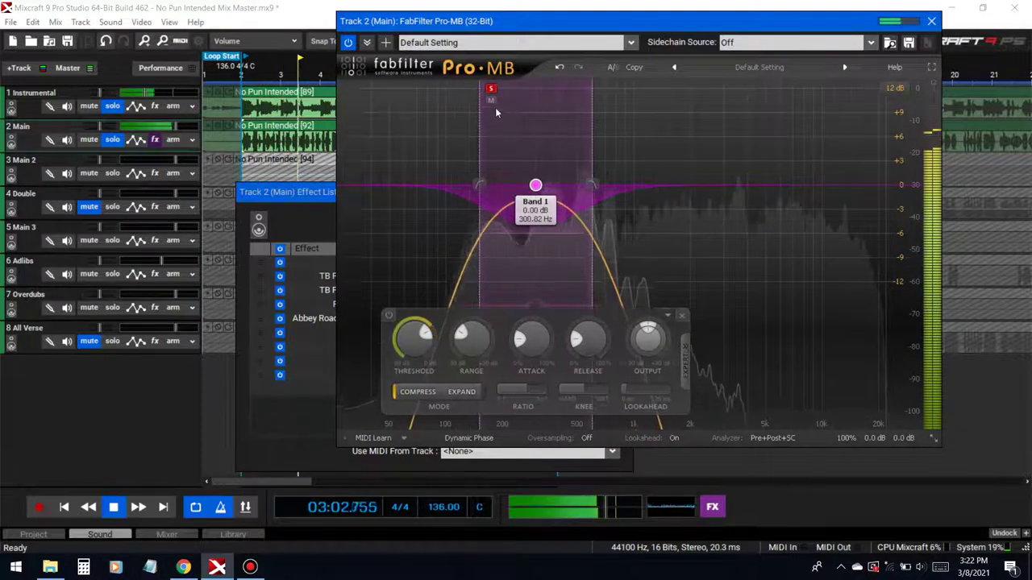
{"action": "left_click", "coordinate": [491, 91]}
Lower Pro-MB band 1's threshold and adjust its release while listening to the full vocal.
{"action": "left_click_drag", "start_coordinate": [418, 354], "coordinate": [428, 381]}
{"action": "mouse_move", "coordinate": [601, 326]}
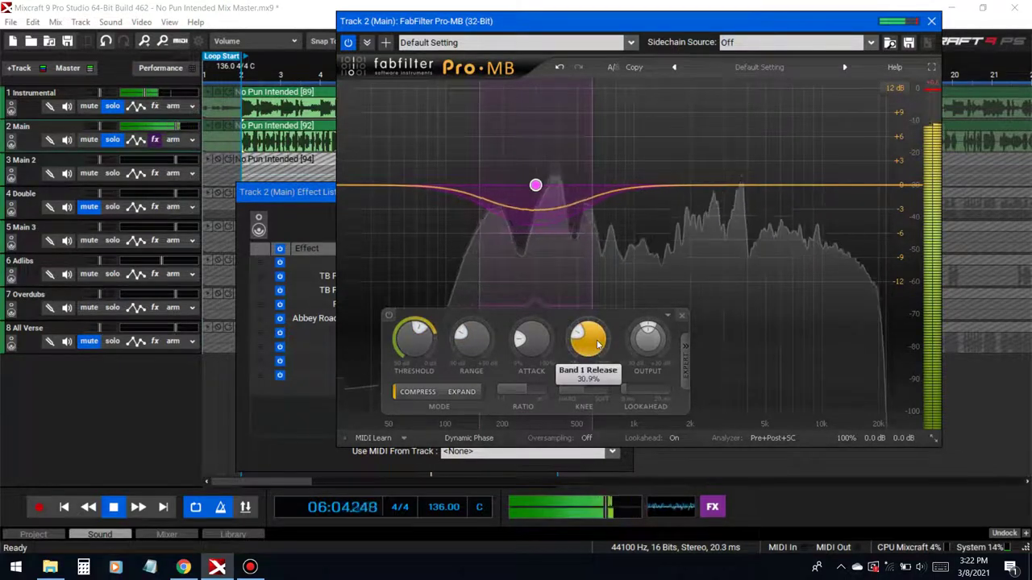
{"action": "left_click_drag", "start_coordinate": [588, 352], "coordinate": [596, 372]}
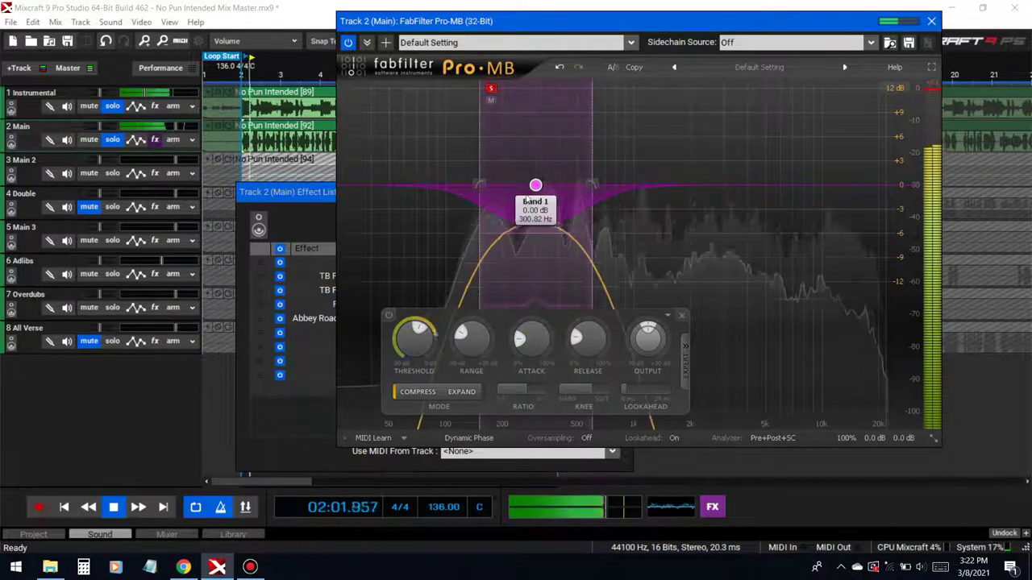
Raise band 1's high crossover to about 675 Hz and refine its range and threshold, comparing soloed and full sound.
{"action": "left_click_drag", "start_coordinate": [594, 179], "coordinate": [602, 194]}
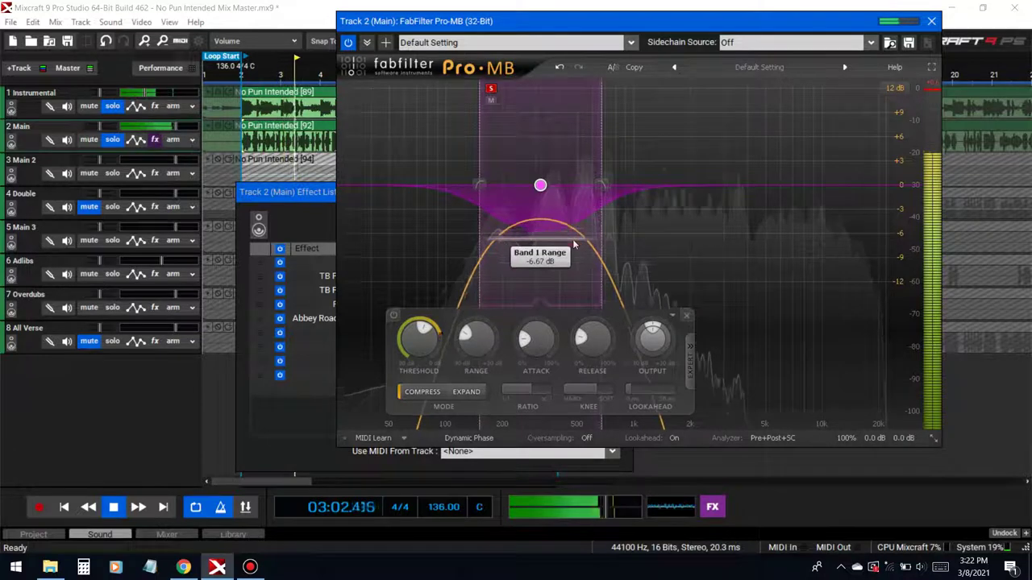
{"action": "left_click", "coordinate": [492, 88]}
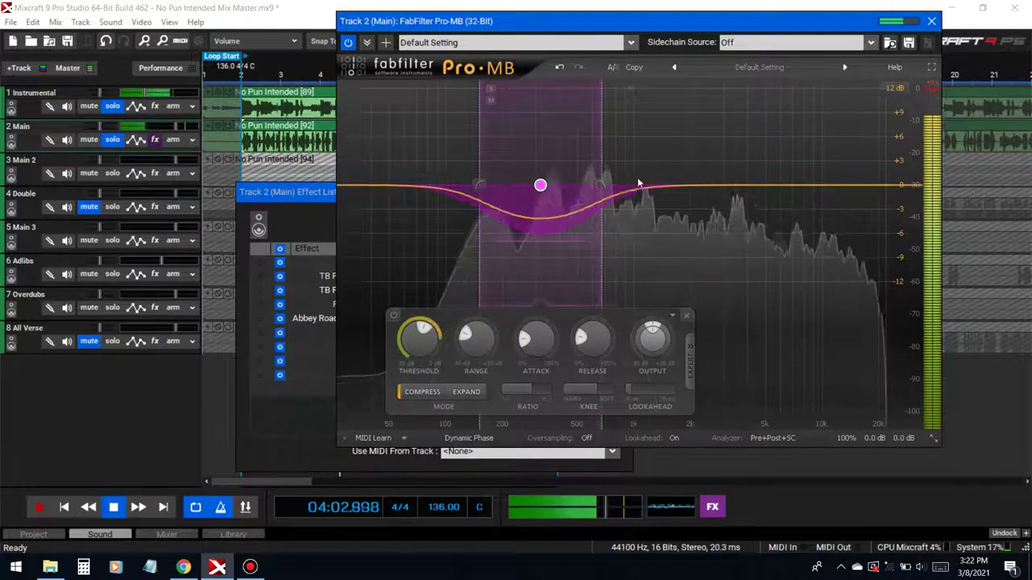
{"action": "left_click", "coordinate": [491, 88]}
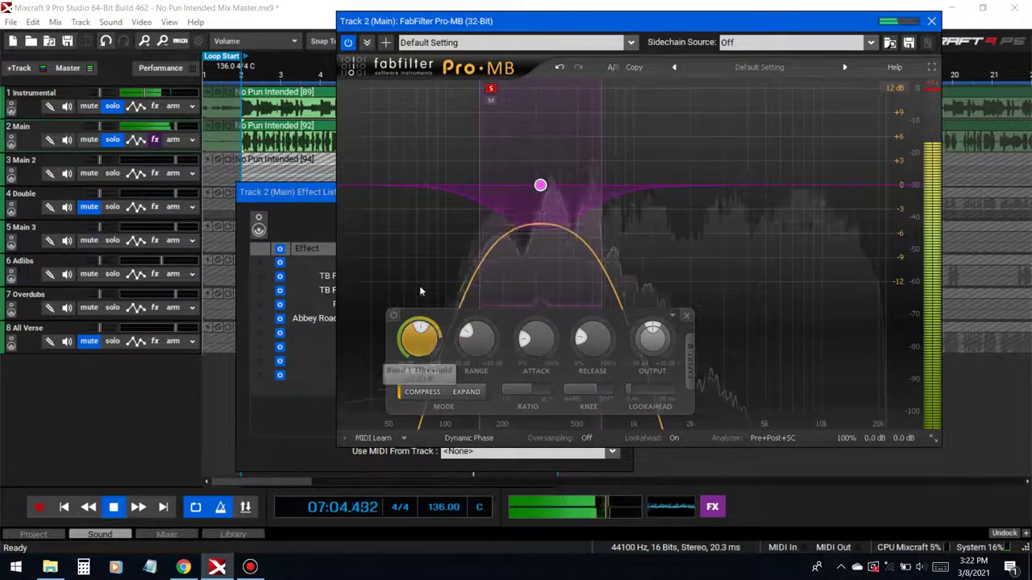
{"action": "left_click", "coordinate": [490, 90]}
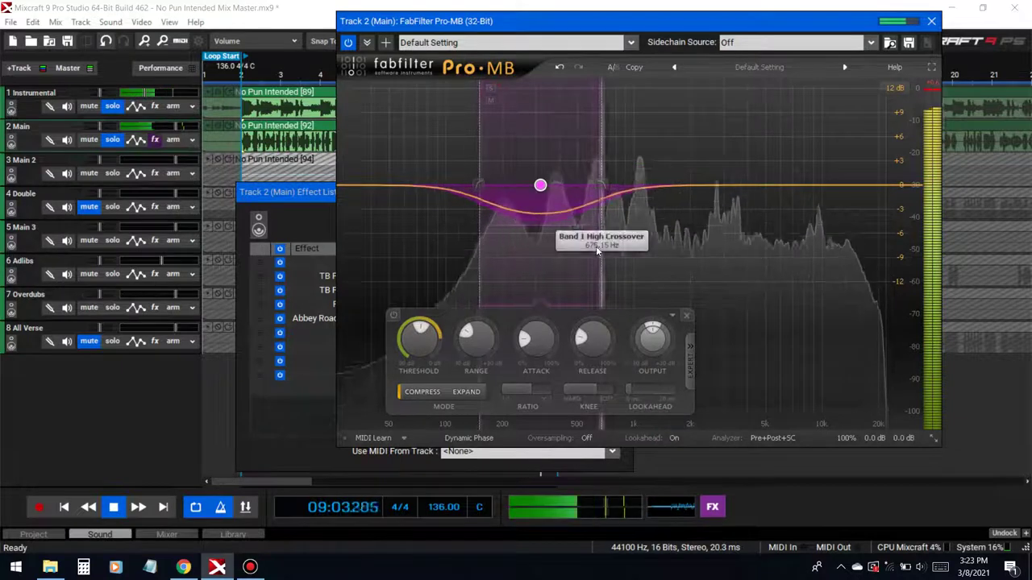
Move band 1's centre up to about 373 Hz and compare the soloed band with the full vocal.
{"action": "left_click", "coordinate": [490, 90]}
{"action": "left_click_drag", "start_coordinate": [540, 186], "coordinate": [552, 186]}
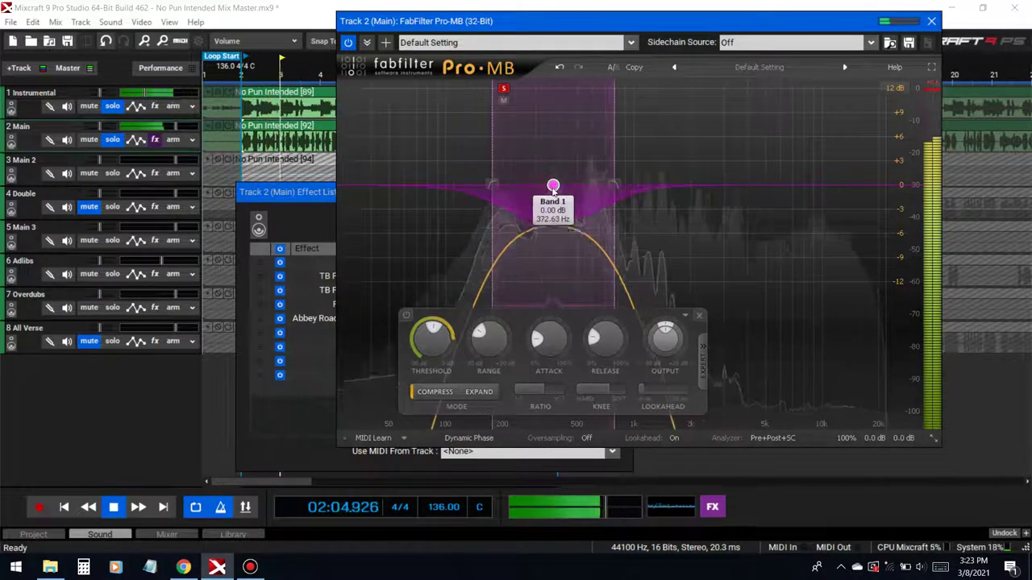
{"action": "left_click", "coordinate": [503, 92]}
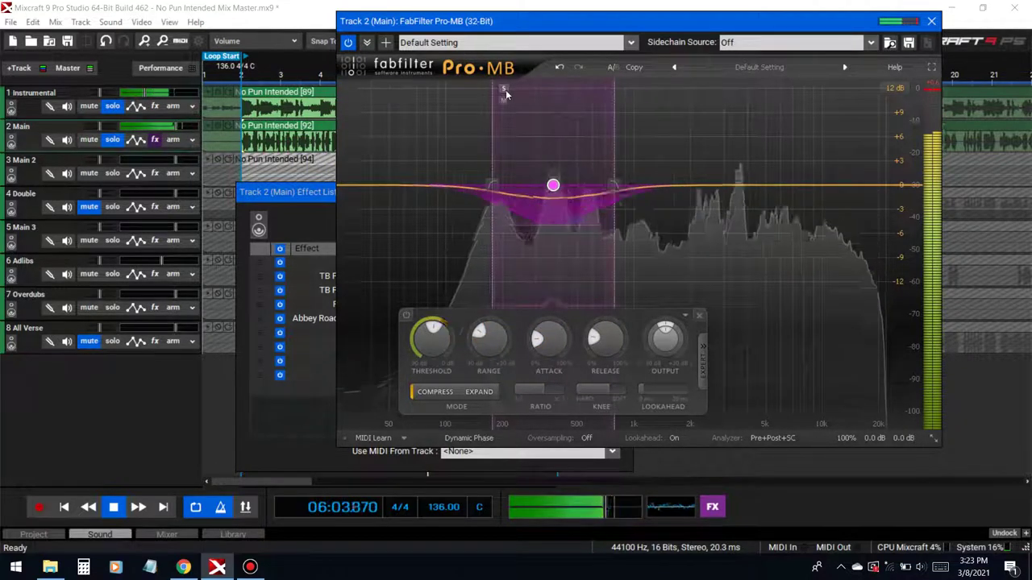
{"action": "left_click", "coordinate": [503, 88]}
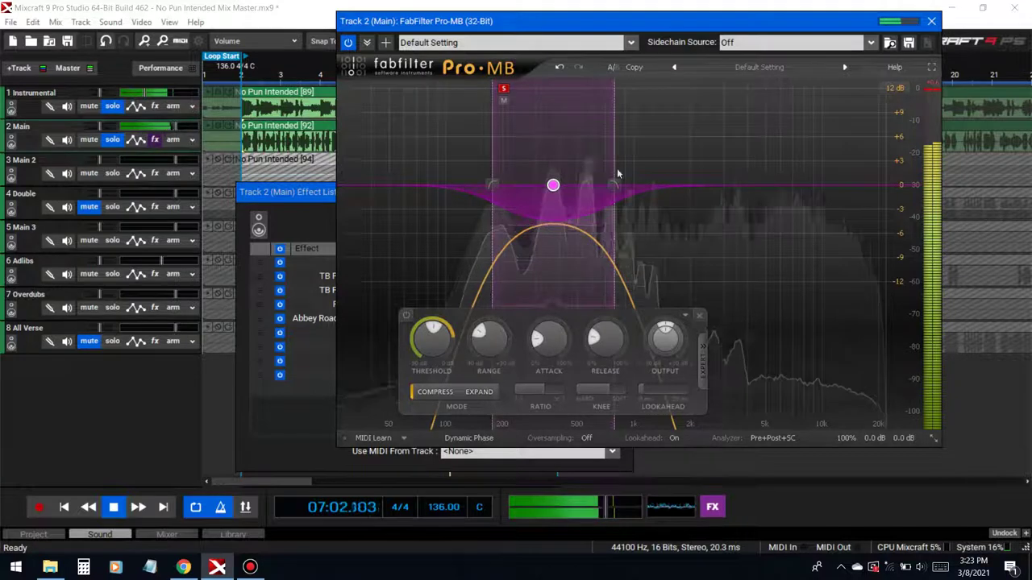
{"action": "left_click", "coordinate": [503, 88]}
Add a band directly above band 1, lower their shared crossover, and set band 2's threshold to about -25 dB, checking it in solo.
{"action": "left_click", "coordinate": [633, 89]}
{"action": "left_click", "coordinate": [633, 89]}
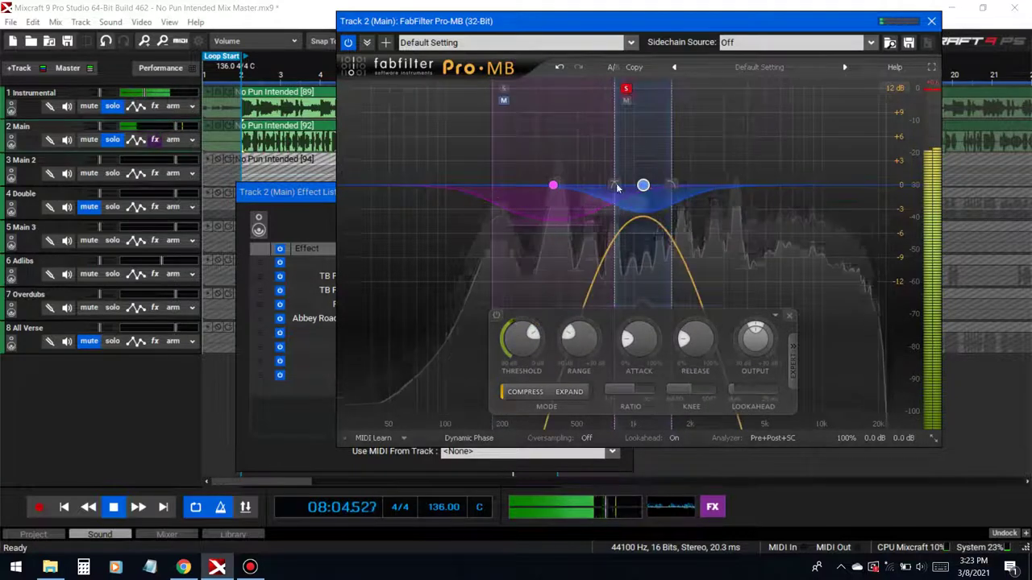
{"action": "mouse_move", "coordinate": [614, 186]}
{"action": "left_mouse_down"}
{"action": "mouse_move", "coordinate": [592, 187]}
{"action": "mouse_move", "coordinate": [623, 185]}
{"action": "left_mouse_up"}
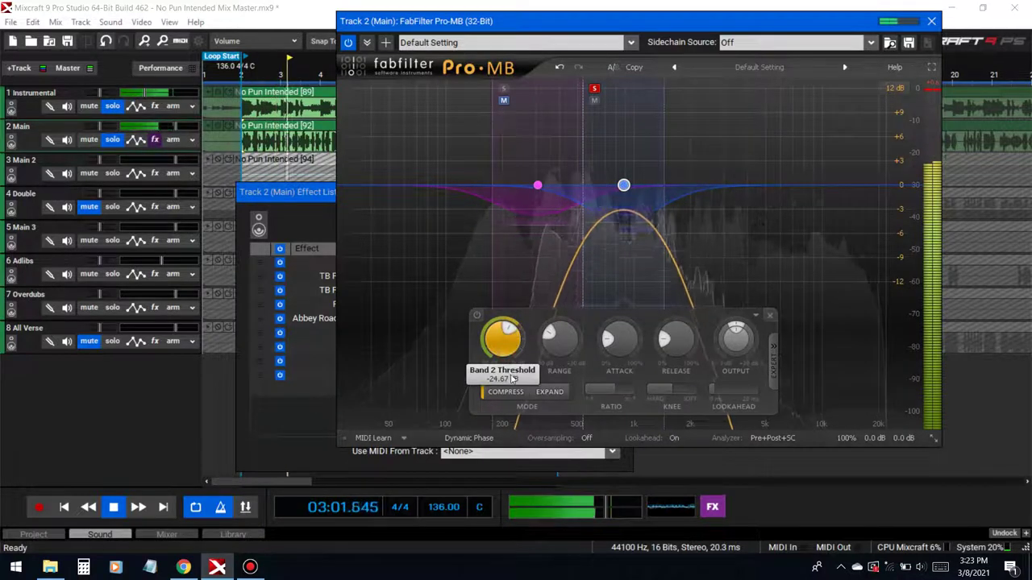
{"action": "left_click", "coordinate": [595, 89]}
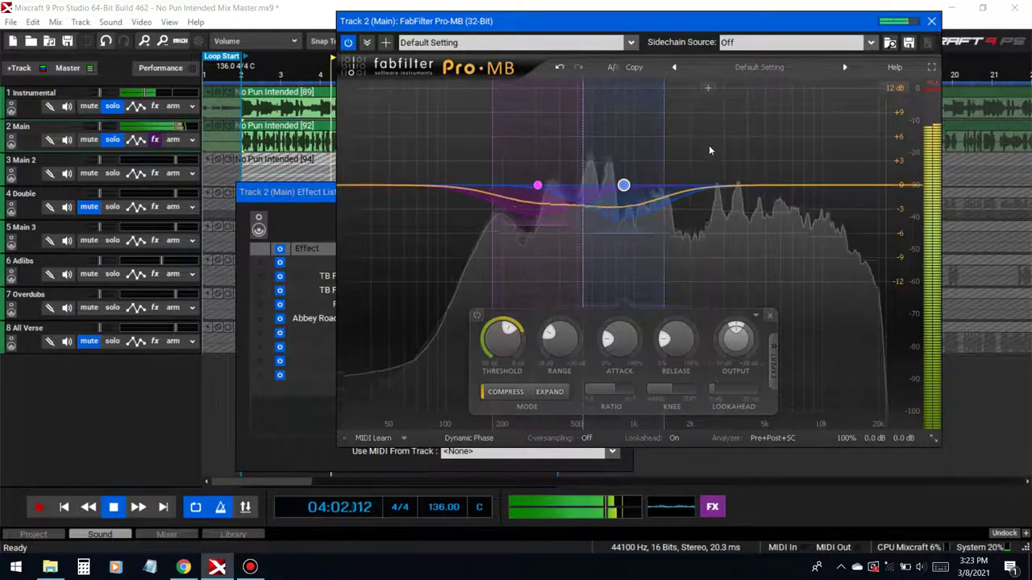
{"action": "left_click", "coordinate": [595, 88]}
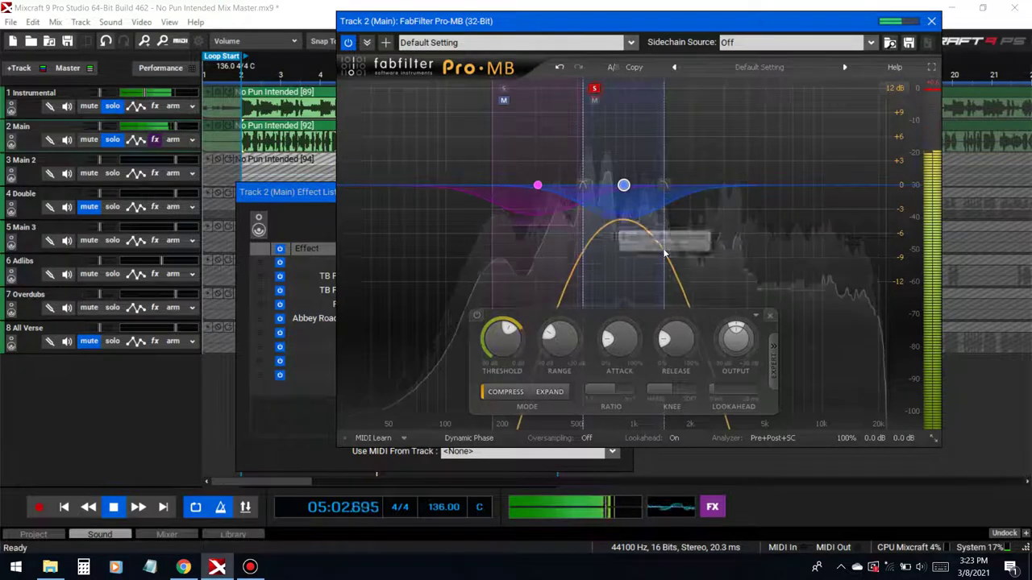
{"action": "left_click", "coordinate": [594, 88]}
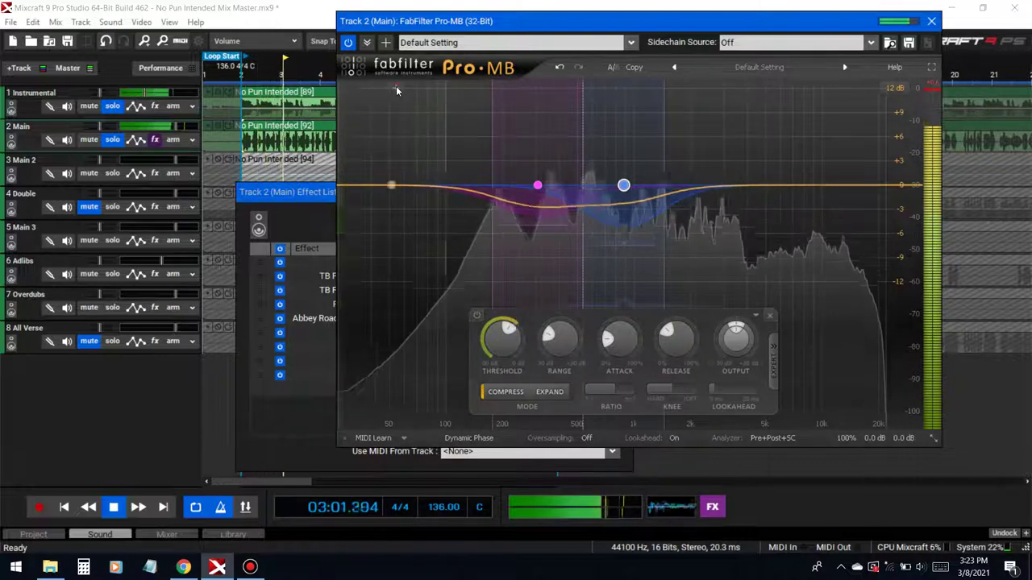
Add a low-frequency band reaching up to band 1's low crossover, solo it, and stop playback.
{"action": "left_click", "coordinate": [393, 184]}
{"action": "left_click_drag", "start_coordinate": [444, 188], "coordinate": [492, 192]}
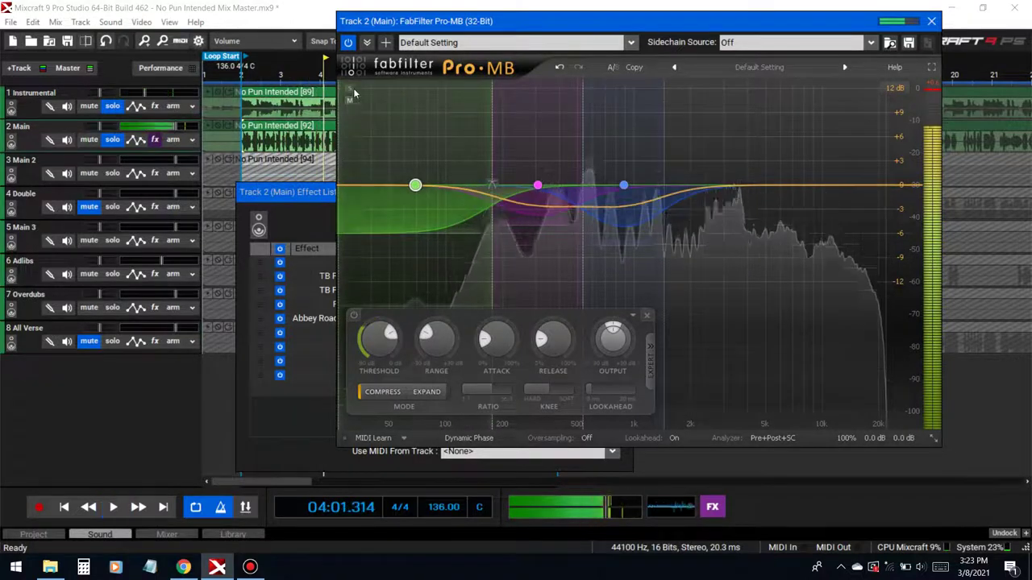
{"action": "key", "text": "space"}
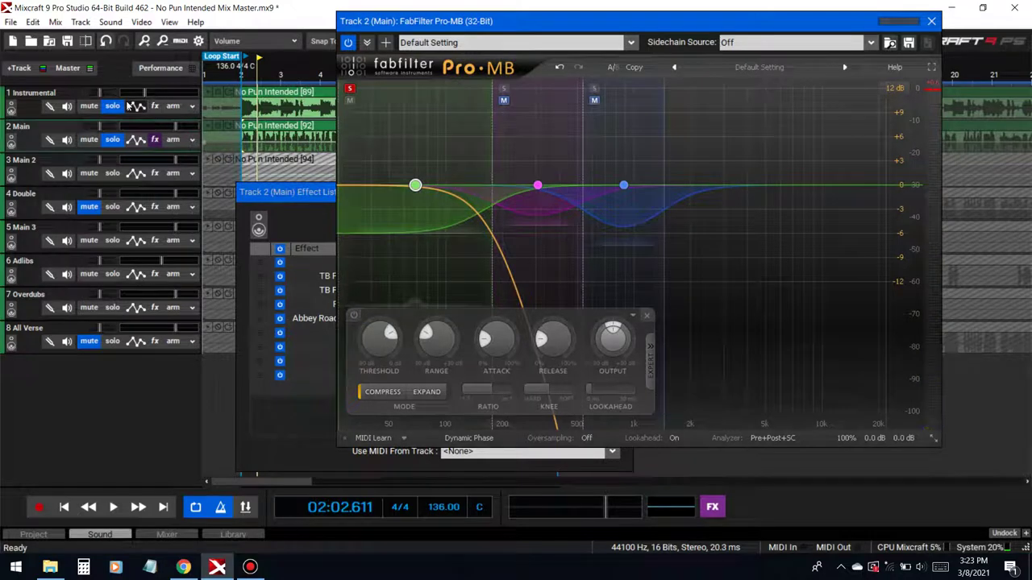
Lower the threshold of low-frequency band 3, lengthen its release, and deepen its range slightly, comparing soloed and full sound.
{"action": "key", "text": "space"}
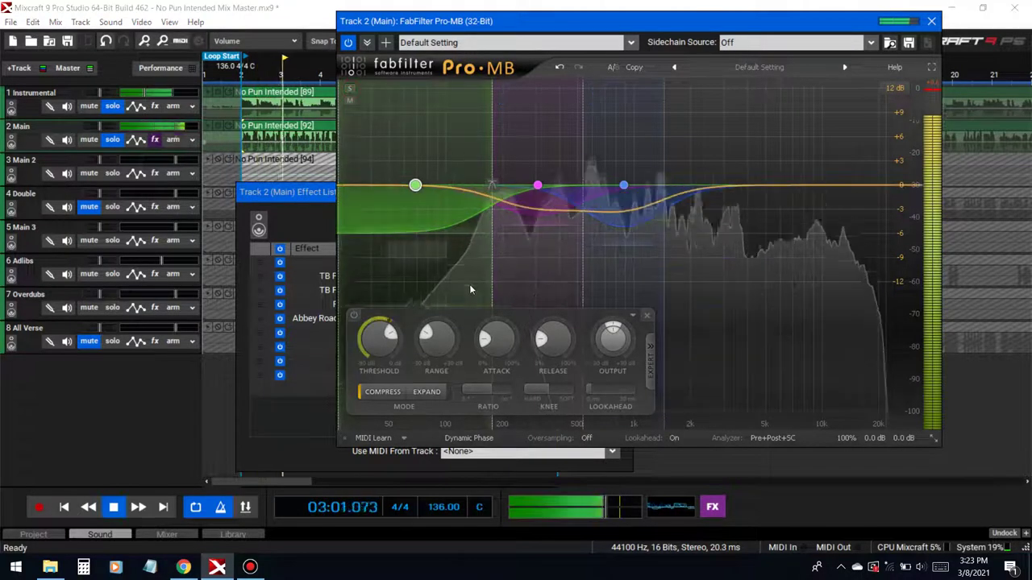
{"action": "left_click_drag", "start_coordinate": [378, 338], "coordinate": [373, 425]}
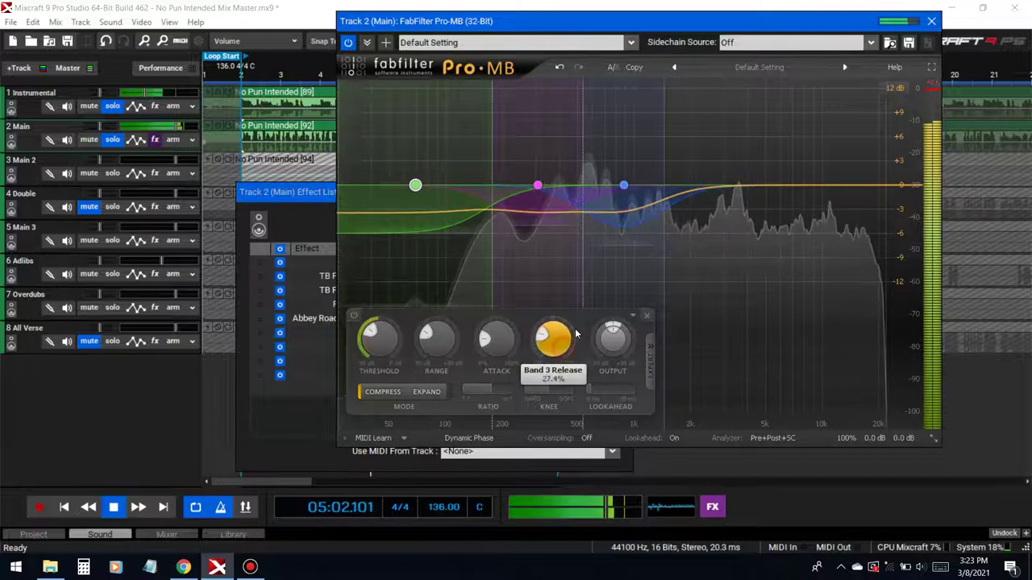
{"action": "left_click_drag", "start_coordinate": [576, 330], "coordinate": [548, 309]}
{"action": "left_click", "coordinate": [350, 88]}
{"action": "left_click_drag", "start_coordinate": [457, 235], "coordinate": [458, 239]}
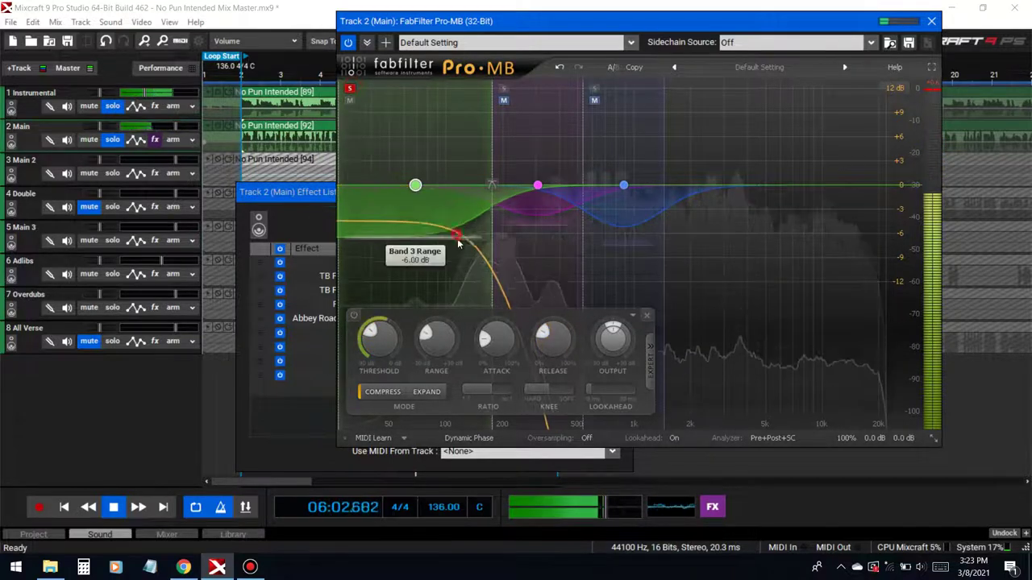
{"action": "left_click", "coordinate": [351, 92]}
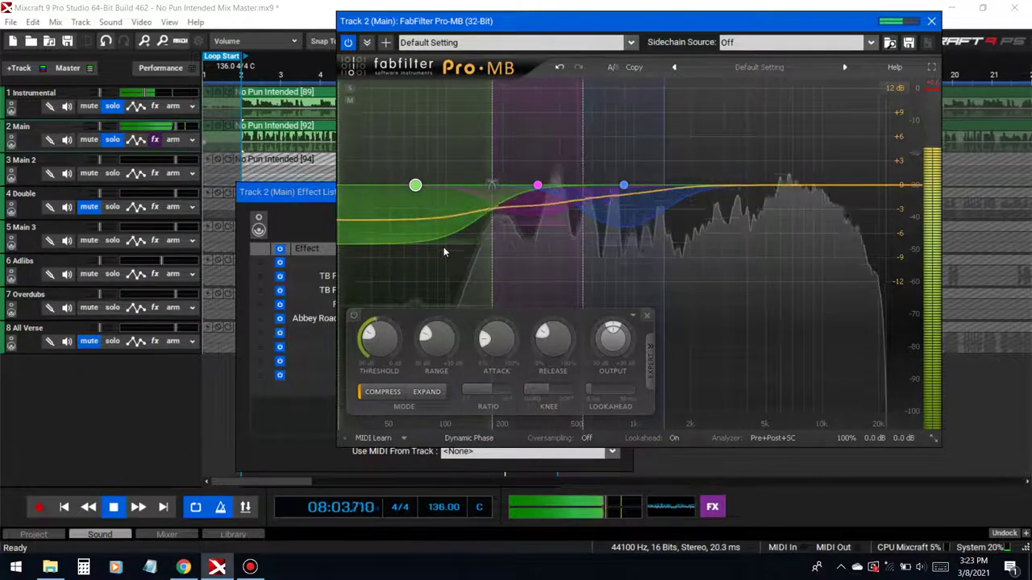
Reduce band 3's range to about -3.5 dB and refine its attack and knee during playback.
{"action": "left_click_drag", "start_coordinate": [443, 253], "coordinate": [453, 216]}
{"action": "left_click_drag", "start_coordinate": [499, 342], "coordinate": [500, 359]}
{"action": "left_click_drag", "start_coordinate": [547, 391], "coordinate": [585, 398]}
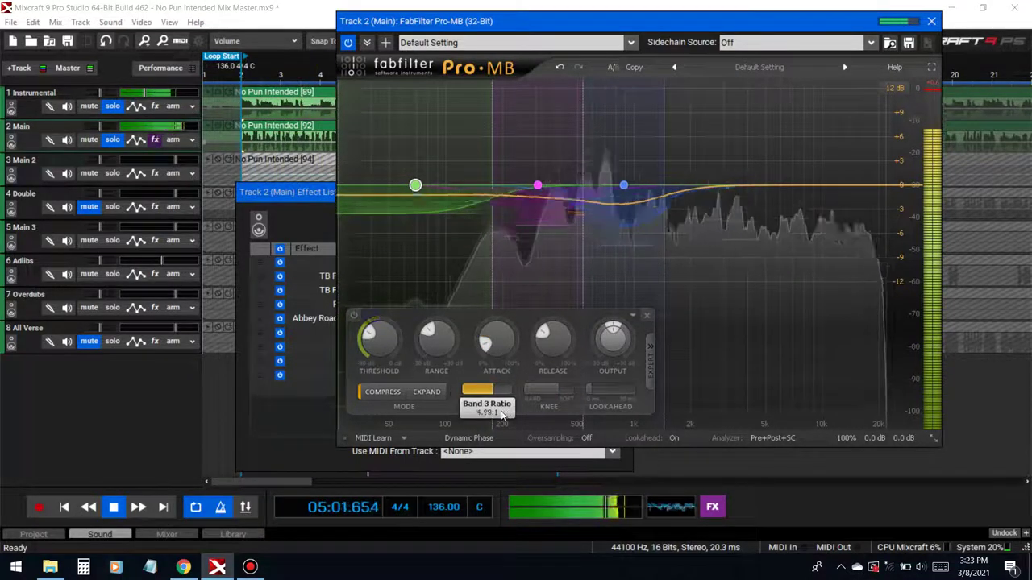
Refine band 1's knee, set its release to about 39% and range to about -5.5 dB, and lower its low crossover slightly.
{"action": "left_click", "coordinate": [537, 185]}
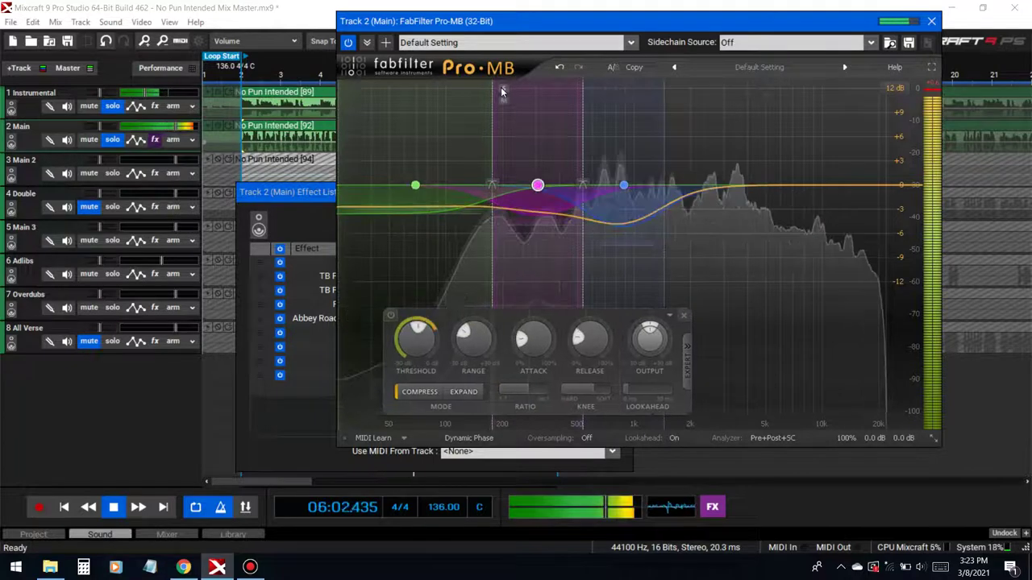
{"action": "left_click", "coordinate": [499, 89]}
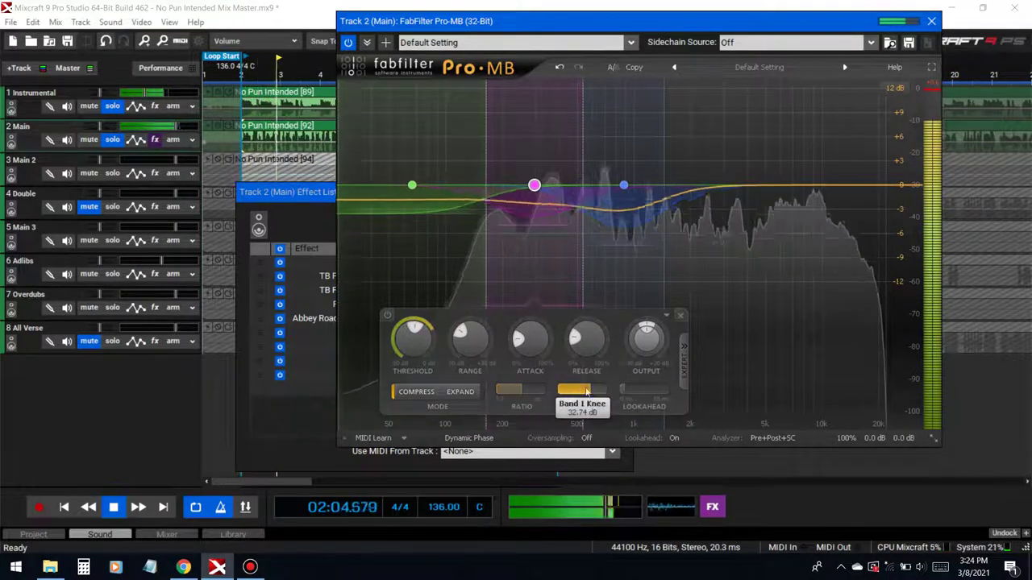
{"action": "left_click_drag", "start_coordinate": [587, 393], "coordinate": [542, 409]}
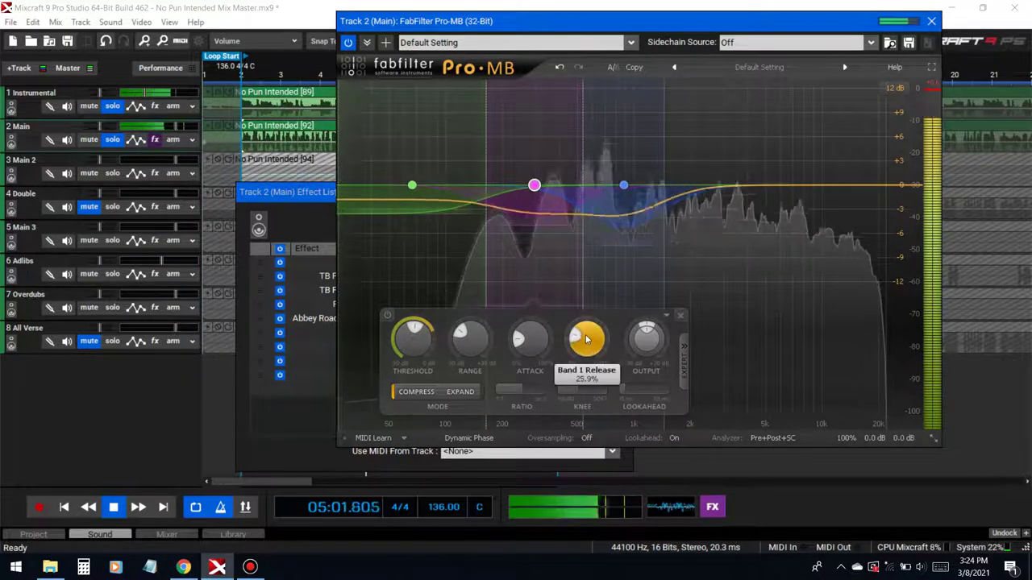
{"action": "mouse_move", "coordinate": [586, 340]}
{"action": "left_mouse_down"}
{"action": "mouse_move", "coordinate": [586, 312]}
{"action": "mouse_move", "coordinate": [587, 324]}
{"action": "left_mouse_up"}
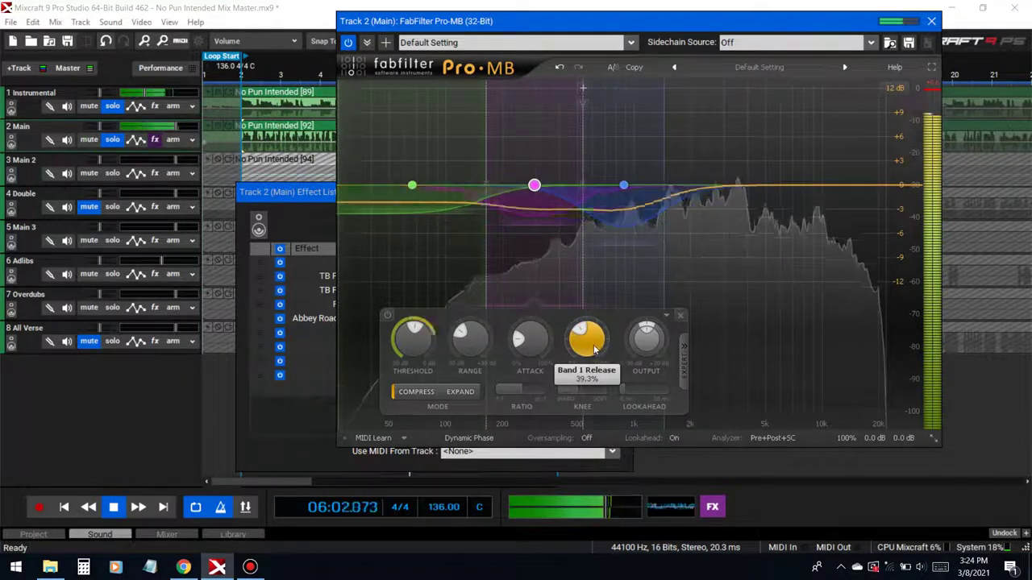
{"action": "left_click_drag", "start_coordinate": [545, 227], "coordinate": [549, 236]}
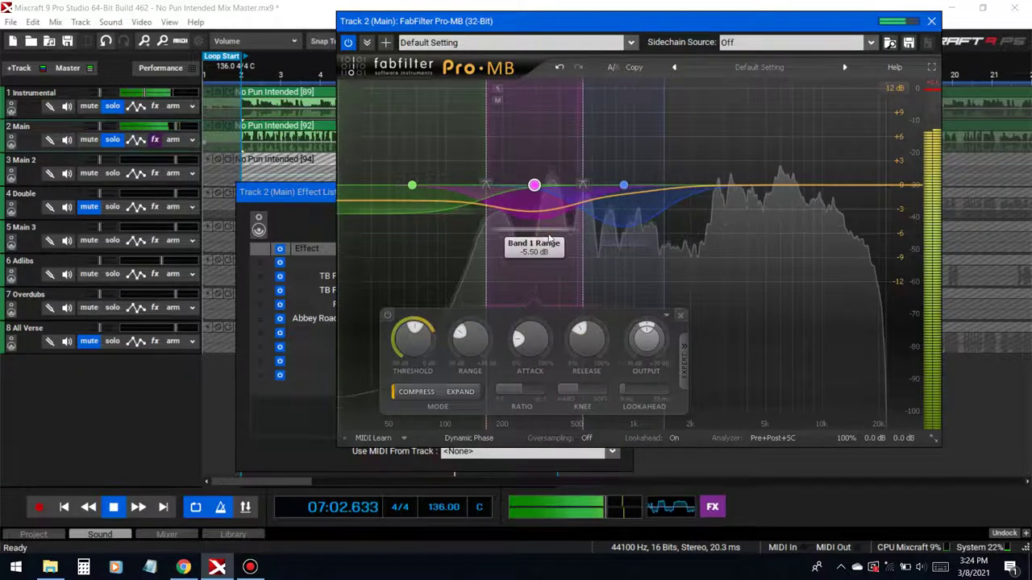
{"action": "left_click_drag", "start_coordinate": [488, 185], "coordinate": [483, 185]}
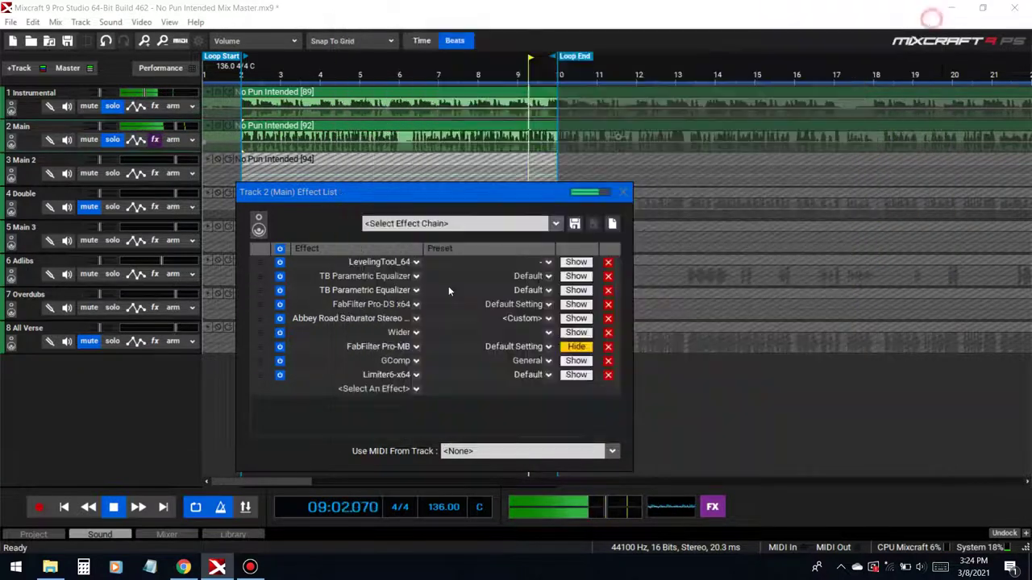
{"action": "left_click", "coordinate": [931, 20]}
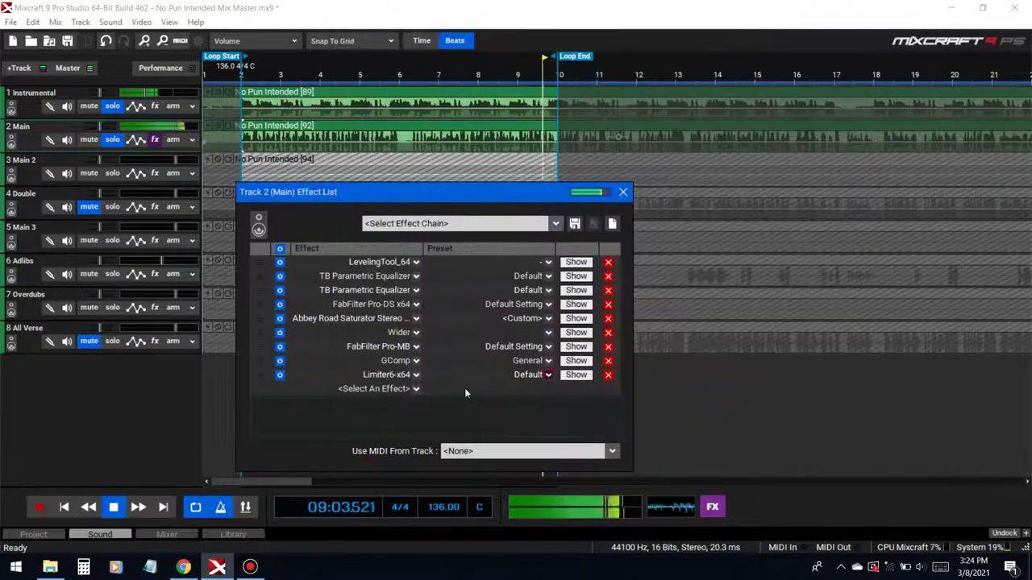
{"action": "key", "text": "space"}
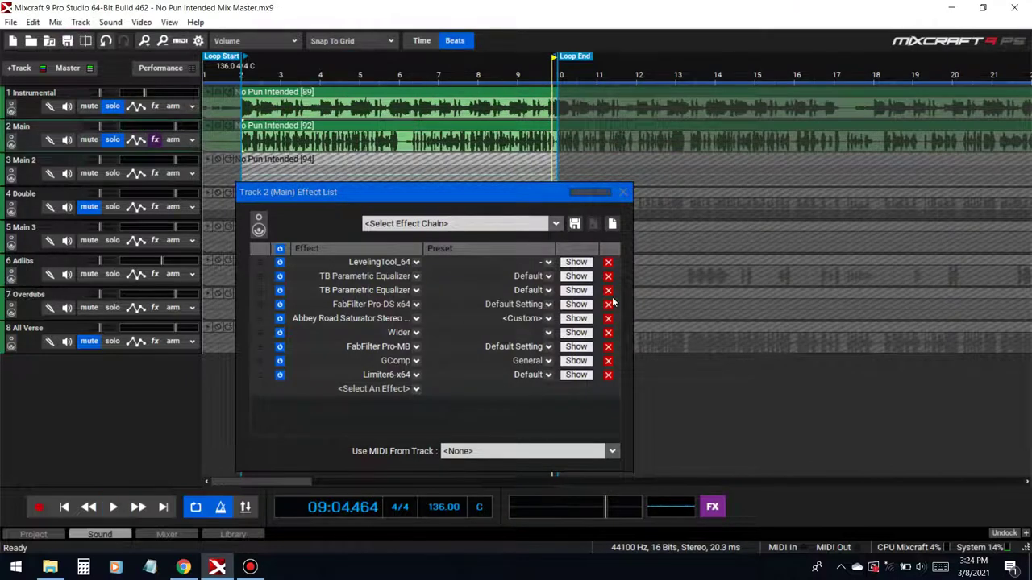
Replace the Limiter6-x64 effect at the end of the Main chain with LoudMax64.
{"action": "left_click", "coordinate": [574, 223]}
{"action": "left_click", "coordinate": [413, 355]}
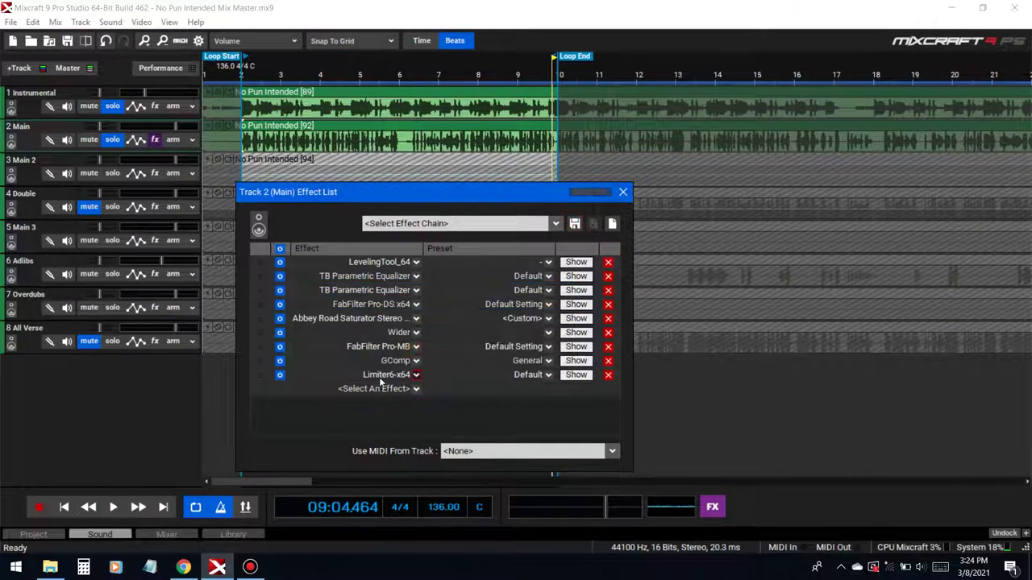
{"action": "left_click", "coordinate": [388, 375]}
{"action": "type", "text": "lou"}
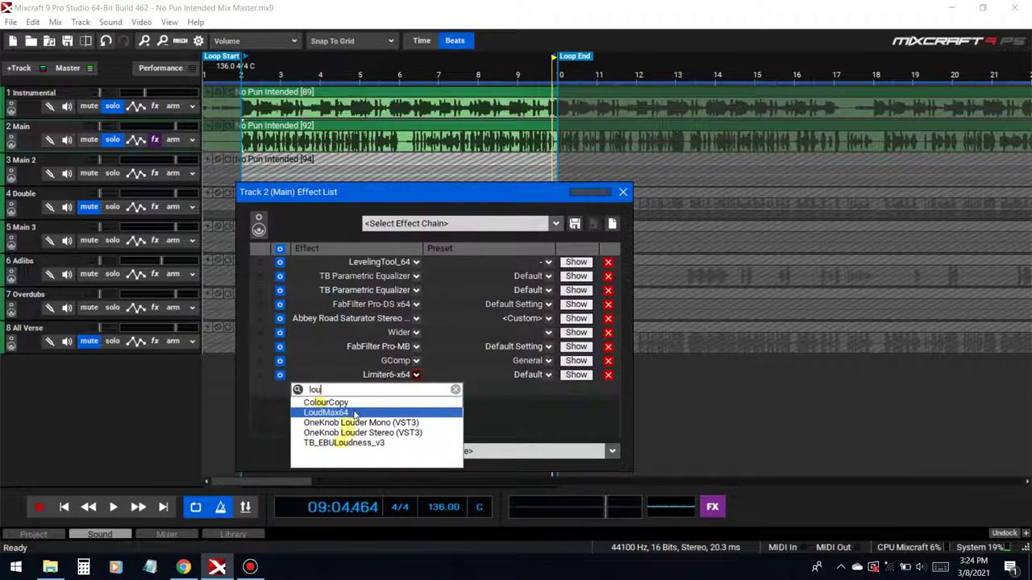
{"action": "left_click", "coordinate": [355, 412]}
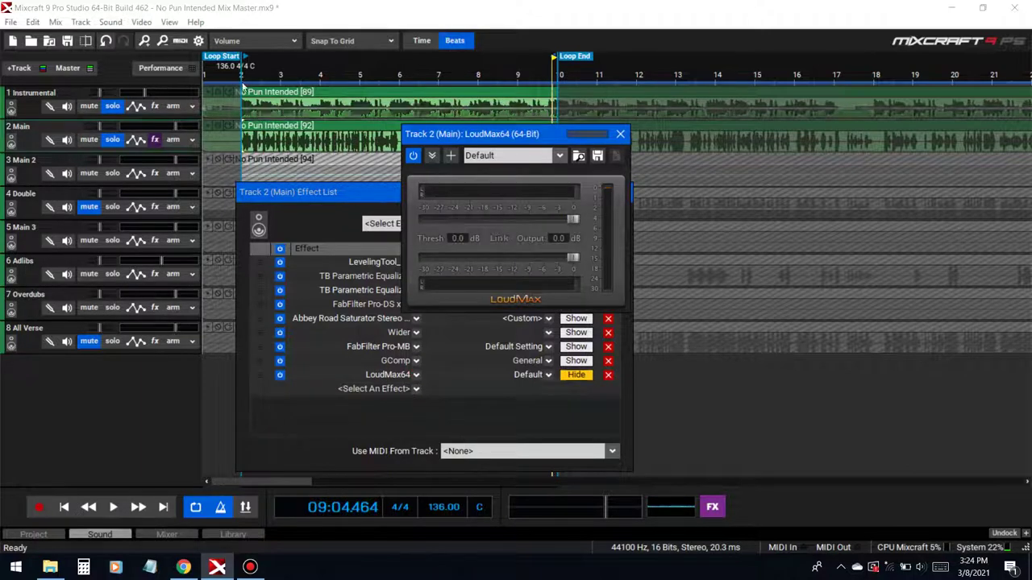
Set LoudMax's threshold to about -7.6 dB and its output to -0.1 dB while the loop plays.
{"action": "key", "text": "space"}
{"action": "key", "text": "space"}
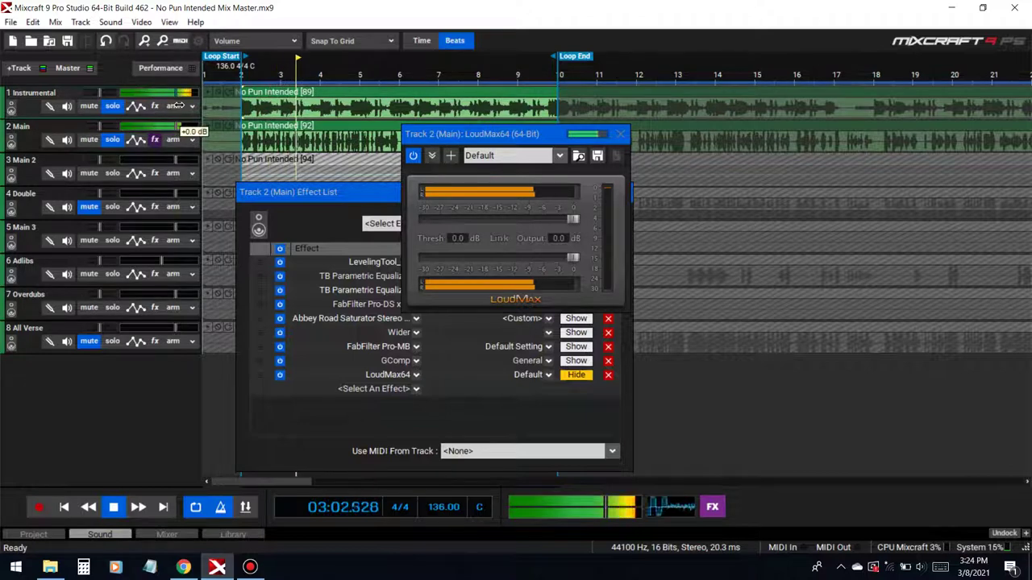
{"action": "left_click_drag", "start_coordinate": [570, 222], "coordinate": [534, 221]}
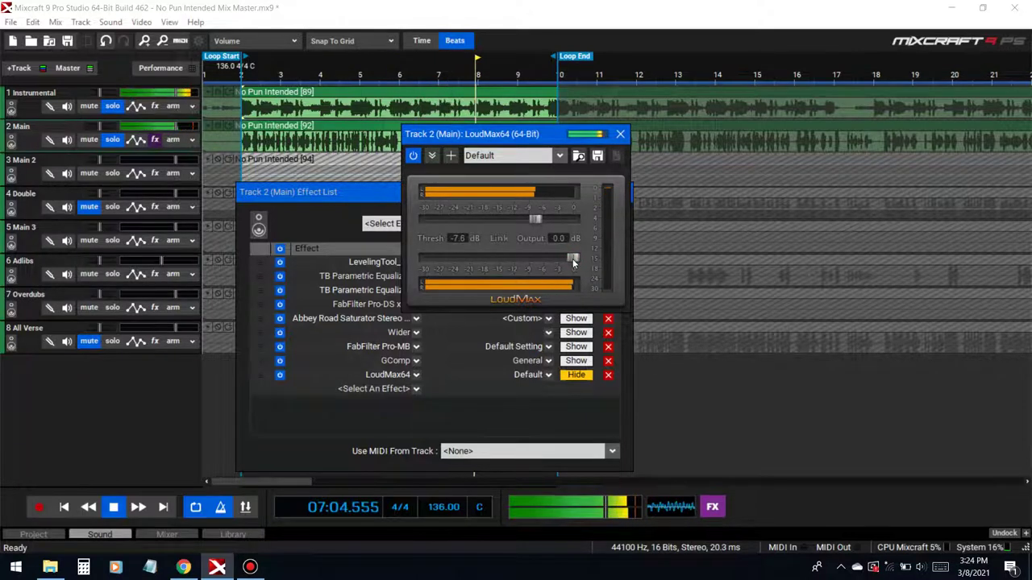
{"action": "key", "text": "space"}
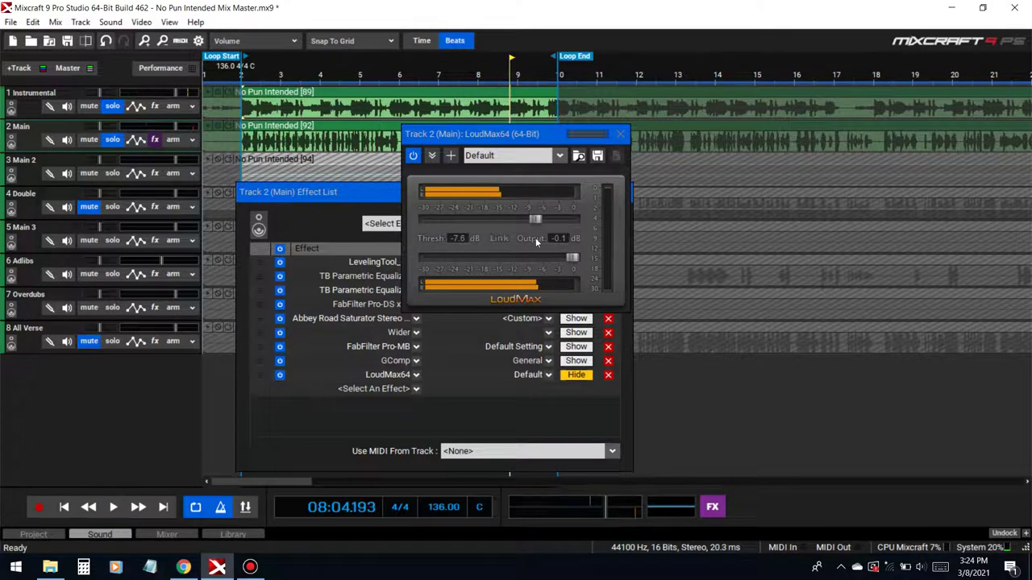
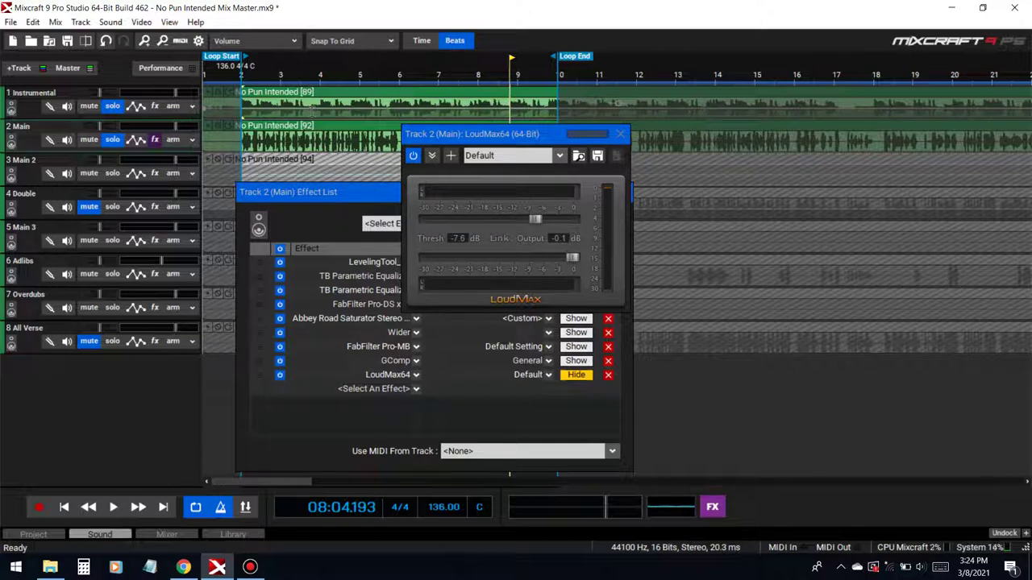
Replay the loop from bar 2, ease LoudMax's threshold to about -6.4 dB, and save the project.
{"action": "left_click", "coordinate": [245, 78]}
{"action": "key", "text": "space"}
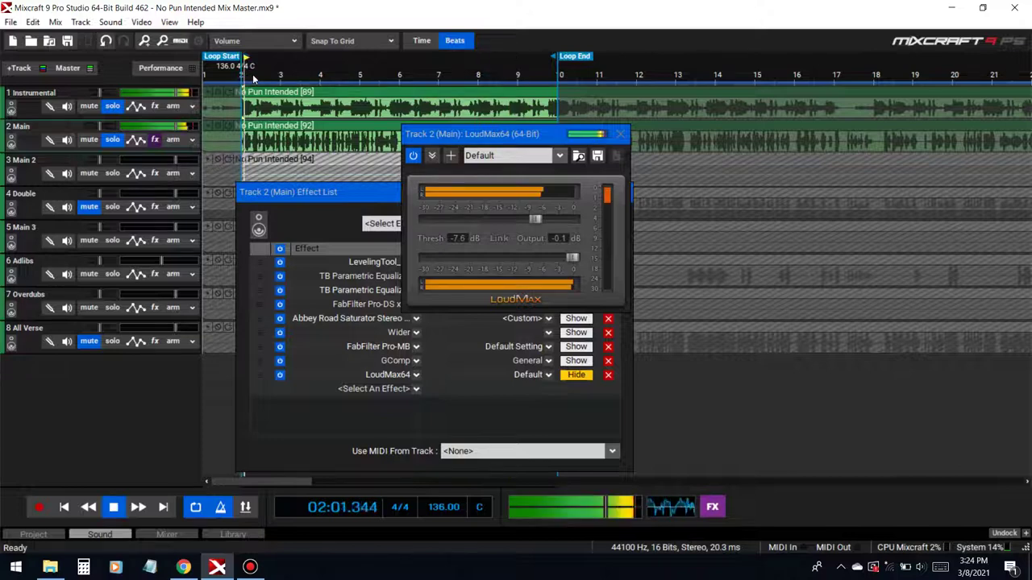
{"action": "left_click_drag", "start_coordinate": [541, 218], "coordinate": [537, 225]}
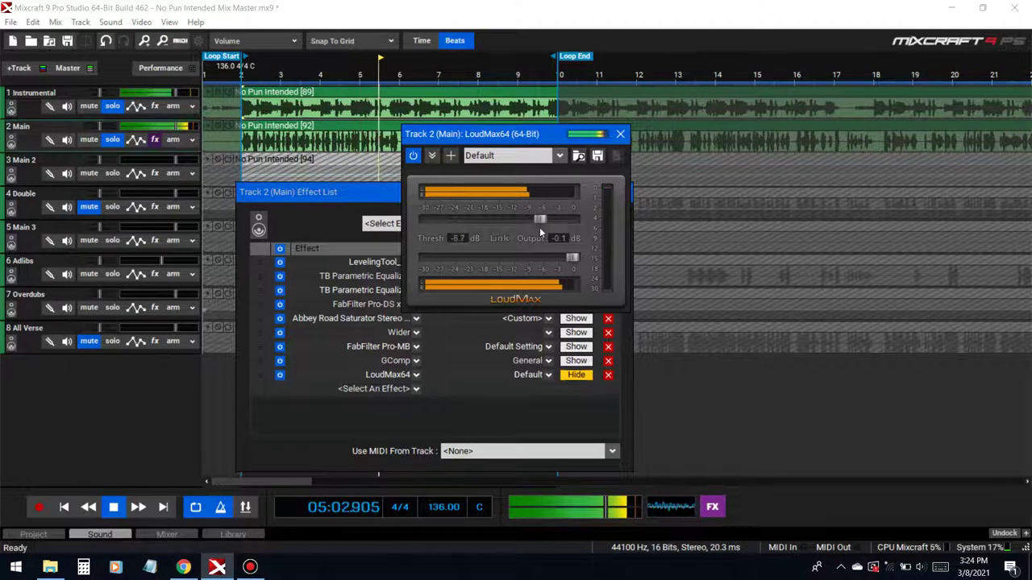
{"action": "left_click", "coordinate": [68, 42]}
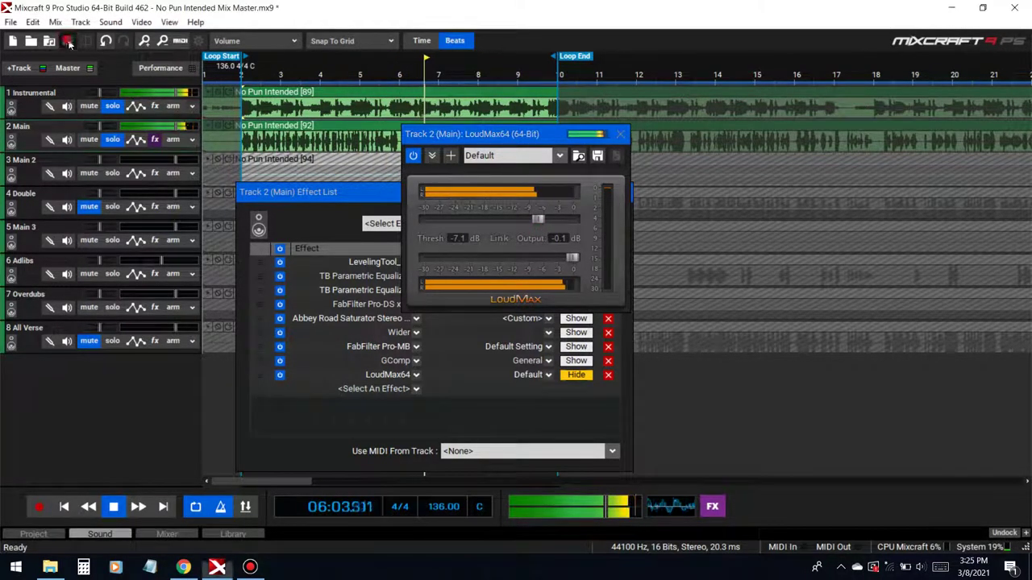
{"action": "left_click_drag", "start_coordinate": [543, 221], "coordinate": [541, 238]}
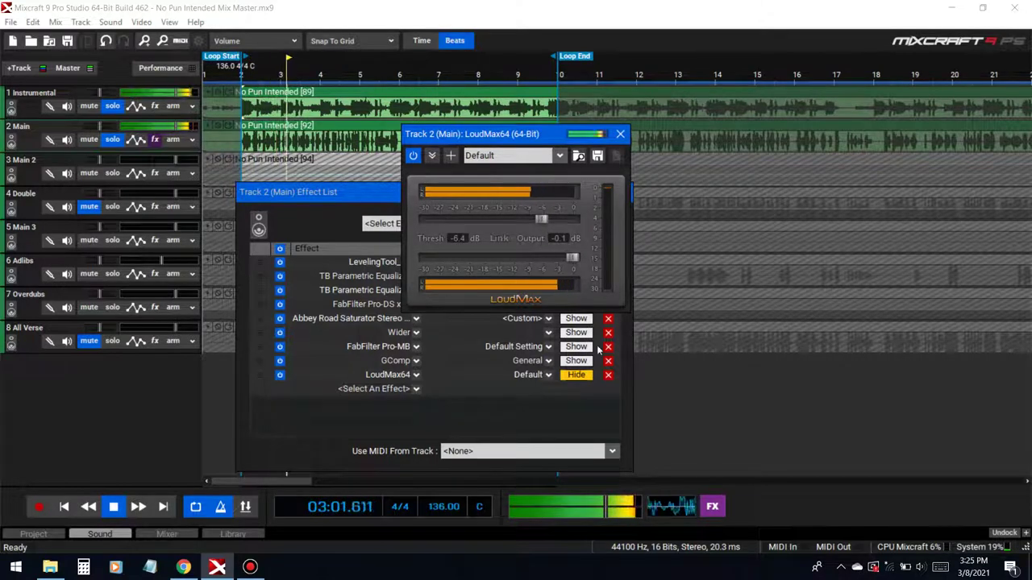
{"action": "key", "text": "space"}
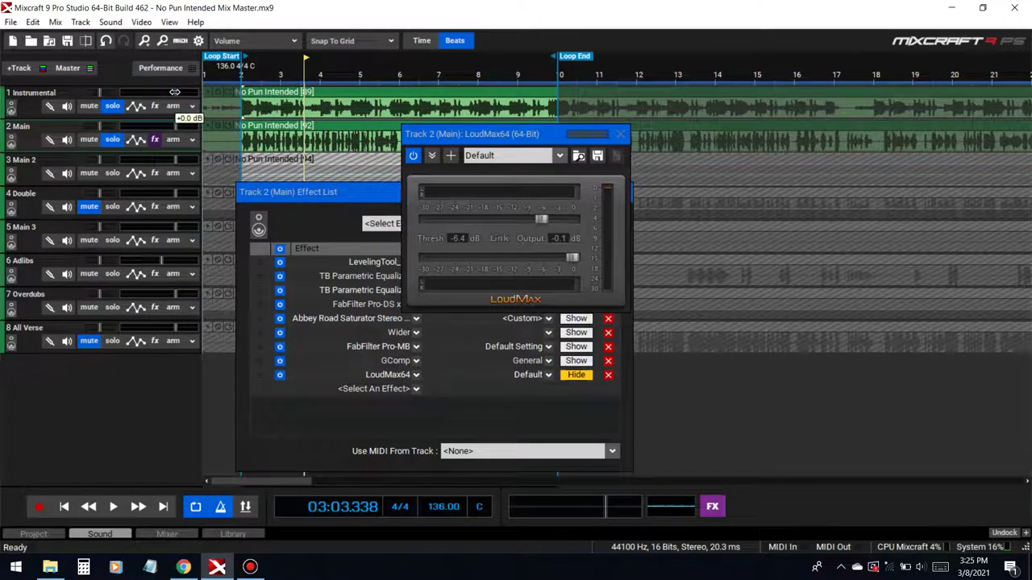
Lower the Instrumental track's volume slightly and raise LoudMax's threshold to about -5.2 dB against the playing mix.
{"action": "left_click", "coordinate": [174, 94]}
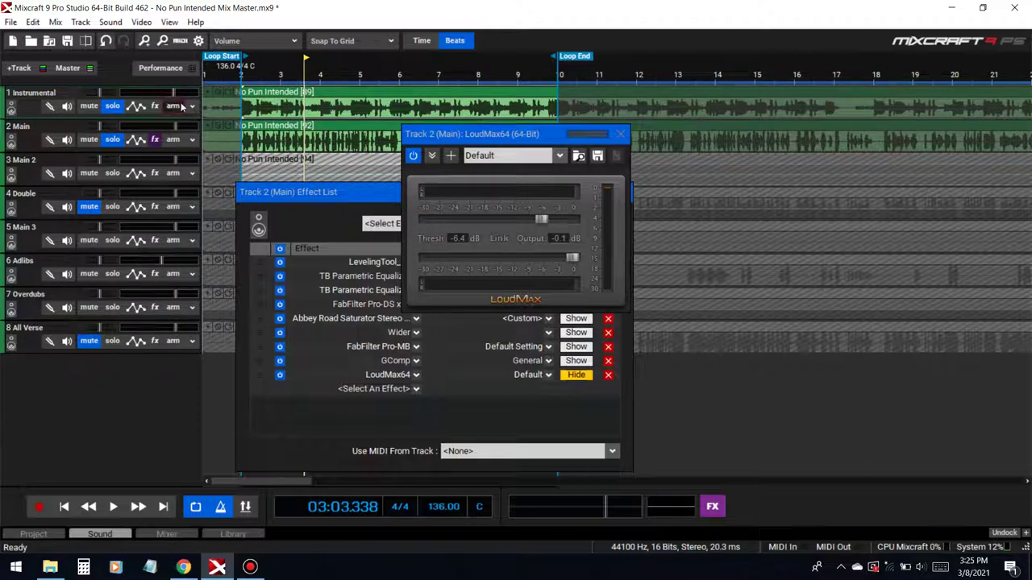
{"action": "key", "text": "space"}
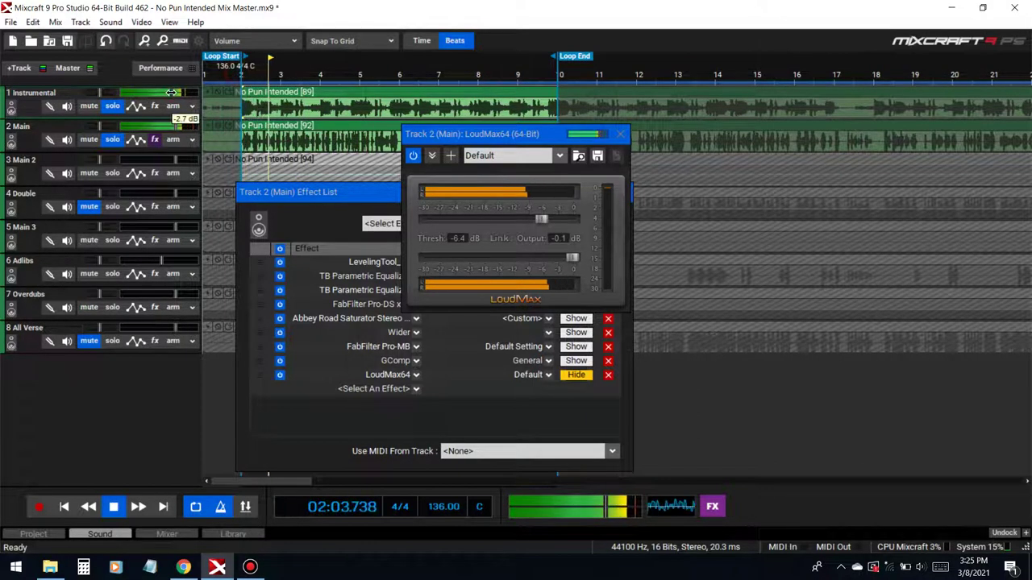
{"action": "left_click_drag", "start_coordinate": [171, 93], "coordinate": [173, 93]}
{"action": "left_click_drag", "start_coordinate": [541, 219], "coordinate": [544, 221]}
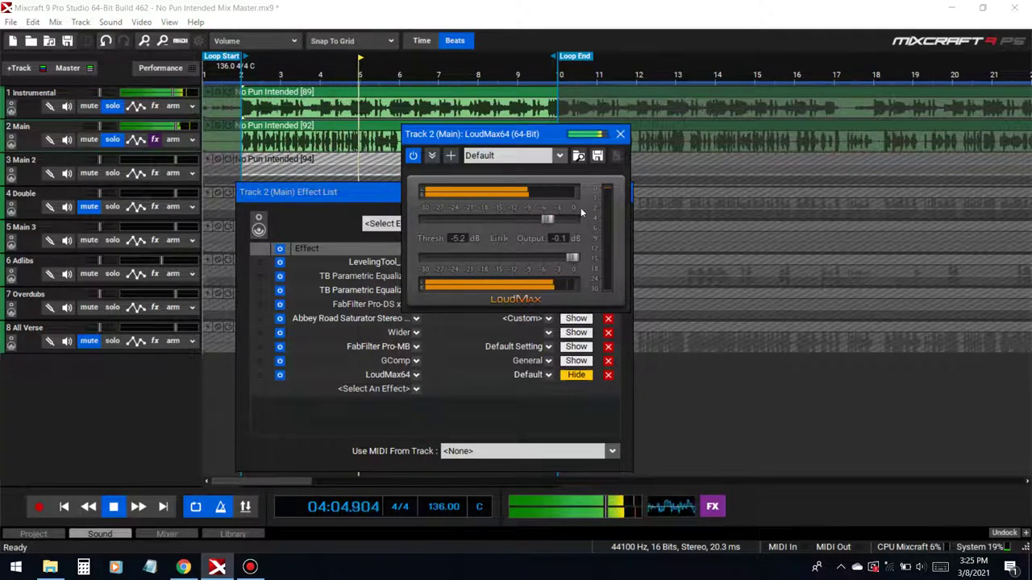
{"action": "left_click", "coordinate": [619, 134]}
{"action": "left_click", "coordinate": [621, 192]}
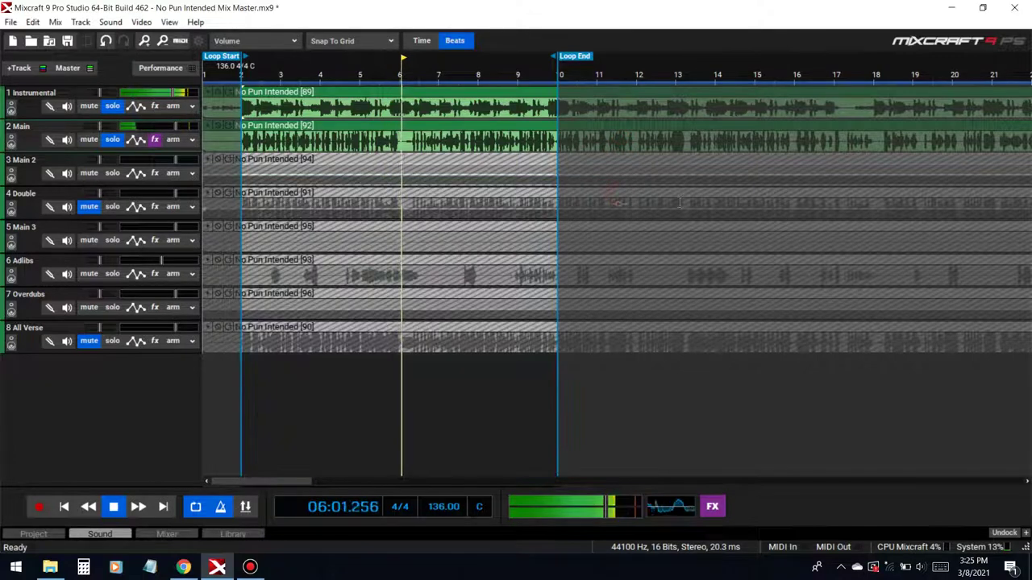
Review the Abbey Road Saturator settings on the Main track during playback, then close the effect windows and stop playback.
{"action": "left_click", "coordinate": [155, 139]}
{"action": "left_click", "coordinate": [575, 318]}
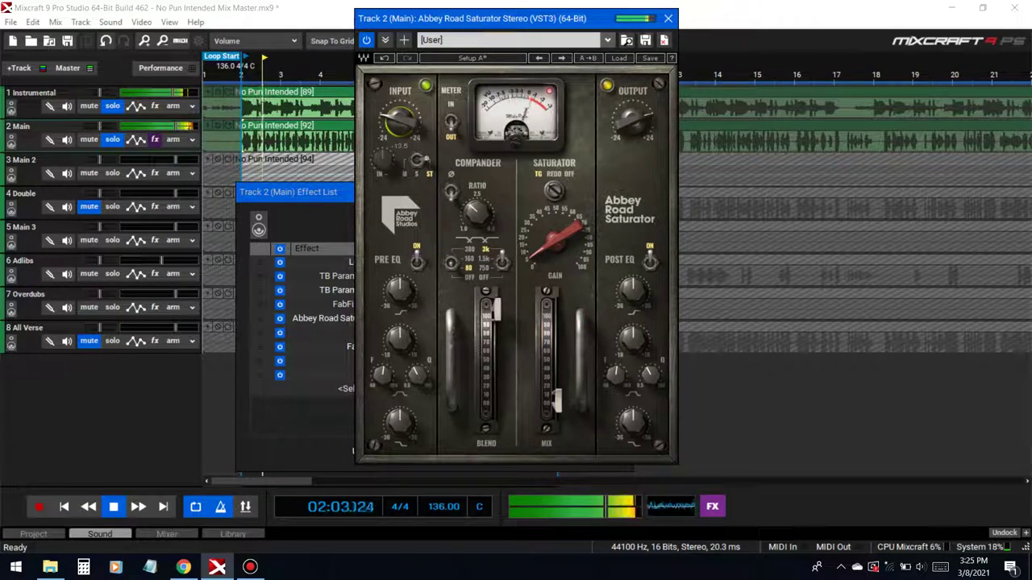
{"action": "left_click", "coordinate": [668, 18]}
{"action": "left_click", "coordinate": [620, 191]}
{"action": "key", "text": "space"}
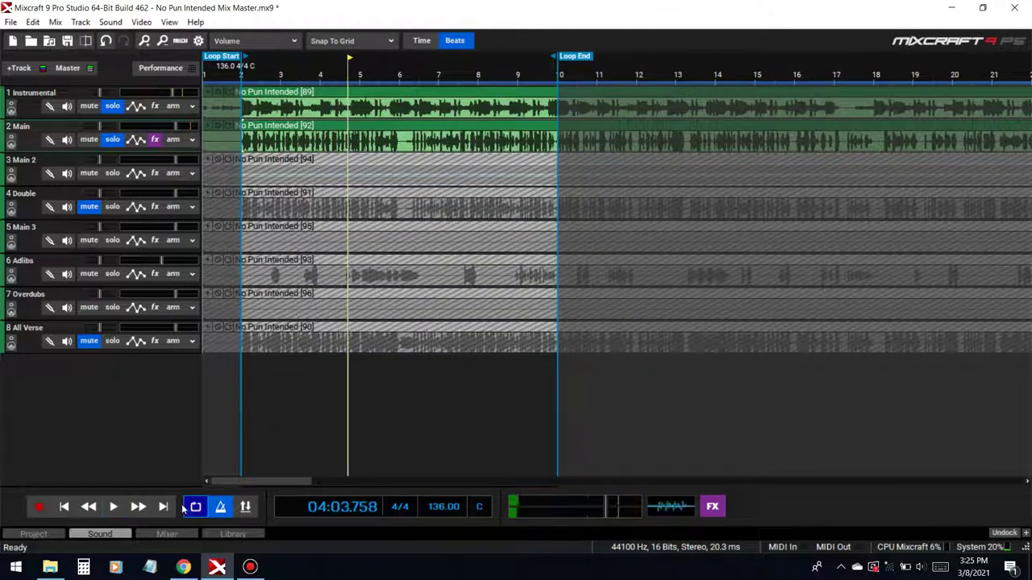
Turn off looping and save the Main track's effect chain as a preset named No Pun.
{"action": "left_click", "coordinate": [192, 507]}
{"action": "left_click", "coordinate": [156, 140]}
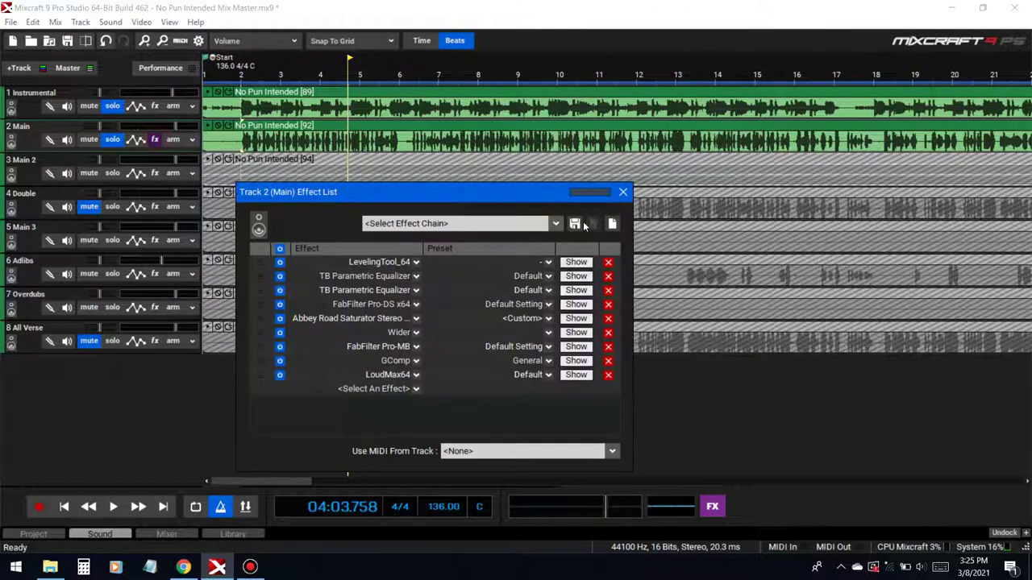
{"action": "left_click", "coordinate": [574, 224]}
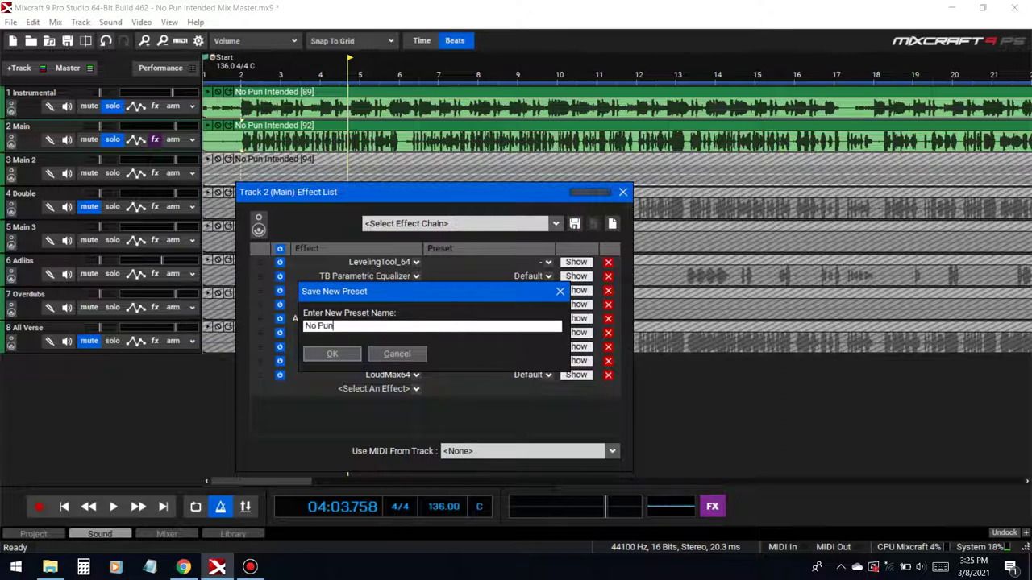
{"action": "left_click", "coordinate": [332, 354]}
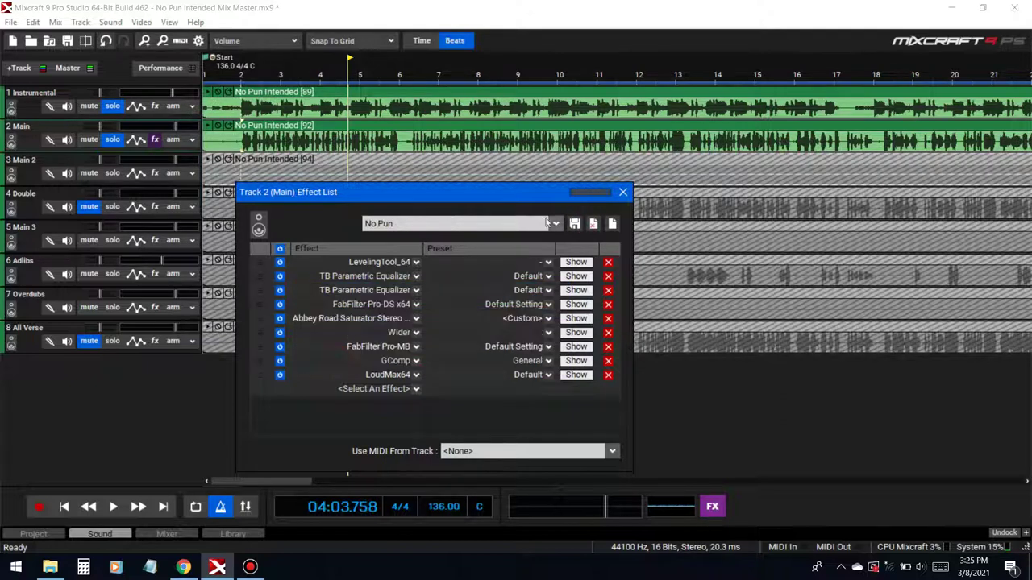
Close the Main effect list and unsolo the Main and Instrumental tracks.
{"action": "left_click", "coordinate": [622, 191]}
{"action": "left_click", "coordinate": [112, 140]}
{"action": "left_click", "coordinate": [115, 106]}
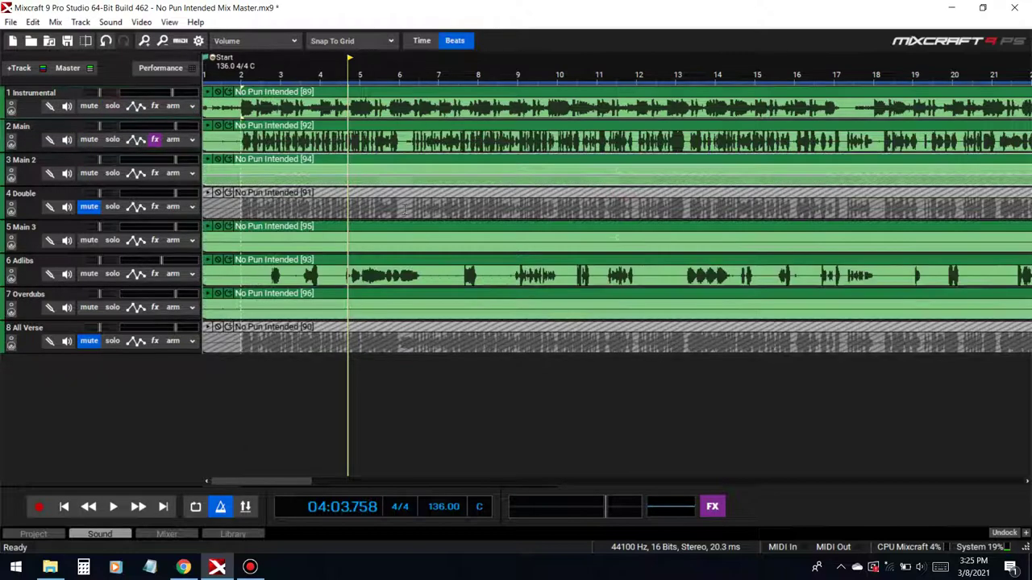
Load the No Pun effect chain onto the Double track and unmute the track.
{"action": "scroll", "coordinate": [449, 230], "scroll_direction": "down", "scroll_amount": 3}
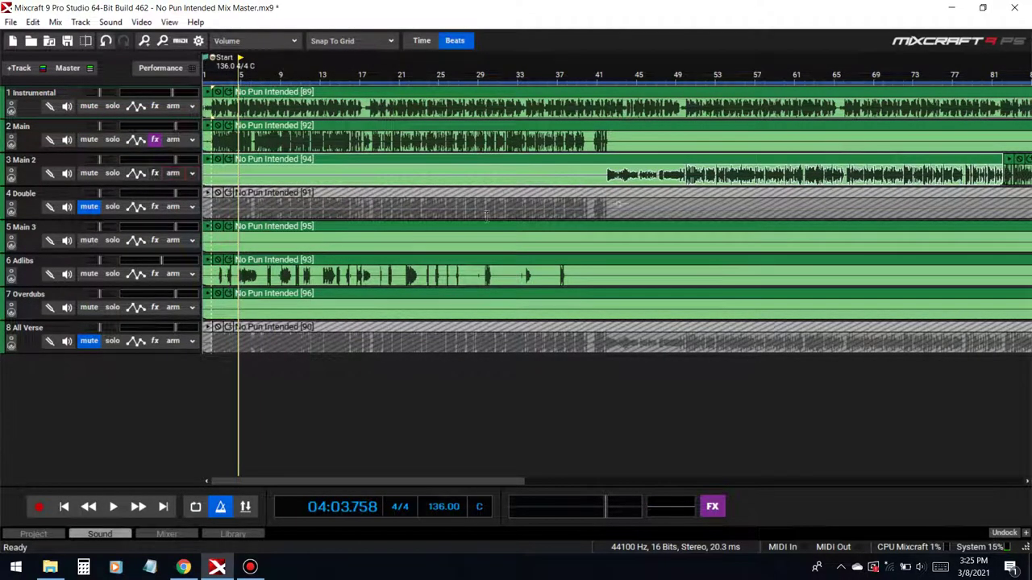
{"action": "scroll", "coordinate": [497, 211], "scroll_direction": "down", "scroll_amount": 3}
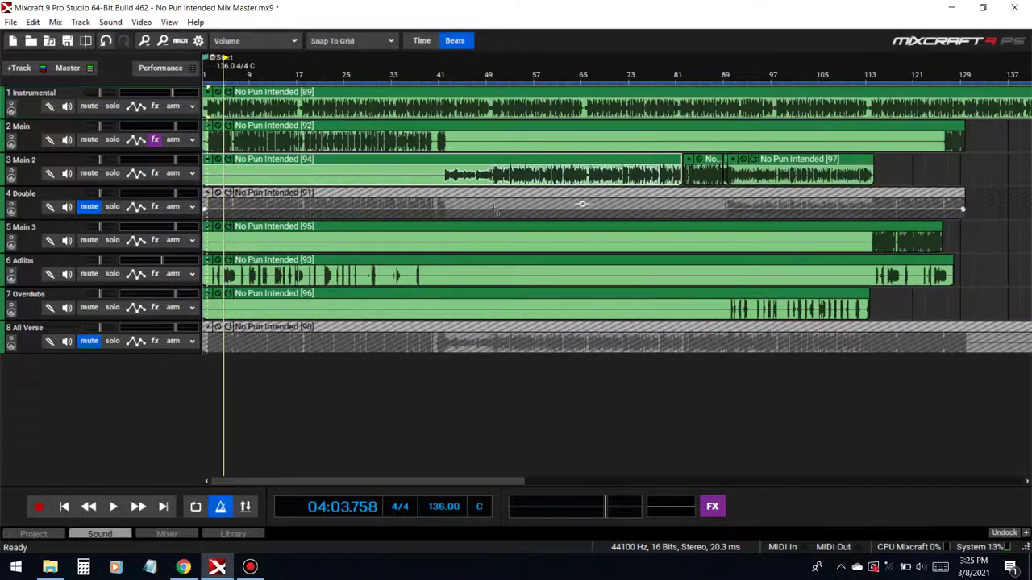
{"action": "left_click", "coordinate": [154, 207]}
{"action": "left_click", "coordinate": [401, 193]}
{"action": "left_click", "coordinate": [403, 193]}
{"action": "type", "text": "no"}
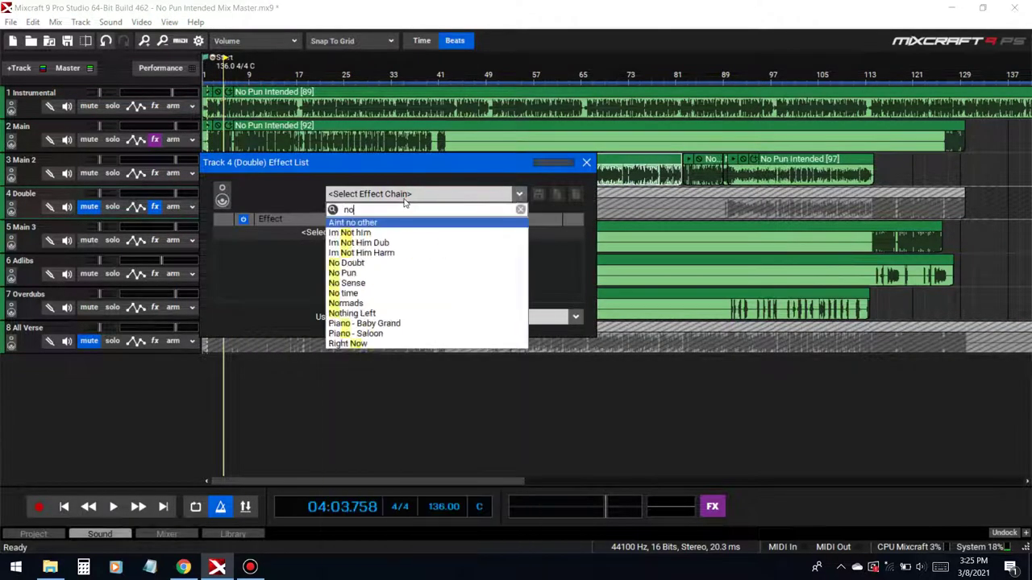
{"action": "left_click", "coordinate": [509, 272]}
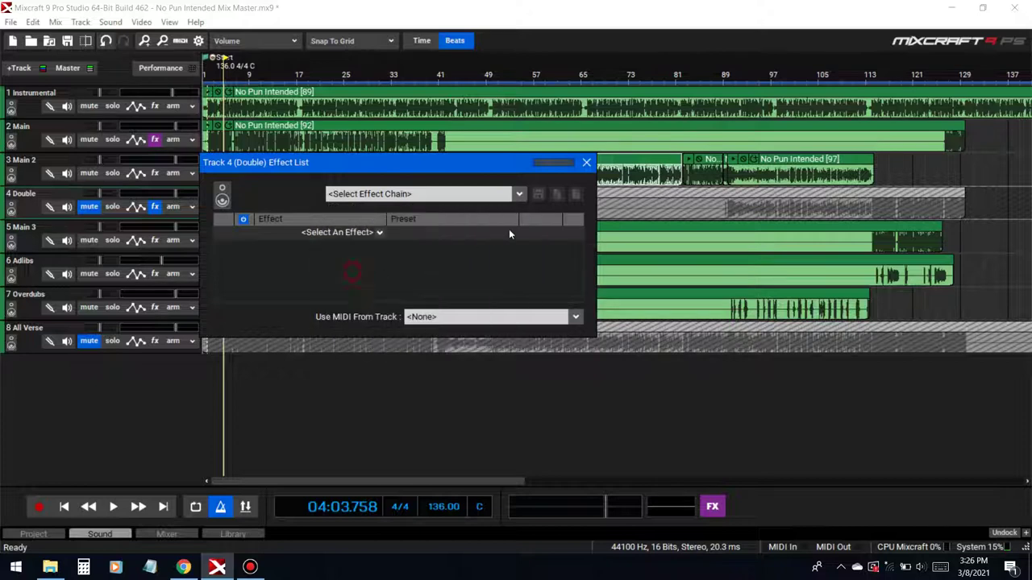
{"action": "left_click", "coordinate": [585, 164]}
{"action": "left_click", "coordinate": [91, 207]}
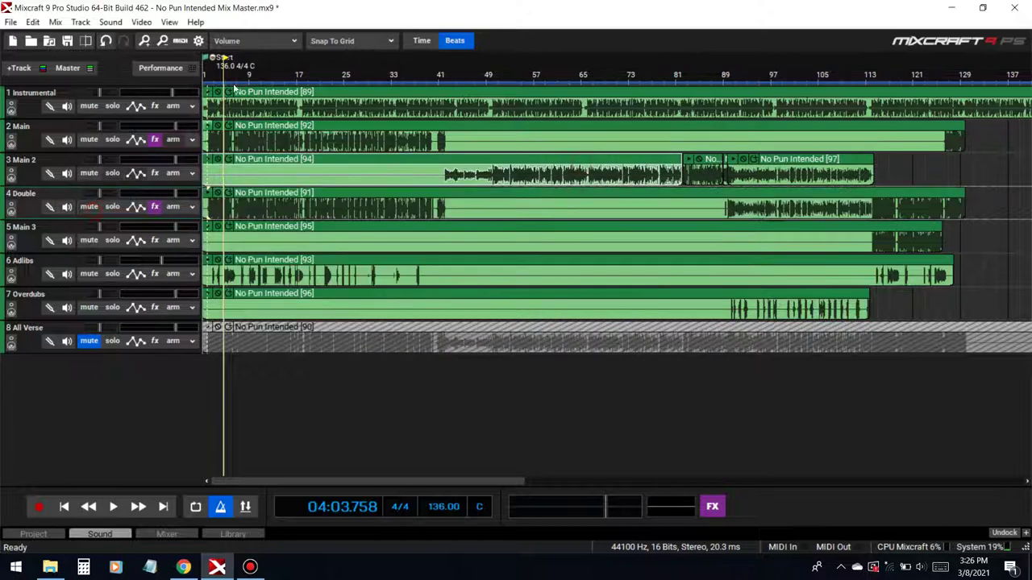
Lower the Double track's volume while playing the mix from near the start of the song.
{"action": "left_click", "coordinate": [214, 78]}
{"action": "key", "text": "space"}
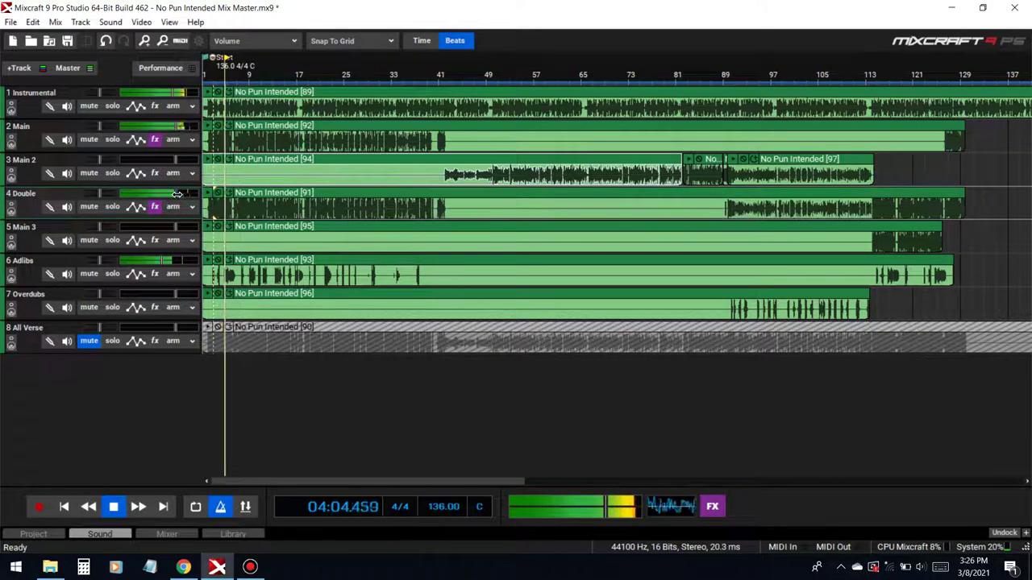
{"action": "left_click_drag", "start_coordinate": [177, 193], "coordinate": [173, 194]}
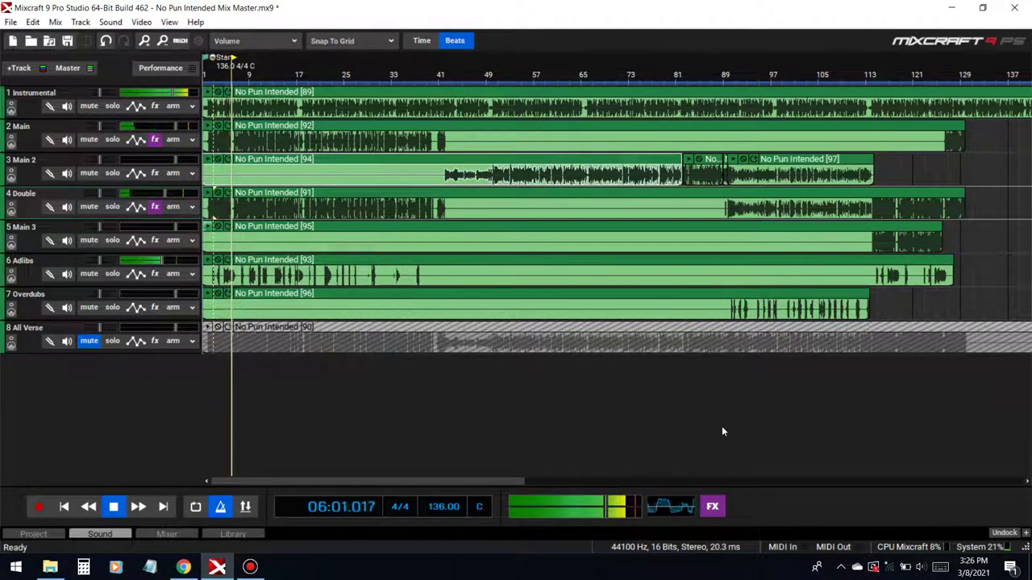
{"action": "key", "text": "space"}
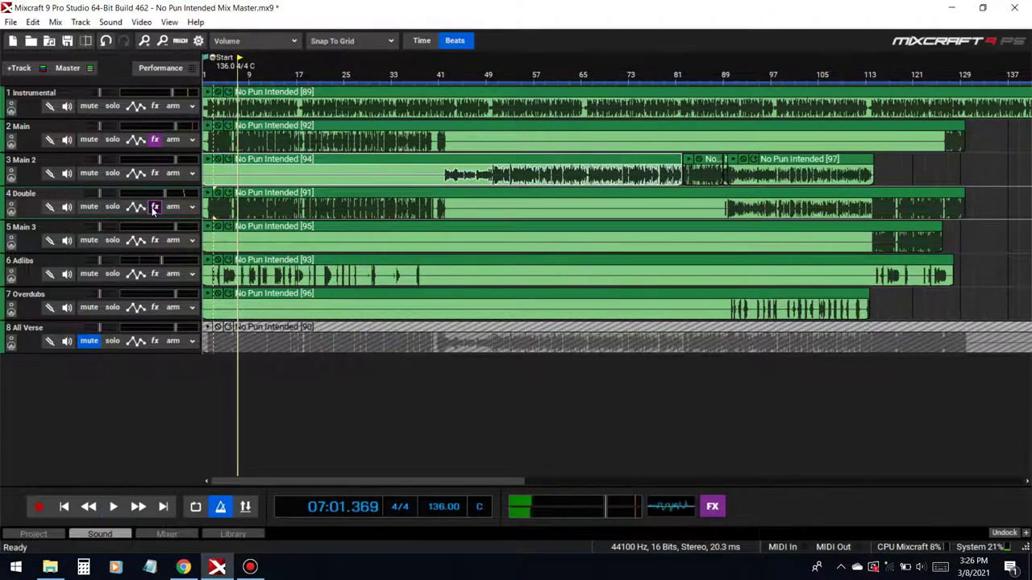
Remove the Wider and FabFilter Pro-DS effects from the Double track's effect chain.
{"action": "left_click", "coordinate": [155, 207]}
{"action": "scroll", "coordinate": [398, 274], "scroll_direction": "down", "scroll_amount": 1}
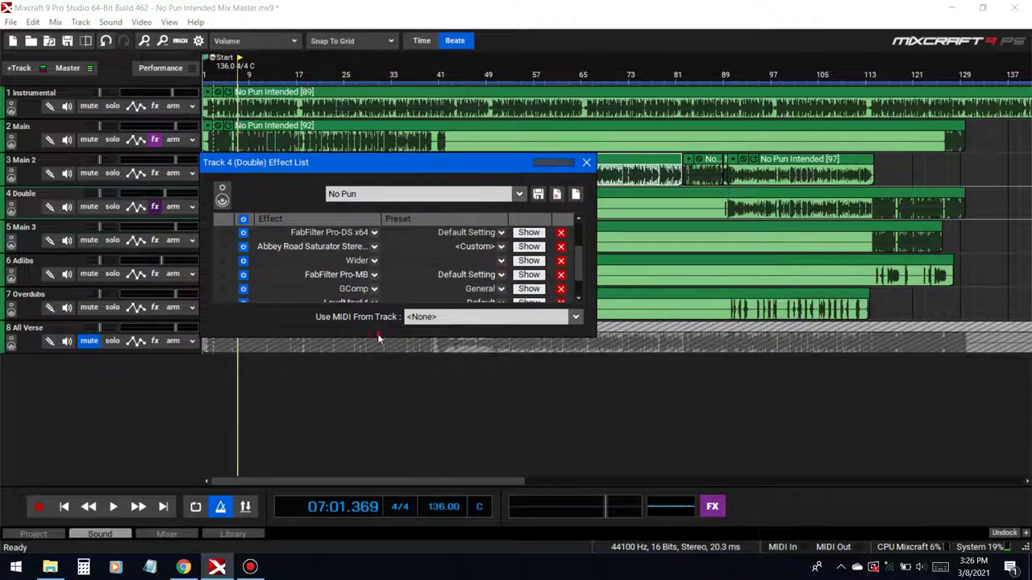
{"action": "left_click_drag", "start_coordinate": [369, 333], "coordinate": [368, 455]}
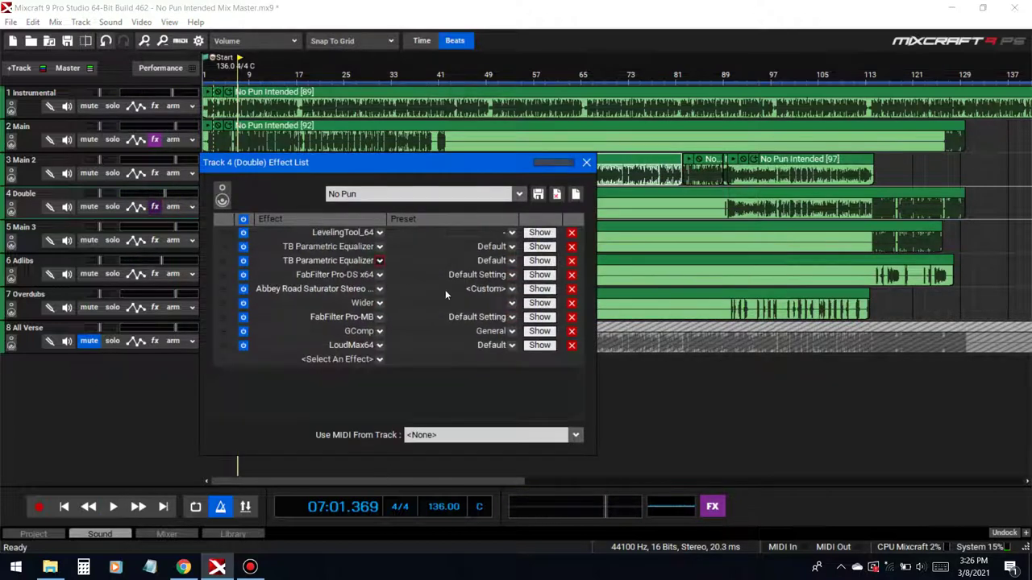
{"action": "left_click", "coordinate": [572, 303]}
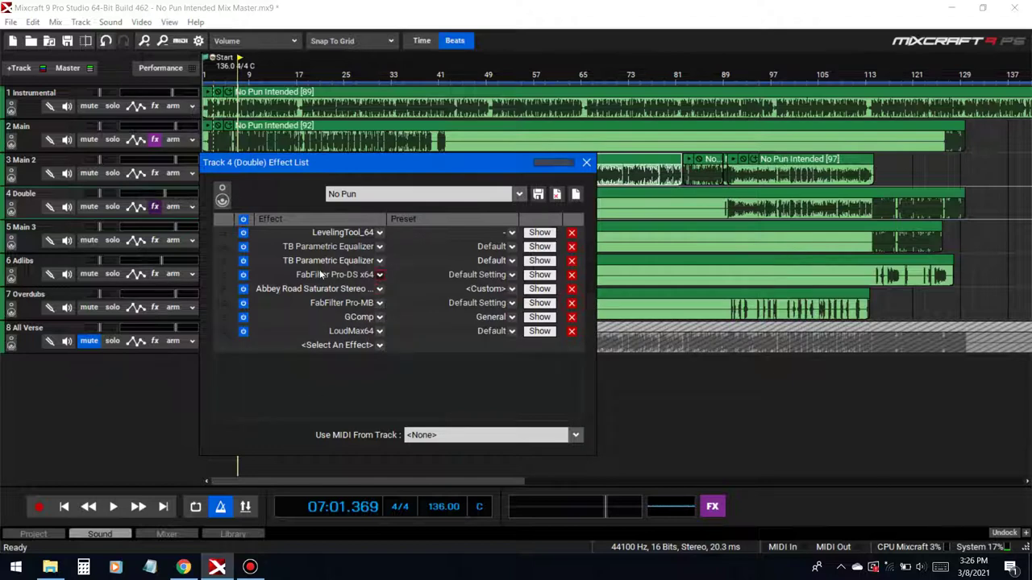
{"action": "left_click", "coordinate": [572, 276]}
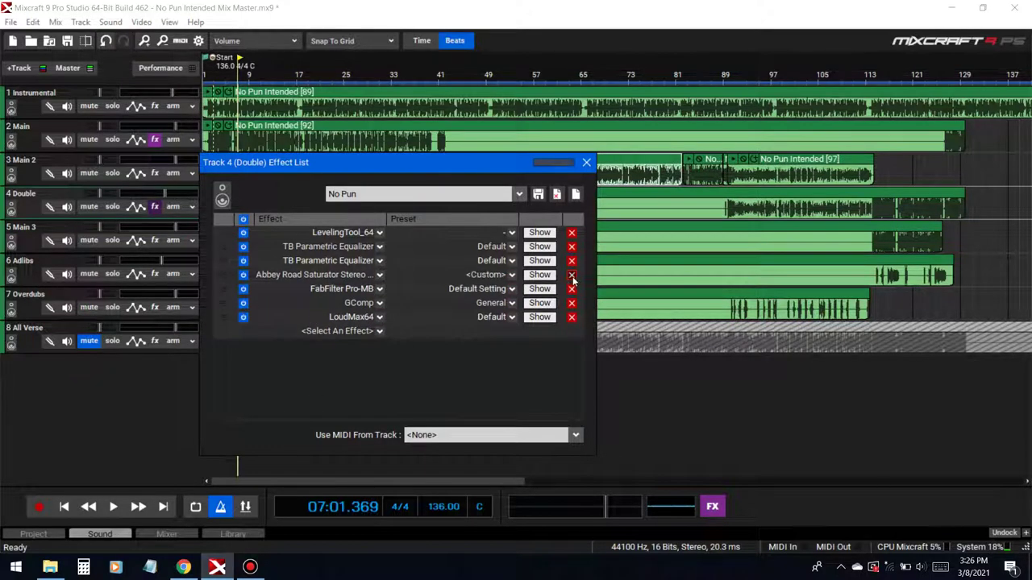
Add DD Chorus to the Double track with the Wide Spread preset and move the effect list clear of it.
{"action": "left_click", "coordinate": [368, 335]}
{"action": "type", "text": "dd c"}
{"action": "left_click", "coordinate": [292, 399]}
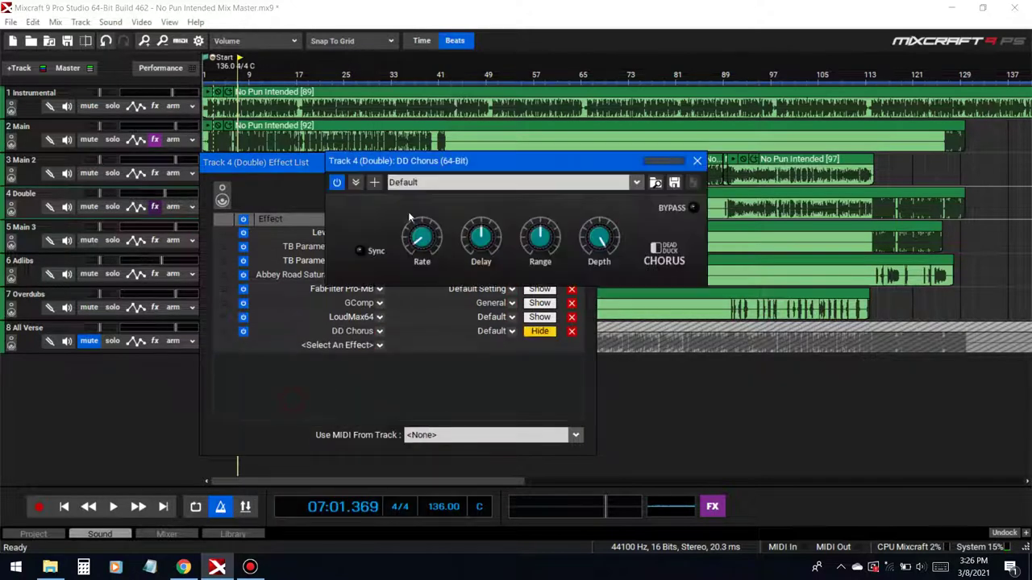
{"action": "left_click", "coordinate": [440, 184]}
{"action": "left_click", "coordinate": [426, 221]}
{"action": "left_click_drag", "start_coordinate": [257, 162], "coordinate": [377, 292]}
Raise the Double track's volume slightly during playback and audition the track soloed.
{"action": "left_click", "coordinate": [228, 70]}
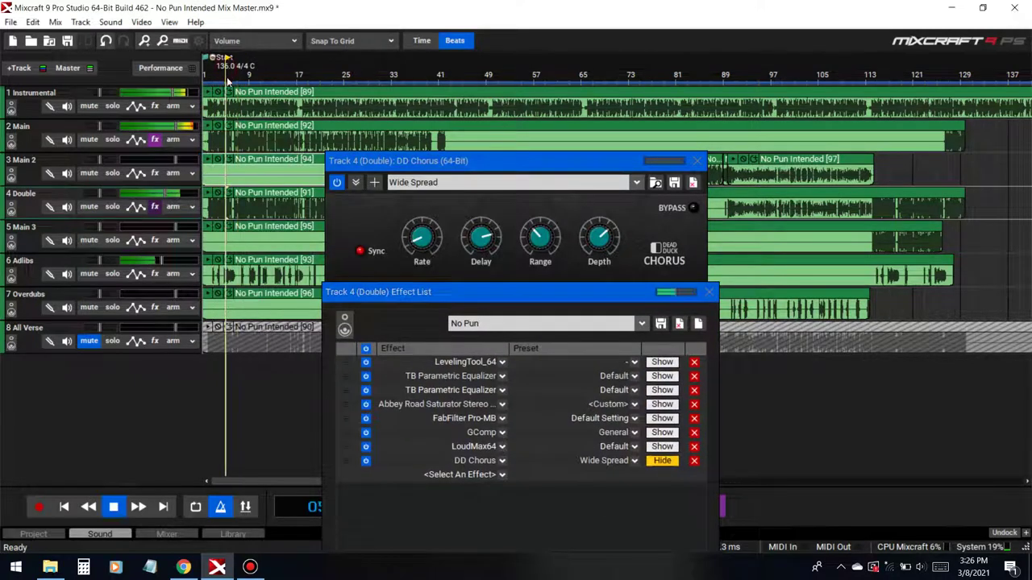
{"action": "key", "text": "space"}
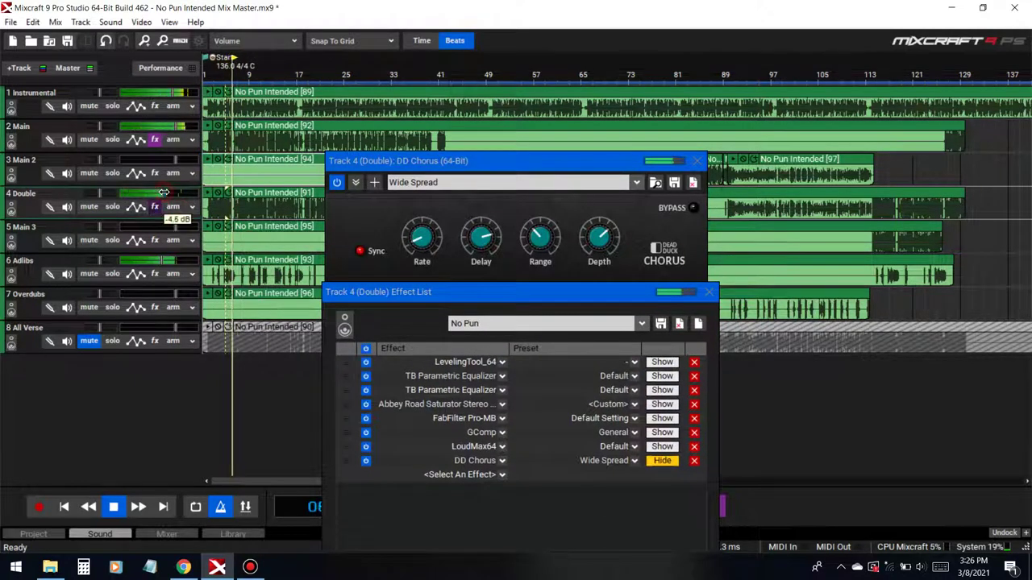
{"action": "left_click", "coordinate": [113, 207]}
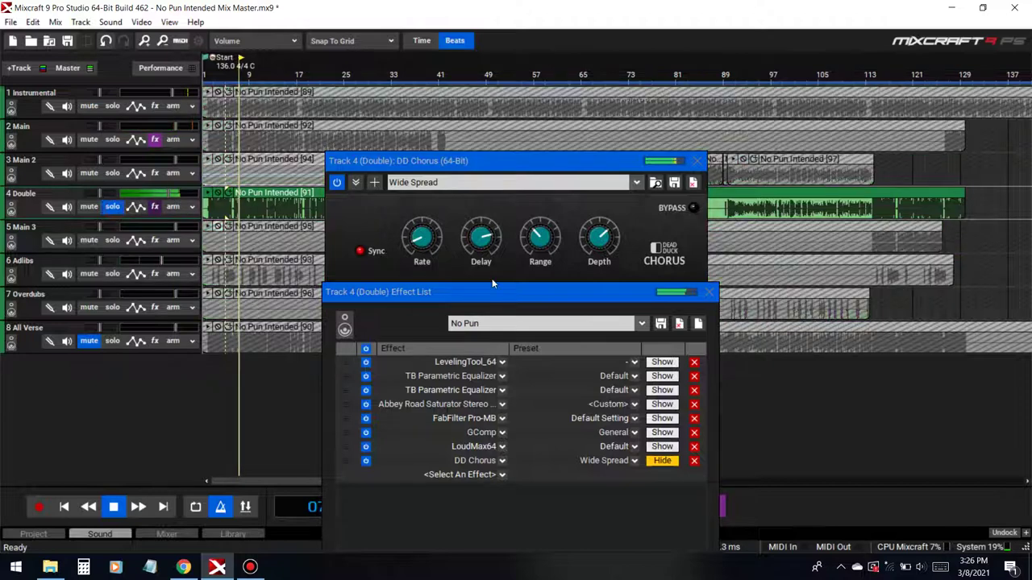
{"action": "key", "text": "space"}
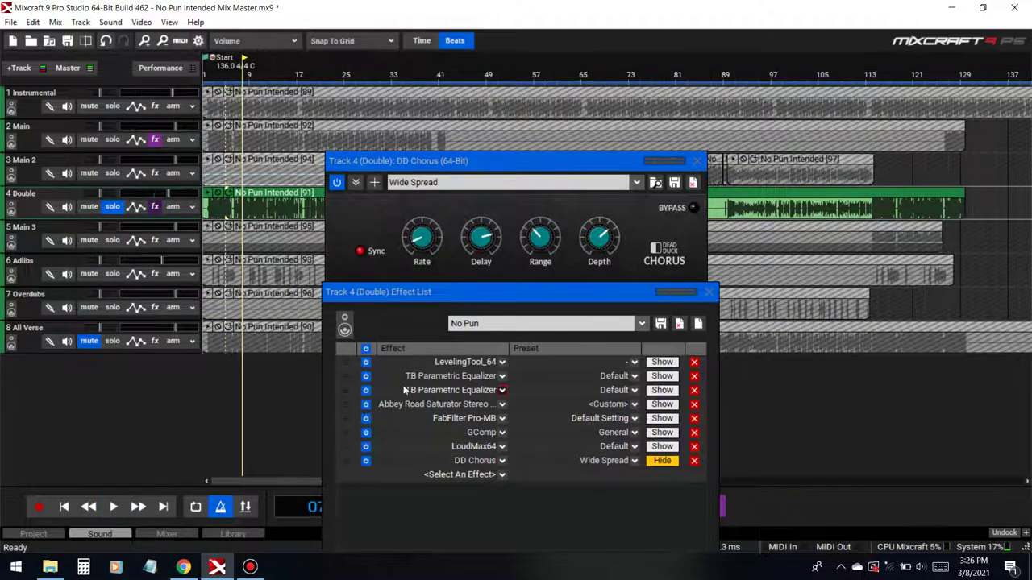
Set the low-cut frequency in the Double track's second TB Parametric Equalizer to 237 Hz and check it in the full mix.
{"action": "left_click", "coordinate": [655, 390]}
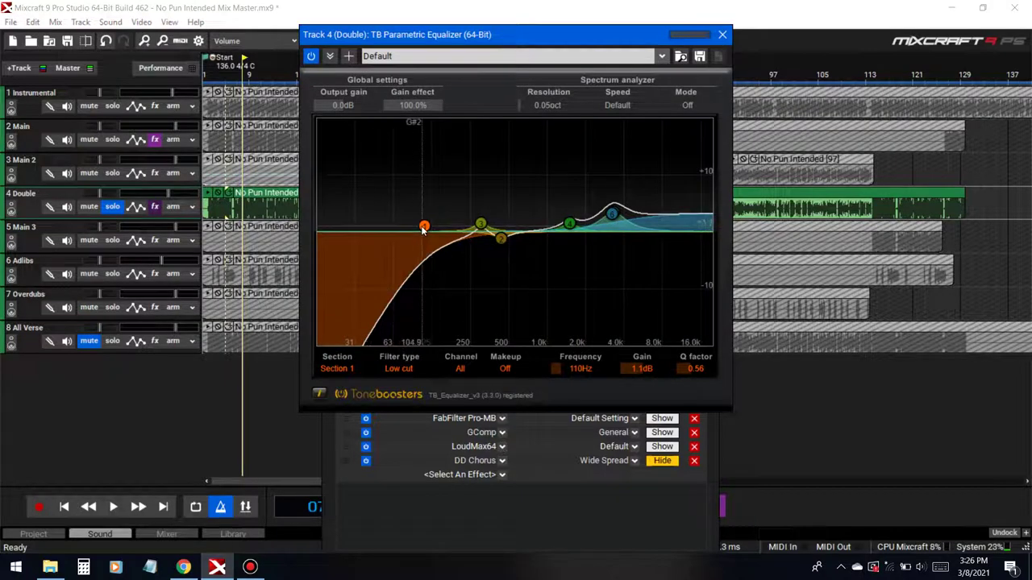
{"action": "left_click", "coordinate": [216, 76]}
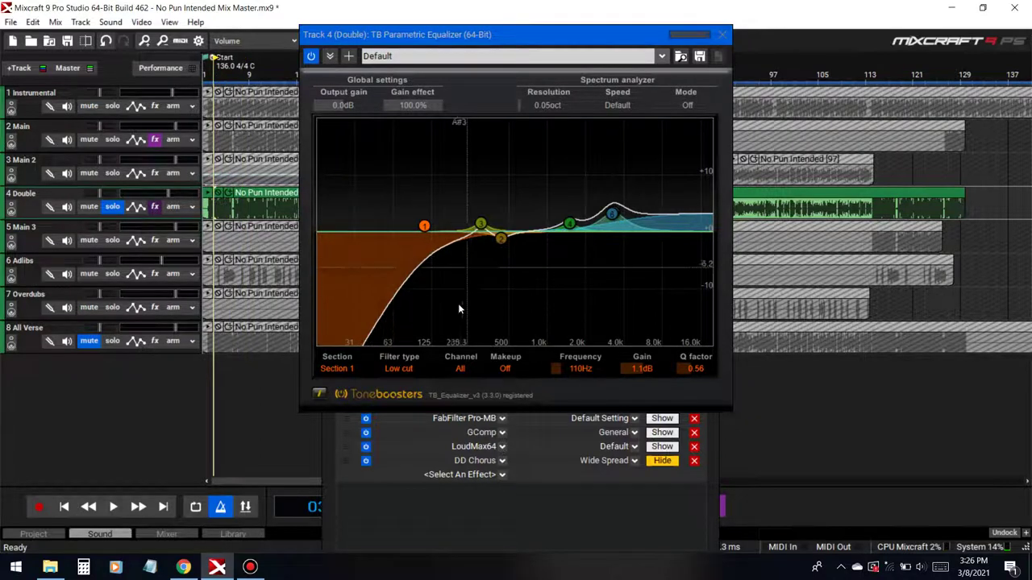
{"action": "left_click_drag", "start_coordinate": [558, 372], "coordinate": [579, 373]}
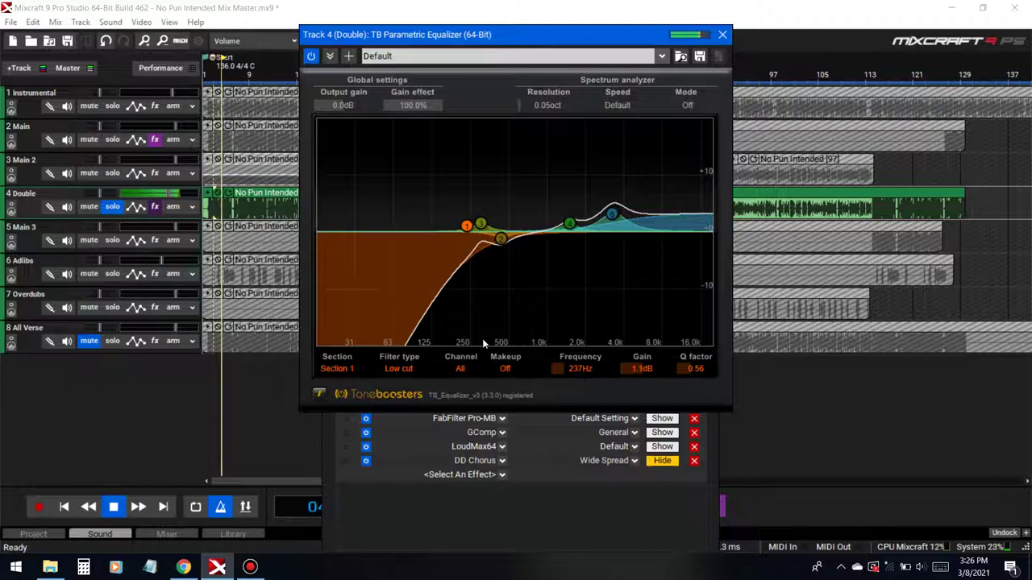
{"action": "left_click", "coordinate": [111, 208]}
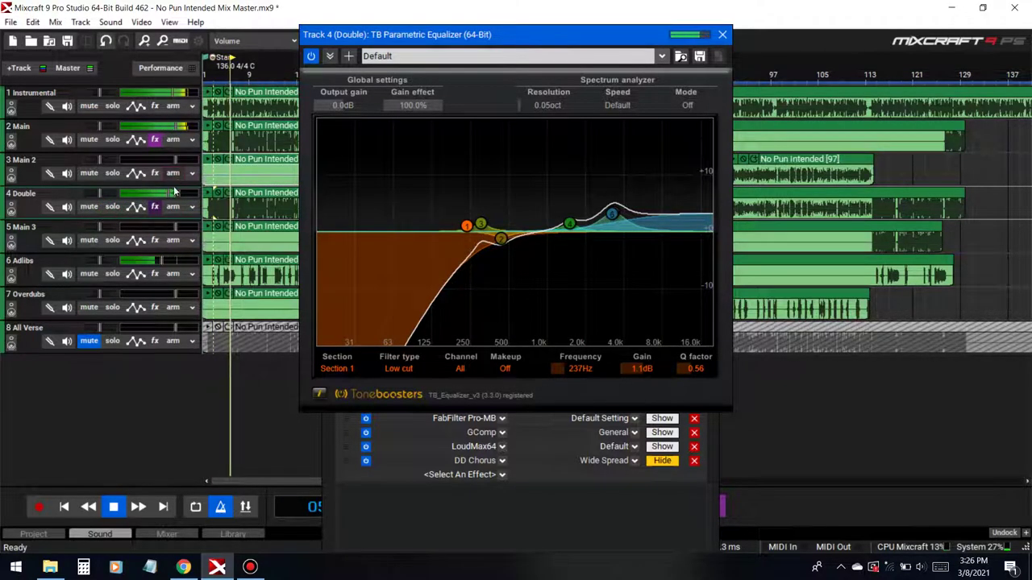
{"action": "left_click", "coordinate": [722, 34]}
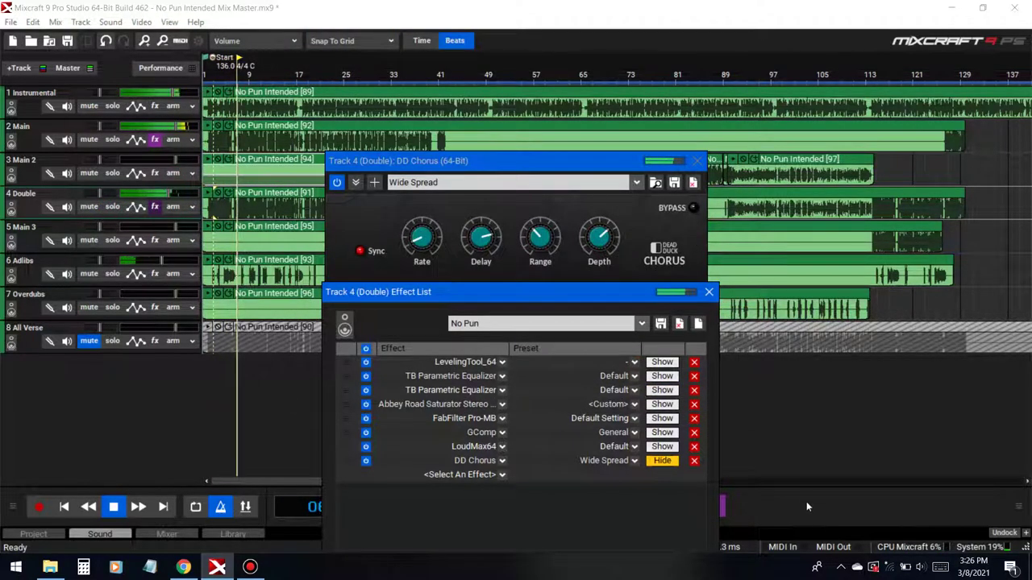
{"action": "key", "text": "space"}
Lower the dry/wet mix of the Double track's LevelingTool to 56.3 % and compare the track soloed and in the mix.
{"action": "left_click", "coordinate": [663, 362]}
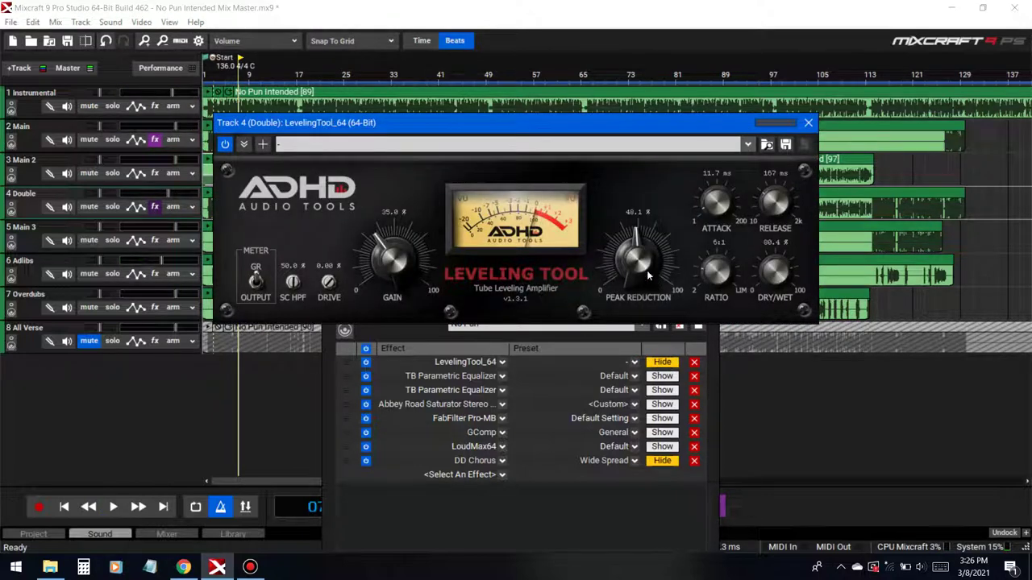
{"action": "left_click_drag", "start_coordinate": [347, 125], "coordinate": [398, 127]}
{"action": "key", "text": "space"}
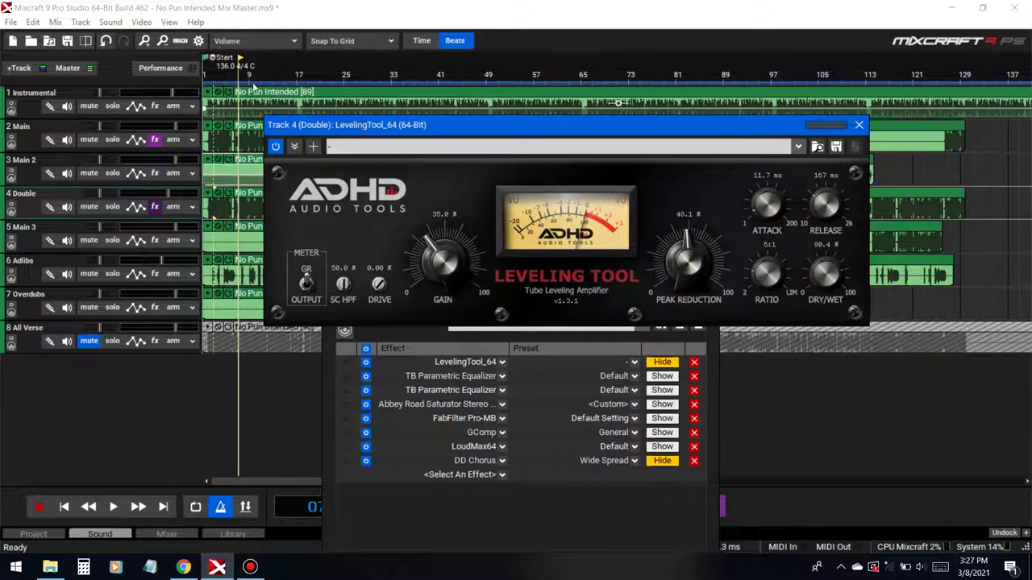
{"action": "left_click_drag", "start_coordinate": [834, 279], "coordinate": [832, 295]}
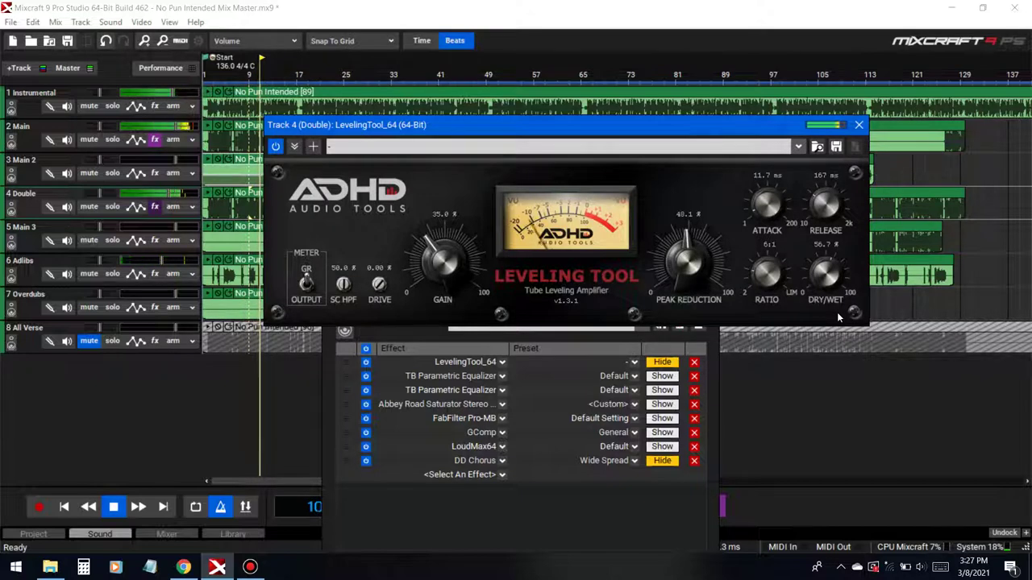
{"action": "mouse_move", "coordinate": [837, 317]}
{"action": "left_mouse_down"}
{"action": "mouse_move", "coordinate": [814, 279]}
{"action": "mouse_move", "coordinate": [825, 305]}
{"action": "left_mouse_up"}
{"action": "left_click", "coordinate": [112, 207]}
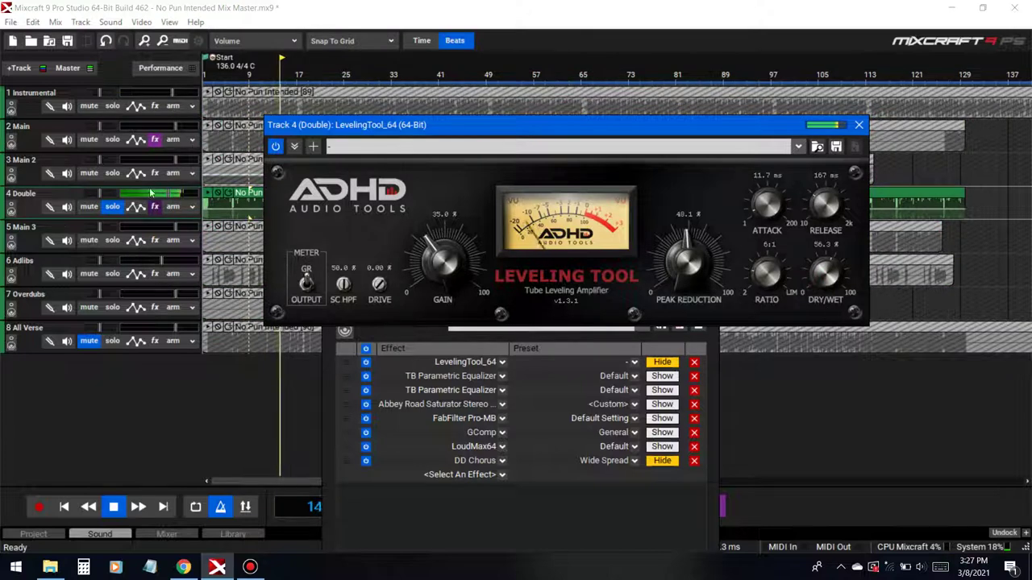
{"action": "left_click", "coordinate": [114, 207]}
{"action": "left_click", "coordinate": [114, 207]}
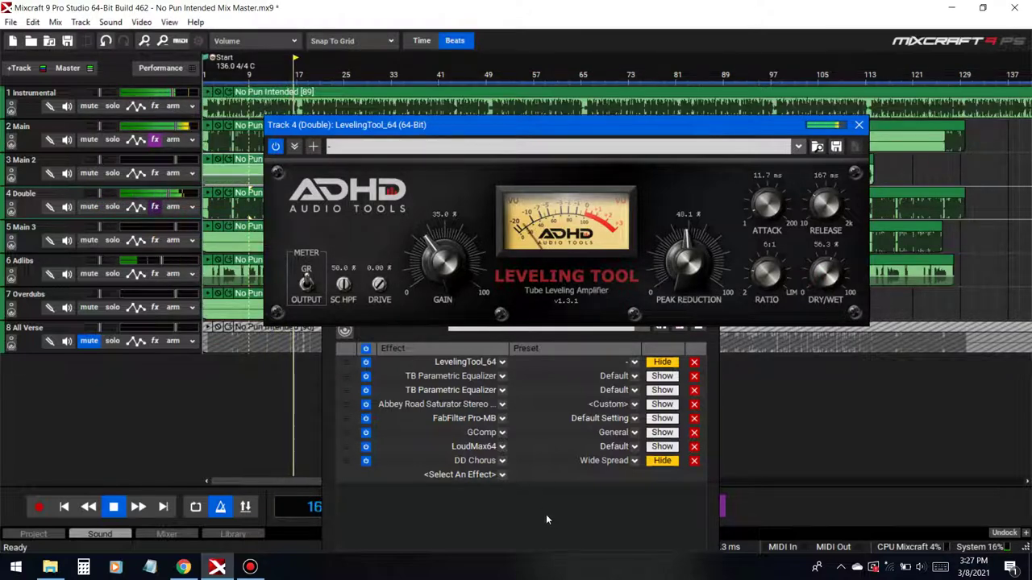
Move DD Chorus above GComp in the Double track's effect chain and play back the mix.
{"action": "key", "text": "space"}
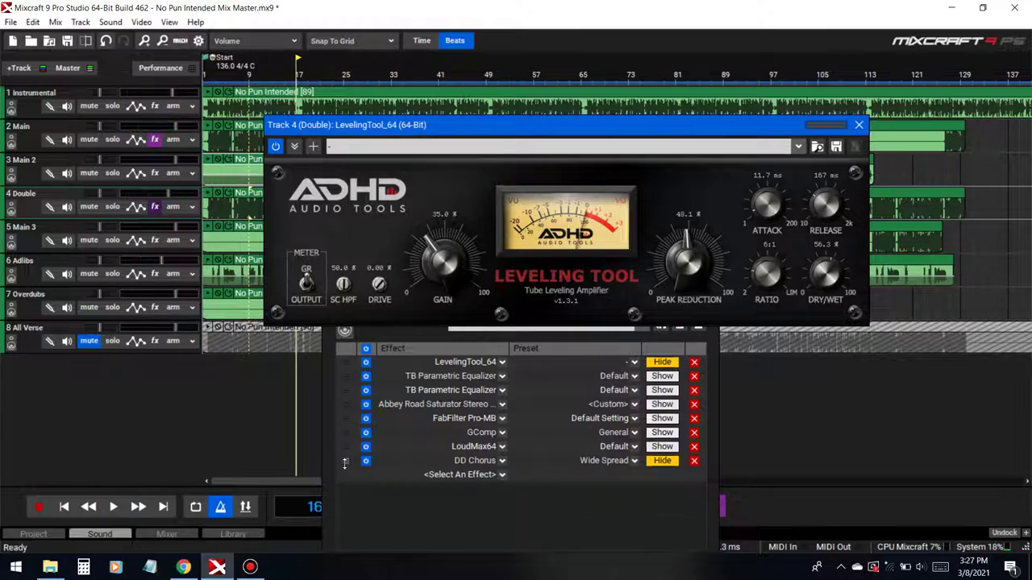
{"action": "left_click_drag", "start_coordinate": [345, 464], "coordinate": [353, 433]}
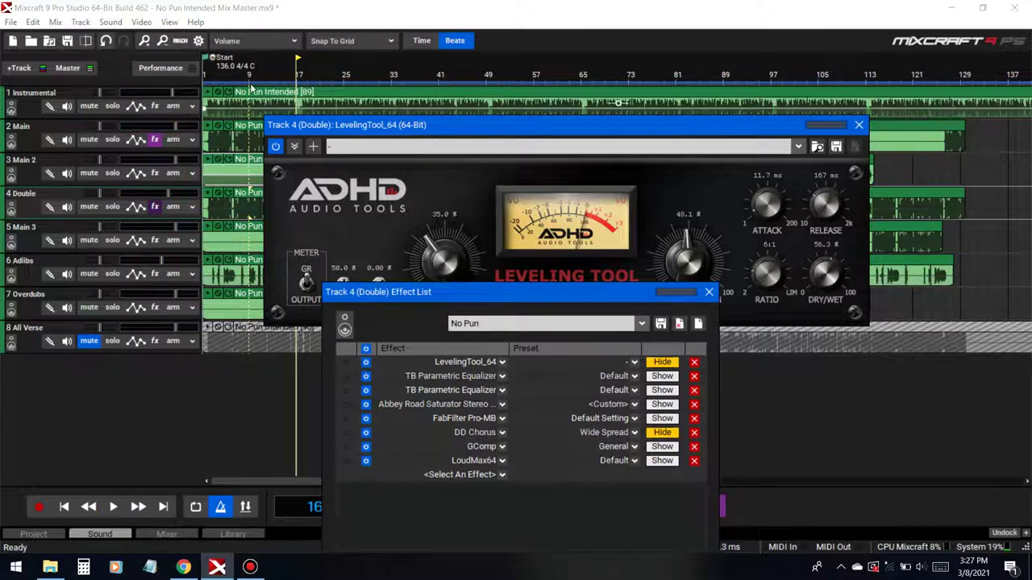
{"action": "key", "text": "space"}
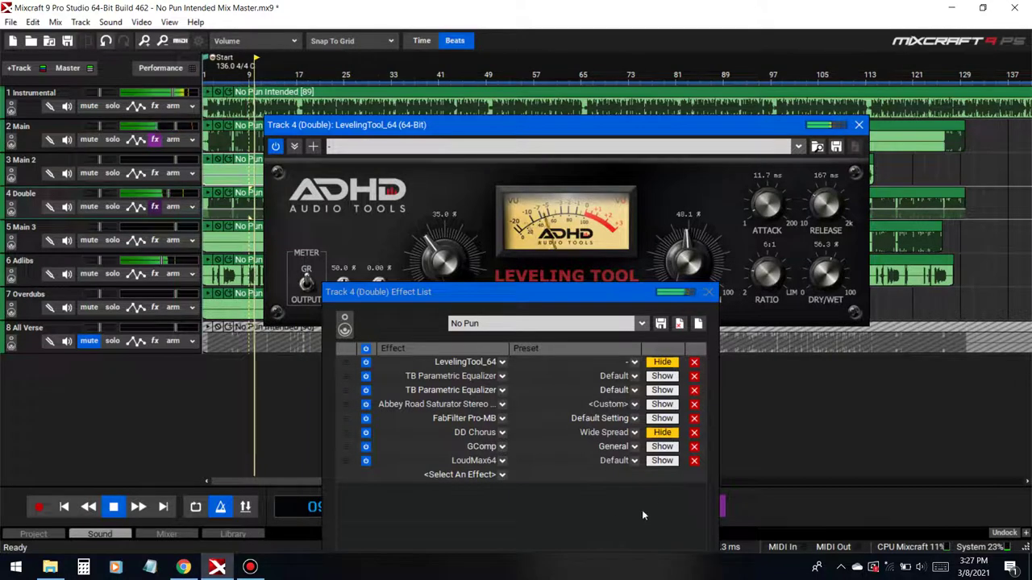
Set LevelingTool's gain to 45.6 % and release to 196 ms on the Double track, and raise its dry/wet mix.
{"action": "left_click", "coordinate": [821, 272]}
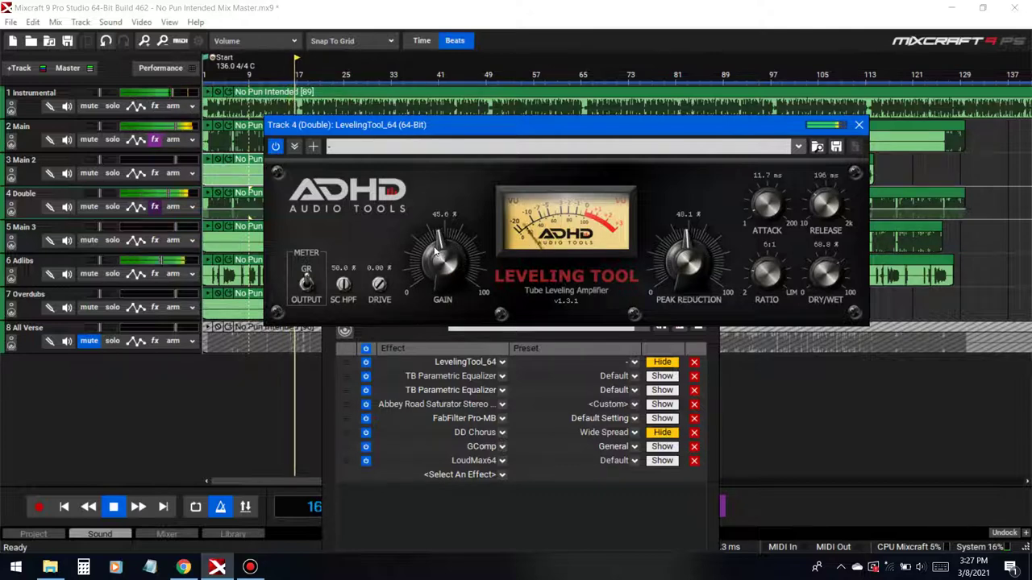
{"action": "left_click", "coordinate": [110, 207]}
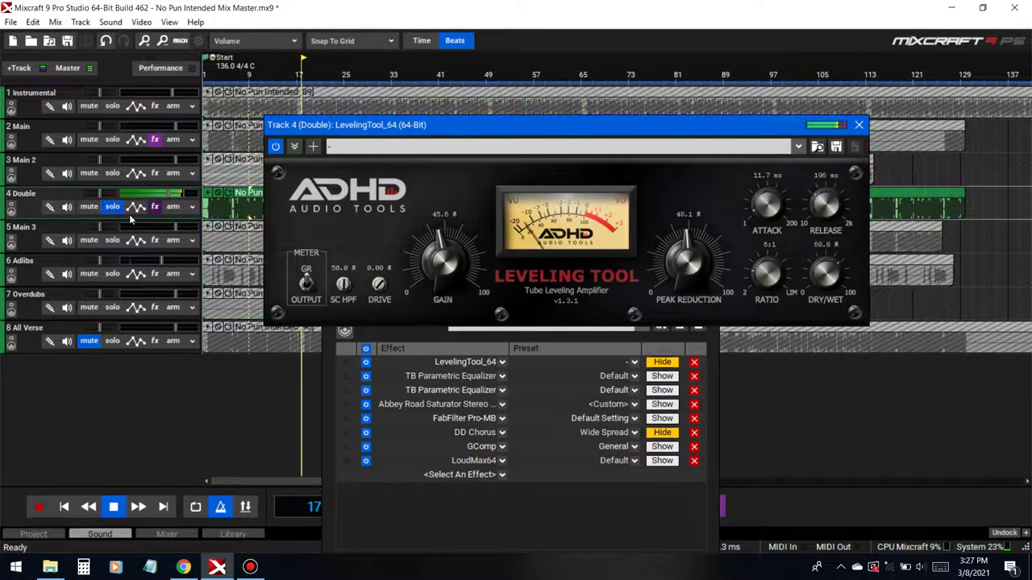
{"action": "left_click", "coordinate": [112, 207]}
Close the Double track's effect windows, stop playback, and reopen the track's effect list.
{"action": "left_click", "coordinate": [661, 362]}
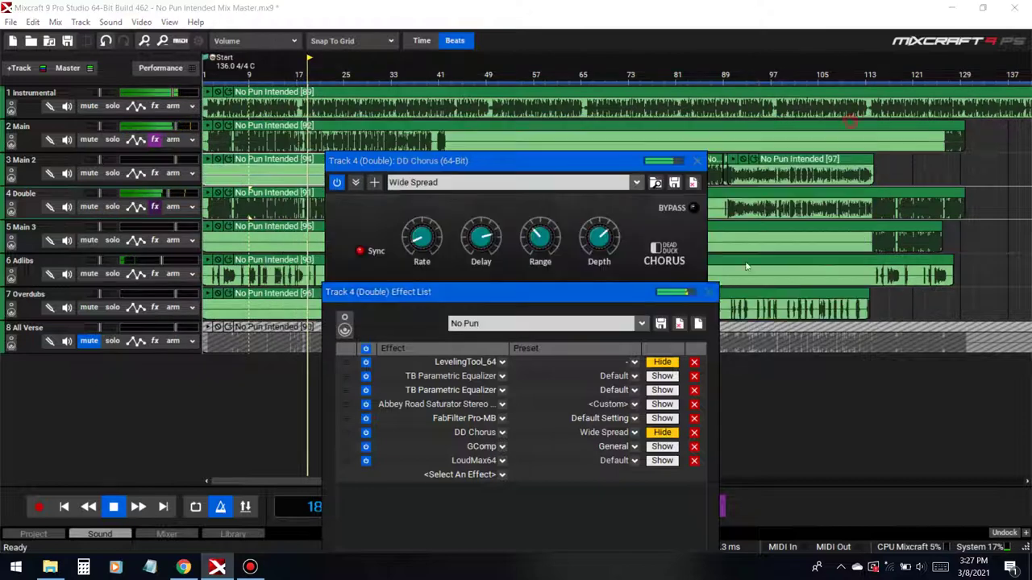
{"action": "left_click", "coordinate": [709, 293]}
{"action": "left_click", "coordinate": [696, 160]}
{"action": "key", "text": "space"}
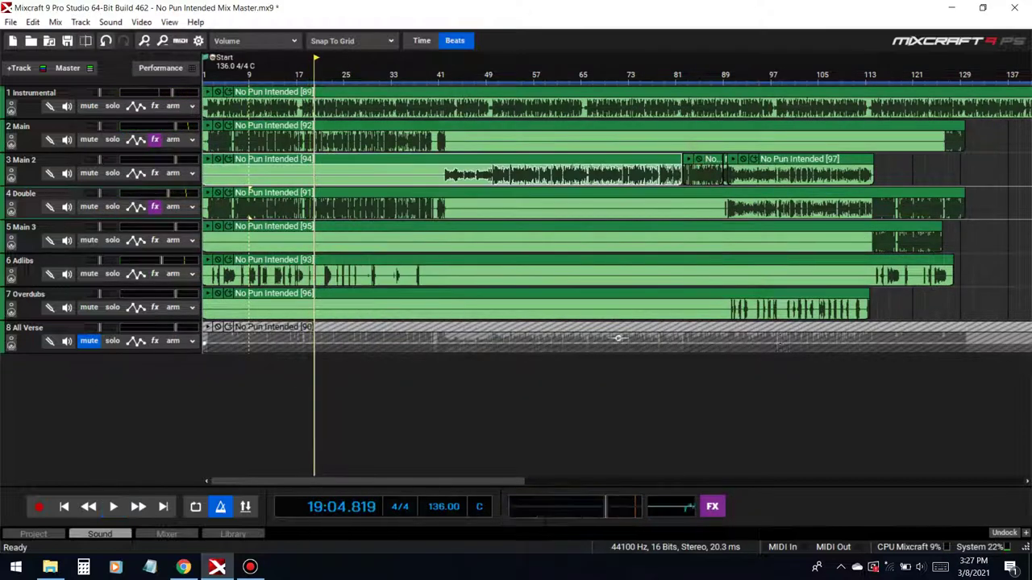
{"action": "left_click", "coordinate": [154, 207]}
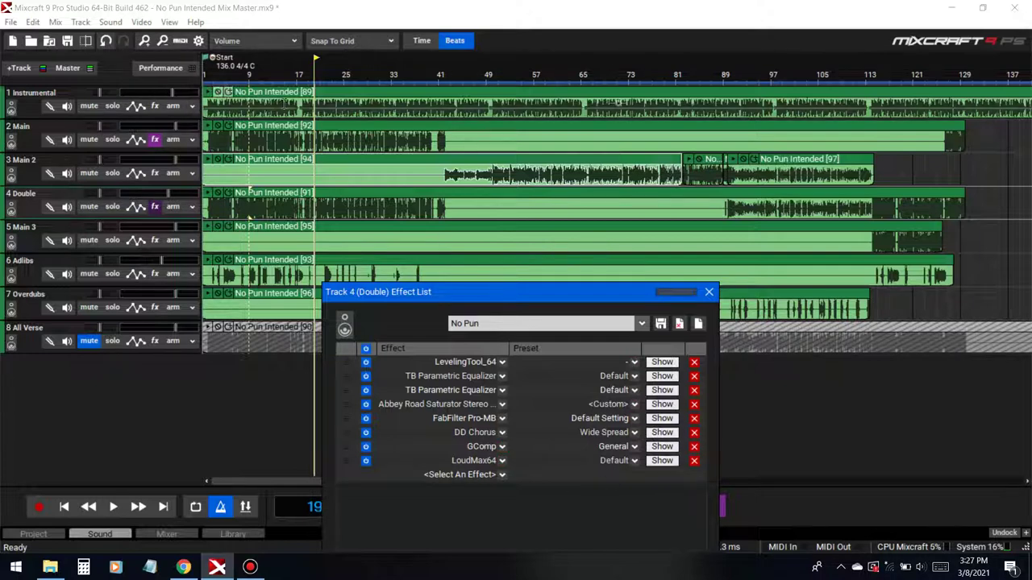
Play back the mix from bar 9 and slightly lower the Double track's volume.
{"action": "left_click", "coordinate": [249, 65]}
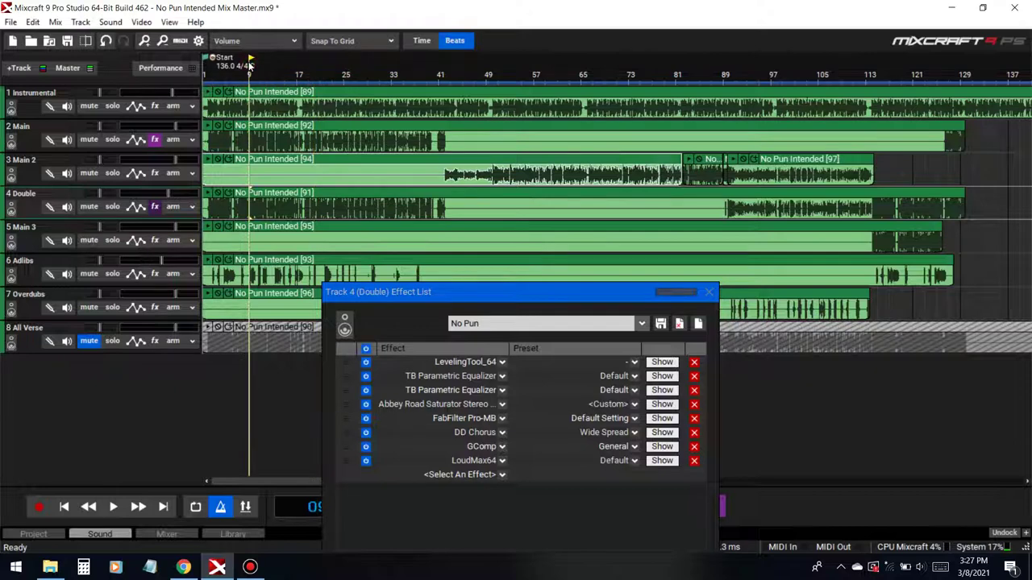
{"action": "key", "text": "space"}
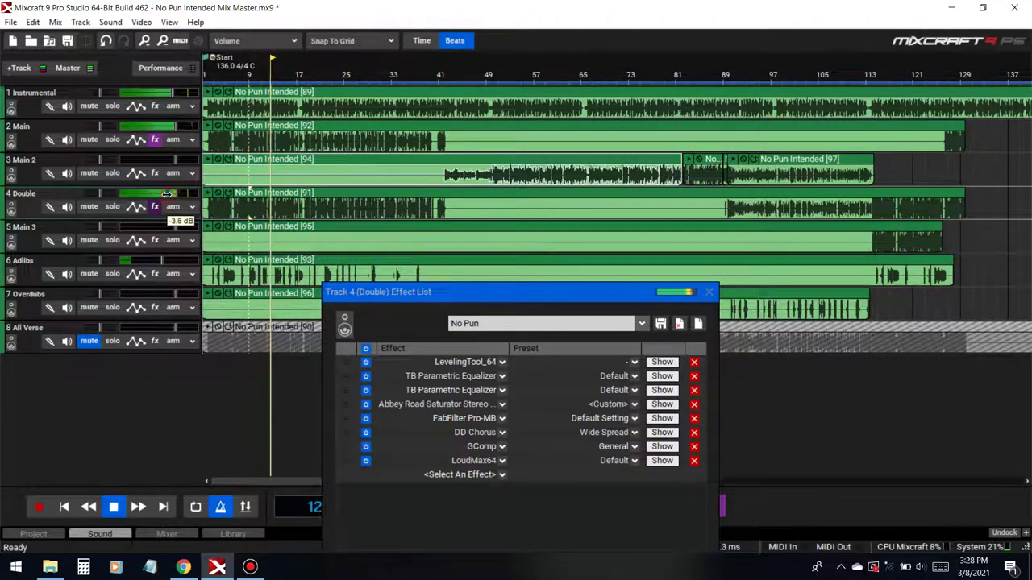
{"action": "key", "text": "space"}
Add FabFilter Pro-Q 2 x64 to the Double track's effect chain and place it between DD Chorus and GComp.
{"action": "left_click", "coordinate": [494, 475]}
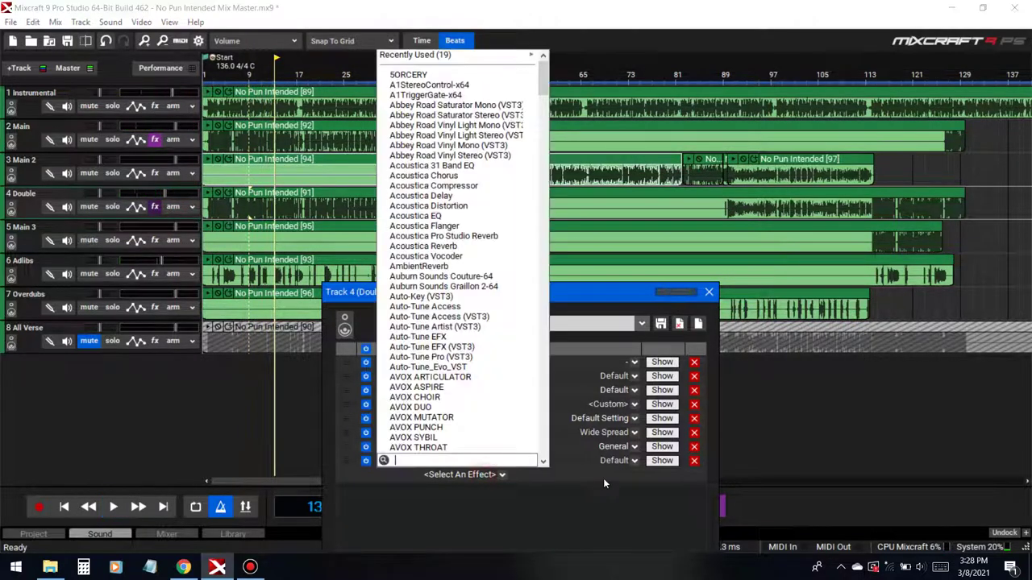
{"action": "type", "text": "pro"}
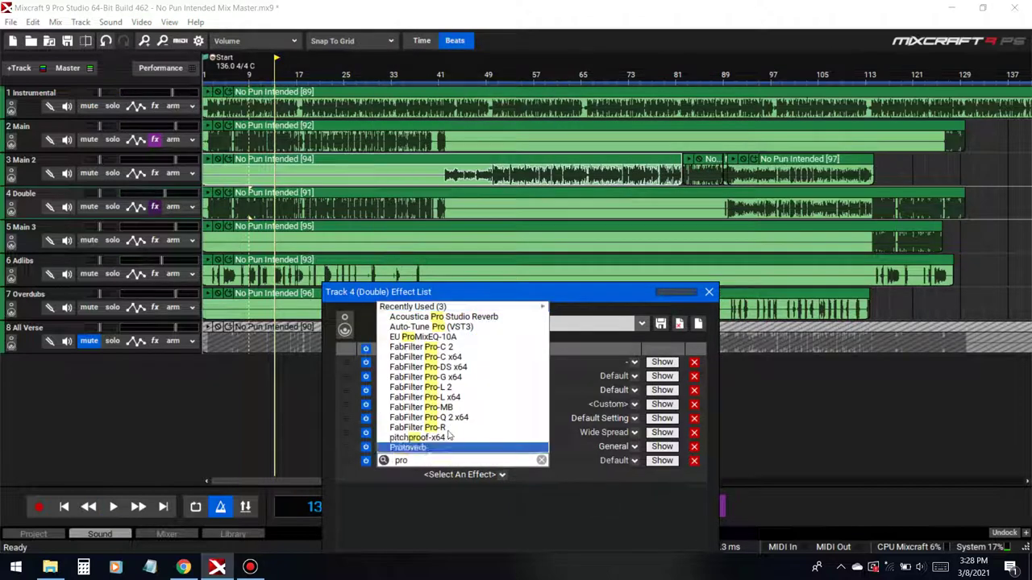
{"action": "left_click", "coordinate": [452, 419]}
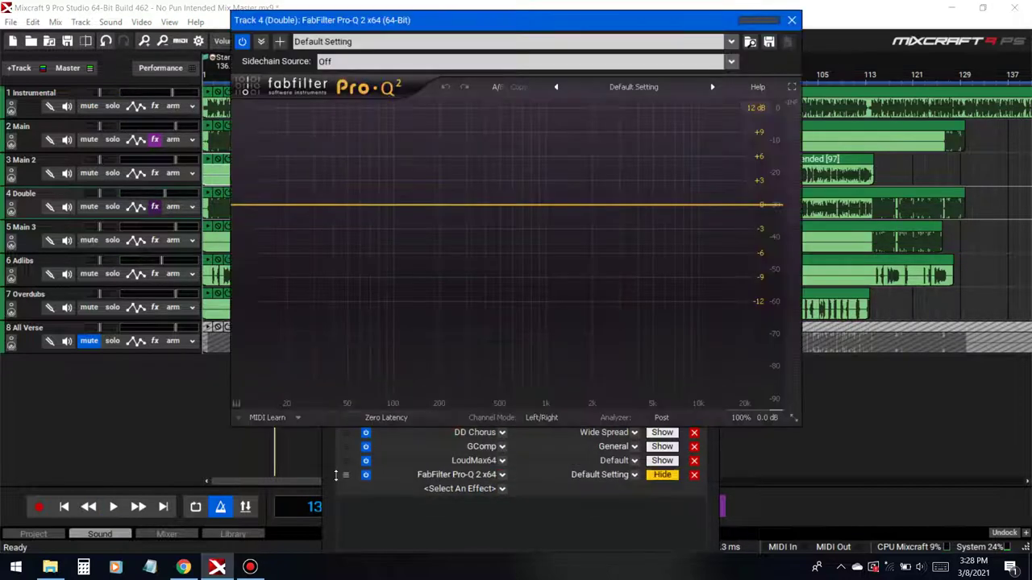
{"action": "left_click", "coordinate": [347, 458]}
{"action": "left_click_drag", "start_coordinate": [347, 458], "coordinate": [347, 445]}
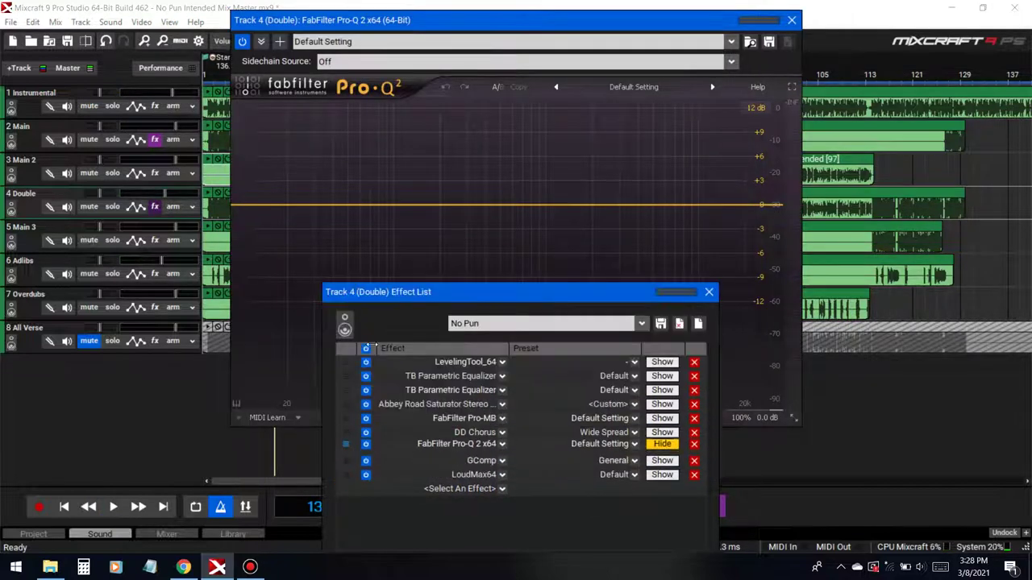
Reposition the Pro-Q 2 window to reveal the track controls, and set the equalizer's channel mode to Mid/Side.
{"action": "left_click", "coordinate": [497, 35]}
{"action": "left_click_drag", "start_coordinate": [347, 25], "coordinate": [455, 33]}
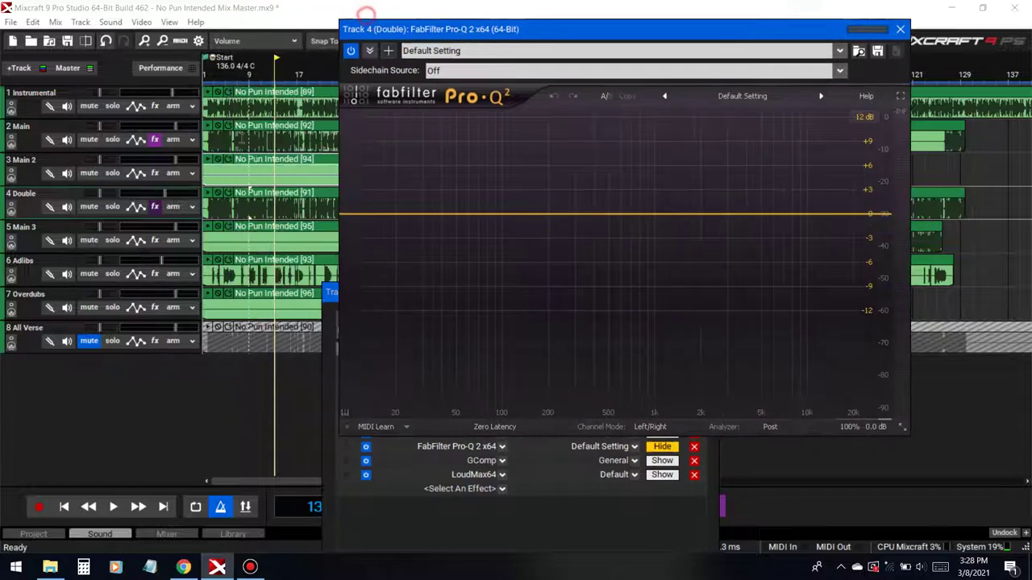
{"action": "left_click", "coordinate": [677, 430]}
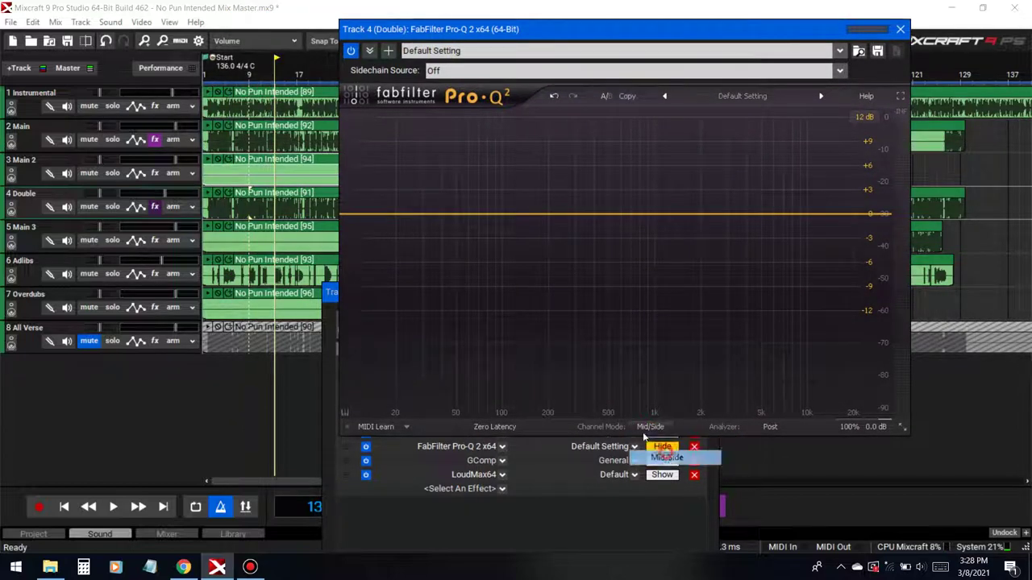
{"action": "left_click", "coordinate": [689, 456]}
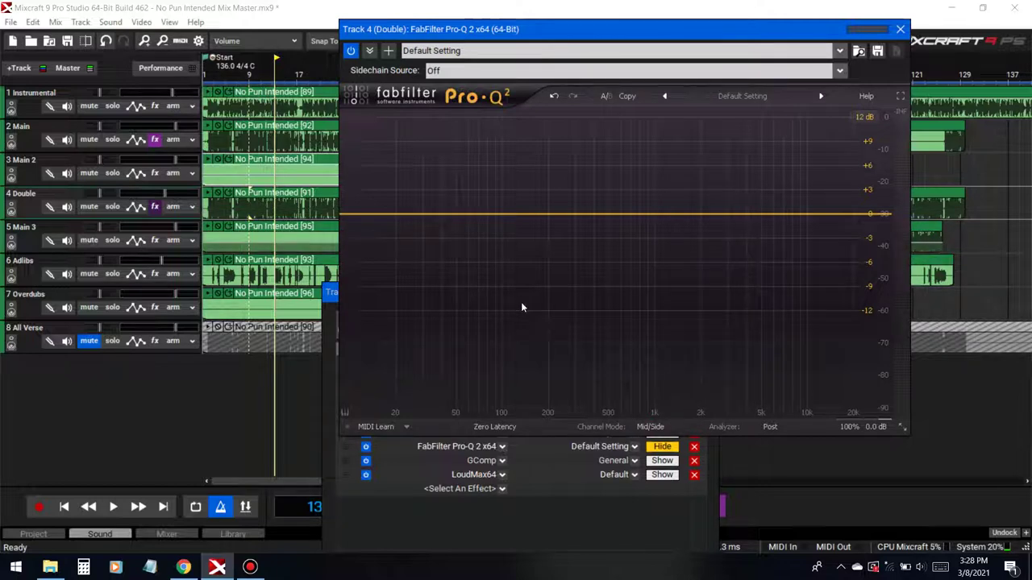
Add a bell cut at about 386 Hz and -3.75 dB in Pro-Q 2 and set its stereo placement to Mid.
{"action": "left_click_drag", "start_coordinate": [583, 216], "coordinate": [593, 244]}
{"action": "right_click", "coordinate": [592, 243]}
{"action": "left_click", "coordinate": [654, 293]}
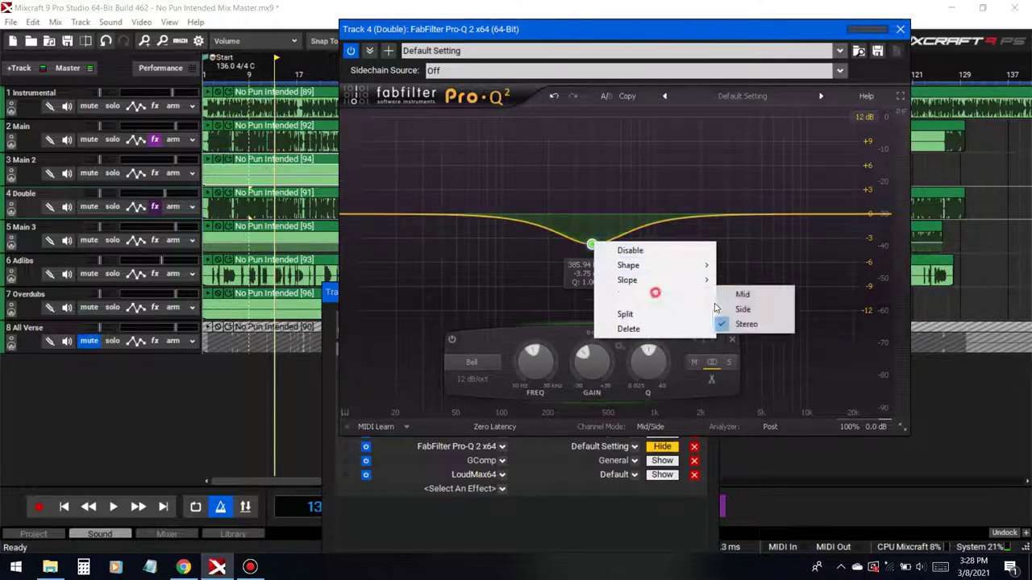
{"action": "left_click", "coordinate": [742, 295]}
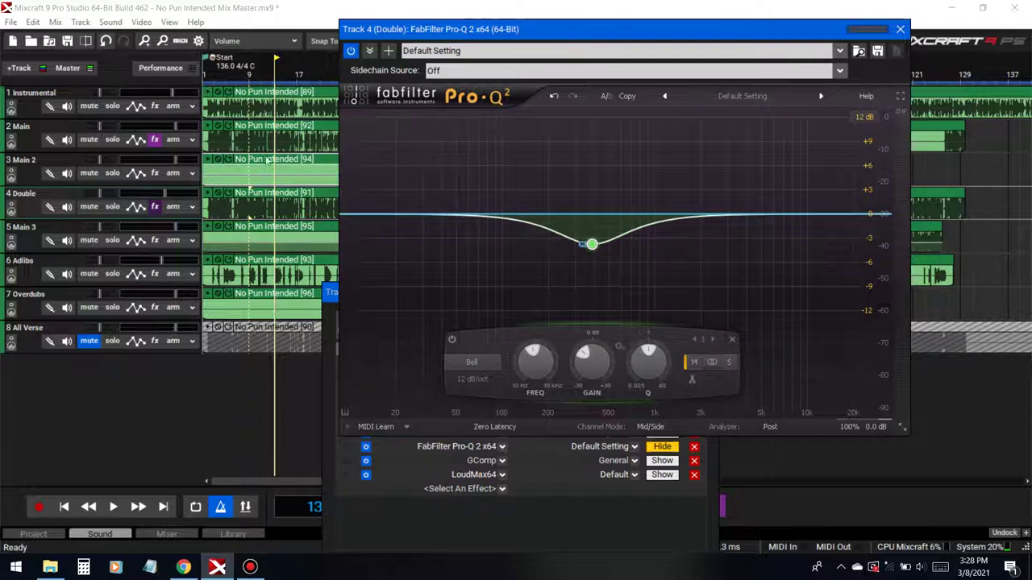
Play the Double track soloed and move the mid cut to about 262 Hz and -4.17 dB, with Q about 0.984.
{"action": "left_click", "coordinate": [226, 68]}
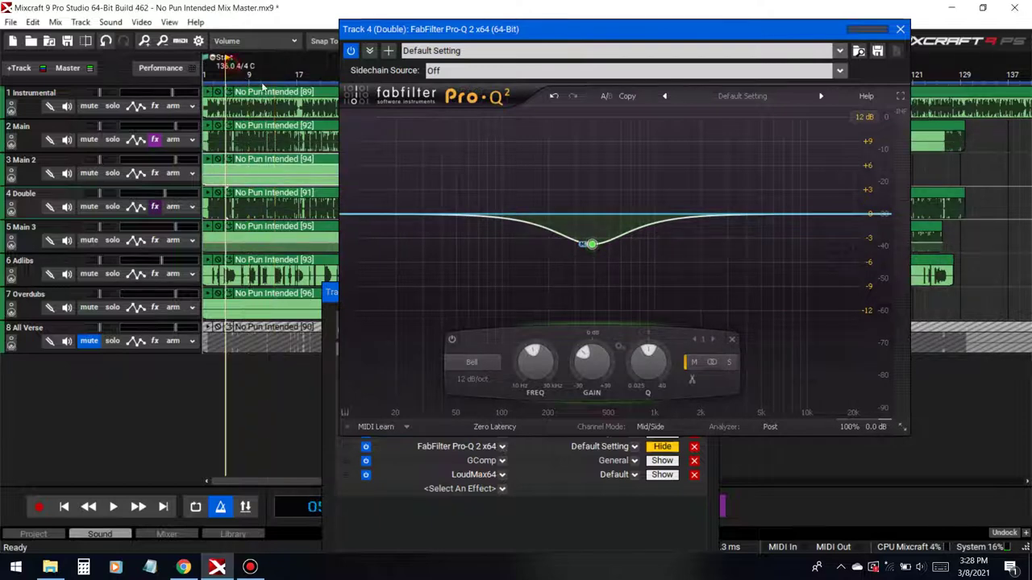
{"action": "key", "text": "space"}
{"action": "left_click", "coordinate": [112, 207]}
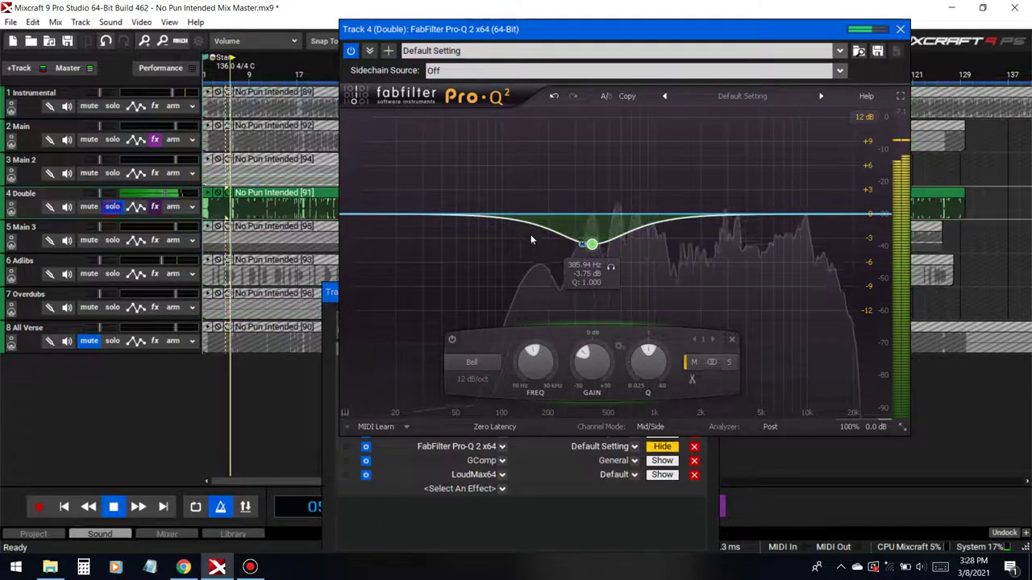
{"action": "left_click_drag", "start_coordinate": [593, 243], "coordinate": [570, 250]}
{"action": "scroll", "coordinate": [579, 173], "scroll_direction": "up", "scroll_amount": 3}
{"action": "scroll", "coordinate": [599, 145], "scroll_direction": "down", "scroll_amount": 4}
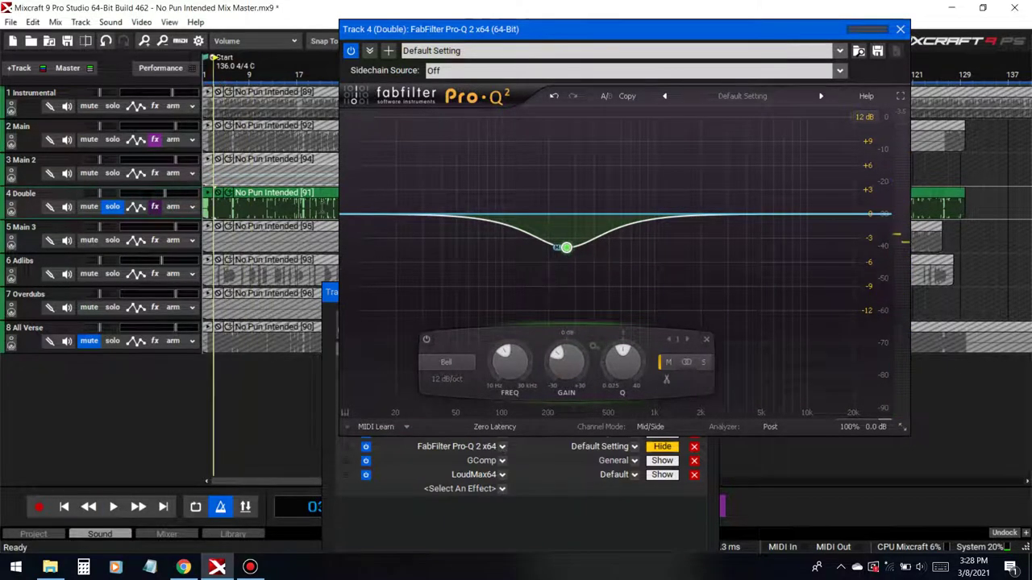
During full-mix playback, add a bell boost at about 1614 Hz and +1.92 dB and set its stereo placement to Side.
{"action": "left_click", "coordinate": [112, 507]}
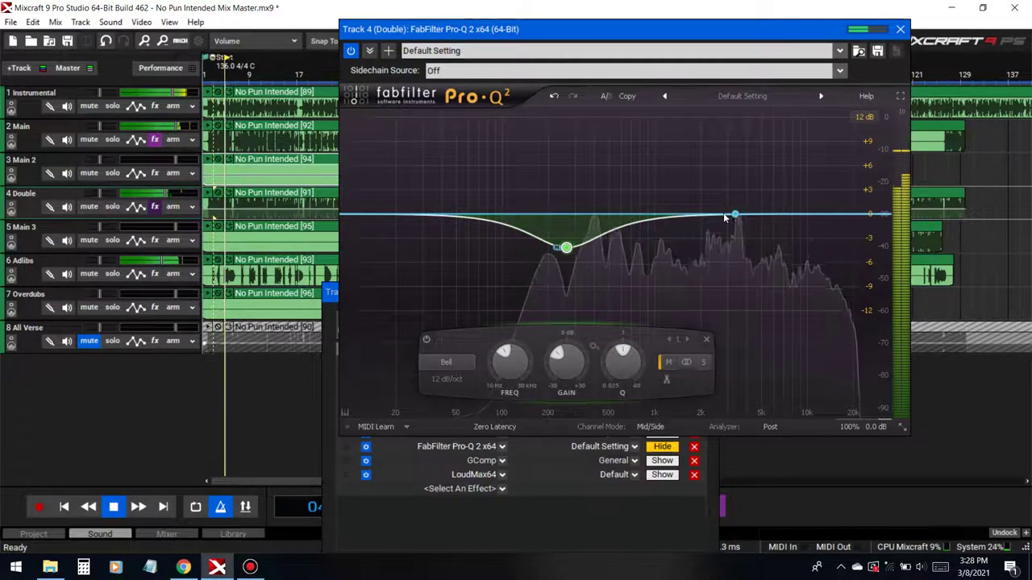
{"action": "left_click_drag", "start_coordinate": [724, 216], "coordinate": [686, 199]}
{"action": "right_click", "coordinate": [686, 199]}
{"action": "mouse_move", "coordinate": [766, 252]}
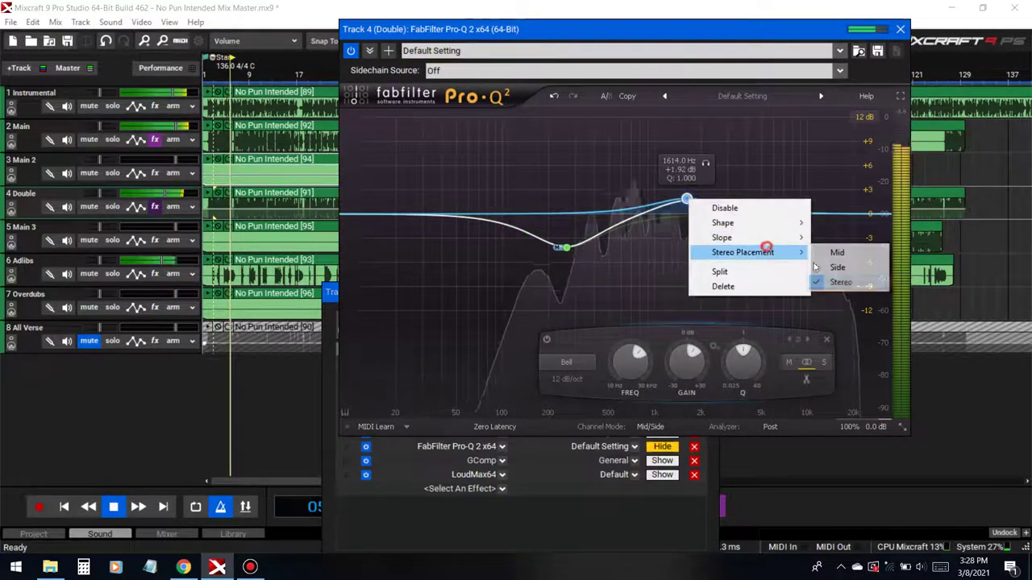
{"action": "left_click", "coordinate": [852, 282]}
{"action": "left_click", "coordinate": [688, 199]}
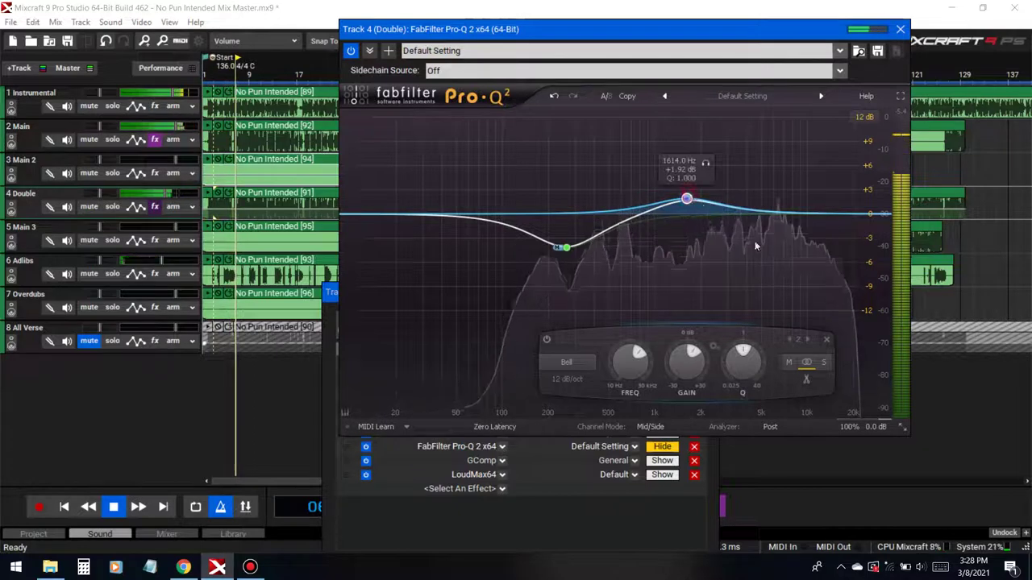
{"action": "right_click", "coordinate": [686, 199]}
{"action": "mouse_move", "coordinate": [779, 253]}
{"action": "left_click", "coordinate": [839, 266]}
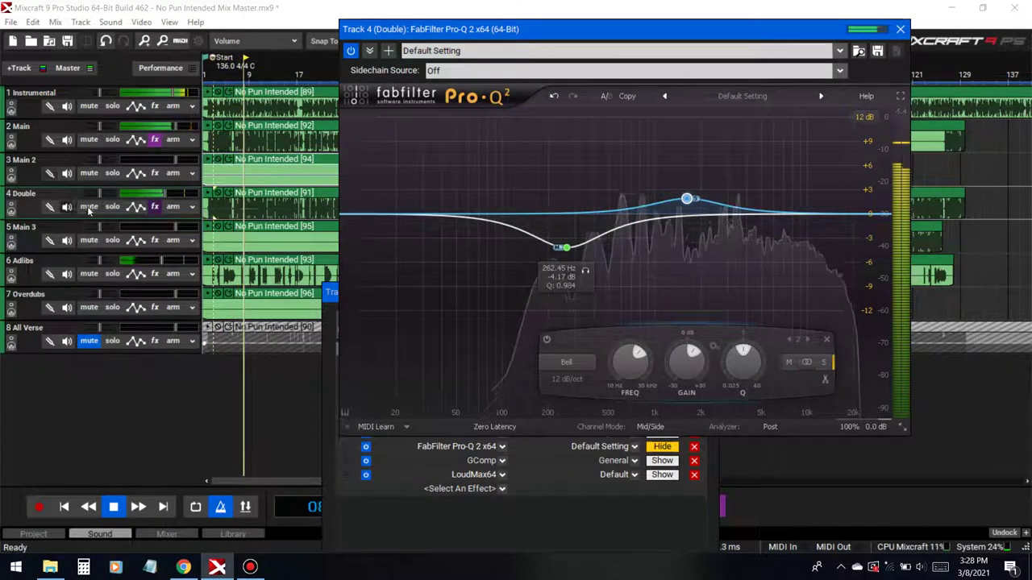
With the Double track soloed, move the side boost to about 1155 Hz and +2.33 dB, and add a low cut at about 110 Hz.
{"action": "left_click", "coordinate": [112, 206]}
{"action": "mouse_move", "coordinate": [686, 199]}
{"action": "left_mouse_down"}
{"action": "mouse_move", "coordinate": [682, 179]}
{"action": "mouse_move", "coordinate": [760, 191]}
{"action": "mouse_move", "coordinate": [649, 189]}
{"action": "mouse_move", "coordinate": [647, 200]}
{"action": "mouse_move", "coordinate": [667, 201]}
{"action": "left_mouse_up"}
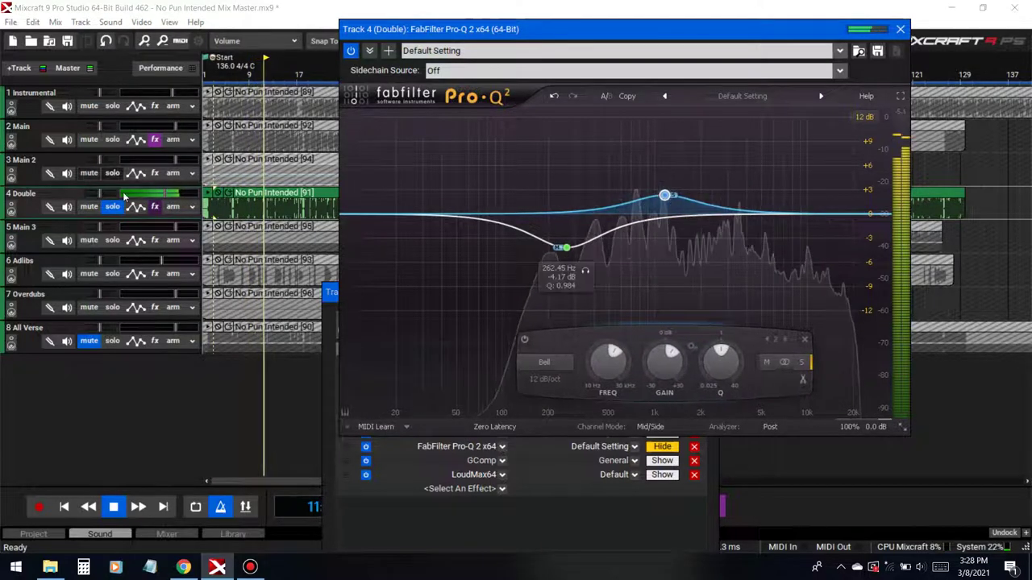
{"action": "double_click", "coordinate": [415, 238]}
{"action": "left_click", "coordinate": [384, 363]}
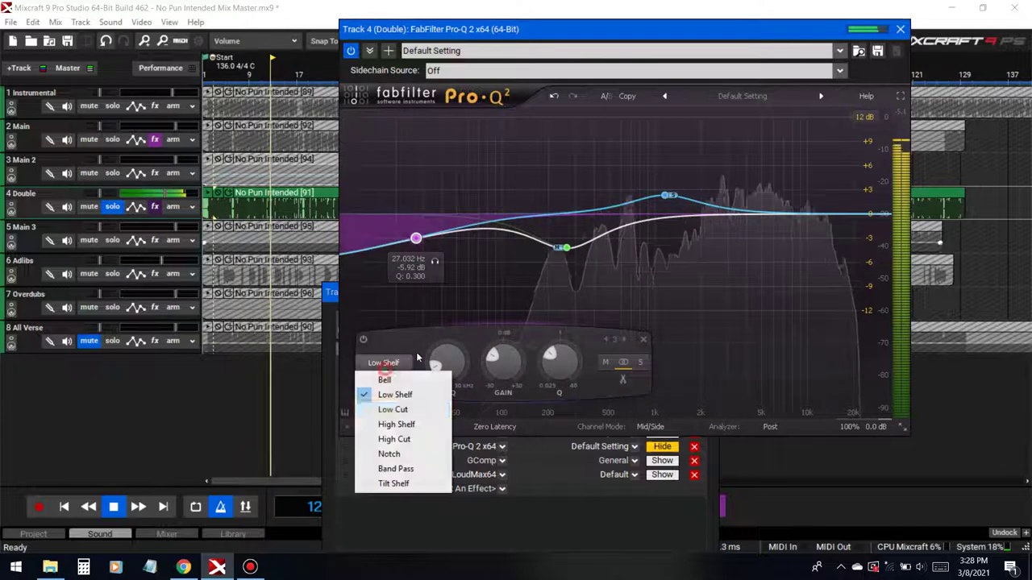
{"action": "left_click", "coordinate": [393, 409]}
{"action": "left_click_drag", "start_coordinate": [416, 293], "coordinate": [515, 234]}
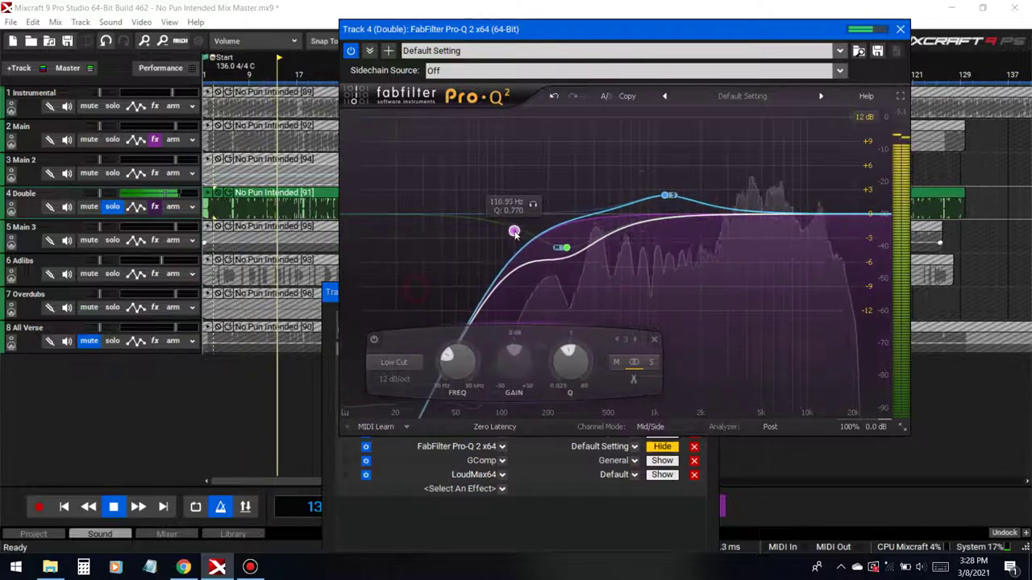
{"action": "left_click", "coordinate": [112, 206]}
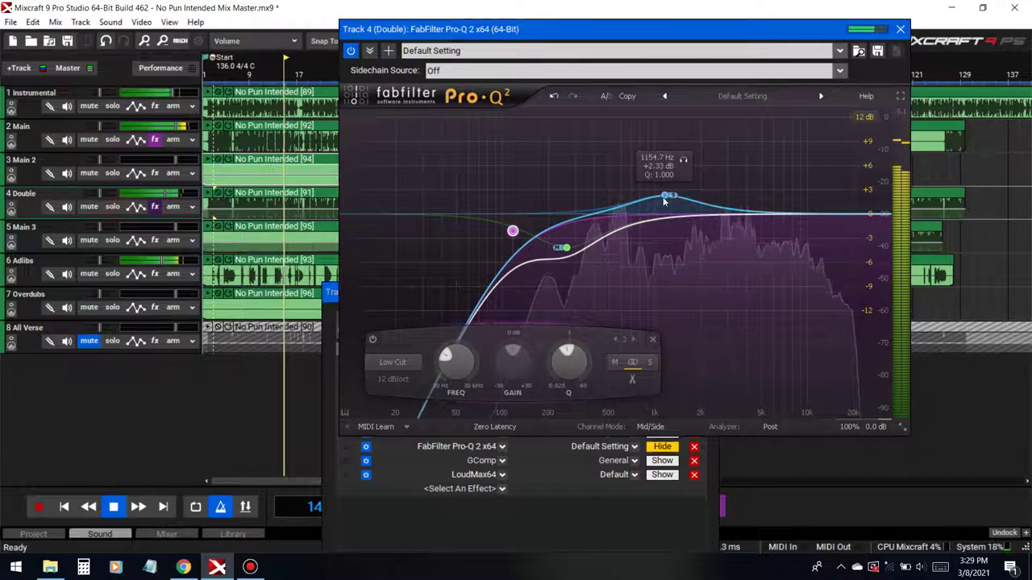
Retune the Pro-Q 2 bands against the full mix, easing the mid cut and moving the low cut to about 79 Hz with Q 0.975.
{"action": "left_click", "coordinate": [665, 198]}
{"action": "left_click", "coordinate": [565, 237]}
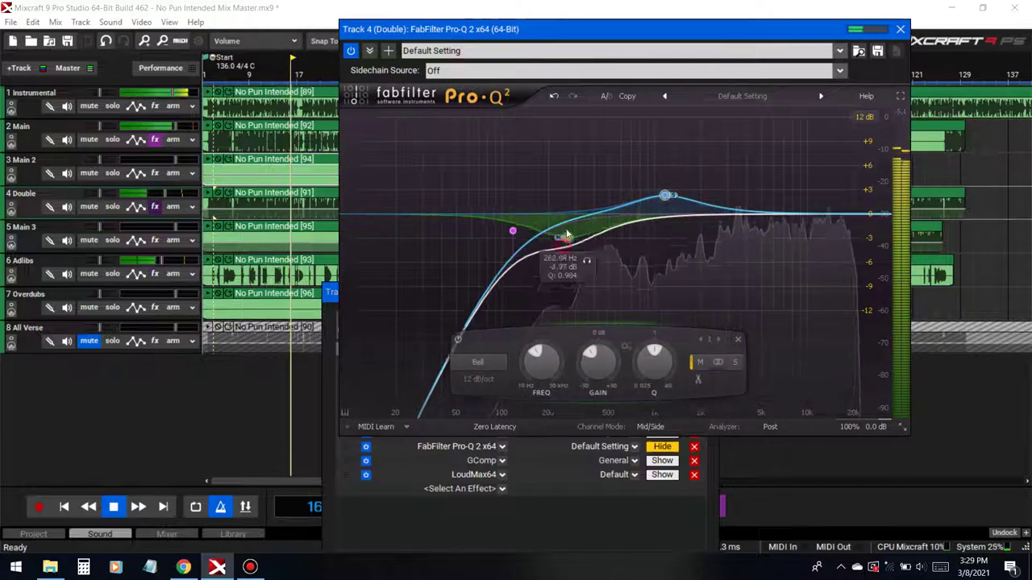
{"action": "left_click_drag", "start_coordinate": [566, 233], "coordinate": [578, 237]}
{"action": "left_click_drag", "start_coordinate": [512, 232], "coordinate": [490, 216]}
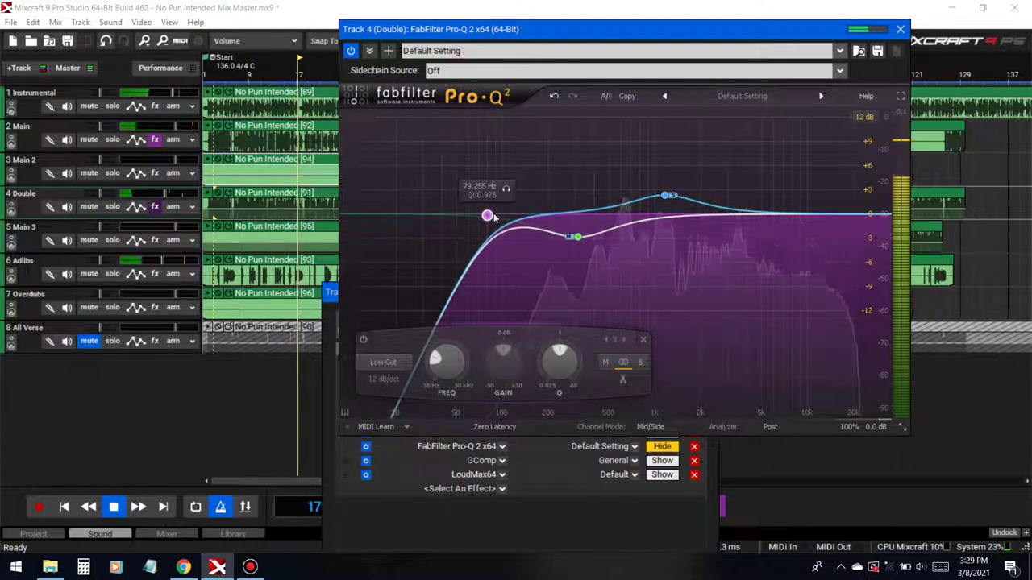
{"action": "left_click_drag", "start_coordinate": [666, 196], "coordinate": [674, 196]}
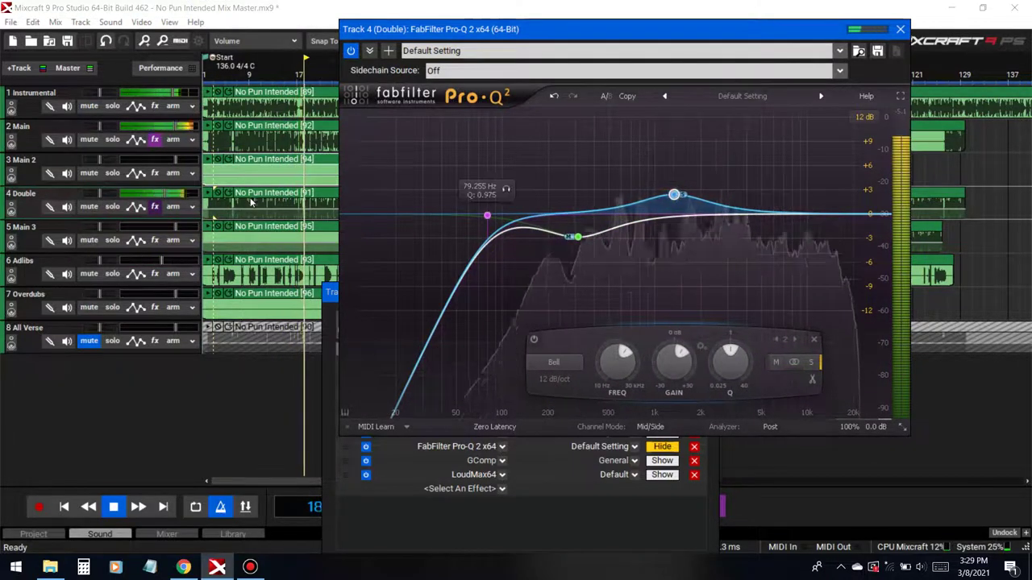
With the Instrumental temporarily muted, raise the Double track's side boost to just above +3 dB and lower the Adlibs track's volume.
{"action": "left_click", "coordinate": [91, 106]}
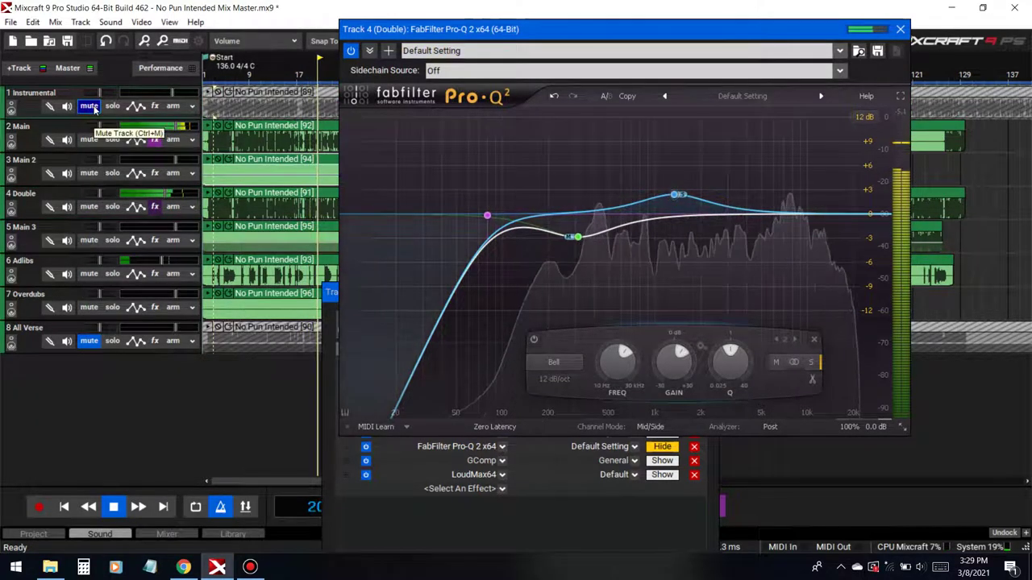
{"action": "left_click_drag", "start_coordinate": [674, 195], "coordinate": [677, 185]}
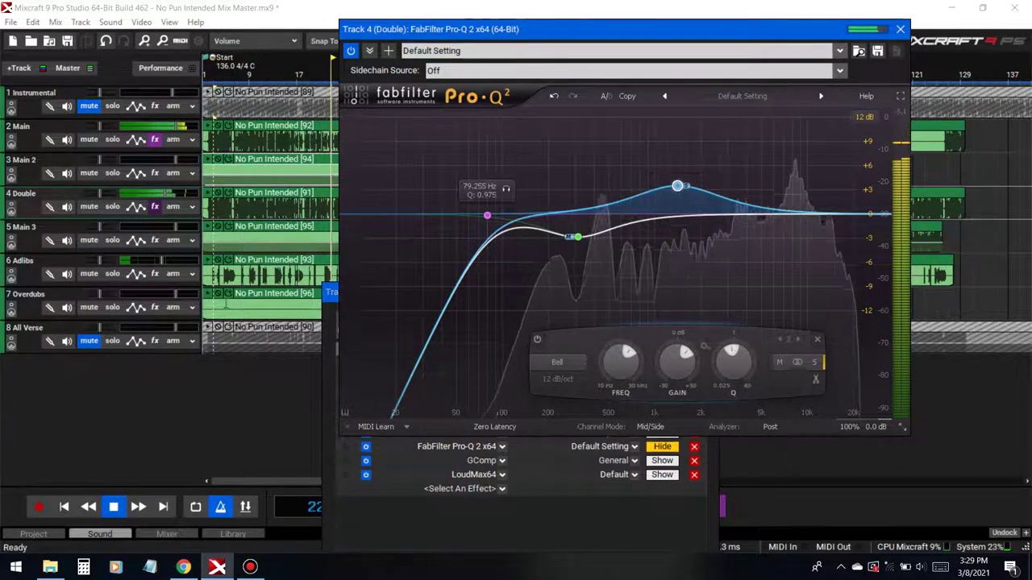
{"action": "left_click_drag", "start_coordinate": [161, 260], "coordinate": [155, 261]}
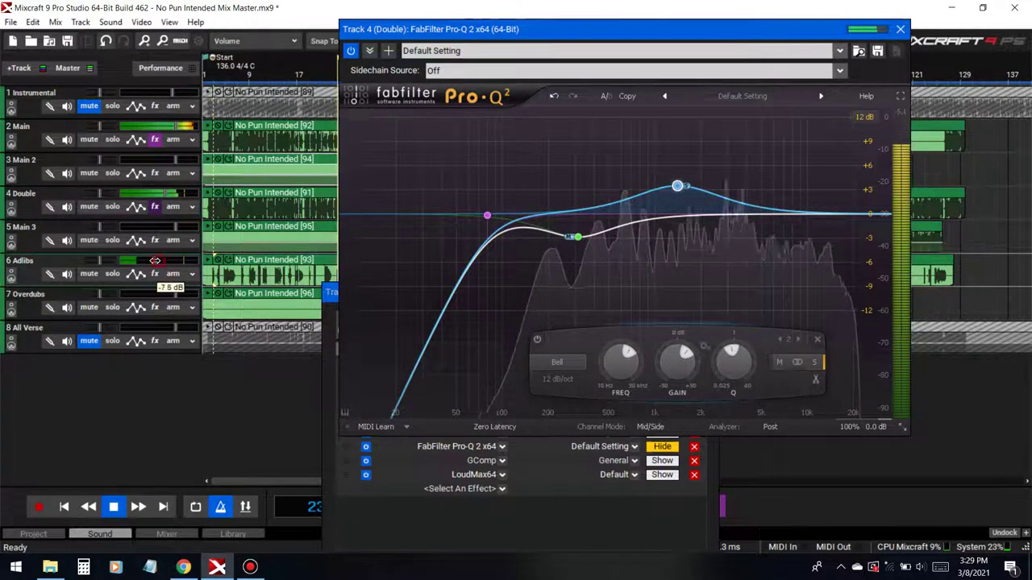
{"action": "left_click", "coordinate": [88, 106]}
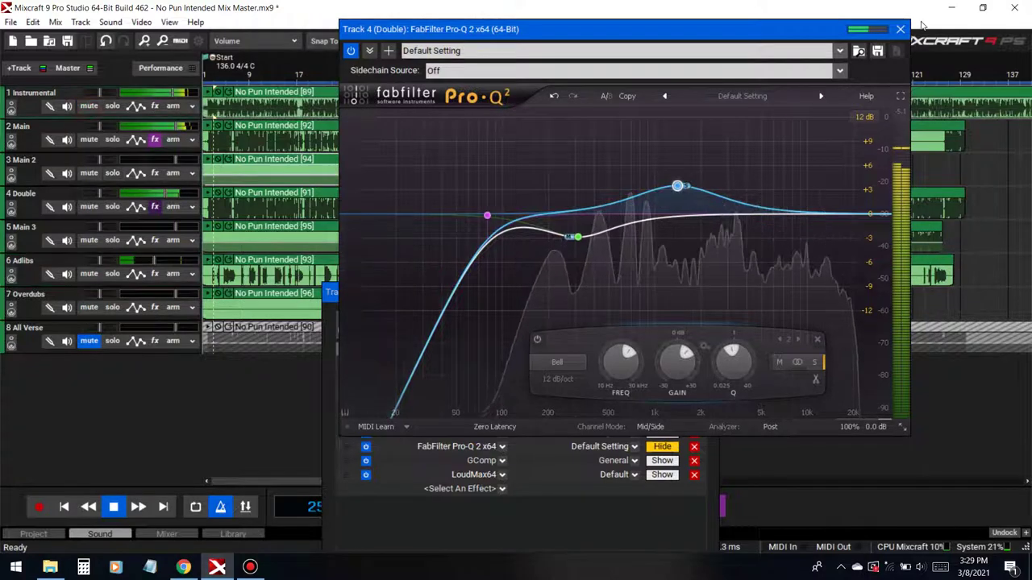
Close the Double track's effect windows, lower its volume to about -5.9 dB, and stop playback.
{"action": "left_click", "coordinate": [899, 29]}
{"action": "left_click", "coordinate": [707, 293]}
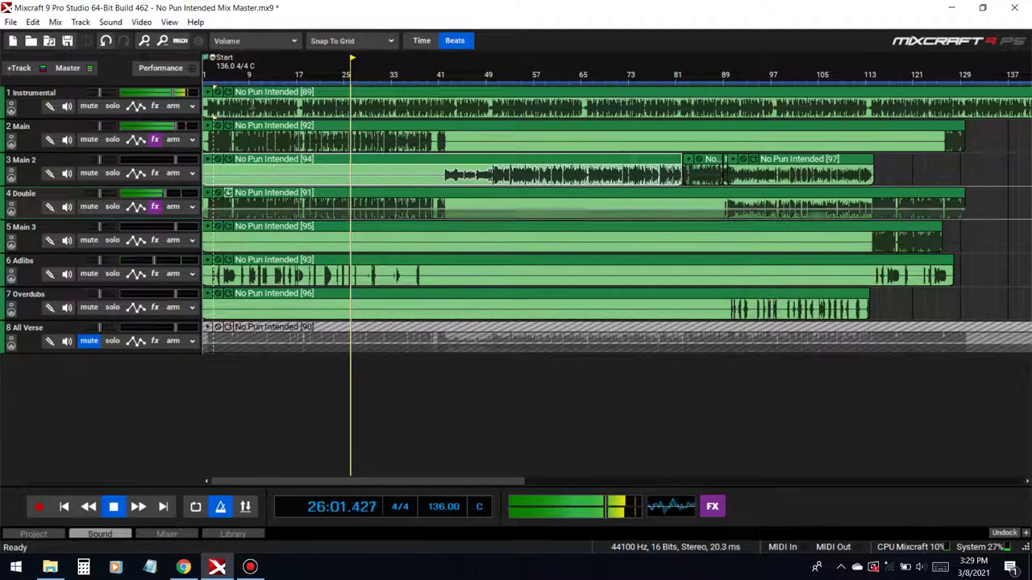
{"action": "mouse_move", "coordinate": [161, 193]}
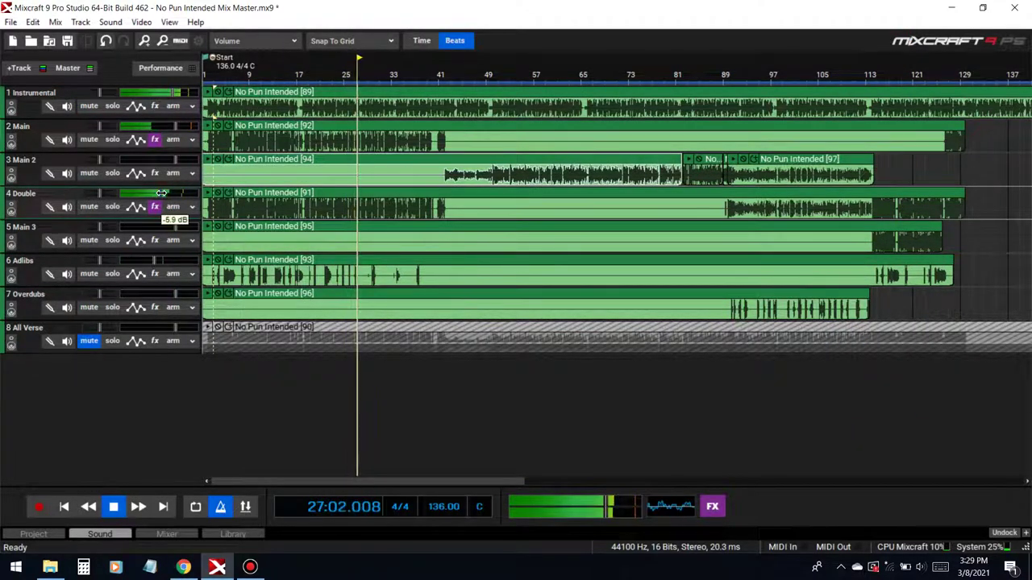
{"action": "left_click_drag", "start_coordinate": [161, 193], "coordinate": [162, 203]}
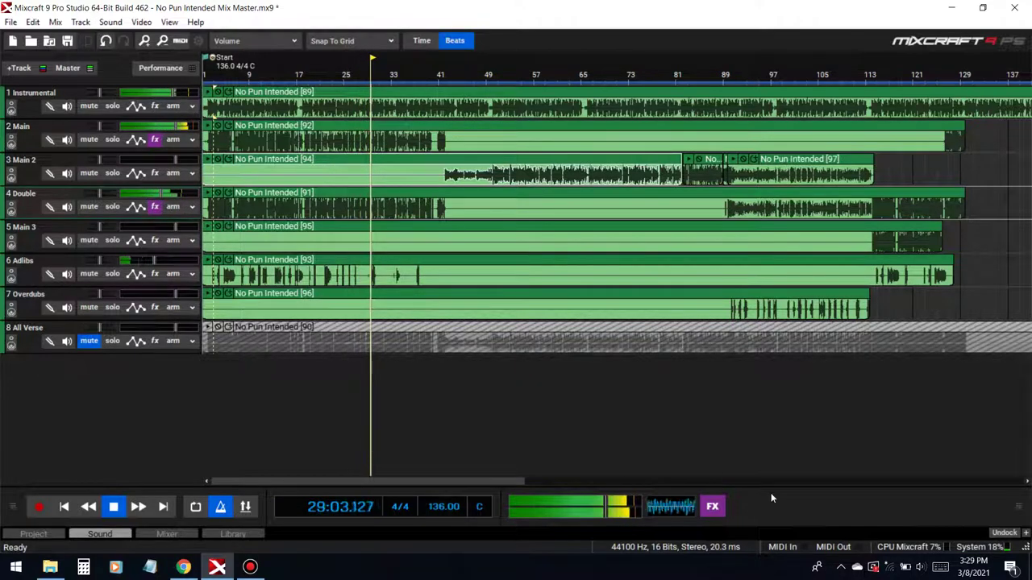
{"action": "key", "text": "space"}
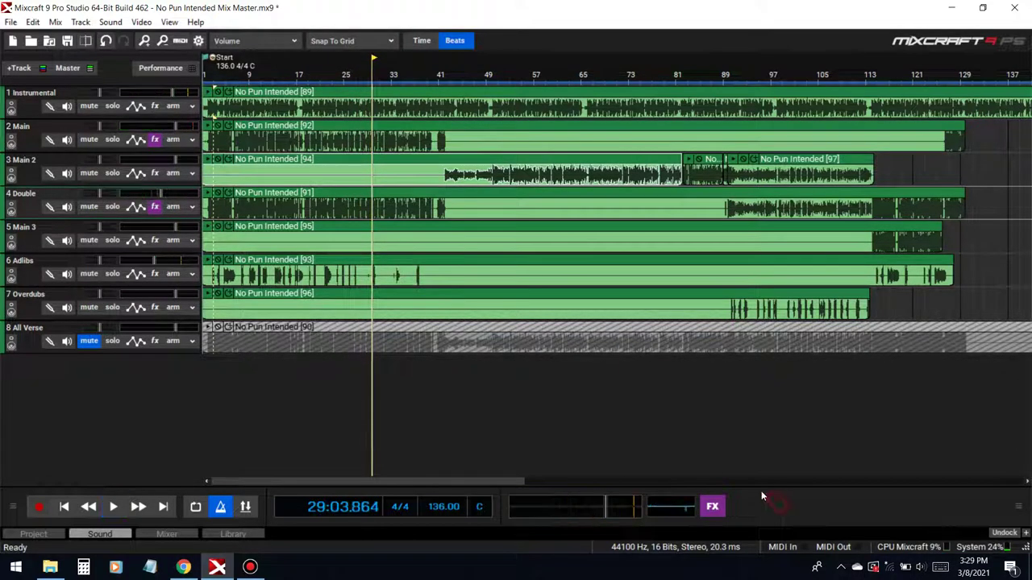
Save the project and open the Adlibs track's effect list.
{"action": "left_click", "coordinate": [70, 41]}
{"action": "left_click", "coordinate": [154, 274]}
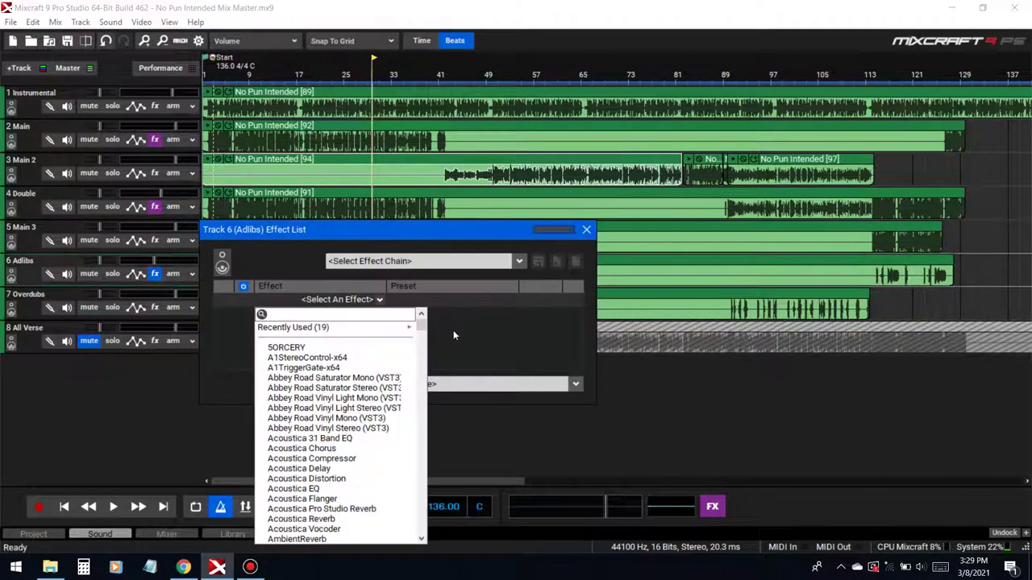
{"action": "left_click", "coordinate": [475, 311]}
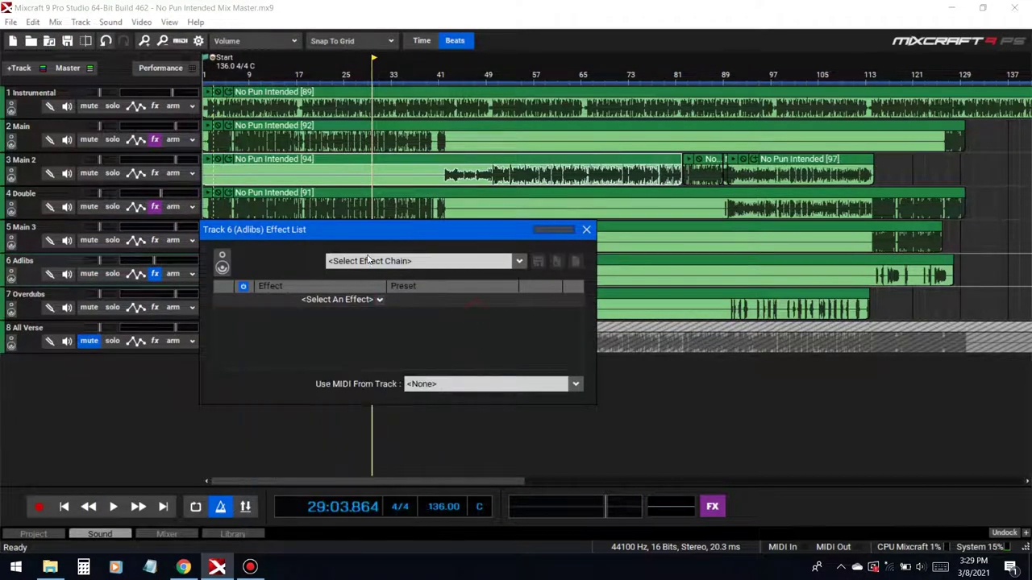
Add the TLs-3127-LEA leveling amplifier to the Adlibs track and close the effect list, keeping the amplifier window open.
{"action": "left_click", "coordinate": [375, 269]}
{"action": "left_click", "coordinate": [239, 335]}
{"action": "left_click", "coordinate": [326, 299]}
{"action": "left_click", "coordinate": [329, 303]}
{"action": "left_click", "coordinate": [325, 303]}
{"action": "type", "text": "tk"}
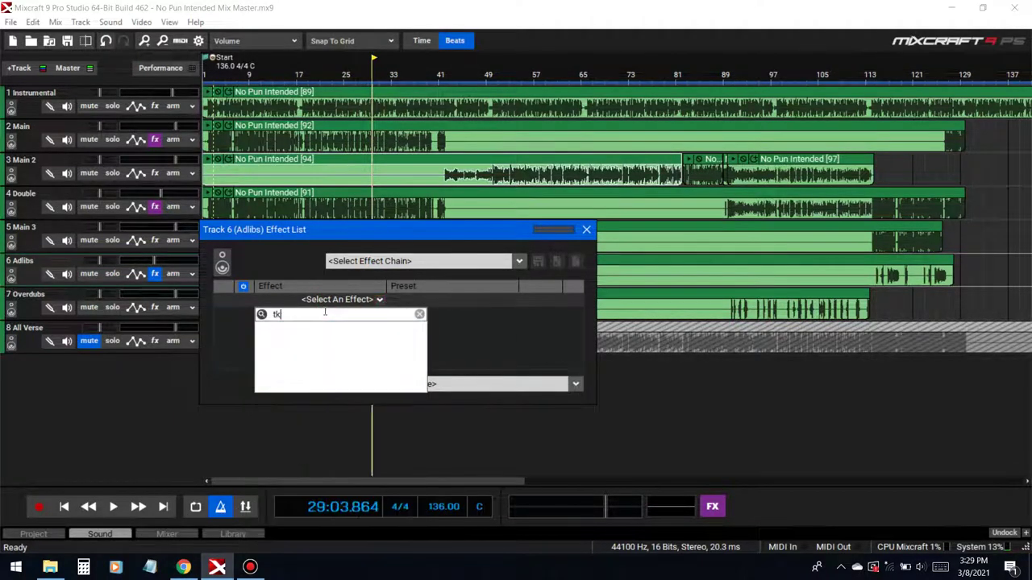
{"action": "key", "text": "BackSpace"}
{"action": "type", "text": "ls"}
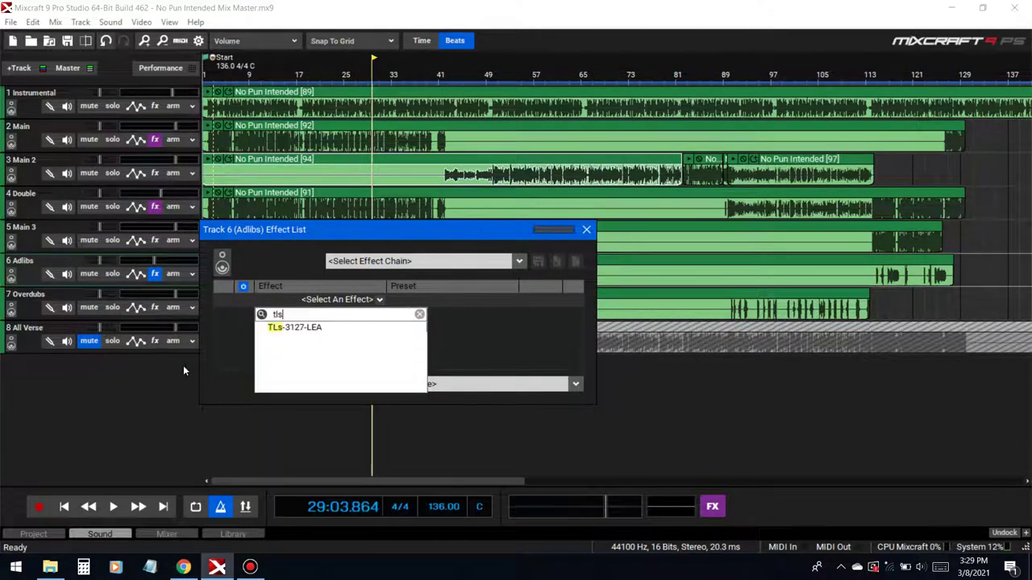
{"action": "left_click", "coordinate": [310, 328]}
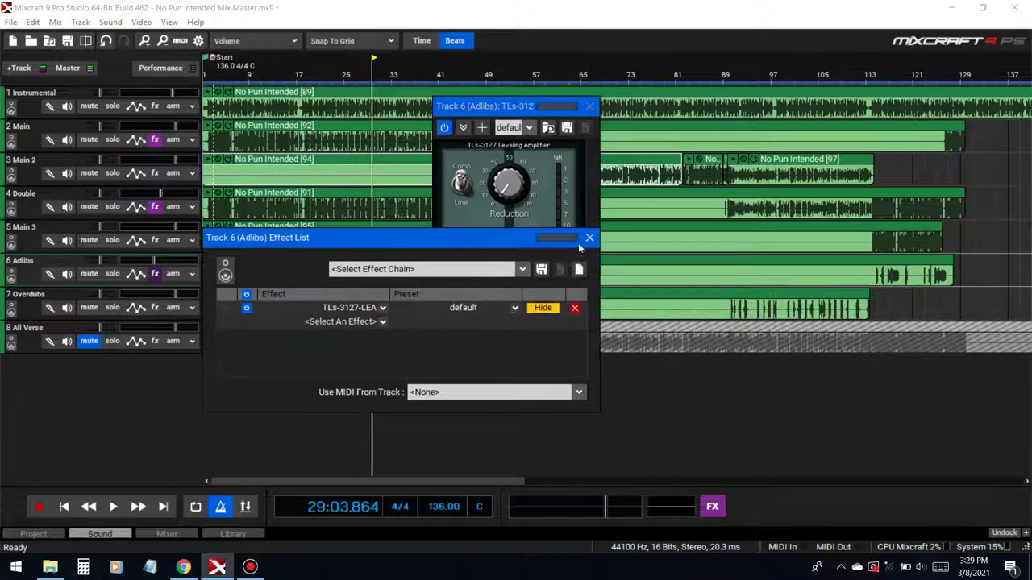
{"action": "left_click", "coordinate": [589, 238]}
Play from bar 2 with the Double and Main tracks muted, and raise the leveling amplifier's Reduction and Gain on the Adlibs.
{"action": "scroll", "coordinate": [366, 295], "scroll_direction": "up", "scroll_amount": 3}
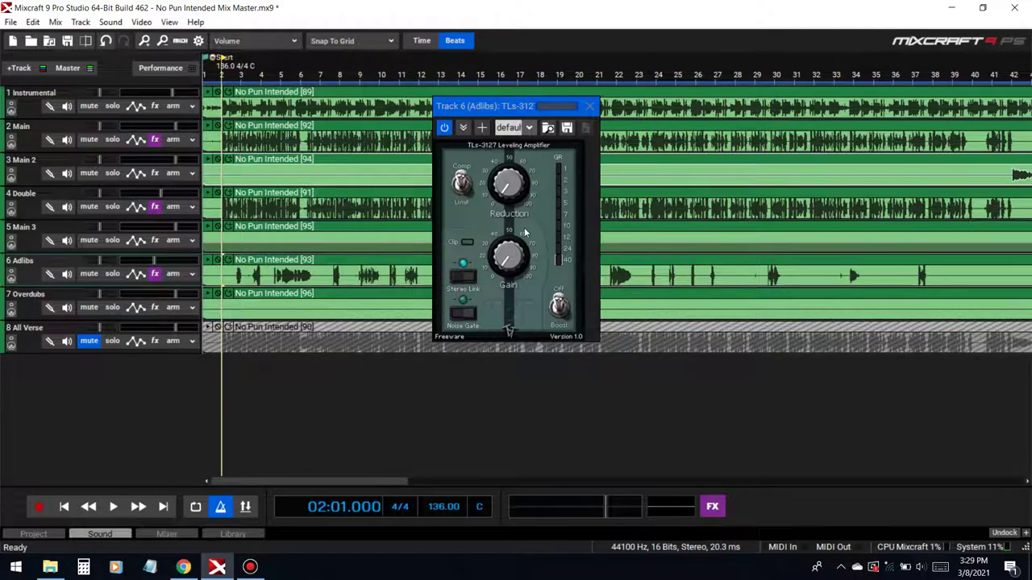
{"action": "key", "text": "space"}
{"action": "left_click", "coordinate": [85, 207]}
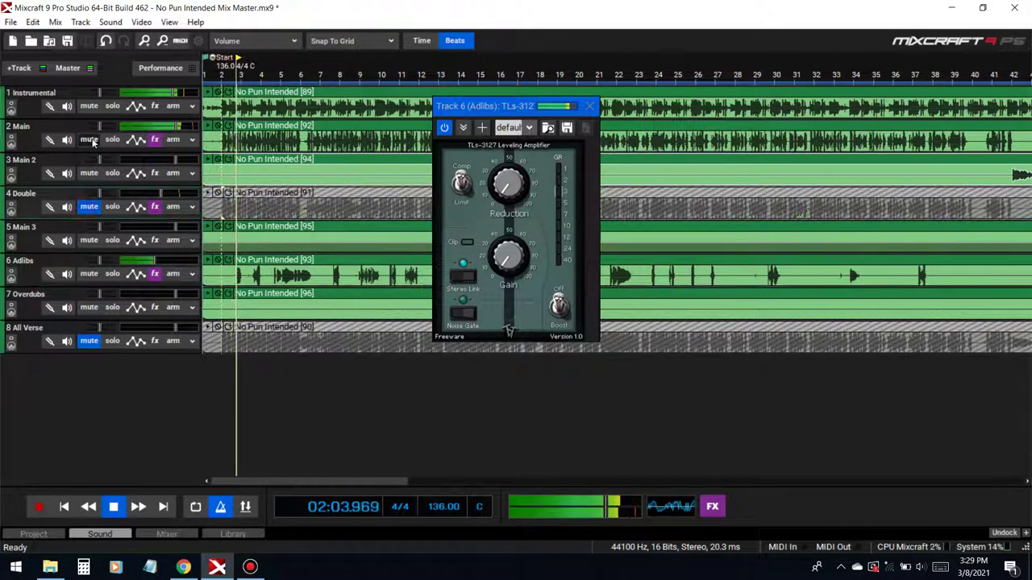
{"action": "left_click", "coordinate": [89, 140]}
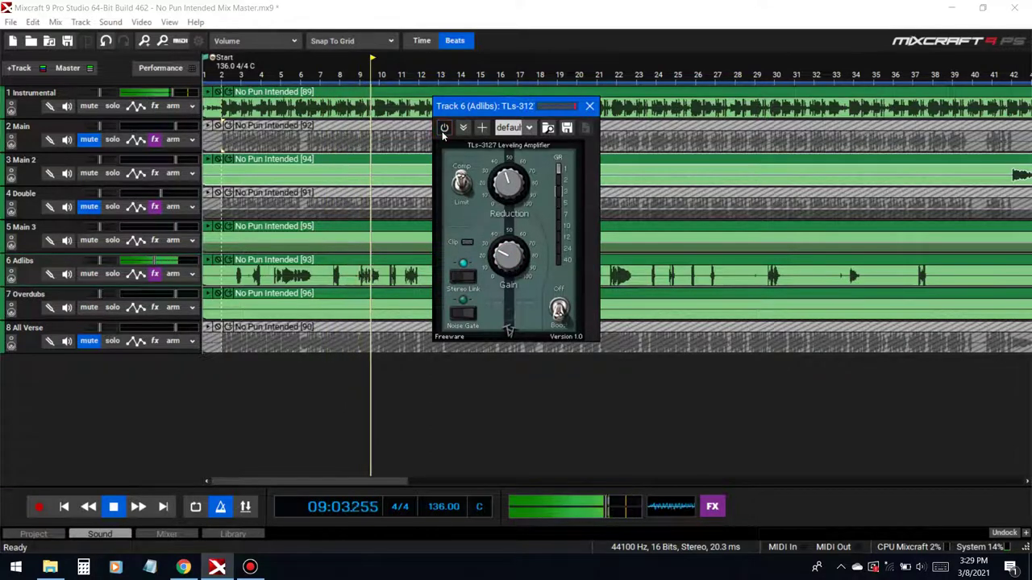
Reopen the Adlibs leveling amplifier, ease its Gain down slightly, replay from bar 5, and close the amplifier window.
{"action": "left_click", "coordinate": [155, 274]}
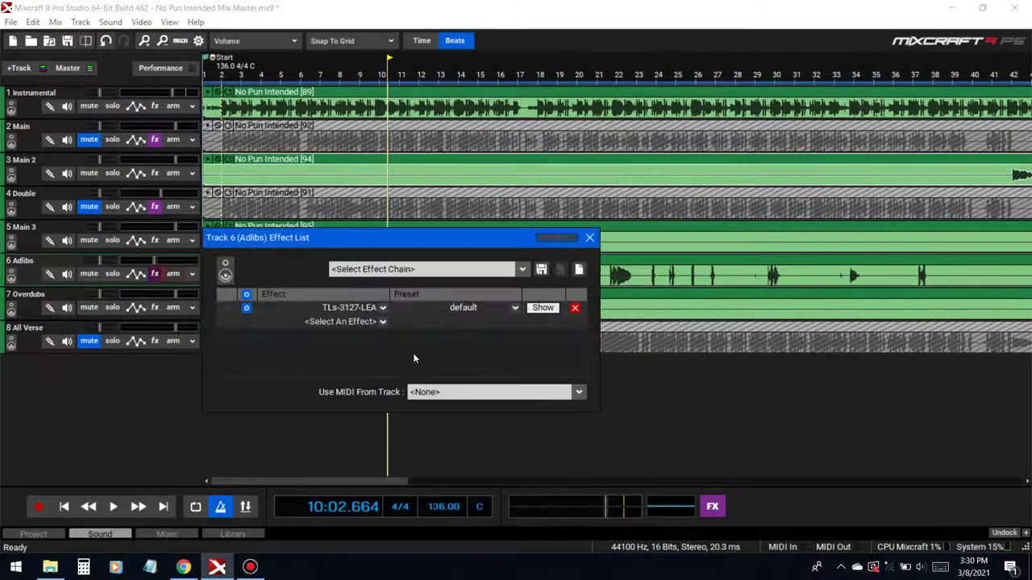
{"action": "left_click", "coordinate": [352, 322]}
{"action": "left_click", "coordinate": [494, 352]}
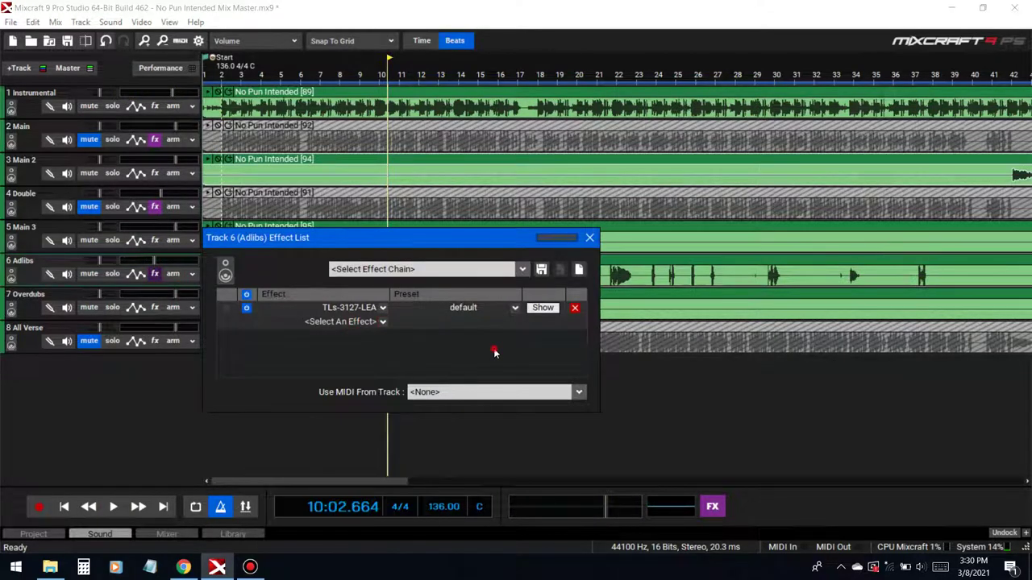
{"action": "left_click", "coordinate": [541, 308]}
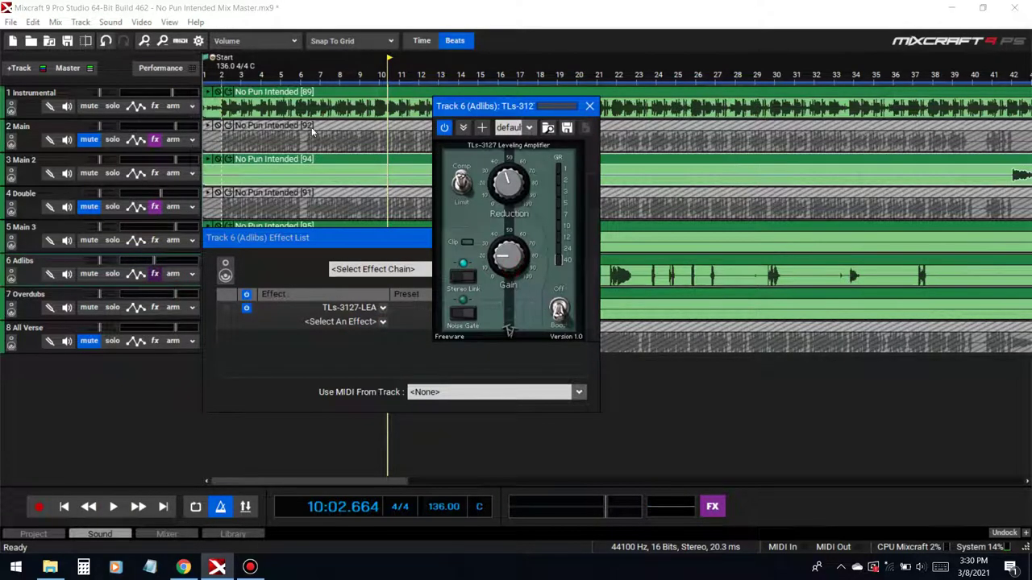
{"action": "left_click", "coordinate": [283, 97]}
{"action": "key", "text": "space"}
{"action": "left_click", "coordinate": [590, 106]}
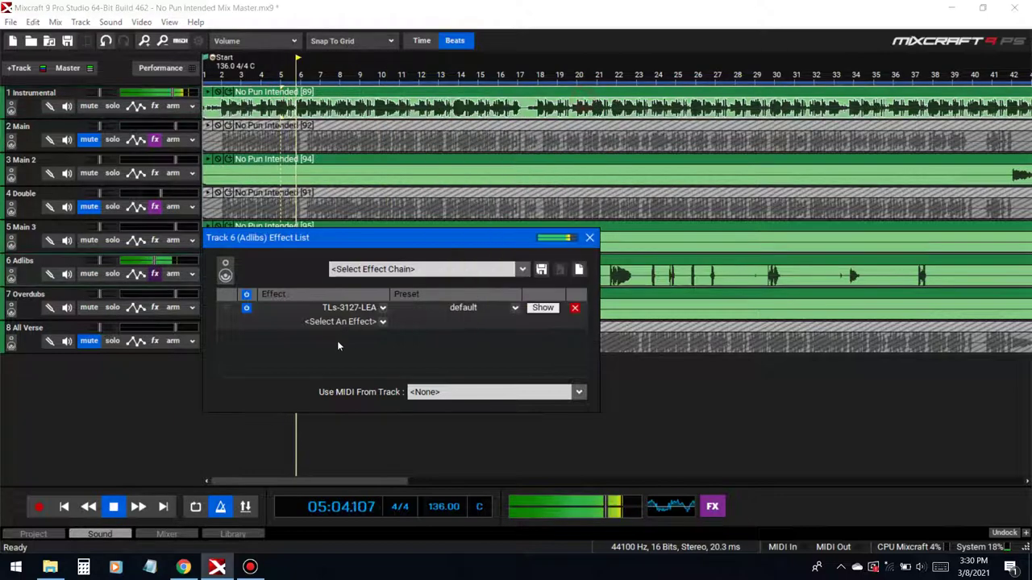
Add the TB Parametric Equalizer after the leveling amplifier on the Adlibs track.
{"action": "left_click", "coordinate": [338, 323]}
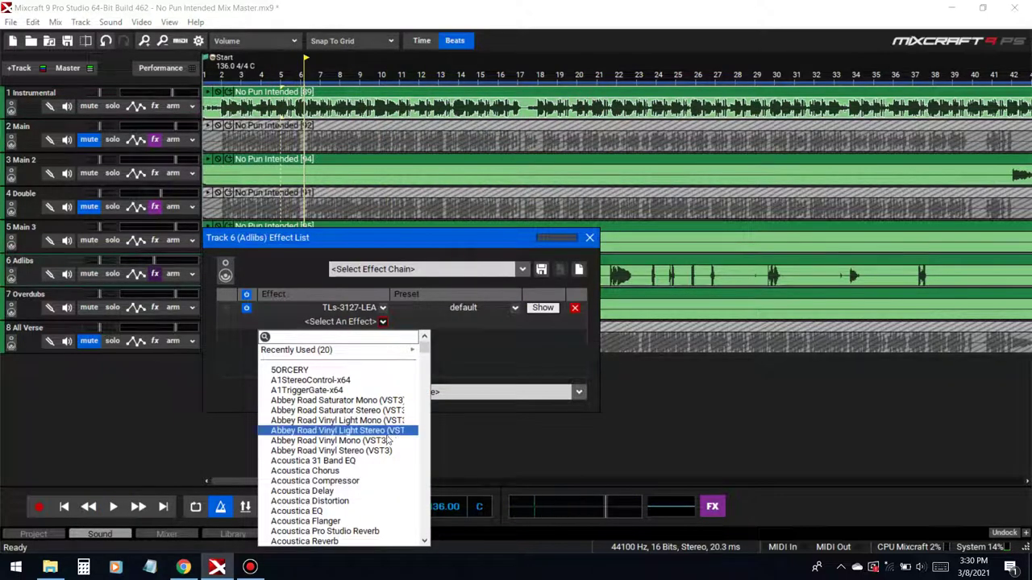
{"action": "scroll", "coordinate": [387, 440], "scroll_direction": "down", "scroll_amount": 3}
{"action": "scroll", "coordinate": [379, 451], "scroll_direction": "up", "scroll_amount": 3}
{"action": "type", "text": "tb"}
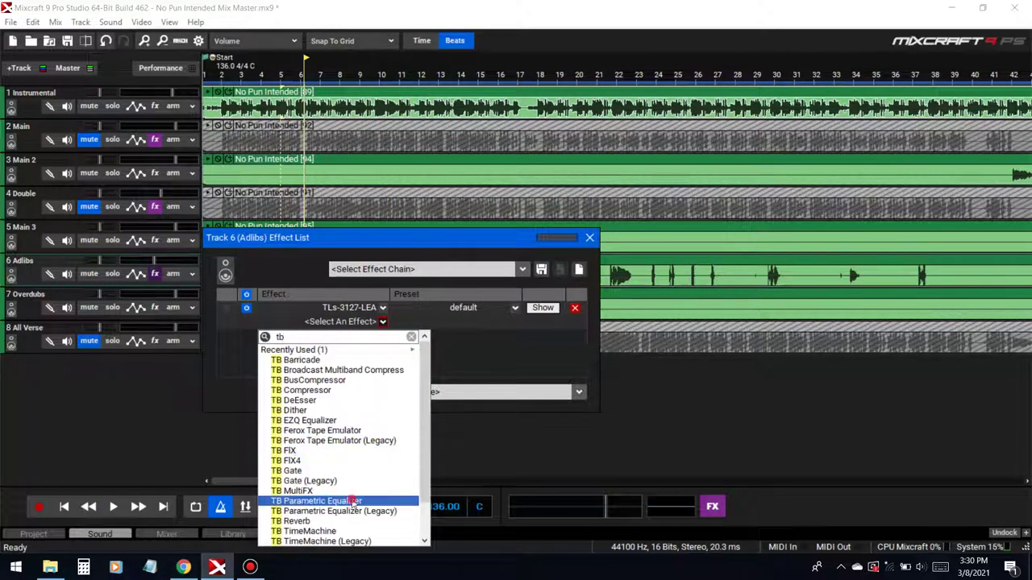
{"action": "left_click", "coordinate": [353, 501]}
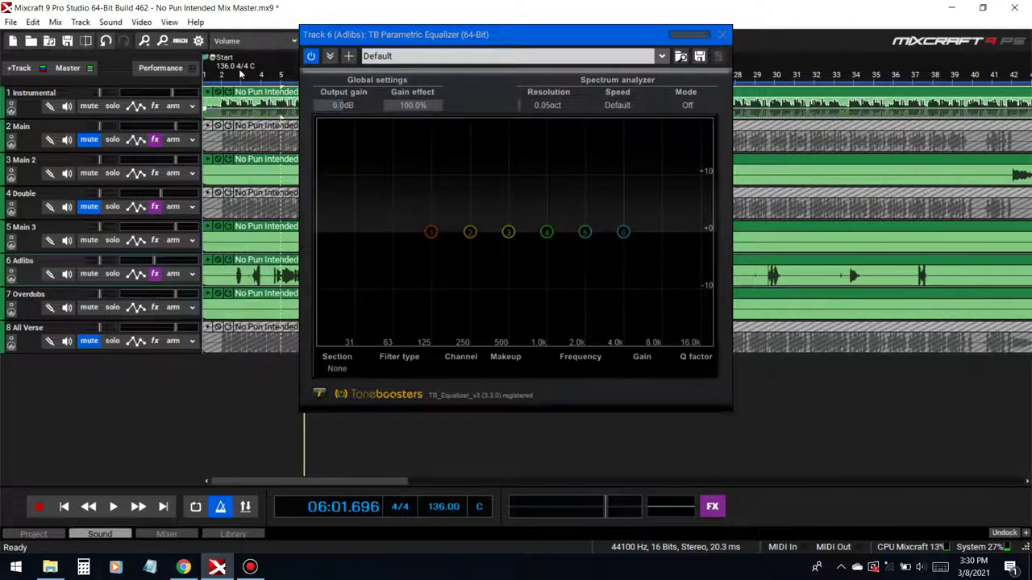
Play from bar 3 and make the equalizer's Section 1 a low cut at about 162 Hz with Q 0.47.
{"action": "left_click", "coordinate": [241, 73]}
{"action": "key", "text": "space"}
{"action": "left_click_drag", "start_coordinate": [431, 232], "coordinate": [461, 351]}
{"action": "left_click", "coordinate": [415, 368]}
{"action": "left_click", "coordinate": [411, 158]}
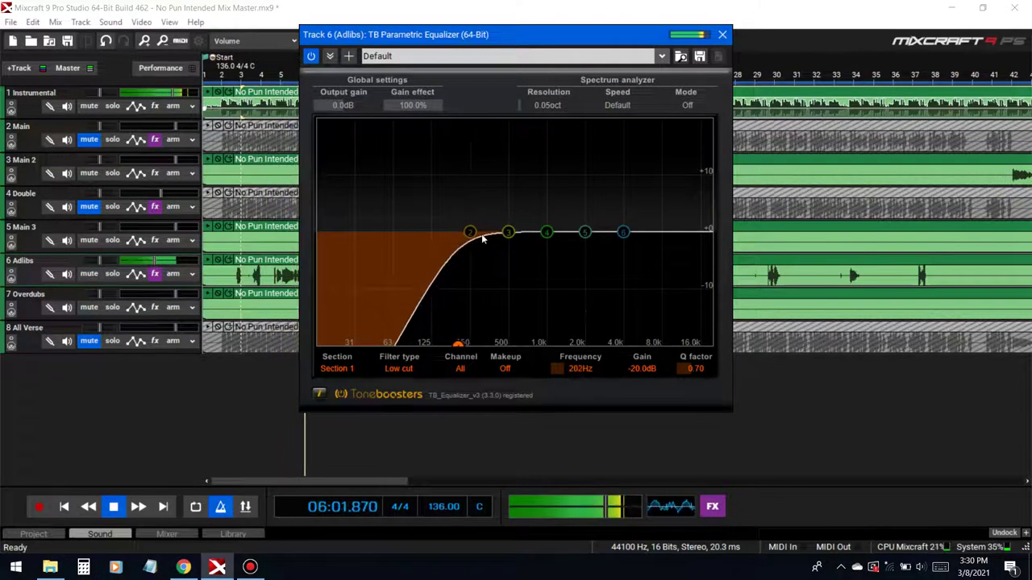
{"action": "left_click_drag", "start_coordinate": [457, 345], "coordinate": [445, 342]}
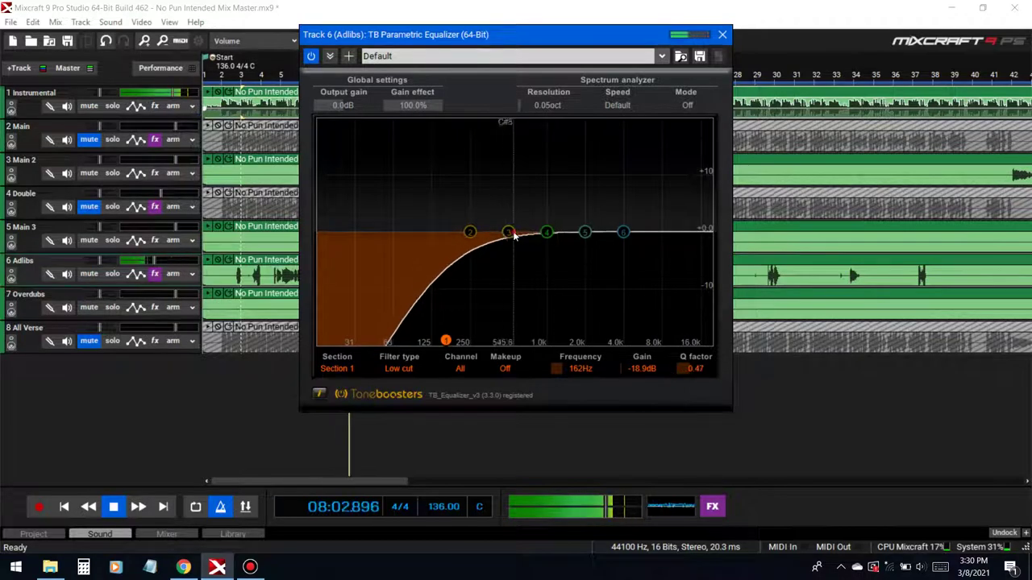
Sweep Section 3 as an analog bell to 309 Hz and cut it by 3.5 dB with Q 1.87.
{"action": "left_click_drag", "start_coordinate": [509, 233], "coordinate": [481, 190]}
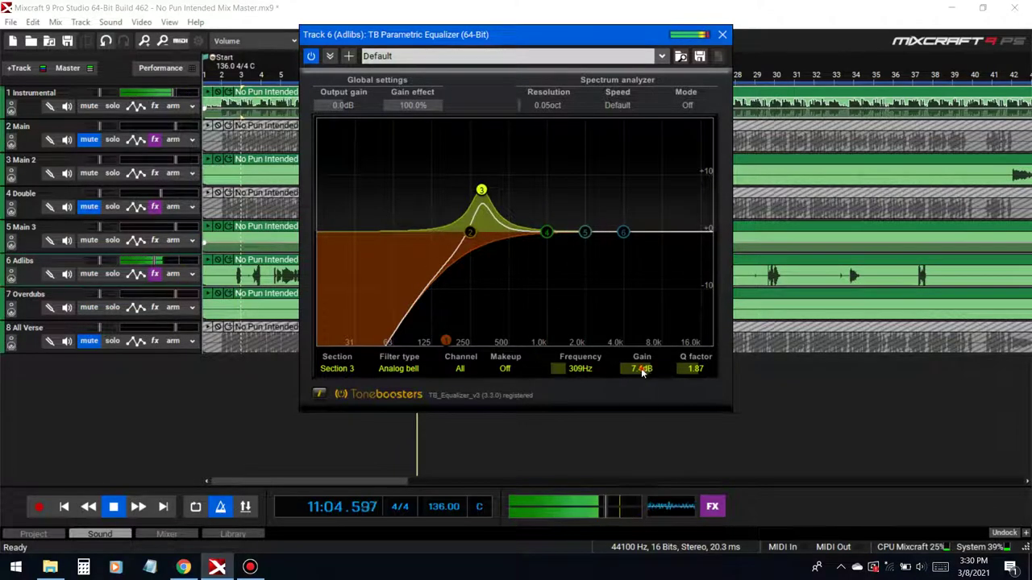
{"action": "left_click_drag", "start_coordinate": [643, 371], "coordinate": [576, 375]}
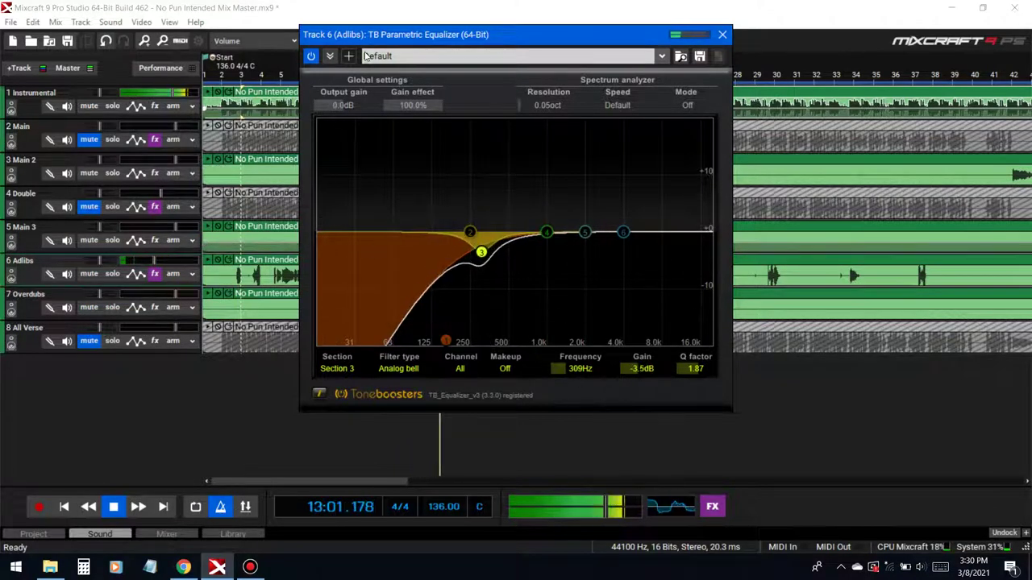
{"action": "left_click_drag", "start_coordinate": [374, 41], "coordinate": [435, 97]}
Sweep Section 4 with a narrow boost, settle it as a 2.3 dB cut at 449 Hz with Q 3.62, and stop playback.
{"action": "left_click_drag", "start_coordinate": [609, 288], "coordinate": [583, 244]}
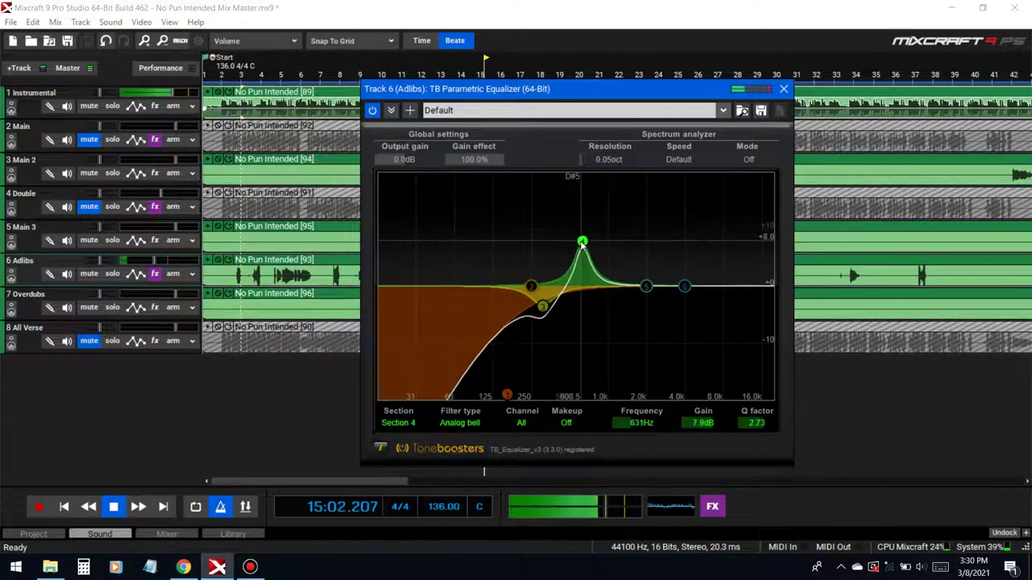
{"action": "left_click_drag", "start_coordinate": [687, 445], "coordinate": [681, 467]}
{"action": "left_click_drag", "start_coordinate": [754, 426], "coordinate": [777, 429]}
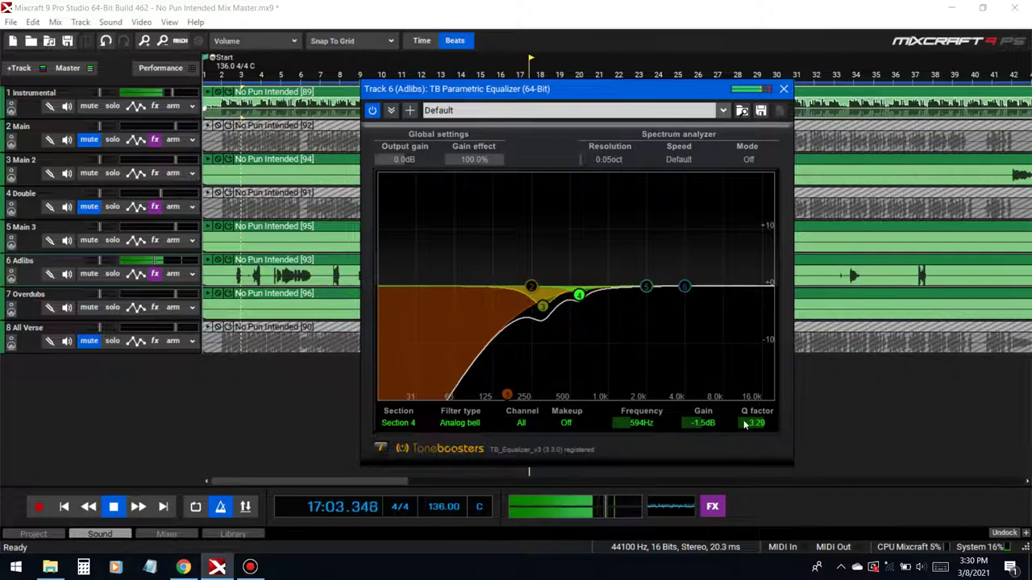
{"action": "left_click", "coordinate": [273, 81]}
{"action": "left_click_drag", "start_coordinate": [579, 311], "coordinate": [564, 240]}
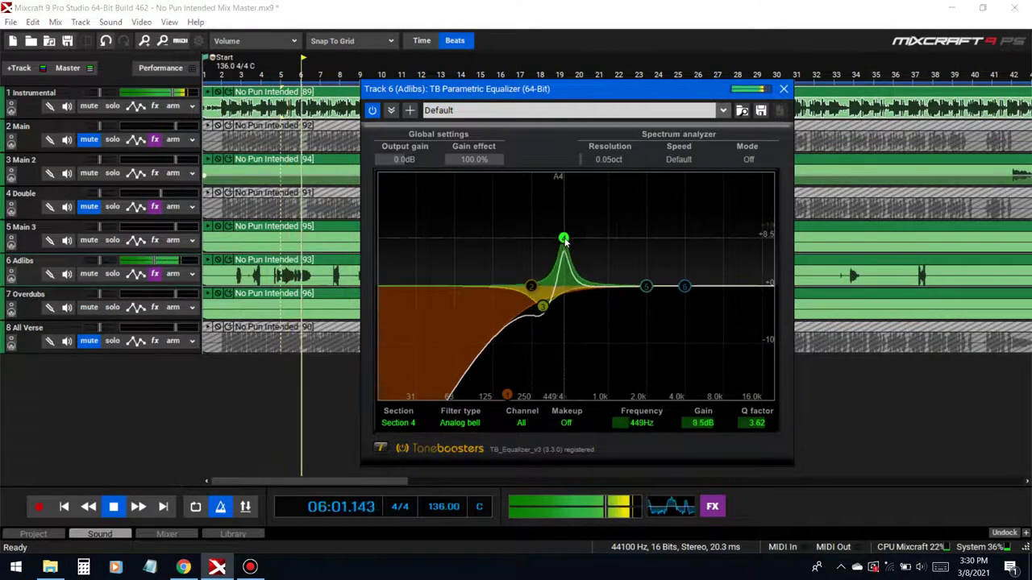
{"action": "left_click_drag", "start_coordinate": [697, 422], "coordinate": [677, 464]}
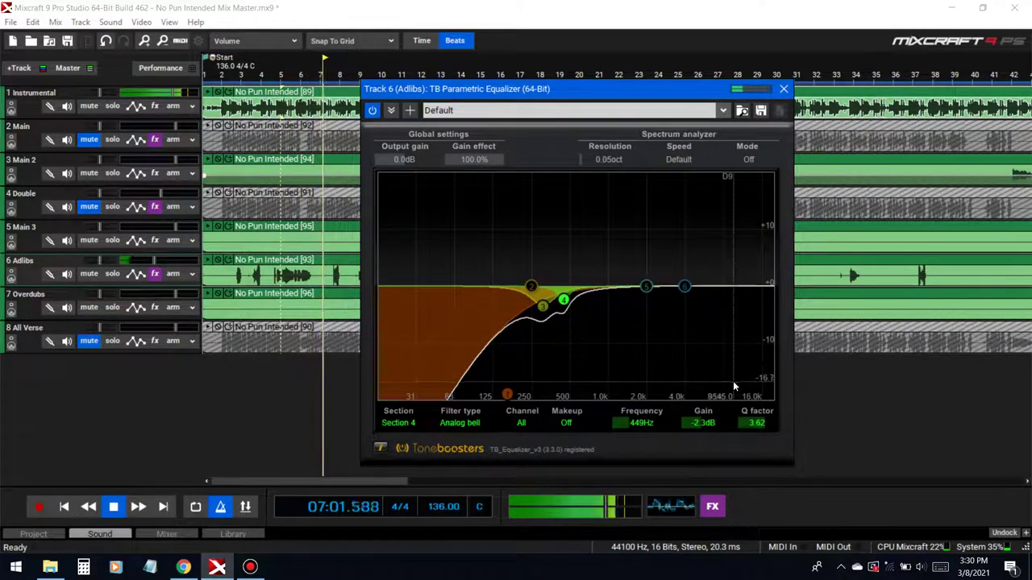
{"action": "left_click", "coordinate": [842, 504]}
{"action": "key", "text": "space"}
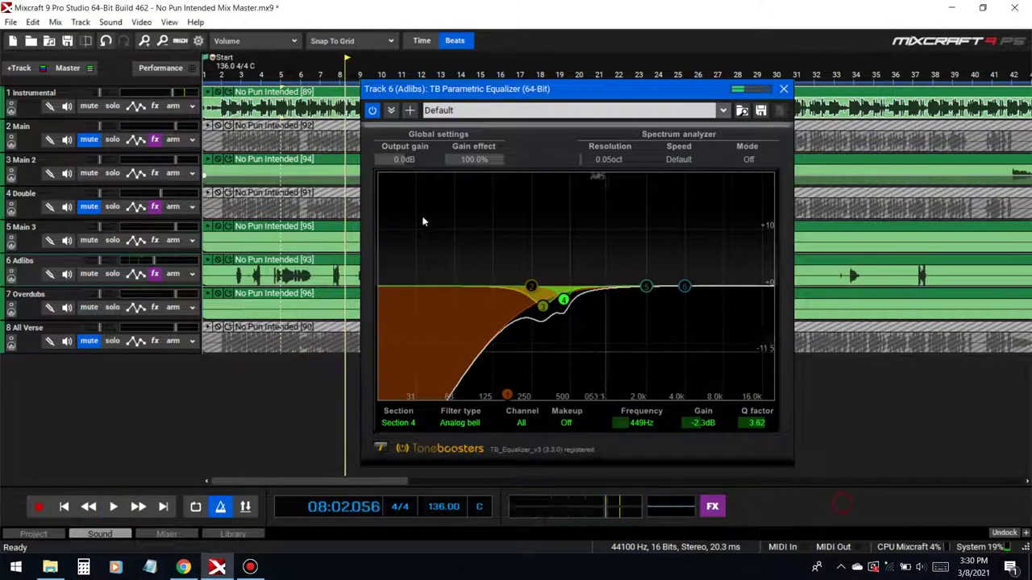
Play from bar 3, boost the upper mids with Section 5, and set Section 6 as a high shelf of 3.9 dB at 4500 Hz.
{"action": "left_click", "coordinate": [257, 95]}
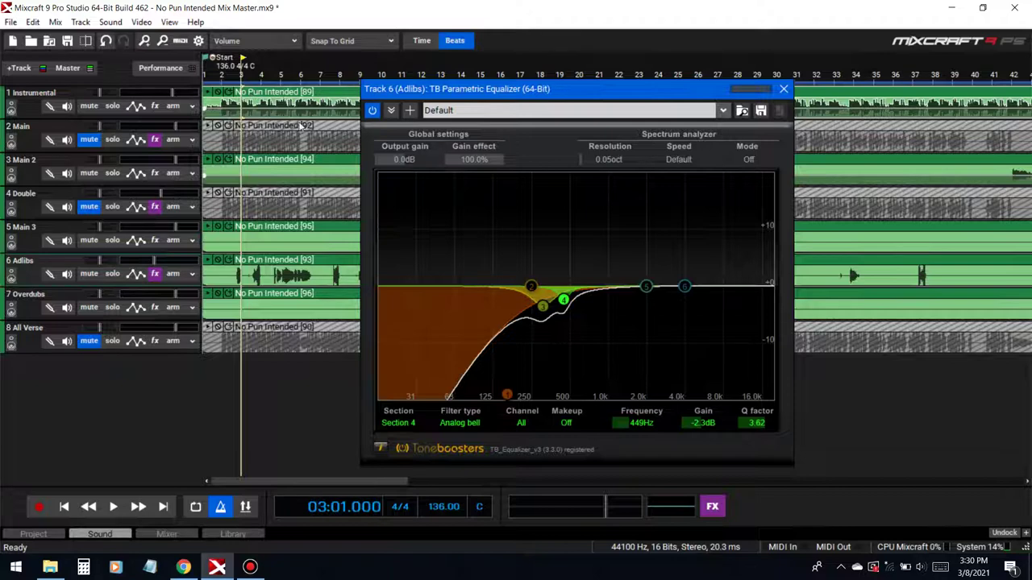
{"action": "key", "text": "space"}
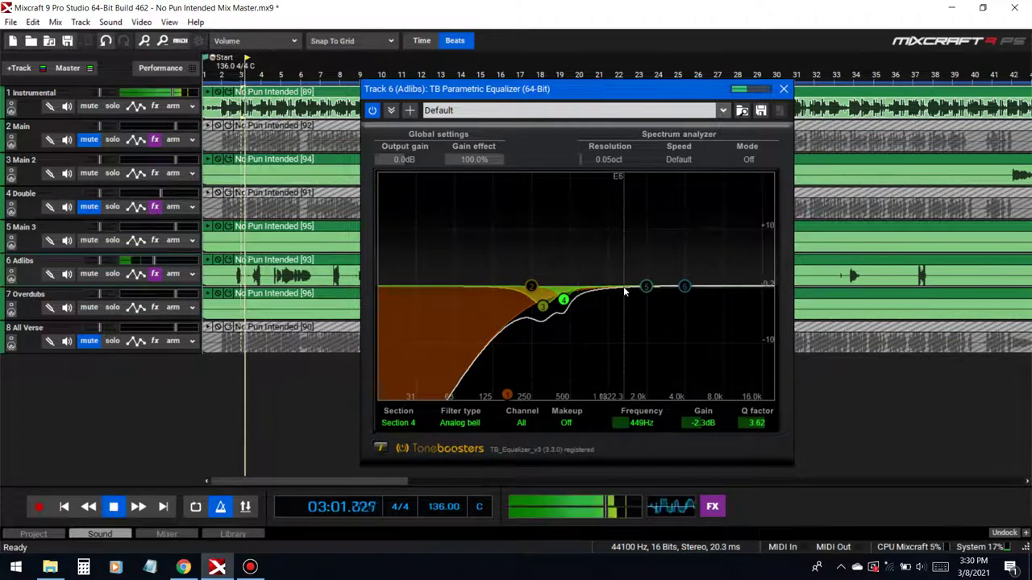
{"action": "left_click_drag", "start_coordinate": [646, 286], "coordinate": [691, 266]}
{"action": "scroll", "coordinate": [621, 249], "scroll_direction": "up", "scroll_amount": 5}
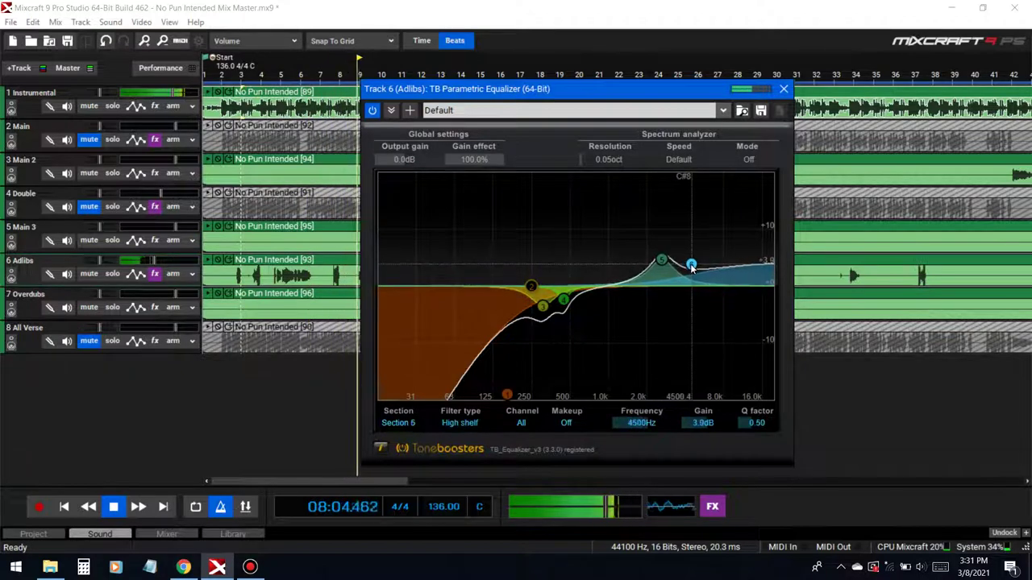
Sweep Section 2 as an analog bell and settle it as a 2.7 dB cut at 903 Hz with Q 3.40.
{"action": "left_click_drag", "start_coordinate": [530, 284], "coordinate": [595, 244]}
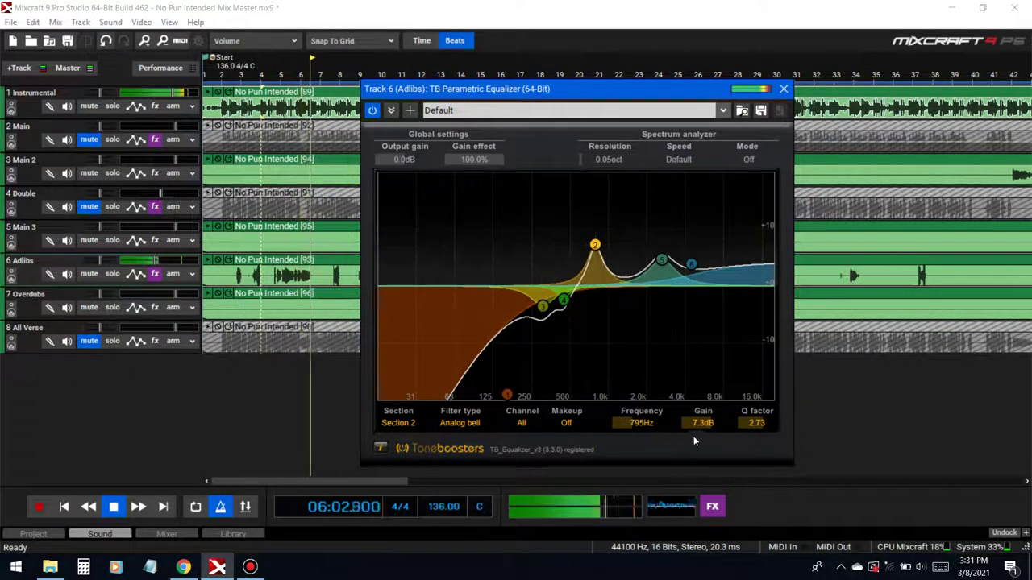
{"action": "left_click_drag", "start_coordinate": [697, 424], "coordinate": [672, 467]}
{"action": "left_click_drag", "start_coordinate": [756, 429], "coordinate": [756, 417]}
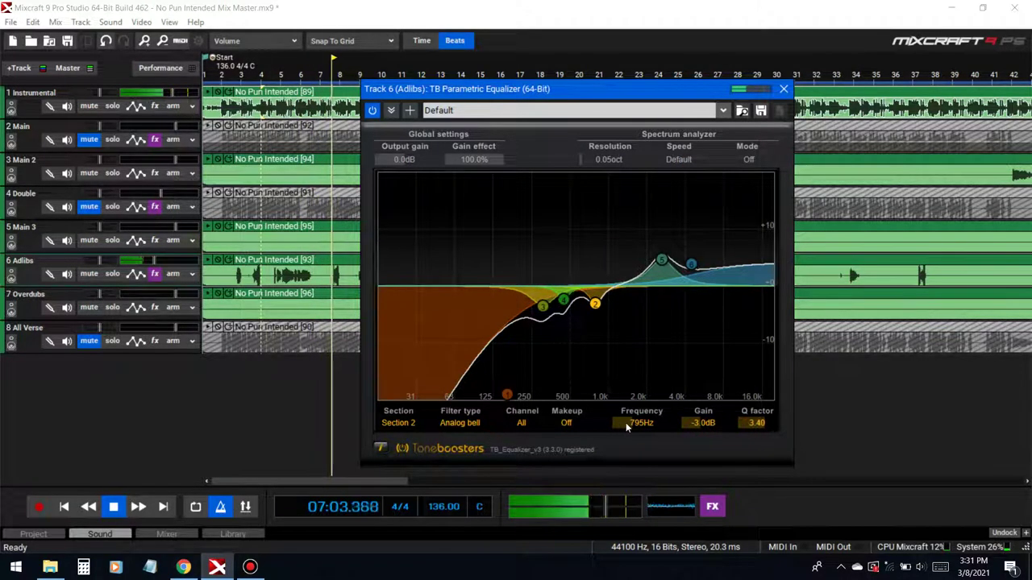
{"action": "left_click_drag", "start_coordinate": [626, 423], "coordinate": [704, 425]}
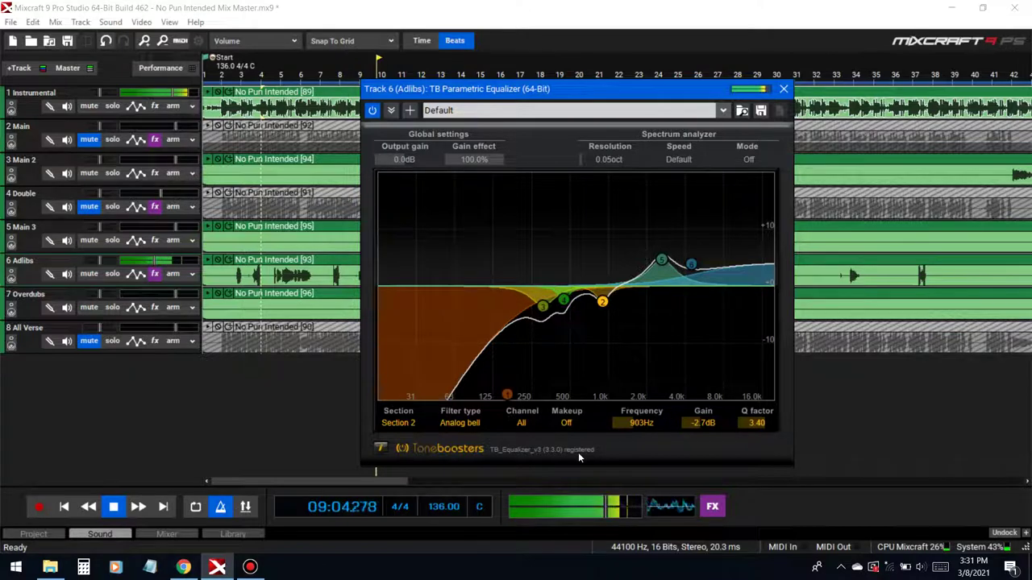
Audition the equalizer with Makeup switched on from bar 5 and switch it back off.
{"action": "left_click", "coordinate": [566, 423]}
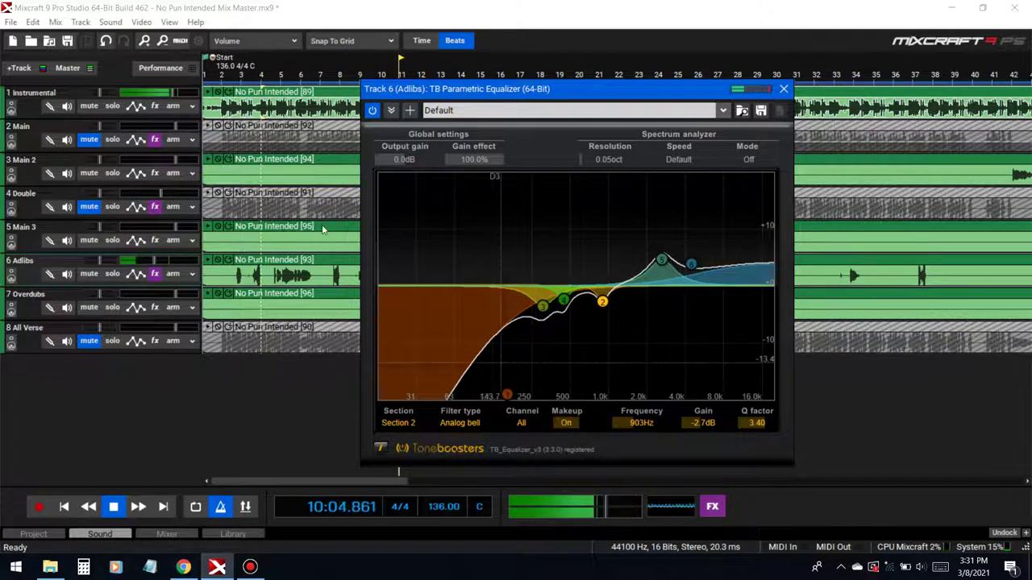
{"action": "left_click", "coordinate": [281, 76]}
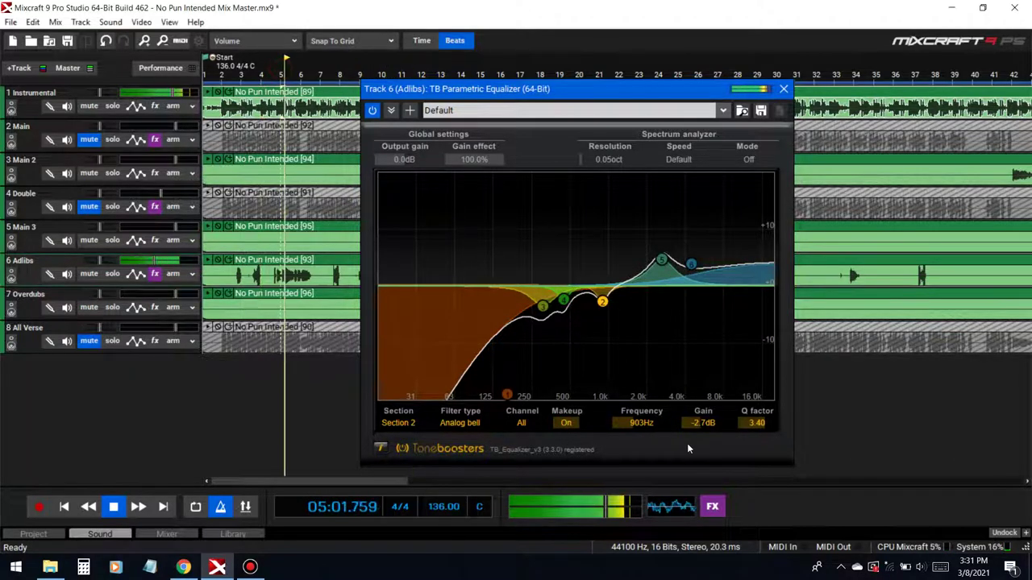
{"action": "left_click", "coordinate": [566, 423]}
Close the equalizer, stop playback, and add DD AutoPan to the Adlibs track with its Width at about +22%.
{"action": "left_click", "coordinate": [782, 89]}
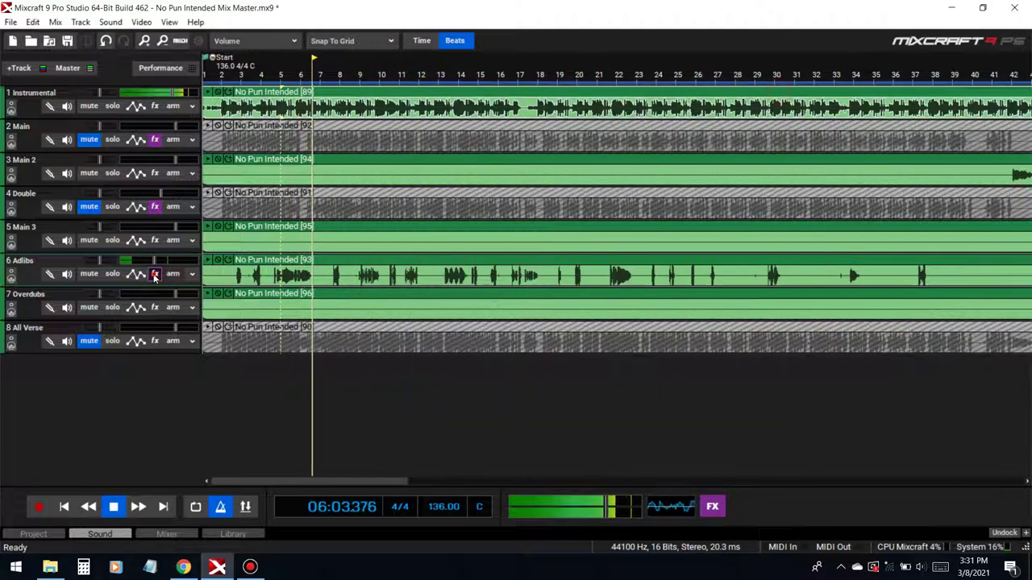
{"action": "left_click", "coordinate": [155, 274]}
{"action": "left_click", "coordinate": [348, 341]}
{"action": "left_click", "coordinate": [832, 510]}
{"action": "key", "text": "space"}
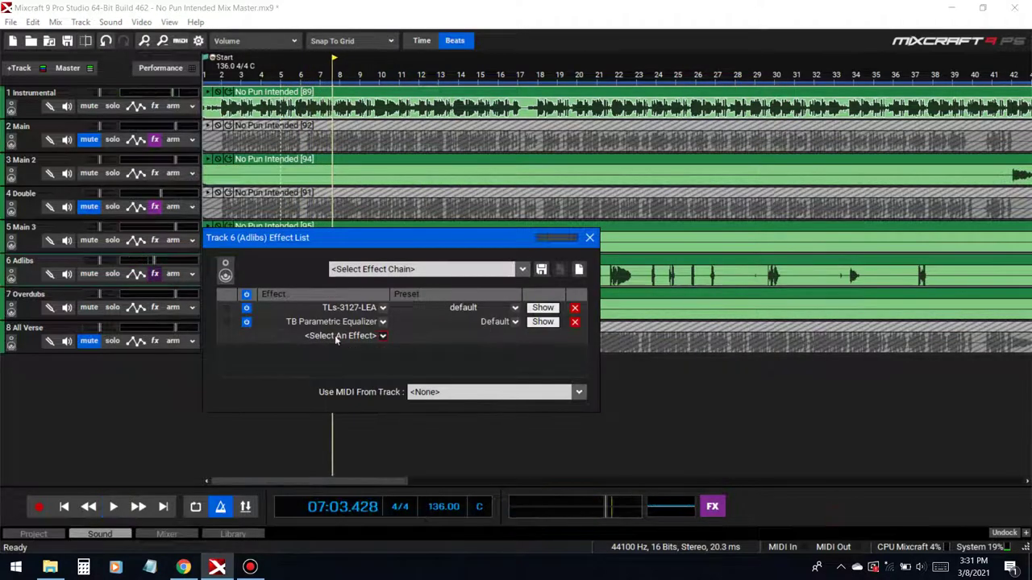
{"action": "left_click", "coordinate": [341, 340]}
{"action": "type", "text": "dd aur"}
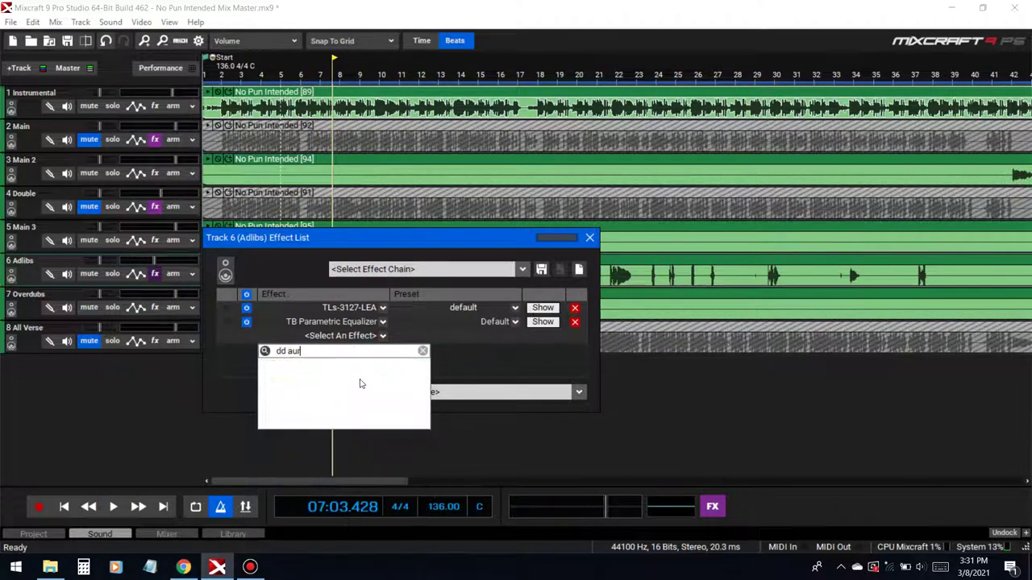
{"action": "left_click", "coordinate": [341, 376]}
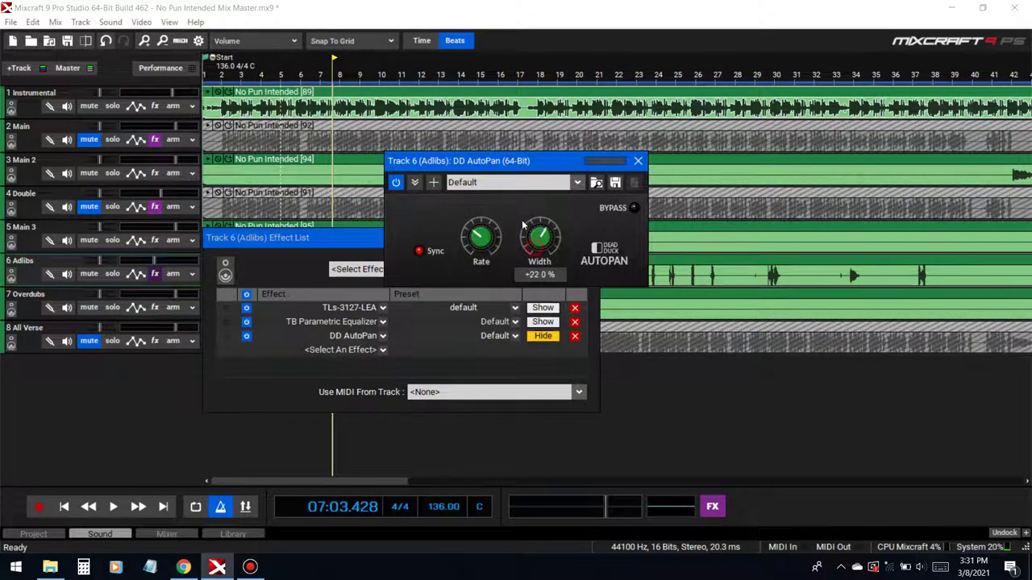
{"action": "left_click", "coordinate": [638, 160]}
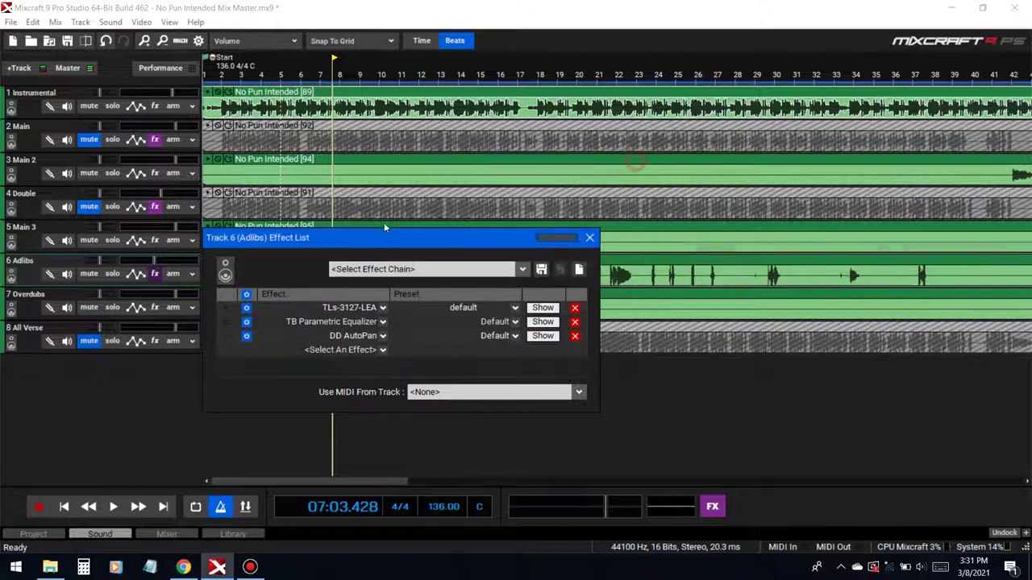
Move the effect list aside, play from bar 4, and audition the Adlibs track with DD AutoPan's settings open.
{"action": "left_click_drag", "start_coordinate": [384, 234], "coordinate": [681, 246]}
{"action": "left_click", "coordinate": [263, 70]}
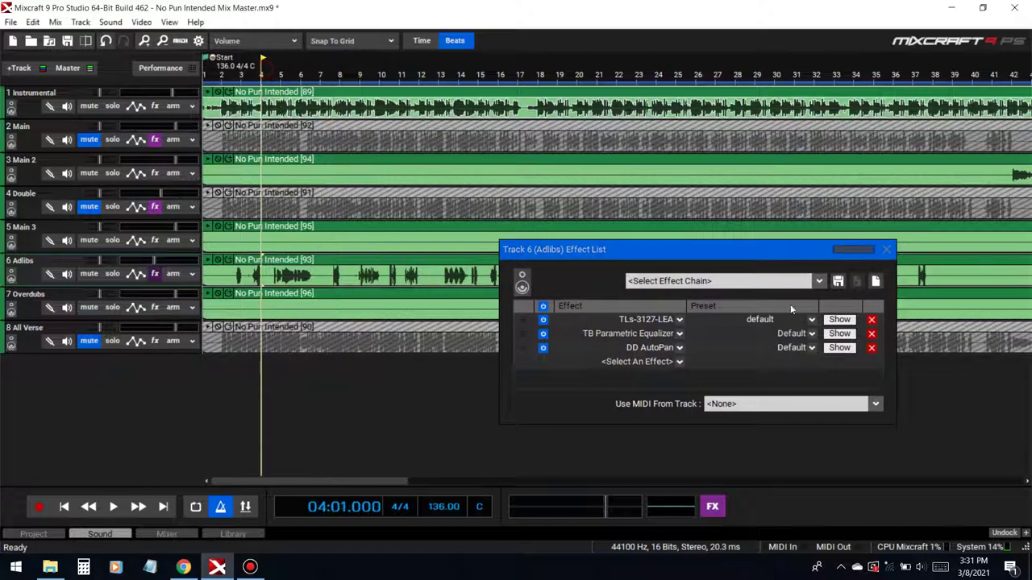
{"action": "key", "text": "space"}
{"action": "left_click", "coordinate": [841, 347]}
{"action": "left_click", "coordinate": [839, 347]}
{"action": "mouse_move", "coordinate": [536, 250]}
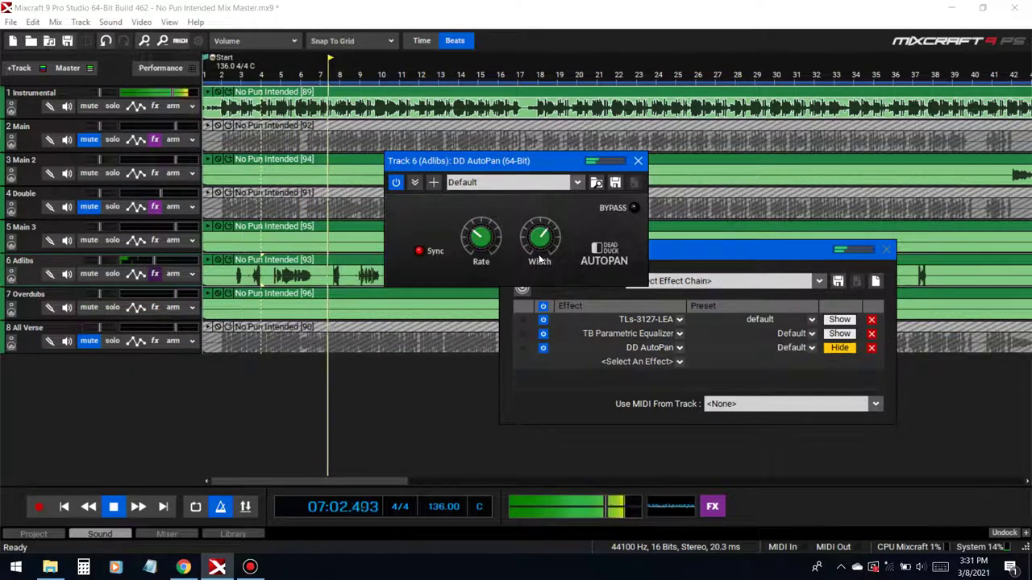
{"action": "left_click", "coordinate": [637, 161]}
Try OneKnob Driver Stereo (VST3) on the Adlibs track, sweeping its drive amount during playback from bar 4.
{"action": "left_click", "coordinate": [680, 362]}
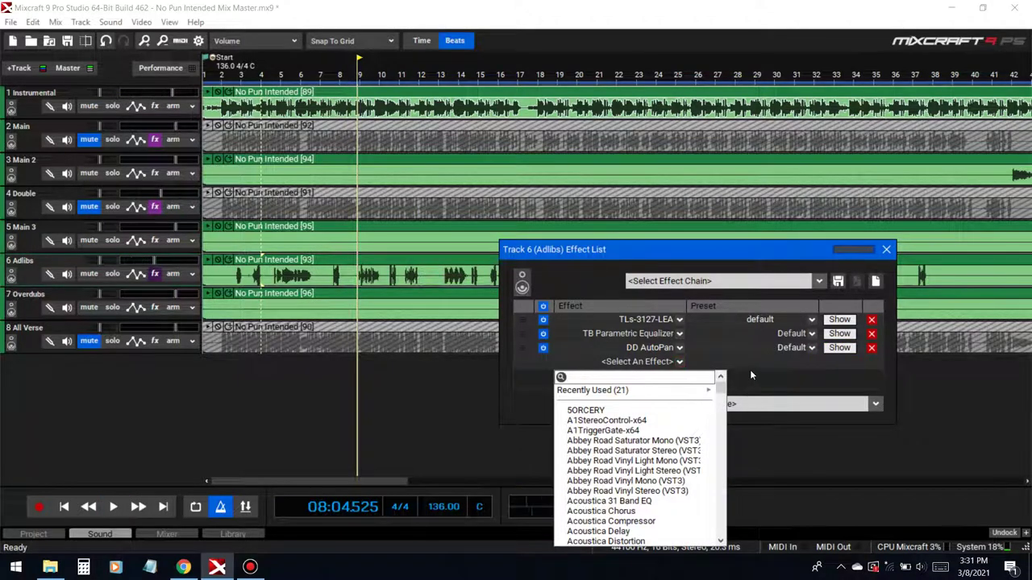
{"action": "type", "text": "dr"}
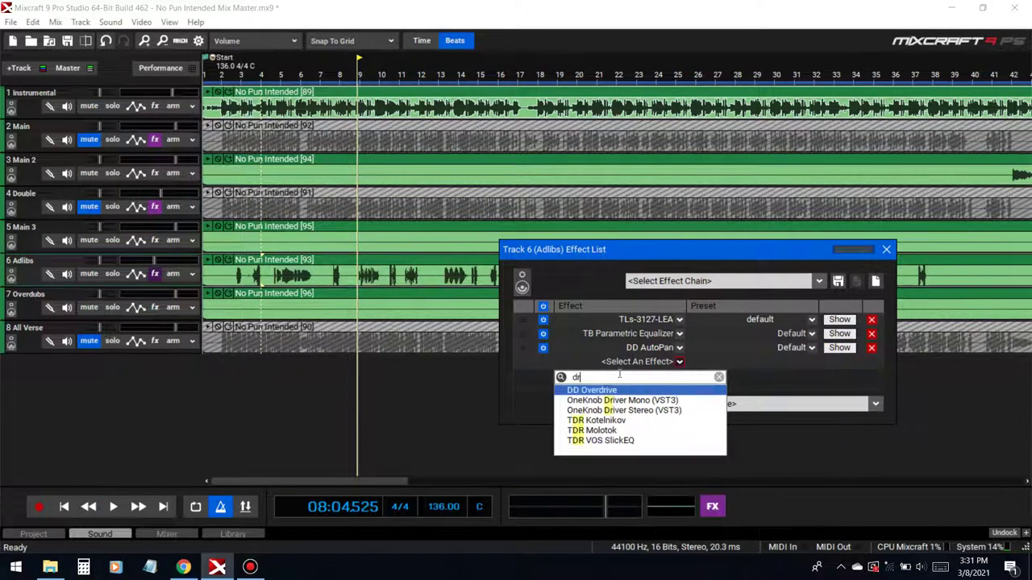
{"action": "left_click", "coordinate": [640, 410]}
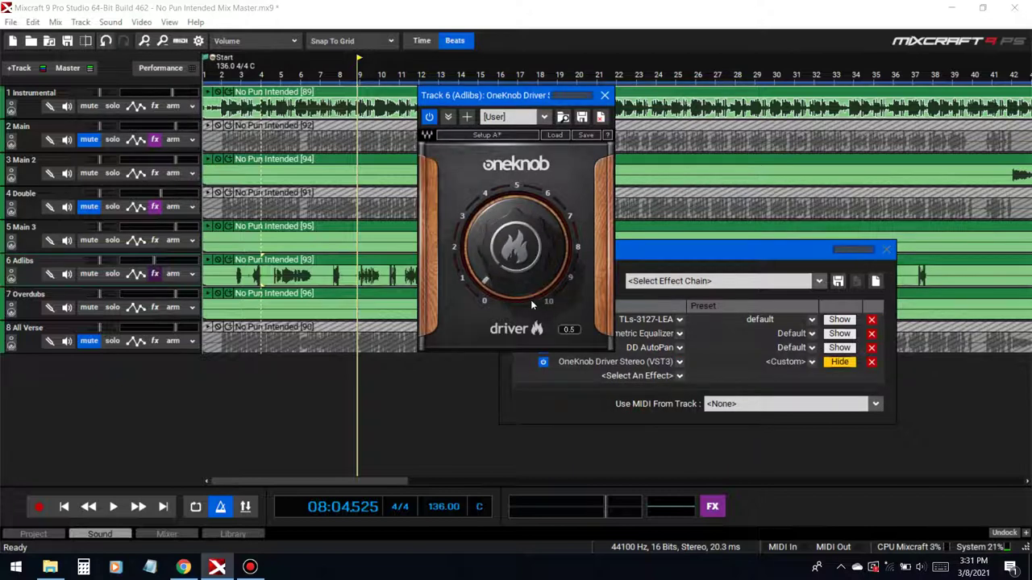
{"action": "left_click", "coordinate": [263, 75]}
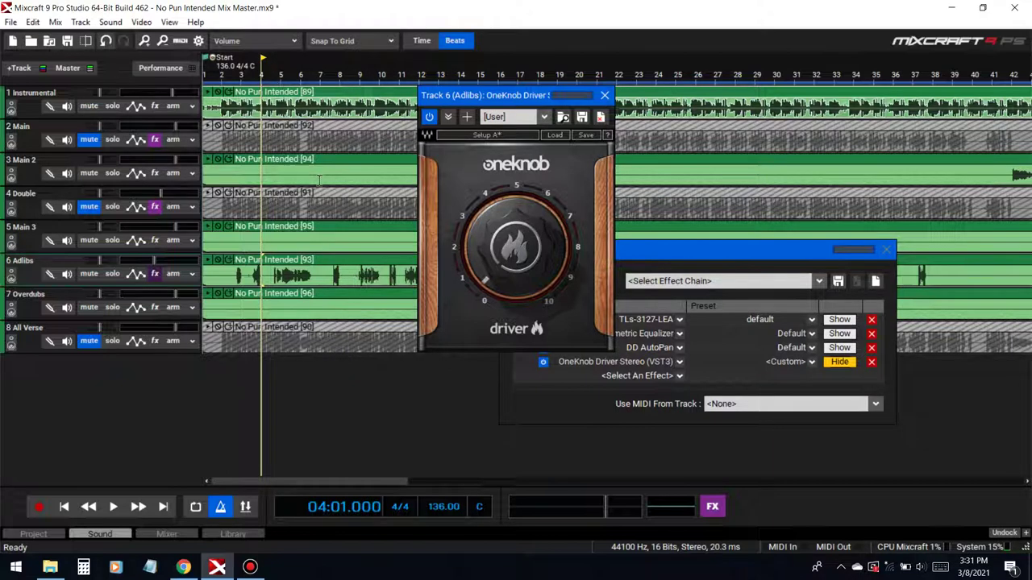
{"action": "key", "text": "space"}
{"action": "left_click_drag", "start_coordinate": [535, 261], "coordinate": [535, 195]}
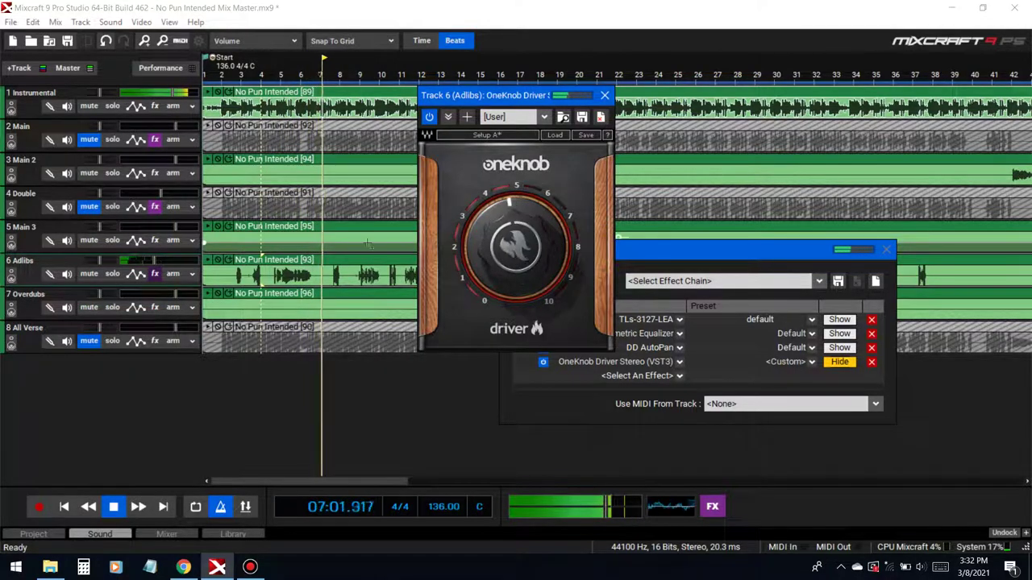
{"action": "left_click_drag", "start_coordinate": [553, 244], "coordinate": [535, 258]}
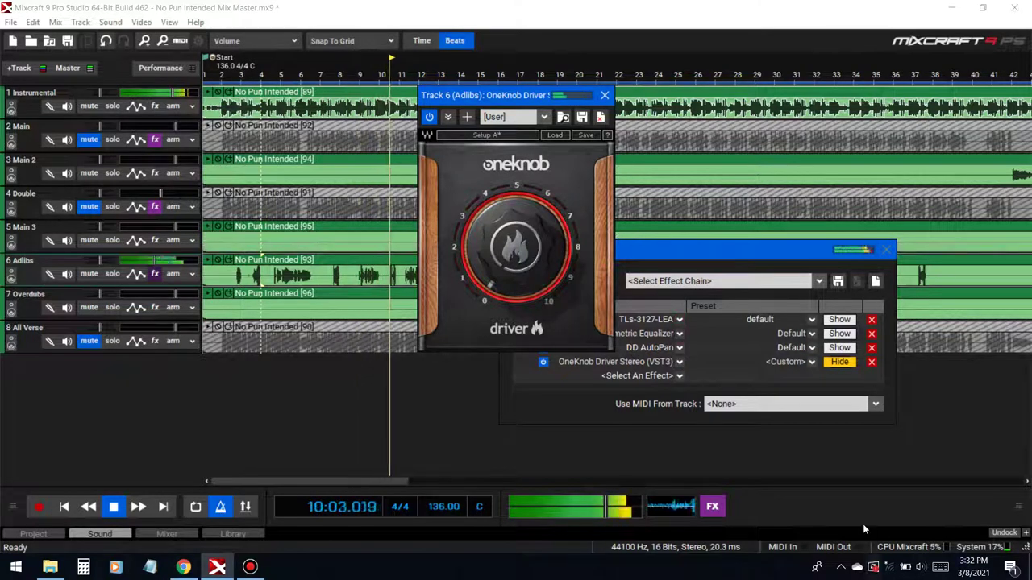
Stop playback and remove OneKnob Driver Stereo from the Adlibs effect chain.
{"action": "key", "text": "space"}
{"action": "left_click", "coordinate": [839, 362]}
{"action": "left_click", "coordinate": [871, 362]}
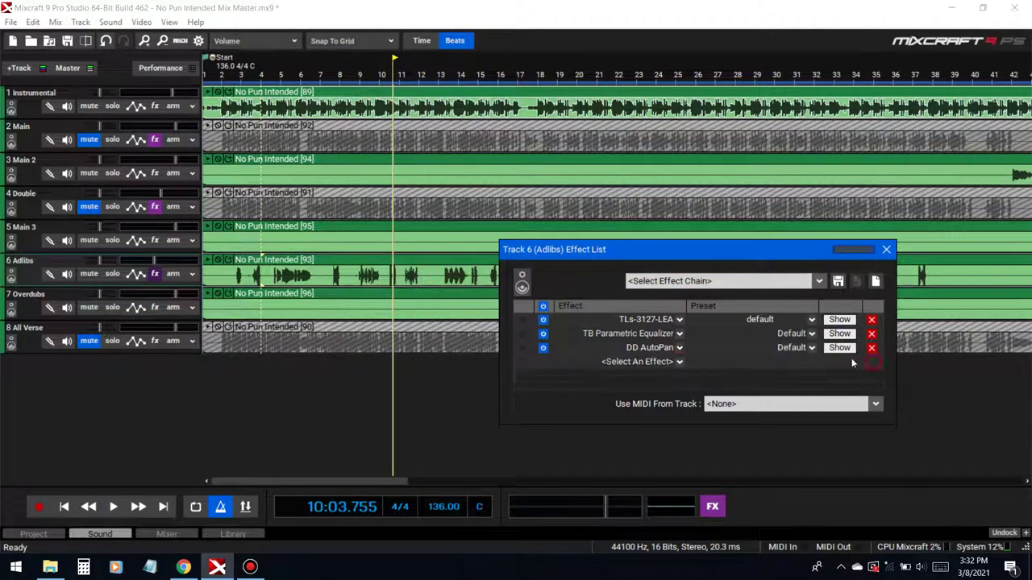
Add HeadCrusherFree to the Adlibs track and position its window clear of the opening bars.
{"action": "left_click", "coordinate": [637, 362]}
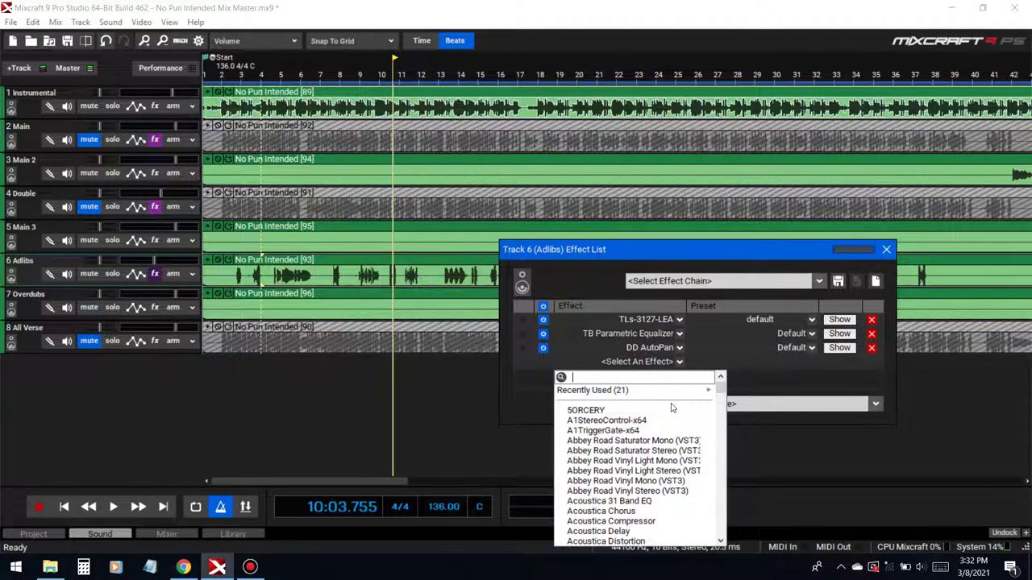
{"action": "scroll", "coordinate": [657, 451], "scroll_direction": "down", "scroll_amount": 12}
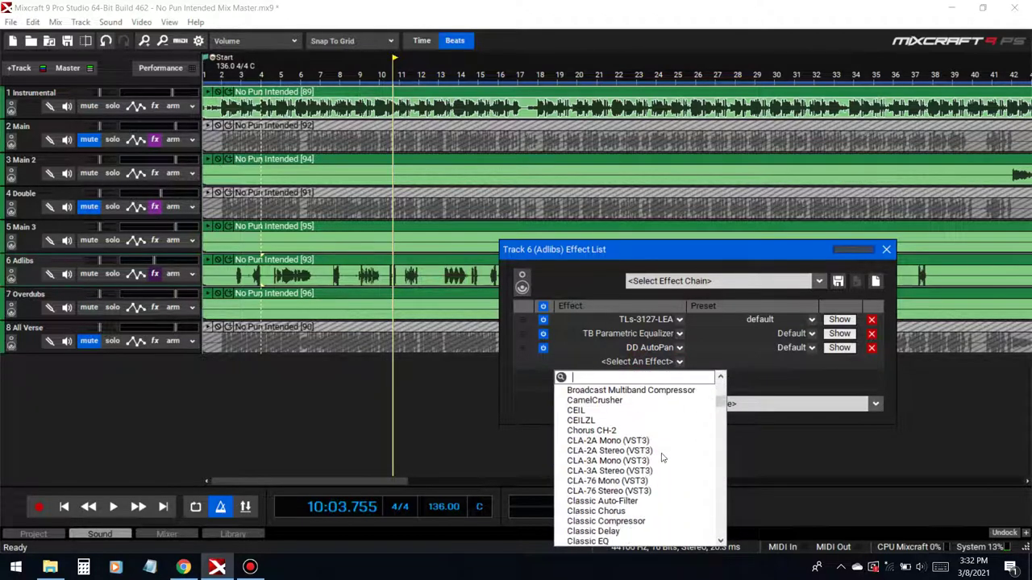
{"action": "scroll", "coordinate": [661, 458], "scroll_direction": "down", "scroll_amount": 6}
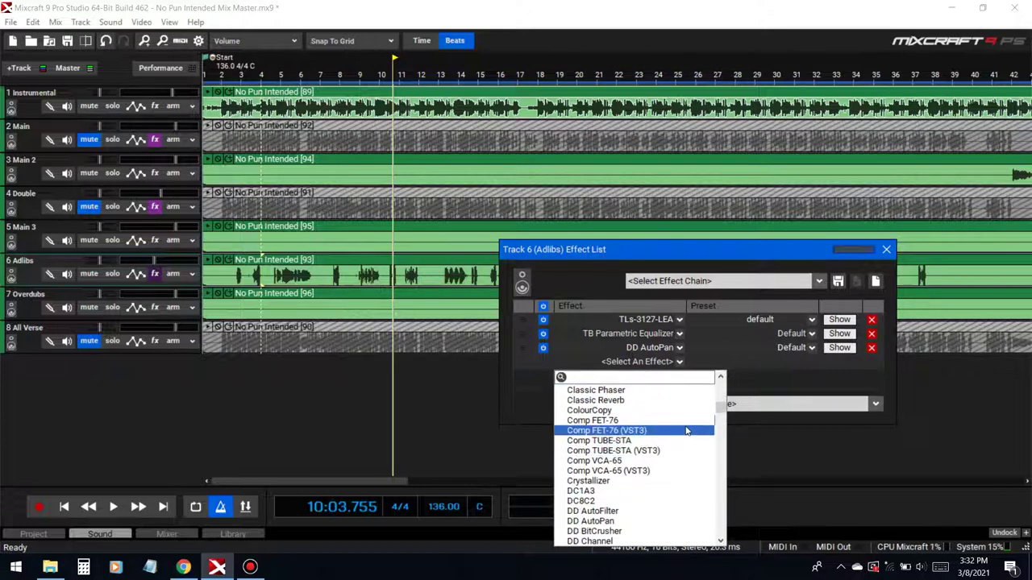
{"action": "type", "text": "hea"}
{"action": "left_click", "coordinate": [636, 390]}
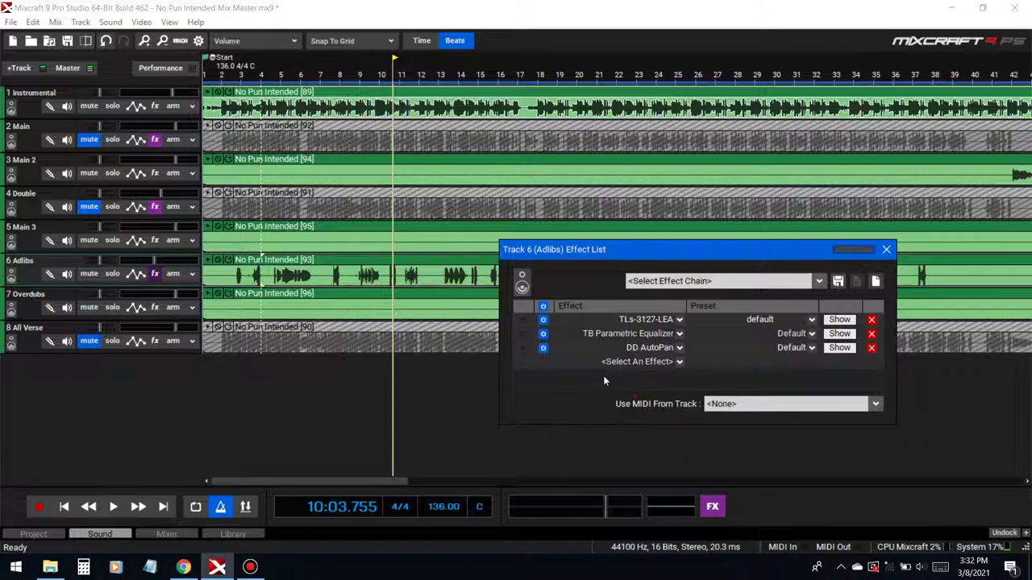
{"action": "left_click_drag", "start_coordinate": [514, 80], "coordinate": [625, 91]}
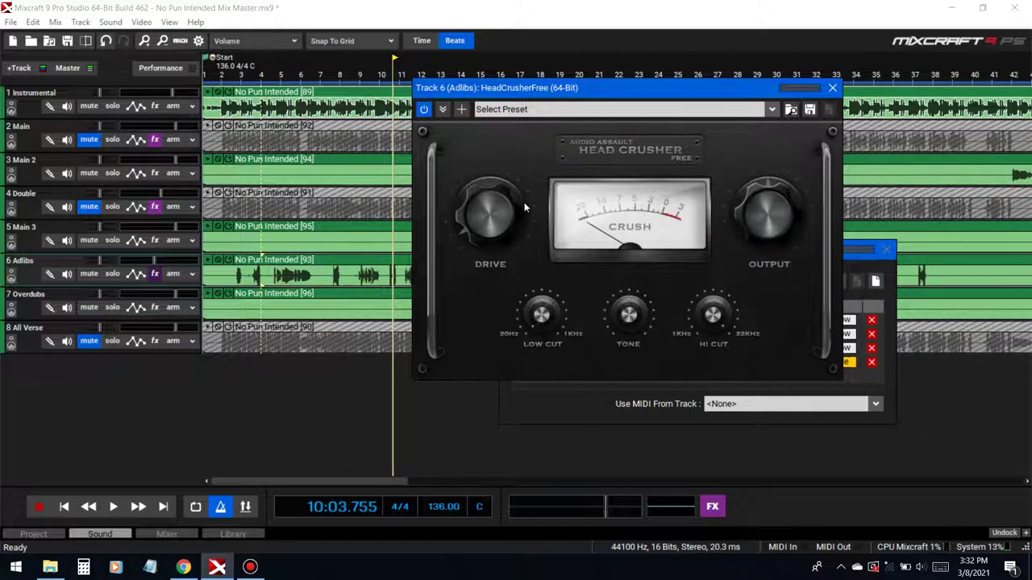
{"action": "left_click_drag", "start_coordinate": [732, 95], "coordinate": [551, 84]}
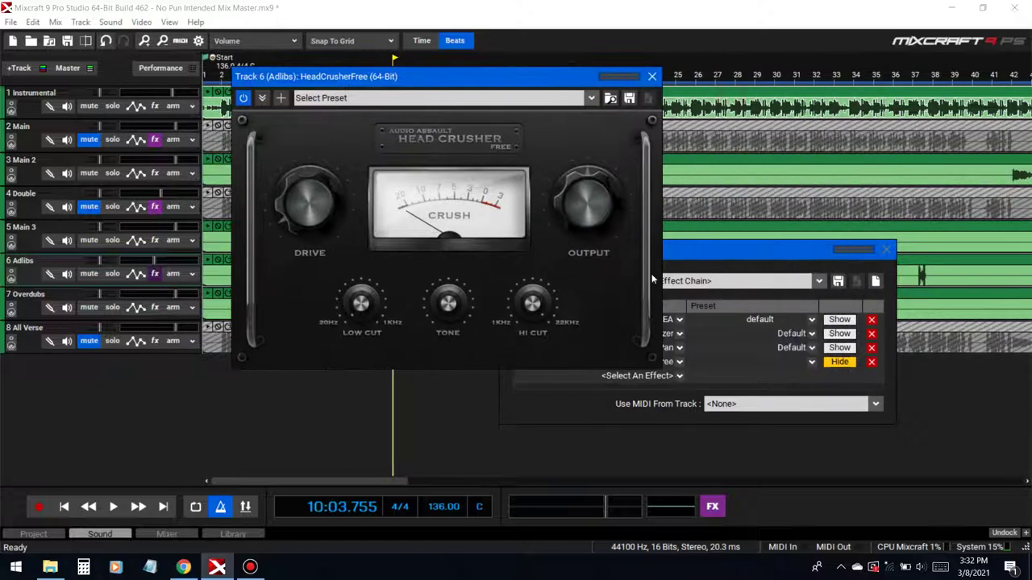
{"action": "left_click_drag", "start_coordinate": [440, 78], "coordinate": [650, 90]}
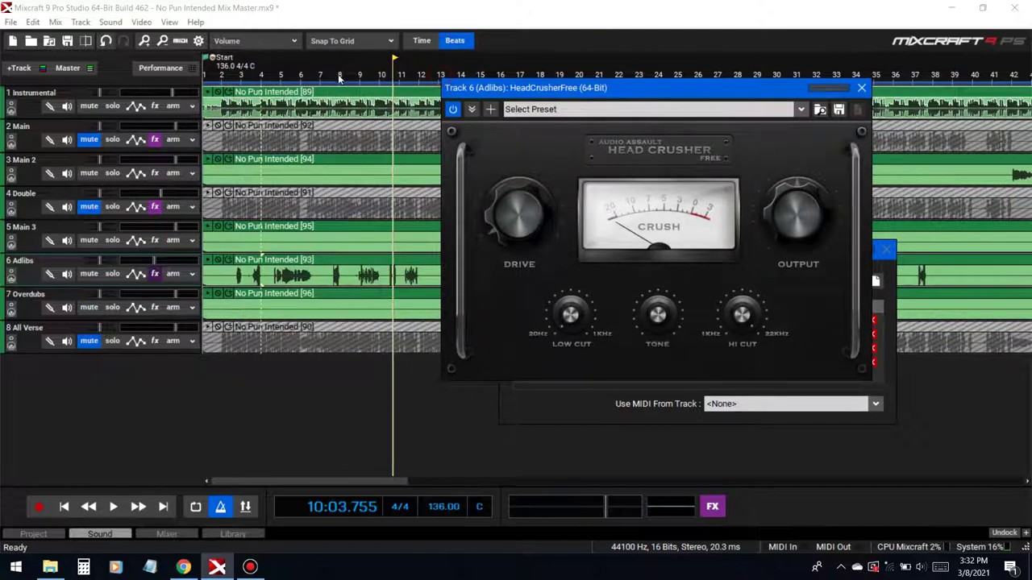
Audition Head Crusher from bars 5 and 4 while fine-tuning its Drive.
{"action": "key", "text": "space"}
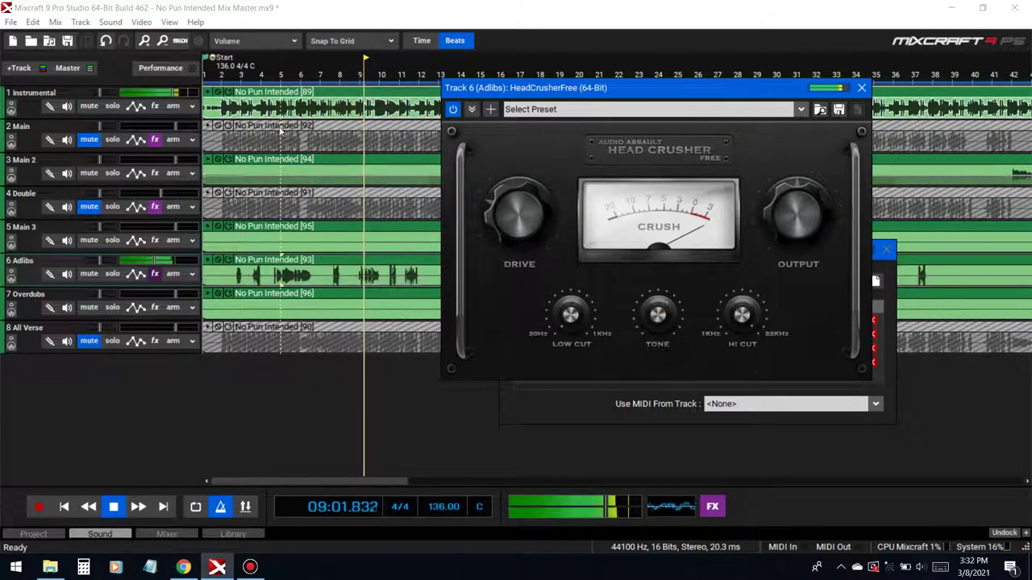
{"action": "left_click", "coordinate": [267, 77]}
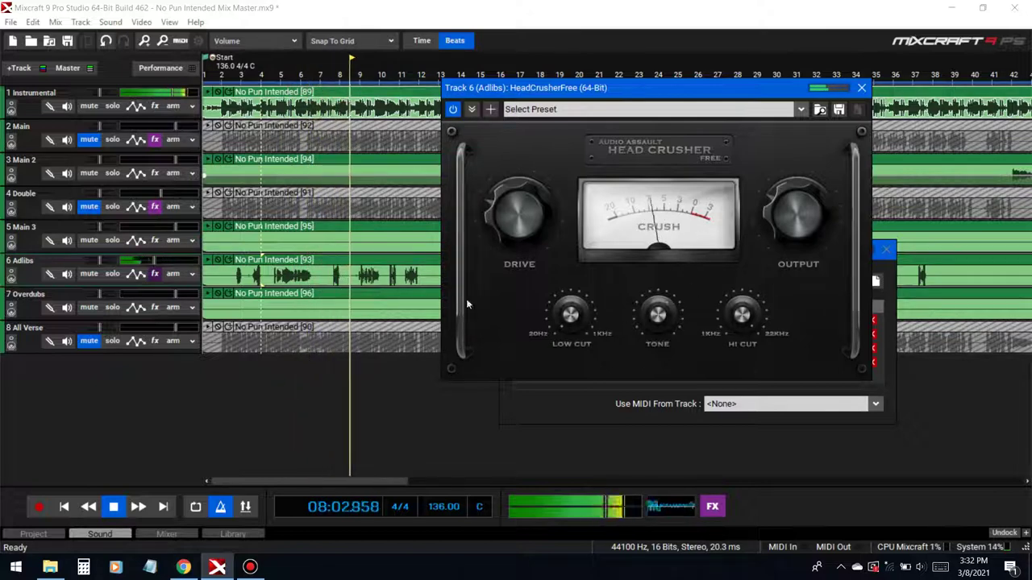
{"action": "left_click_drag", "start_coordinate": [529, 235], "coordinate": [539, 262]}
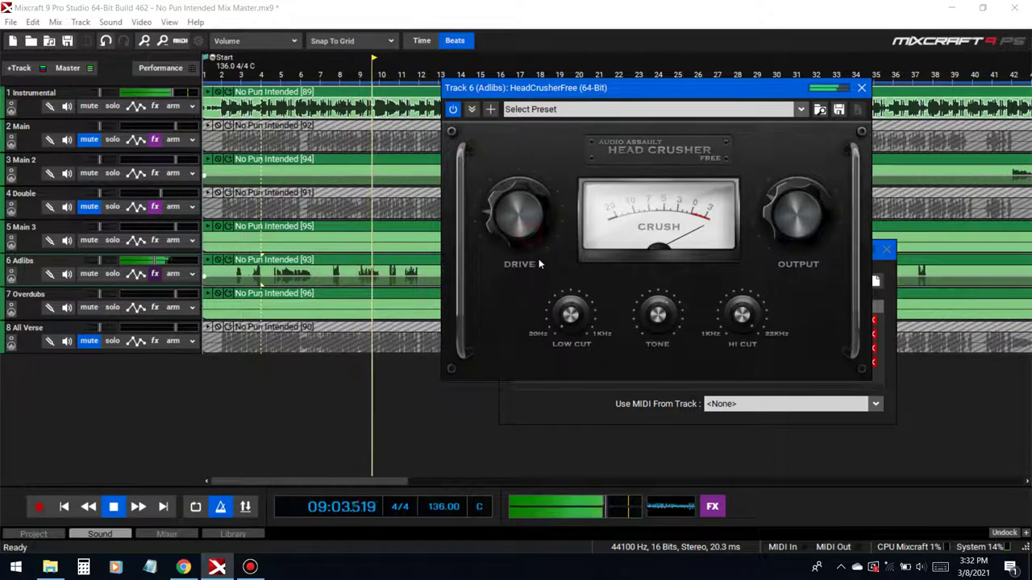
{"action": "key", "text": "space"}
{"action": "key", "text": "space"}
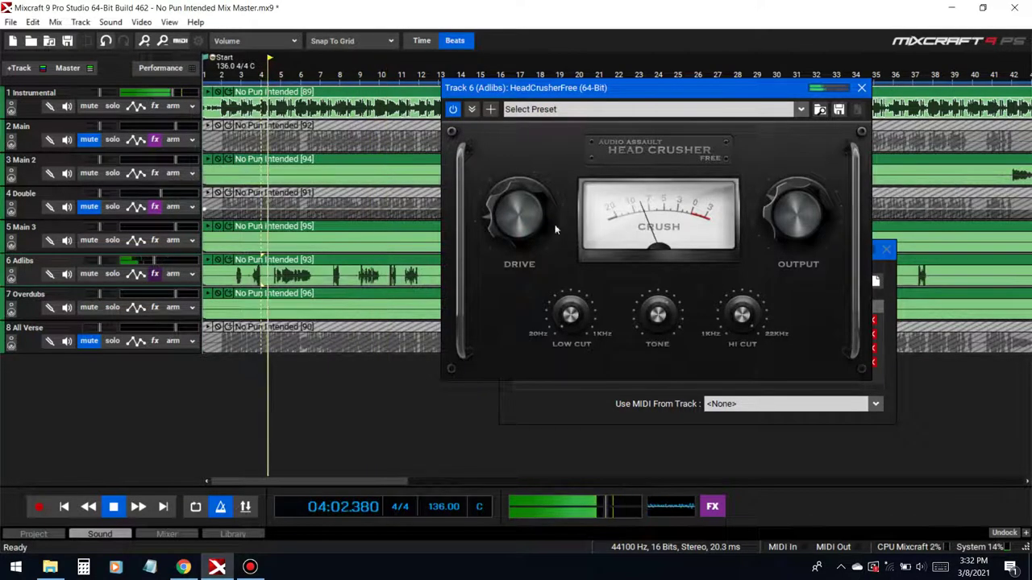
{"action": "left_click_drag", "start_coordinate": [528, 222], "coordinate": [528, 225]}
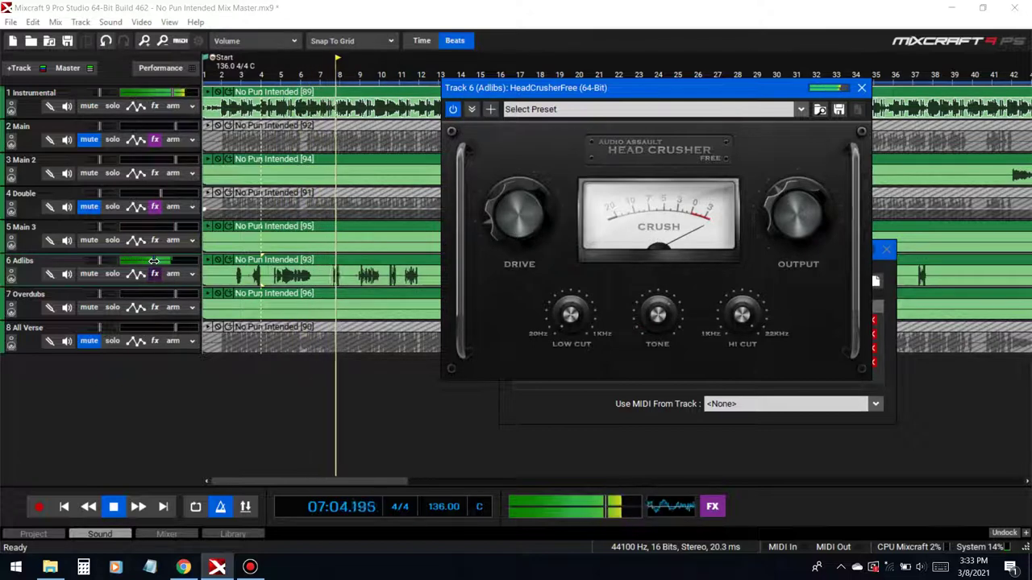
Close Head Crusher, stop playback, and add Acoustica EQ to the end of the Adlibs chain.
{"action": "left_click", "coordinate": [861, 87]}
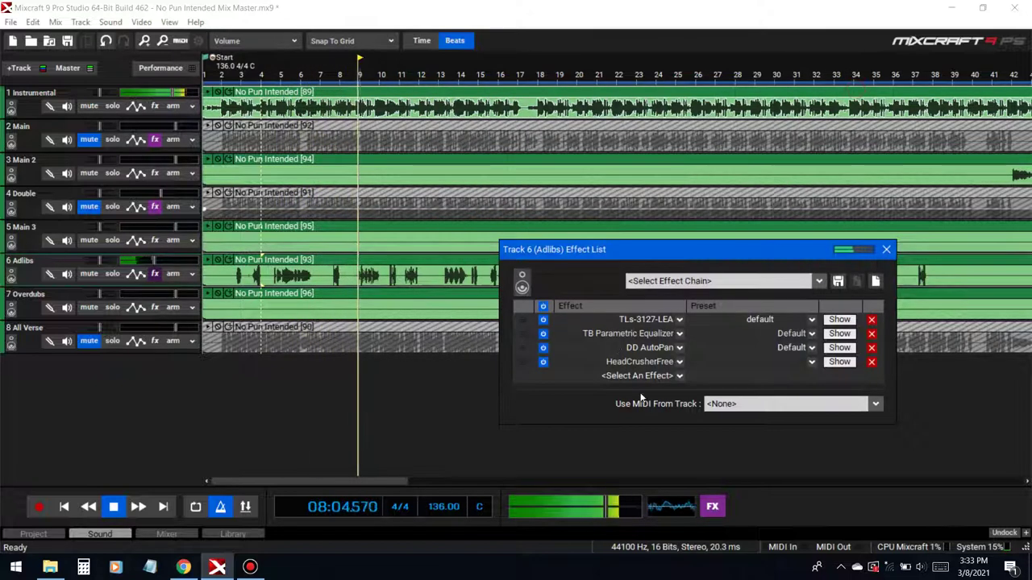
{"action": "left_click", "coordinate": [638, 364]}
{"action": "left_click", "coordinate": [776, 373]}
{"action": "key", "text": "space"}
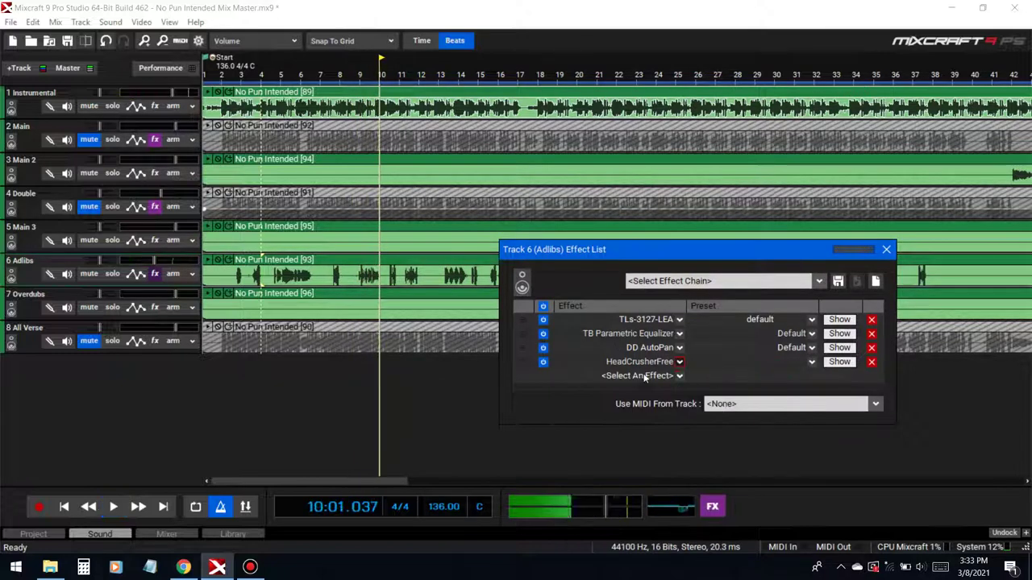
{"action": "left_click", "coordinate": [645, 376]}
{"action": "scroll", "coordinate": [629, 484], "scroll_direction": "down", "scroll_amount": 2}
{"action": "left_click", "coordinate": [622, 504]}
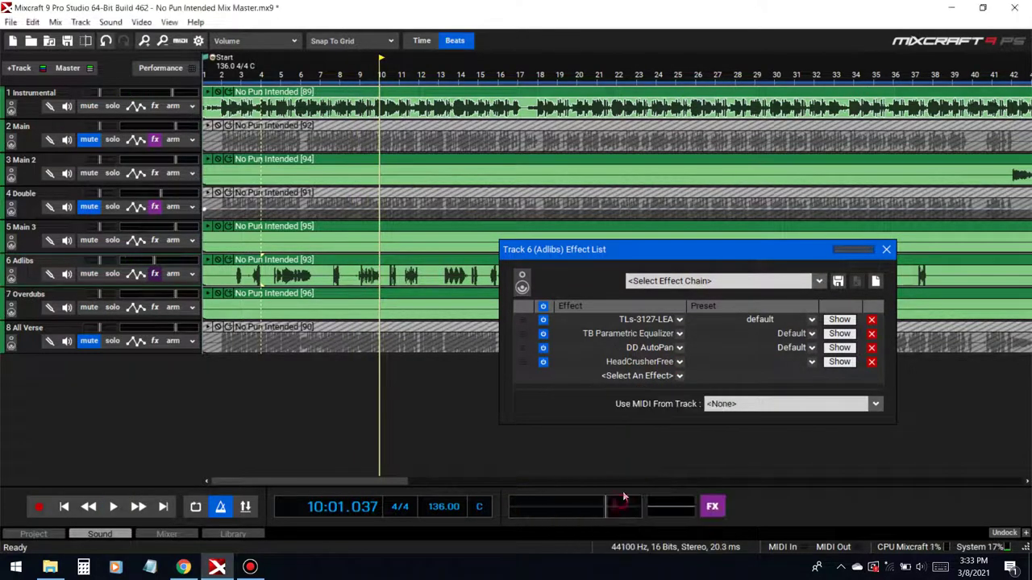
Load the Light Lofi preset in Acoustica EQ and unmute the Main track during playback from bar 4.
{"action": "left_click", "coordinate": [517, 125]}
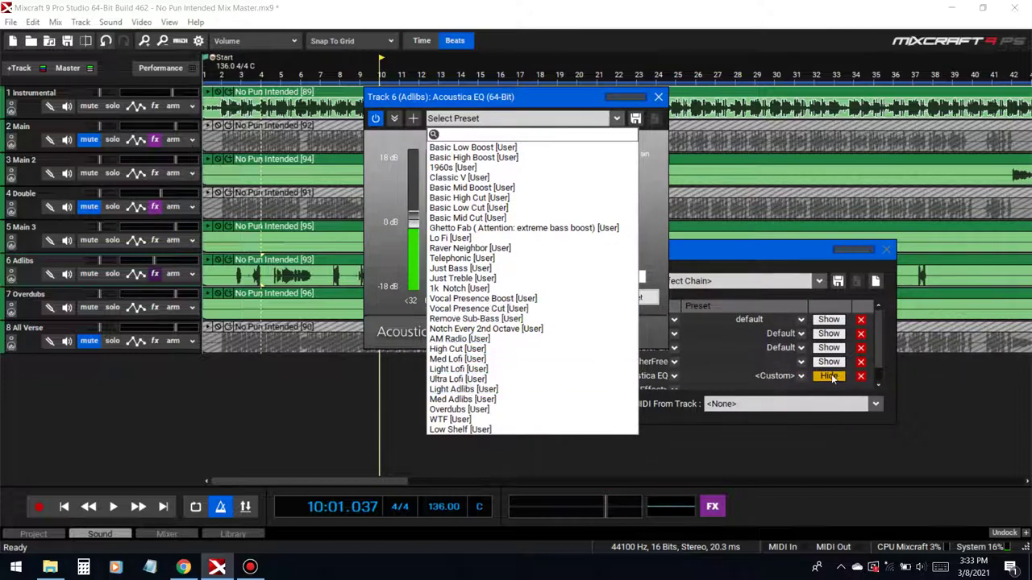
{"action": "left_click", "coordinate": [453, 371]}
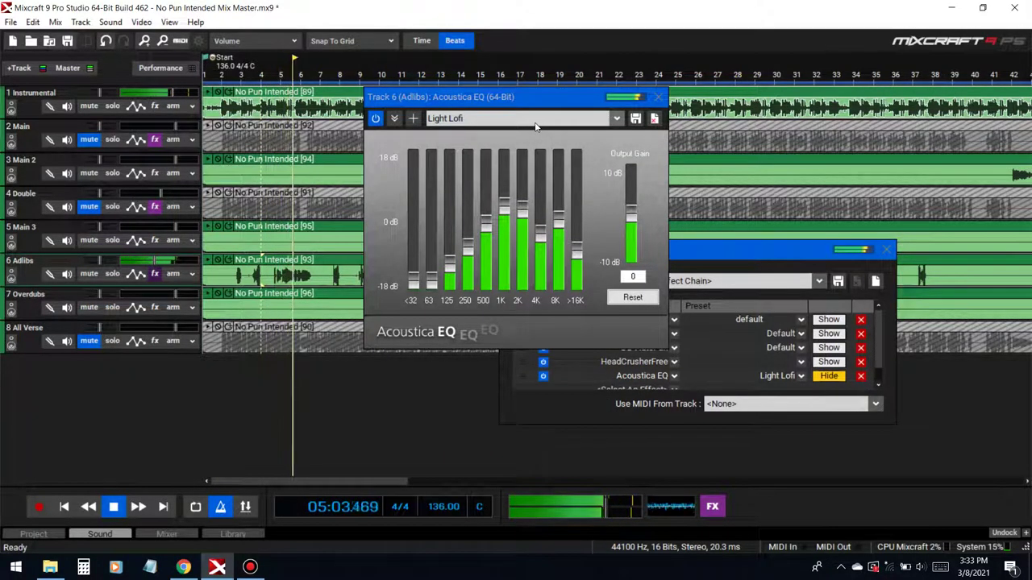
{"action": "left_click", "coordinate": [659, 97]}
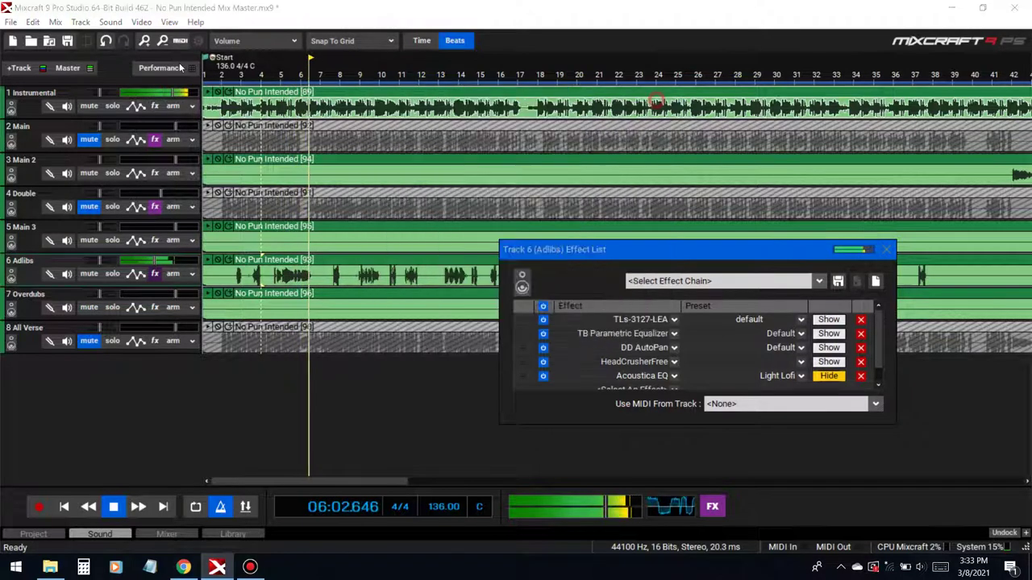
{"action": "left_click", "coordinate": [88, 140]}
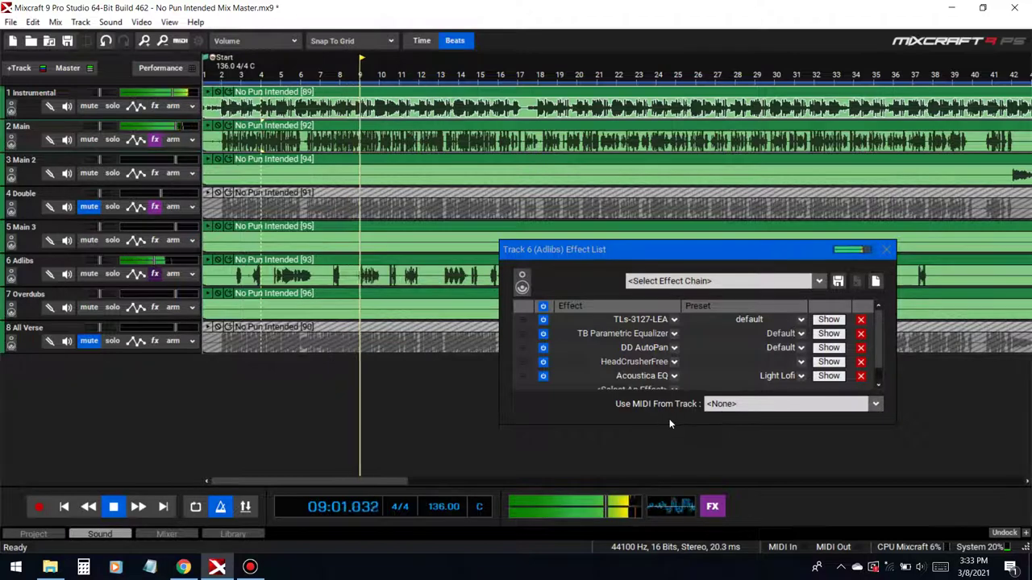
Enlarge the effect list and add DD Compressor after Acoustica EQ on the Adlibs track.
{"action": "left_click_drag", "start_coordinate": [671, 422], "coordinate": [670, 460]}
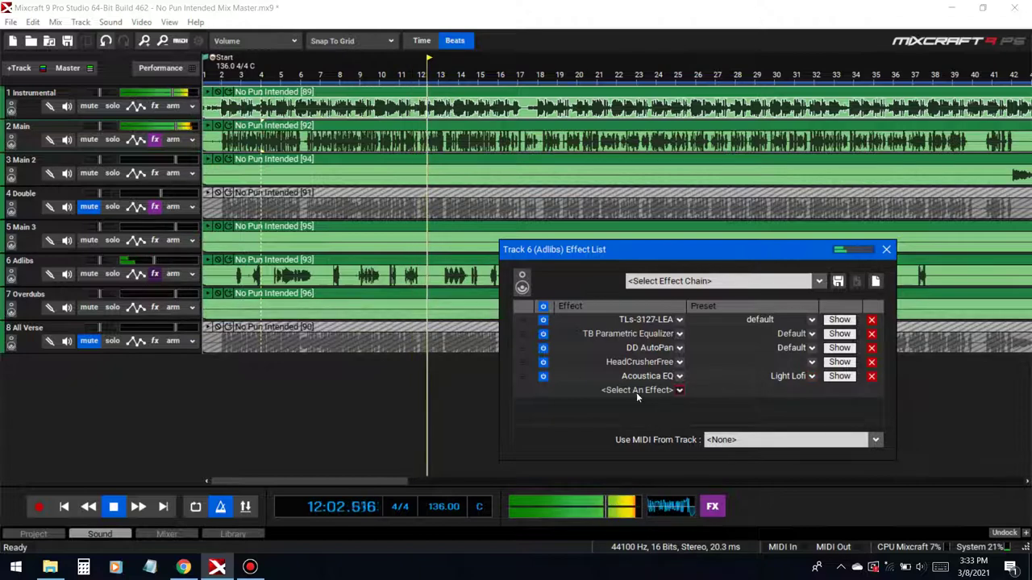
{"action": "left_click", "coordinate": [679, 390]}
{"action": "scroll", "coordinate": [606, 474], "scroll_direction": "down", "scroll_amount": 3}
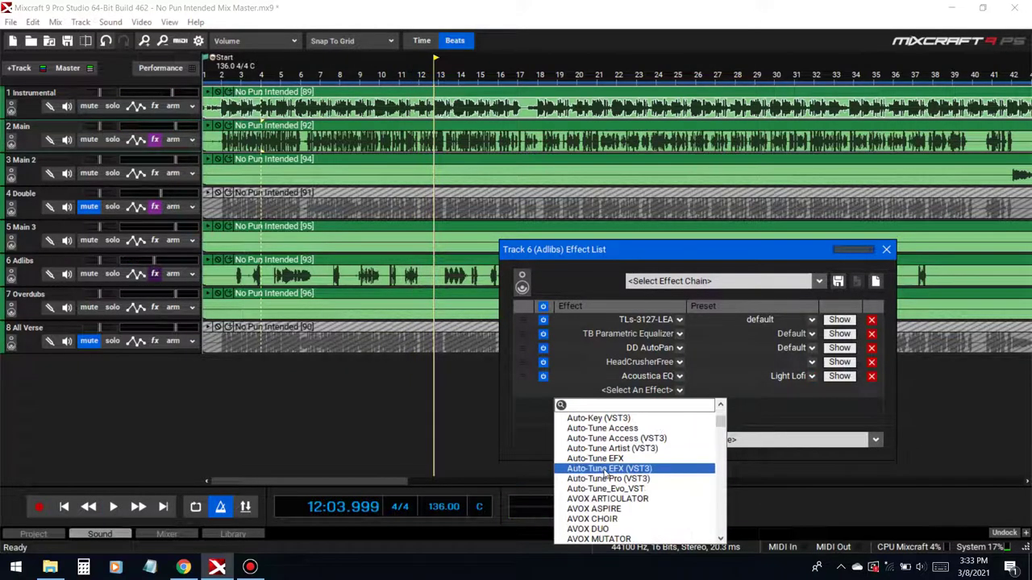
{"action": "scroll", "coordinate": [605, 474], "scroll_direction": "down", "scroll_amount": 4}
{"action": "type", "text": "dd"}
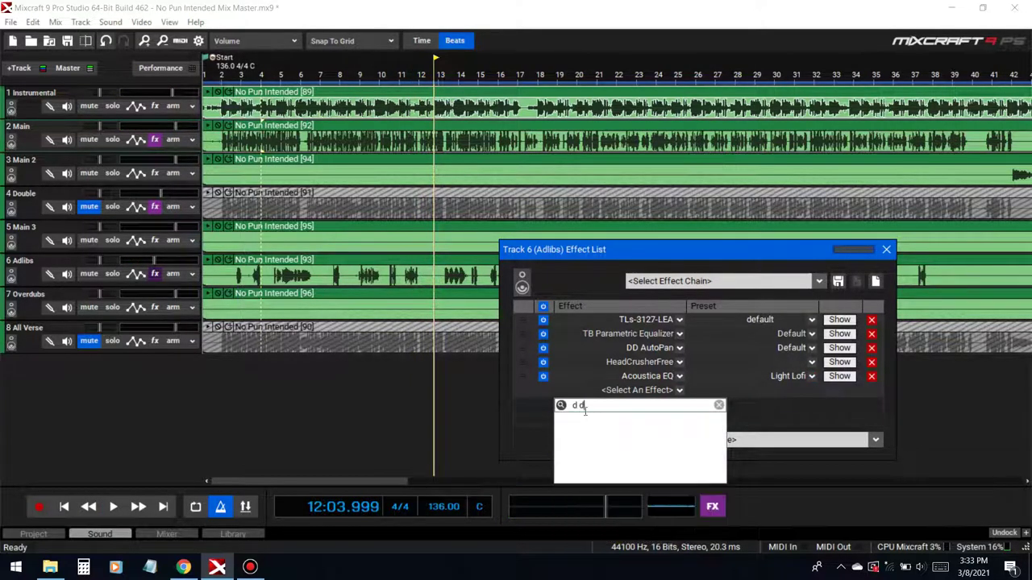
{"action": "type", "text": "c"}
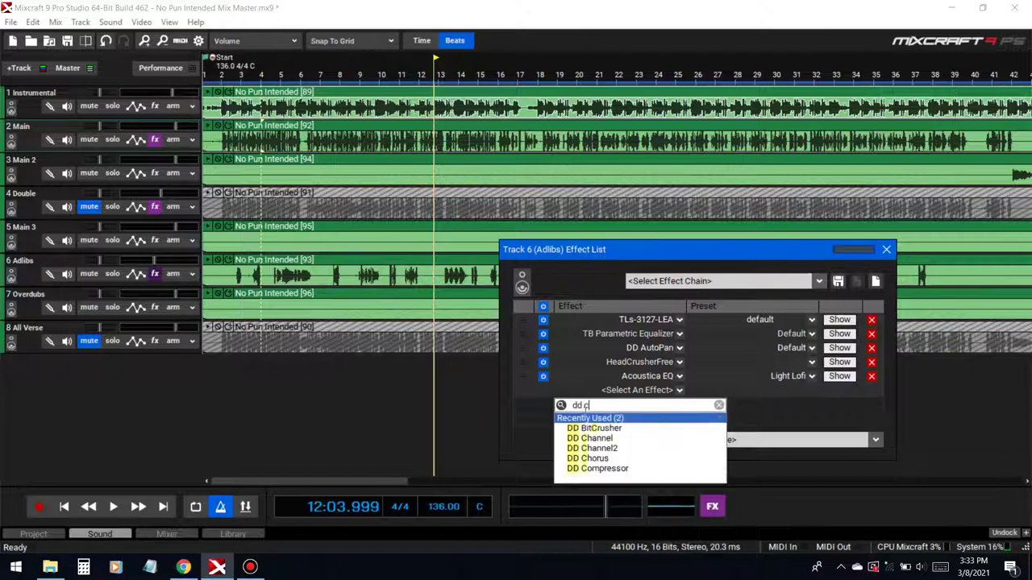
{"action": "left_click", "coordinate": [589, 469]}
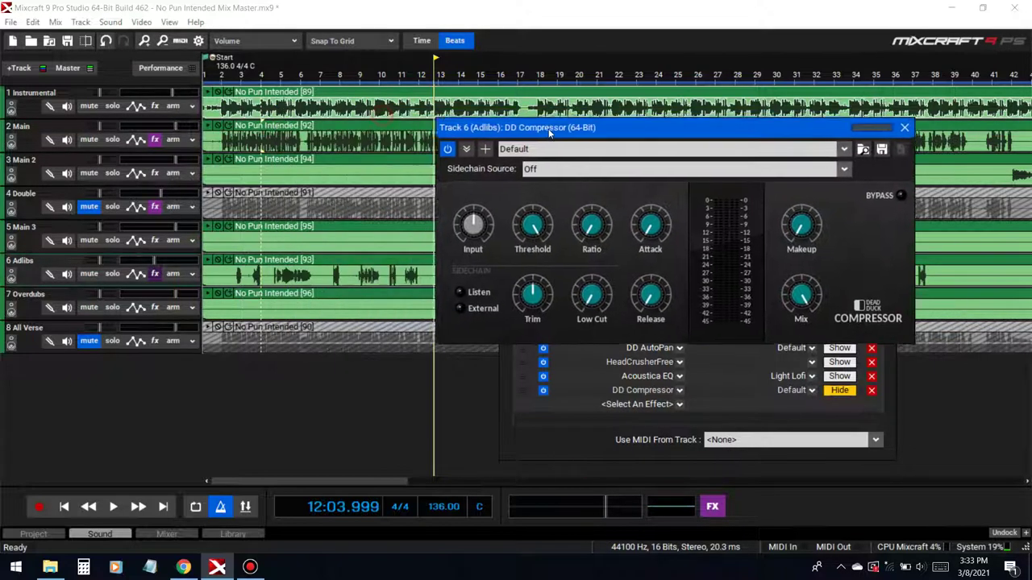
Play from bar 3, lower the compressor's Threshold, raise its Ratio and Release, and set Makeup to 7.3 dB.
{"action": "left_click", "coordinate": [240, 108]}
{"action": "key", "text": "space"}
{"action": "left_click_drag", "start_coordinate": [537, 228], "coordinate": [523, 257]}
{"action": "left_click_drag", "start_coordinate": [599, 228], "coordinate": [580, 246]}
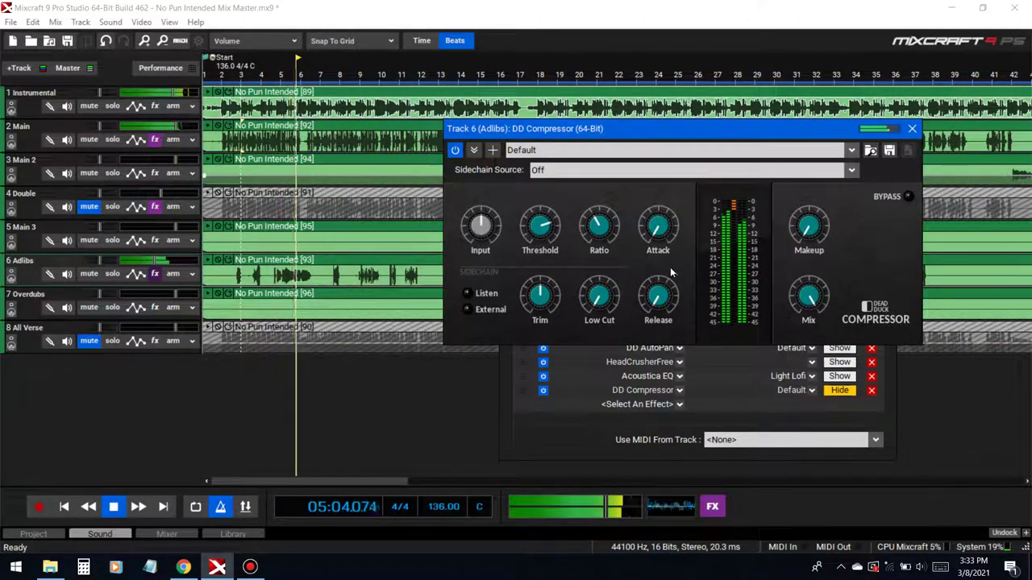
{"action": "left_click_drag", "start_coordinate": [664, 297], "coordinate": [675, 288]}
{"action": "left_click_drag", "start_coordinate": [811, 224], "coordinate": [822, 236]}
{"action": "scroll", "coordinate": [823, 234], "scroll_direction": "up", "scroll_amount": 2}
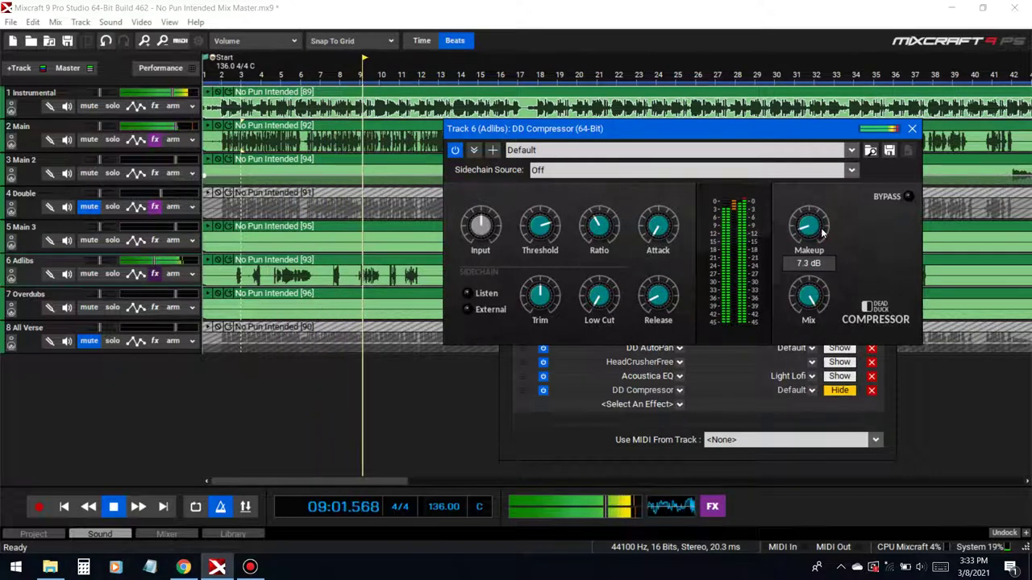
Raise the compressor's Trim and reduce its Mix slightly, and lower the Adlibs track volume to -9.2 dB.
{"action": "scroll", "coordinate": [534, 298], "scroll_direction": "up", "scroll_amount": 4}
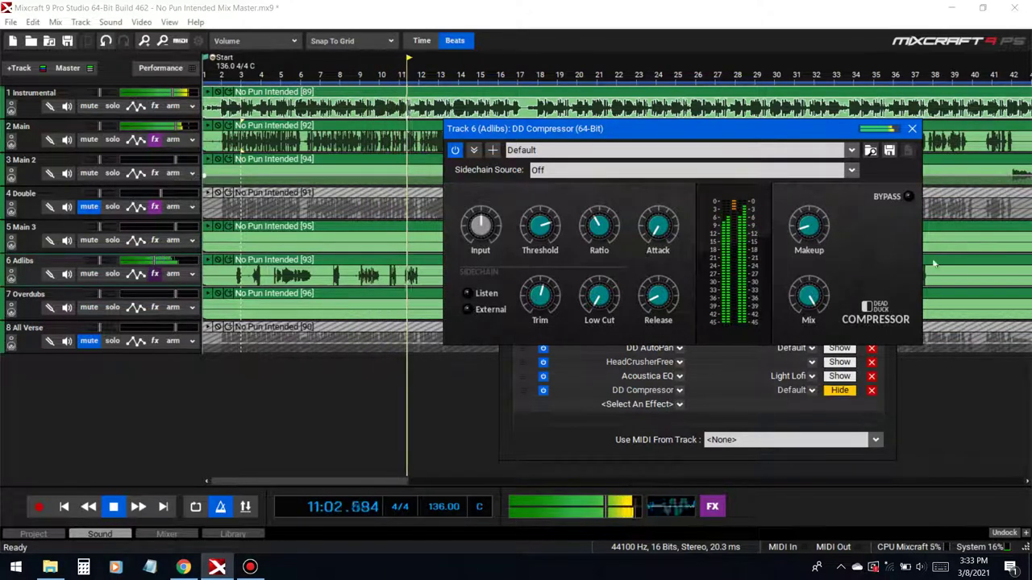
{"action": "scroll", "coordinate": [808, 320], "scroll_direction": "up", "scroll_amount": 4}
{"action": "scroll", "coordinate": [809, 320], "scroll_direction": "up", "scroll_amount": 1}
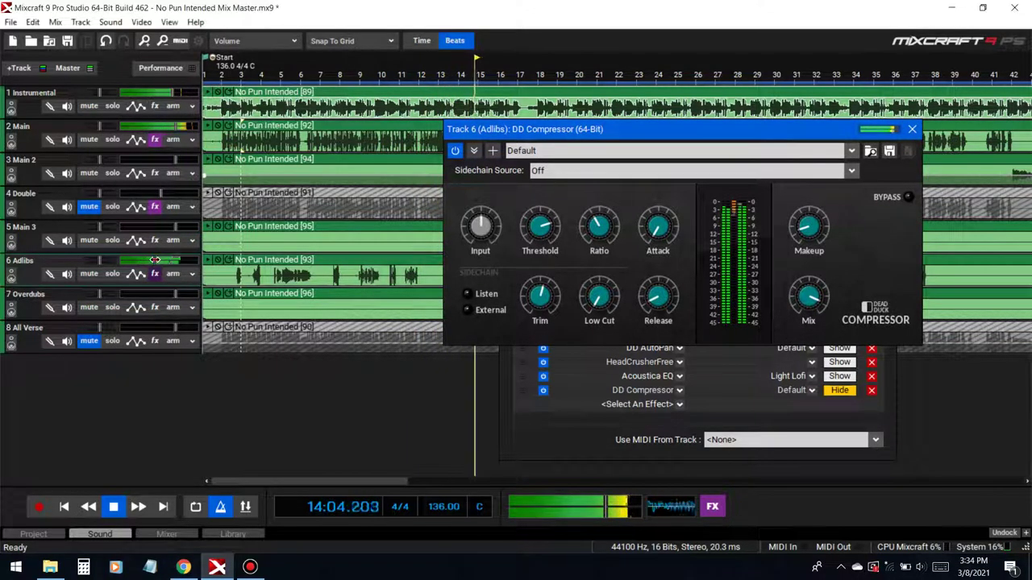
{"action": "left_click_drag", "start_coordinate": [152, 260], "coordinate": [149, 258]}
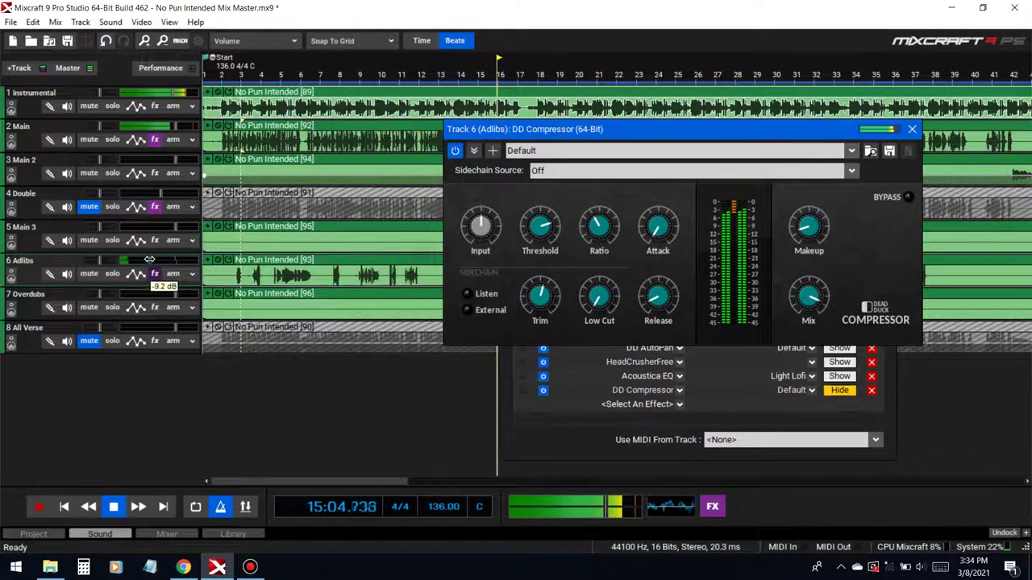
{"action": "left_click", "coordinate": [912, 129]}
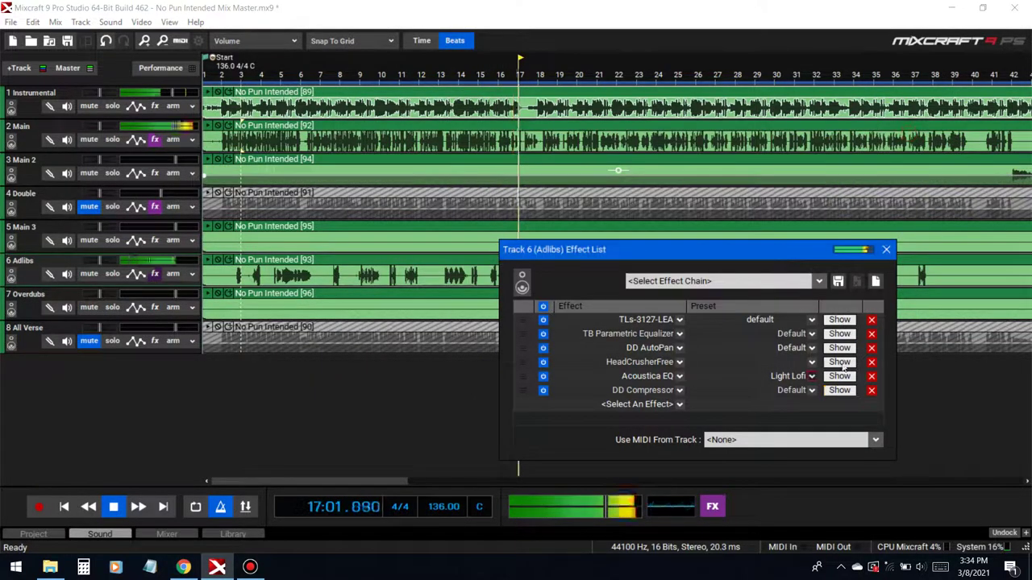
Review the Head Crusher settings, close the Adlibs effect windows, stop playback, and save the project.
{"action": "left_click", "coordinate": [837, 362]}
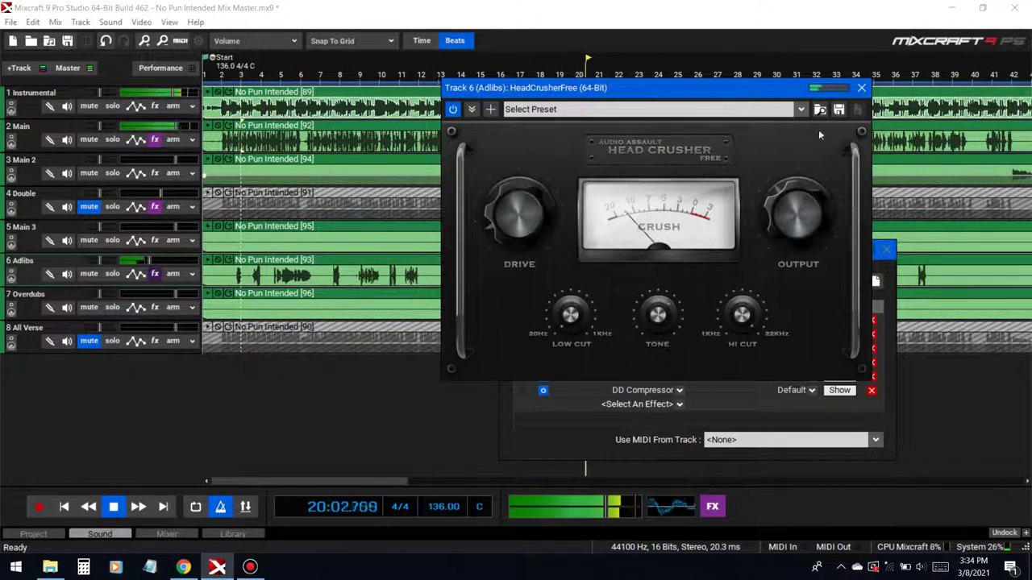
{"action": "left_click", "coordinate": [861, 87]}
{"action": "left_click", "coordinate": [886, 250]}
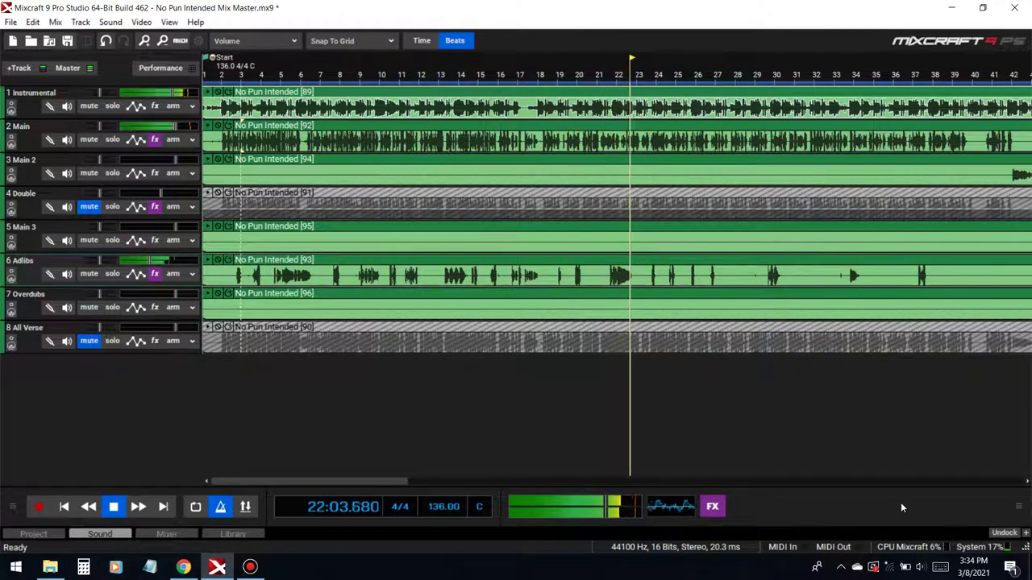
{"action": "key", "text": "space"}
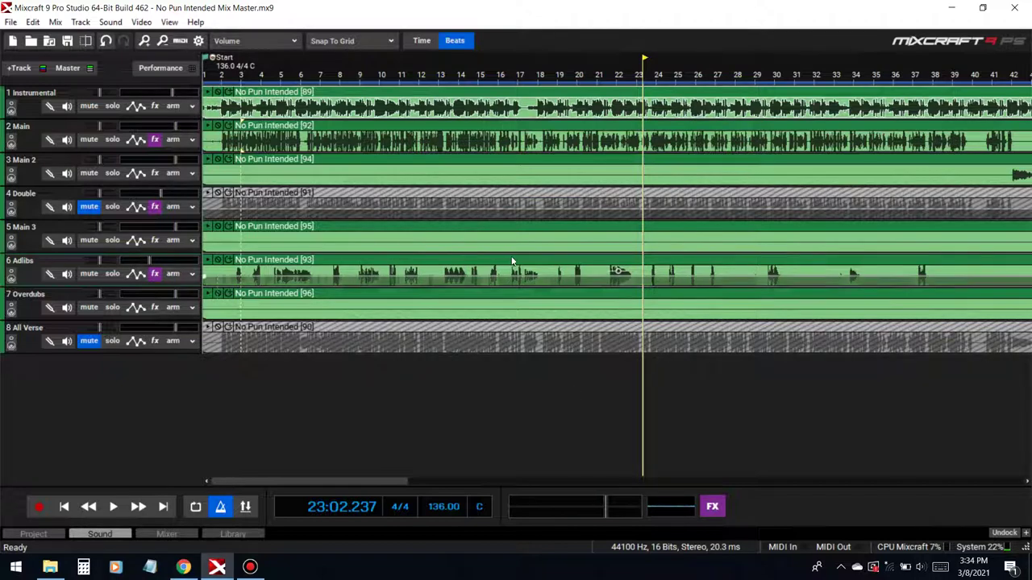
{"action": "scroll", "coordinate": [512, 261], "scroll_direction": "down", "scroll_amount": 3}
{"action": "scroll", "coordinate": [415, 212], "scroll_direction": "down", "scroll_amount": 2}
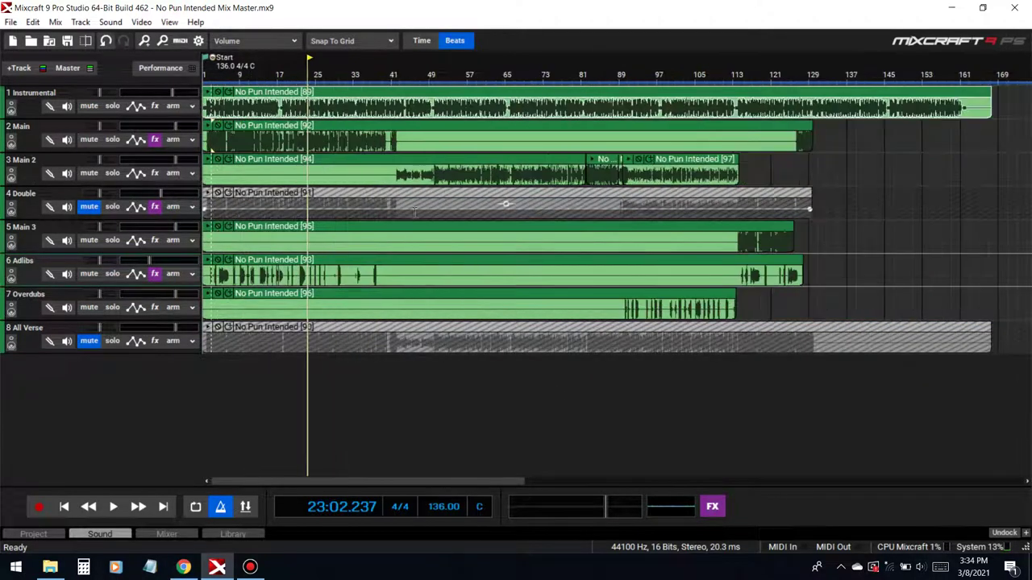
{"action": "scroll", "coordinate": [423, 304], "scroll_direction": "down", "scroll_amount": 1}
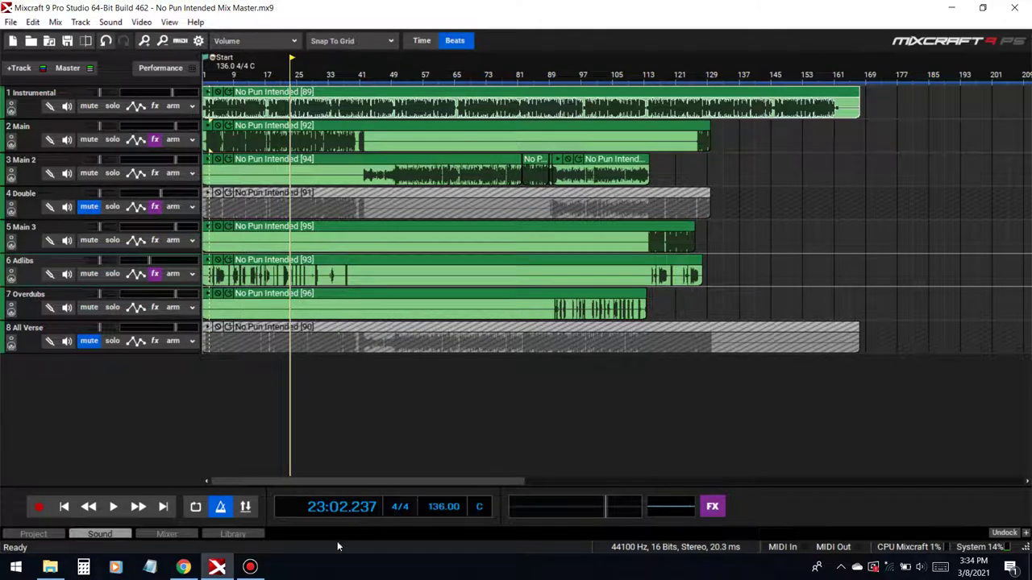
{"action": "left_click", "coordinate": [251, 568]}
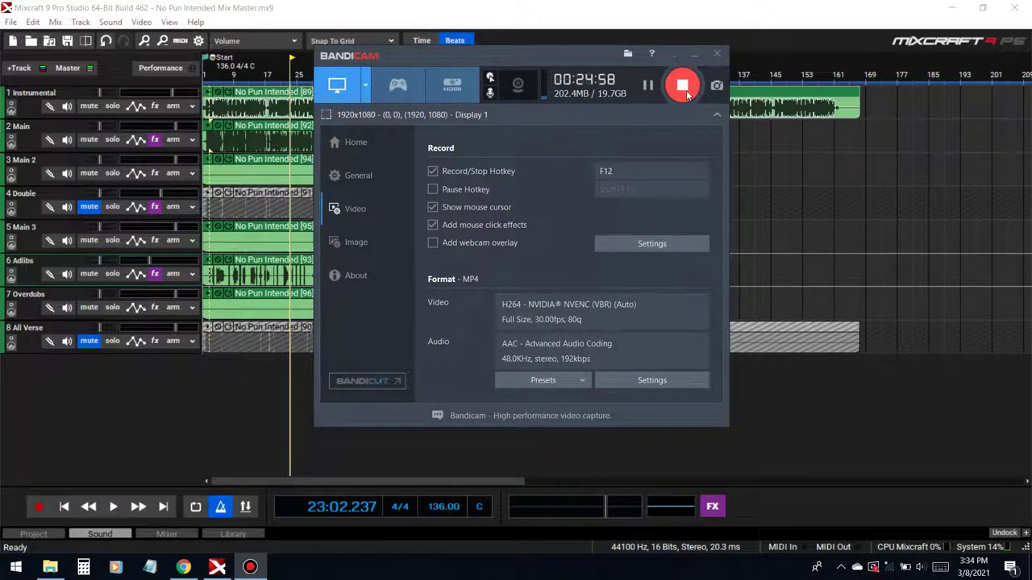